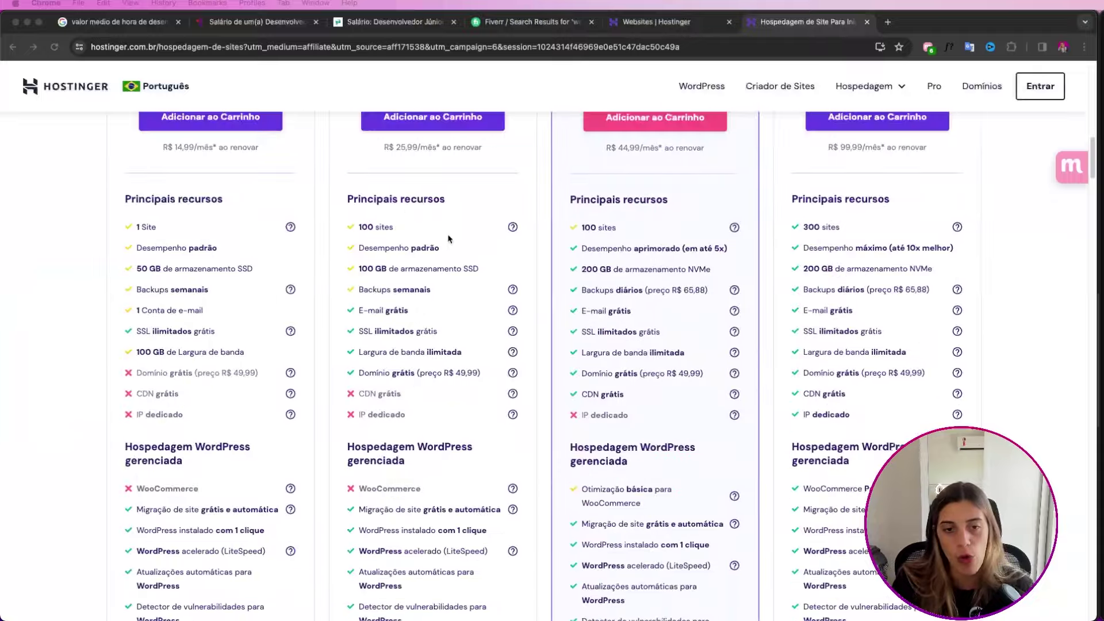
# - Open the Hospedagem de Site page from Hostinger's hosting options
pyautogui.scroll(20, 456, 224)
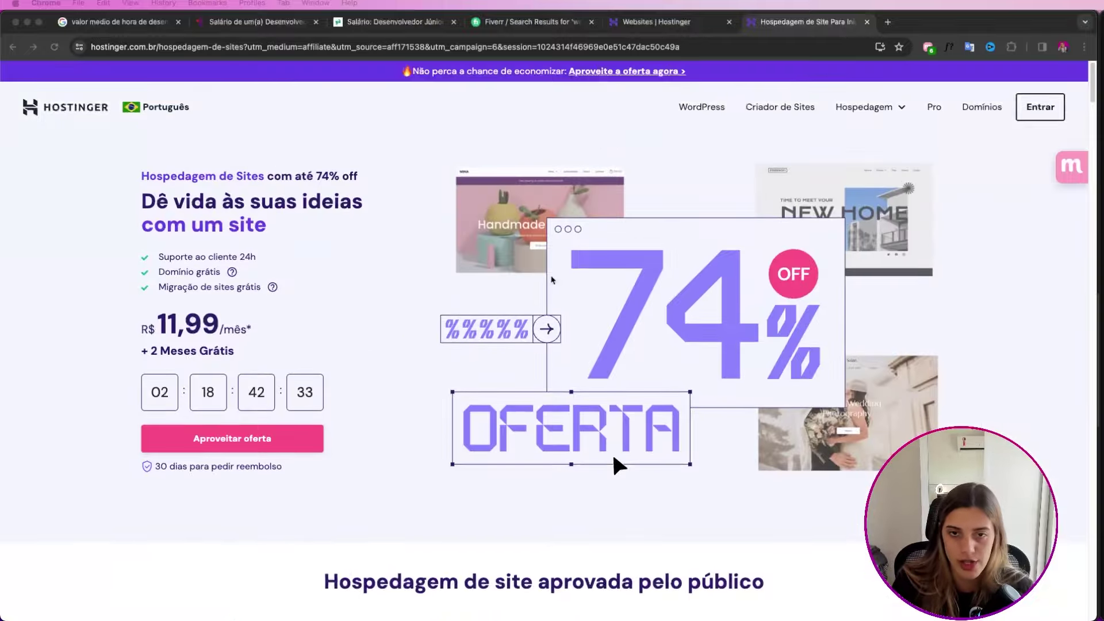
pyautogui.moveTo(877, 111)
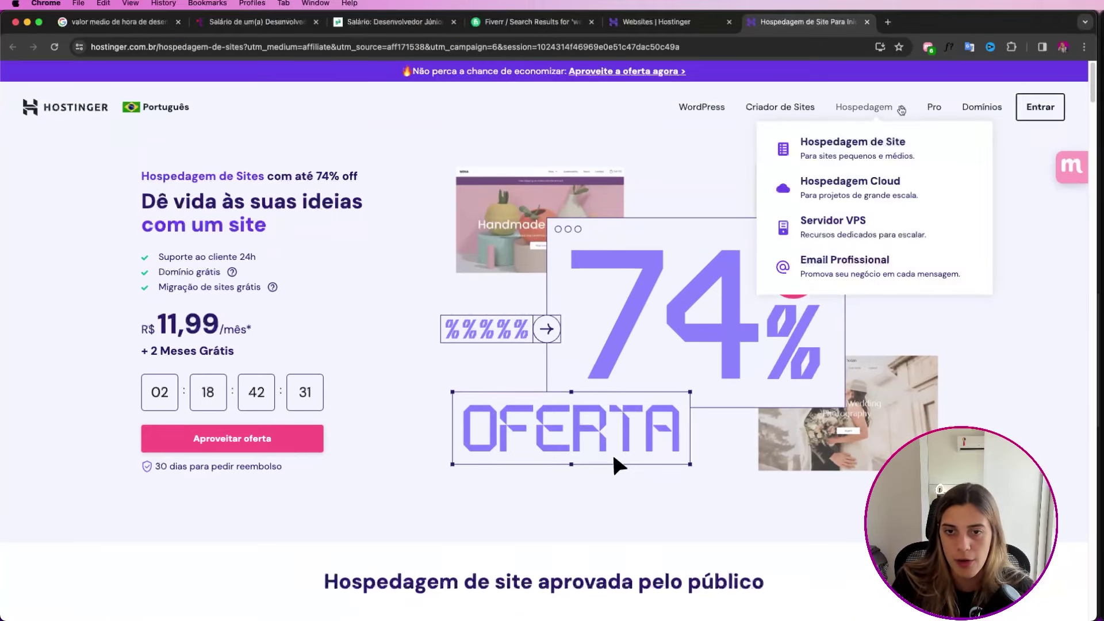
pyautogui.click(858, 147)
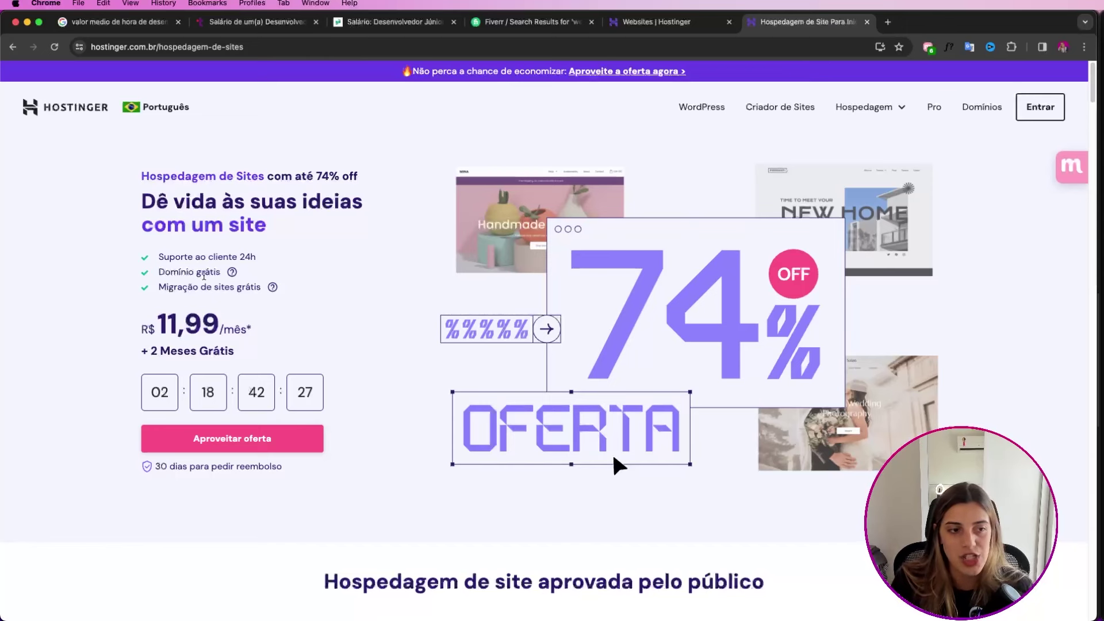
# - Review the benefits listed in the hosting offer: customer support, free domain and free site migration
pyautogui.moveTo(221, 274); pyautogui.dragTo(159, 272)
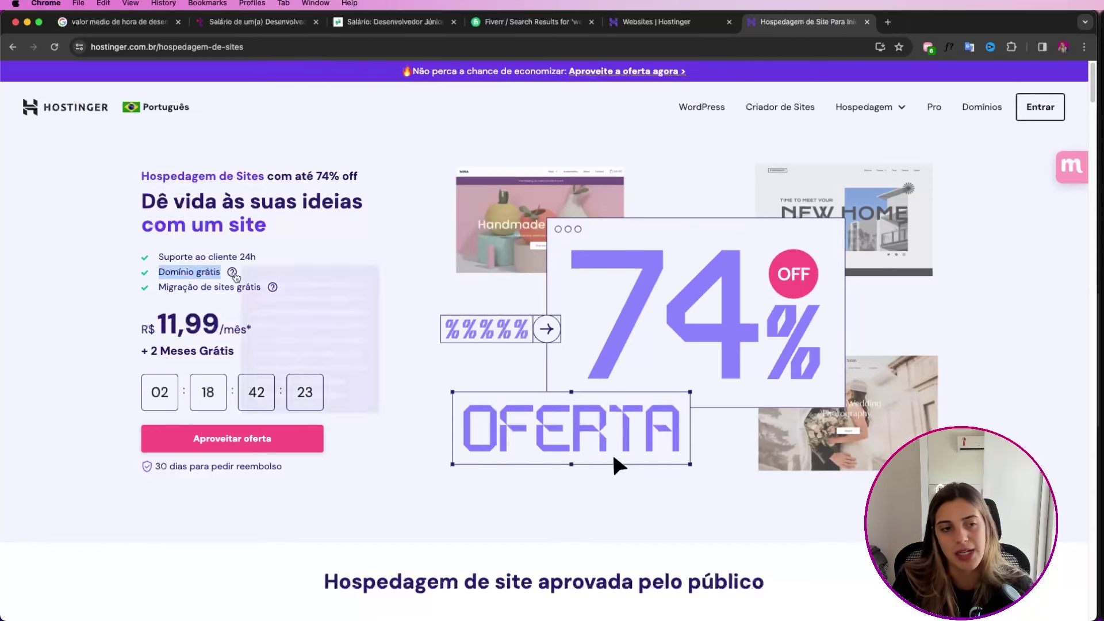
pyautogui.scroll(-20, 434, 275)
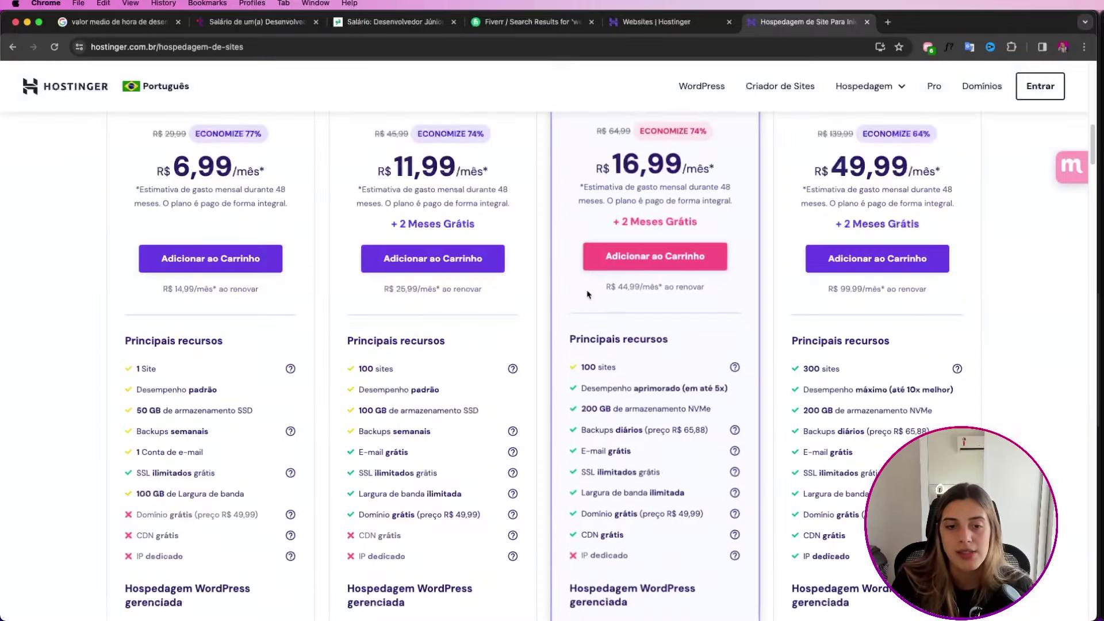
pyautogui.scroll(20, 660, 197)
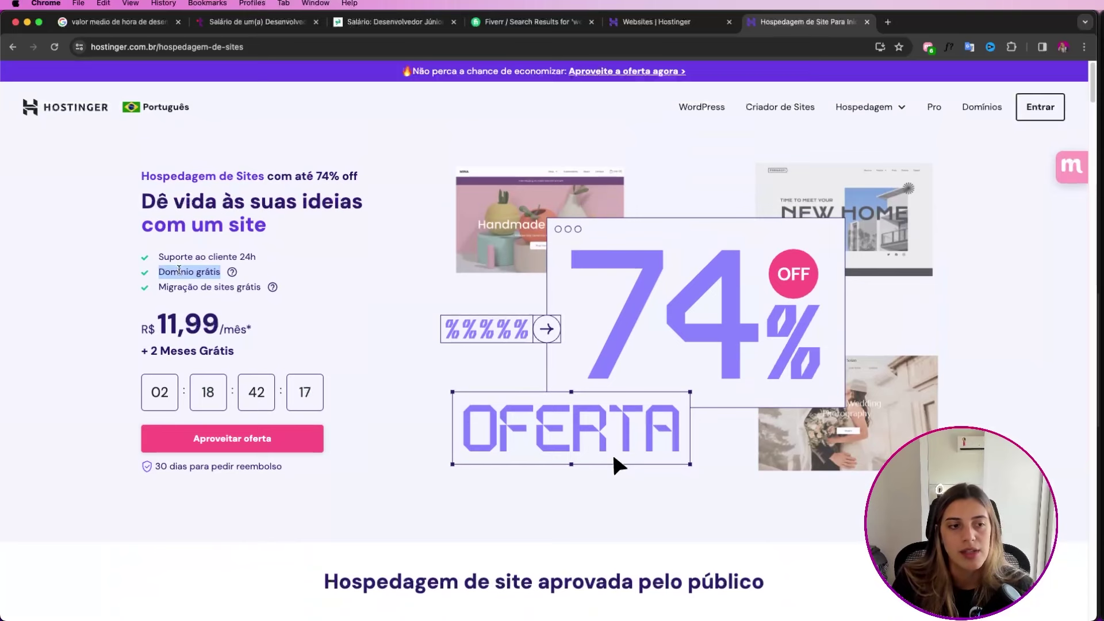
pyautogui.tripleClick(167, 257)
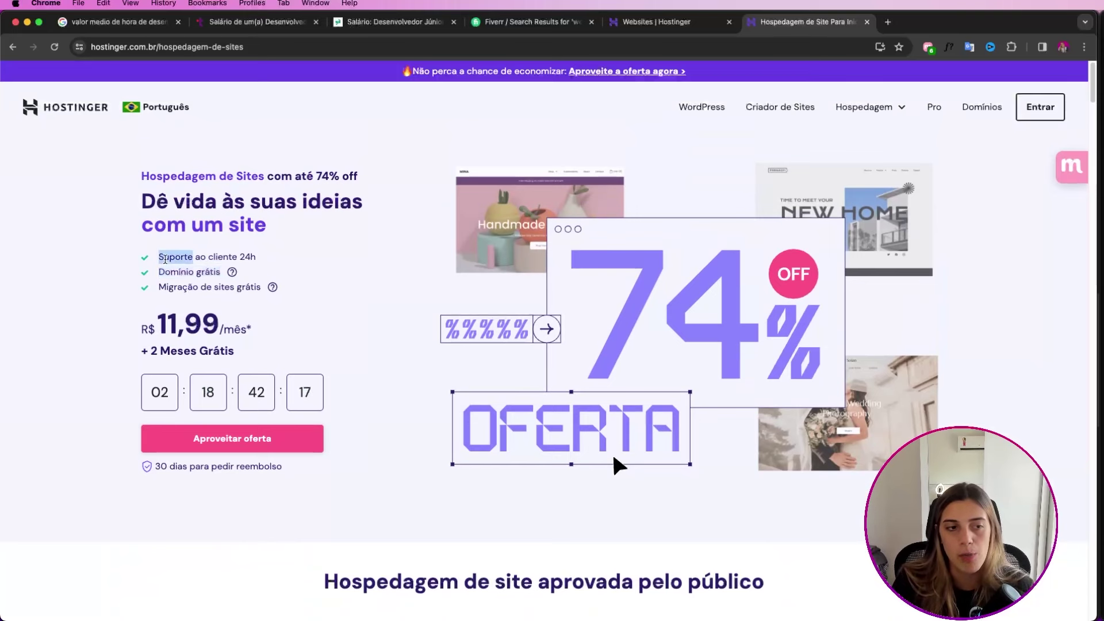
pyautogui.tripleClick(216, 288)
pyautogui.tripleClick(190, 271)
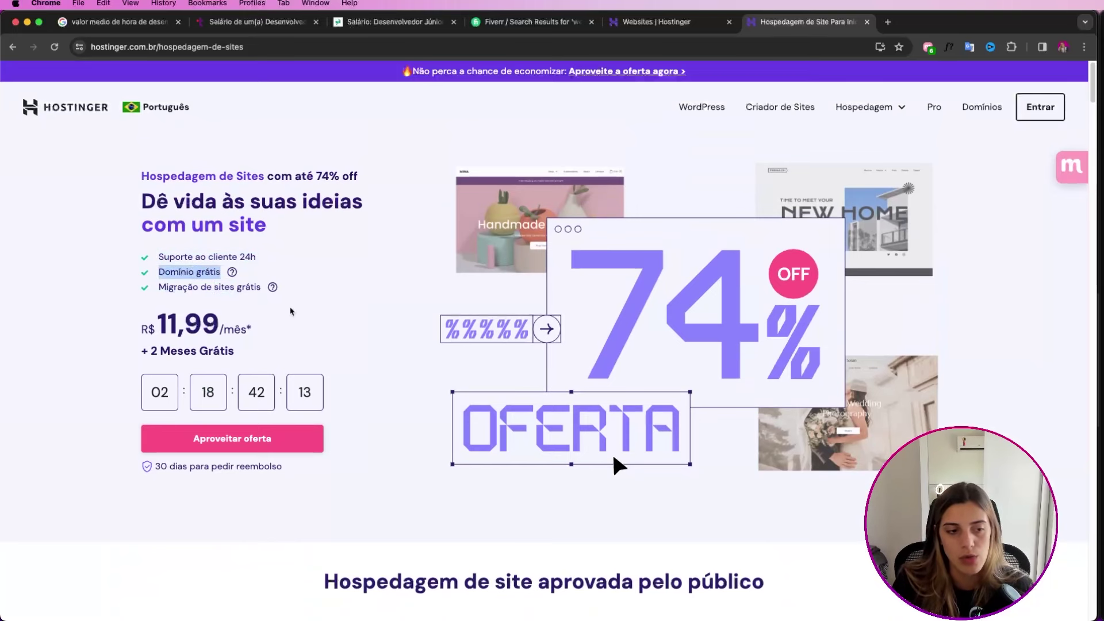
# - Compare the features of the Single, Premium, Business and Cloud Startup plans, focusing on Premium's SSL and bandwidth entries
pyautogui.scroll(-10, 305, 305)
pyautogui.scroll(-4, 319, 304)
pyautogui.scroll(1, 390, 247)
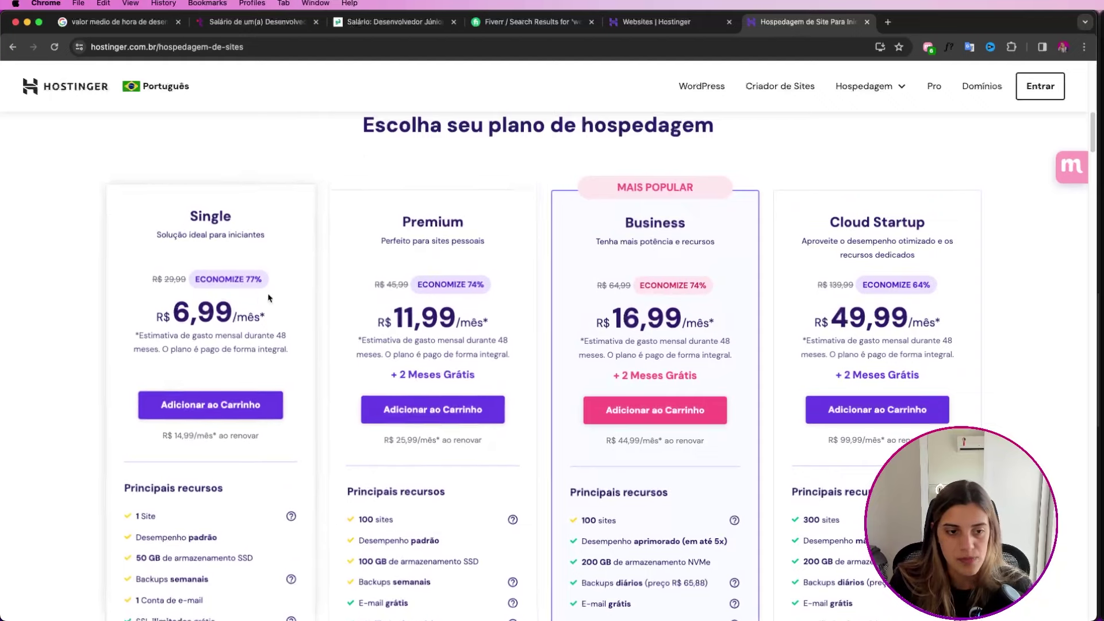
pyautogui.scroll(-4, 374, 277)
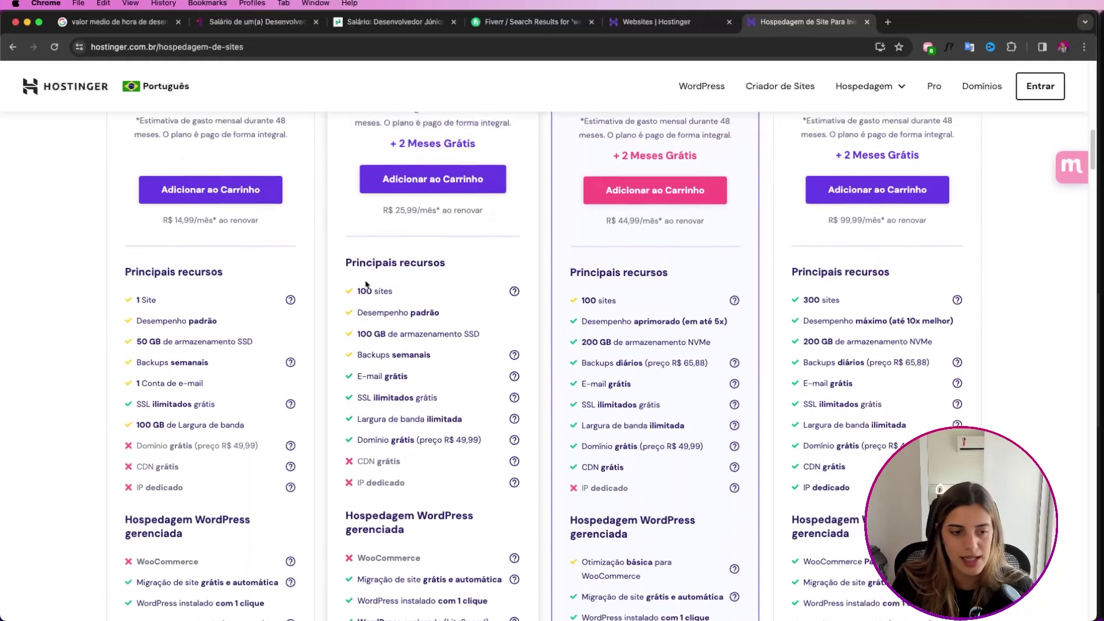
pyautogui.scroll(2, 369, 283)
pyautogui.scroll(2, 367, 284)
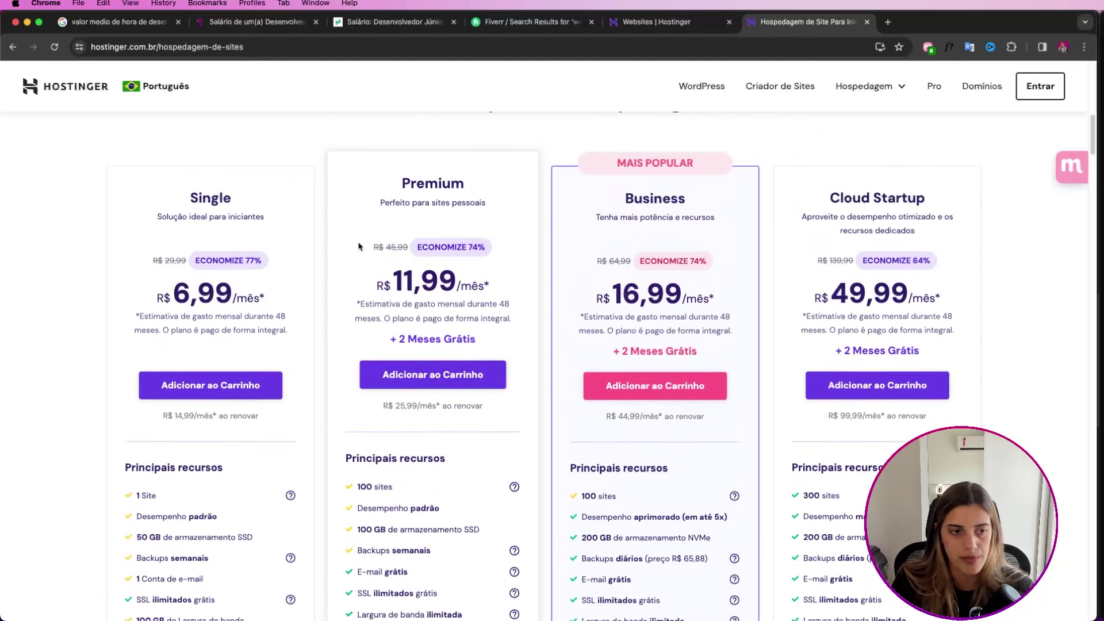
pyautogui.scroll(-8, 465, 357)
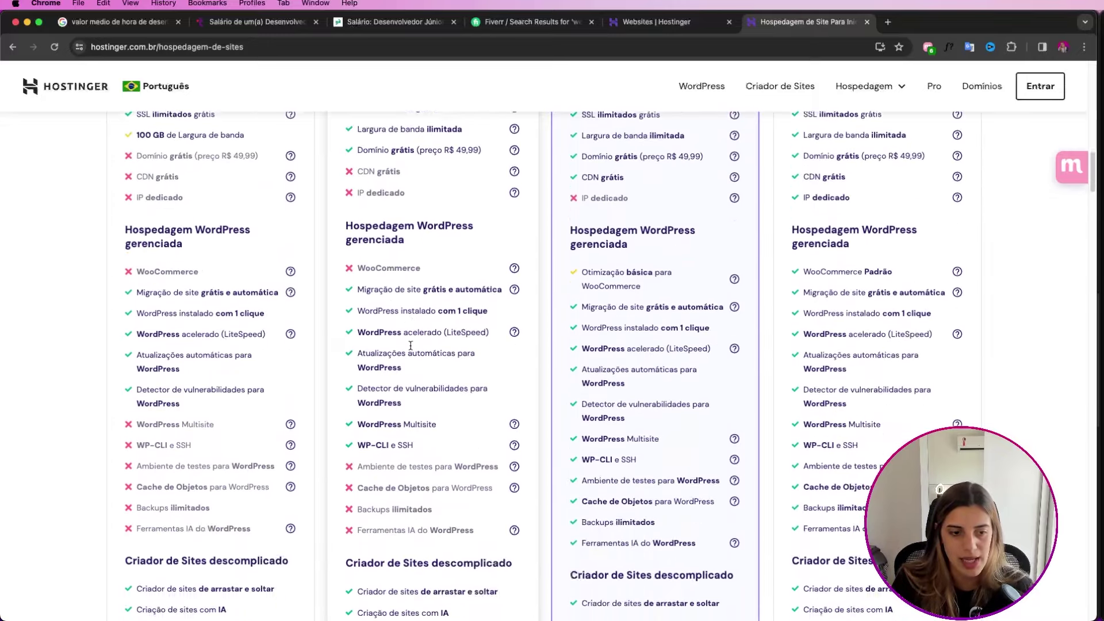
pyautogui.scroll(2, 412, 349)
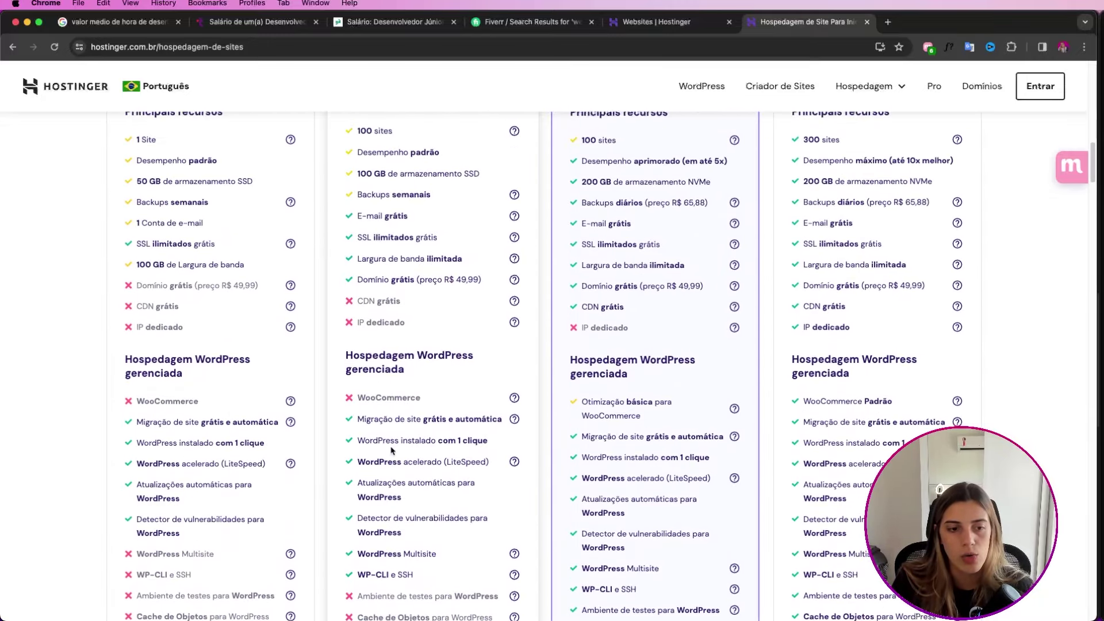
pyautogui.scroll(1, 367, 320)
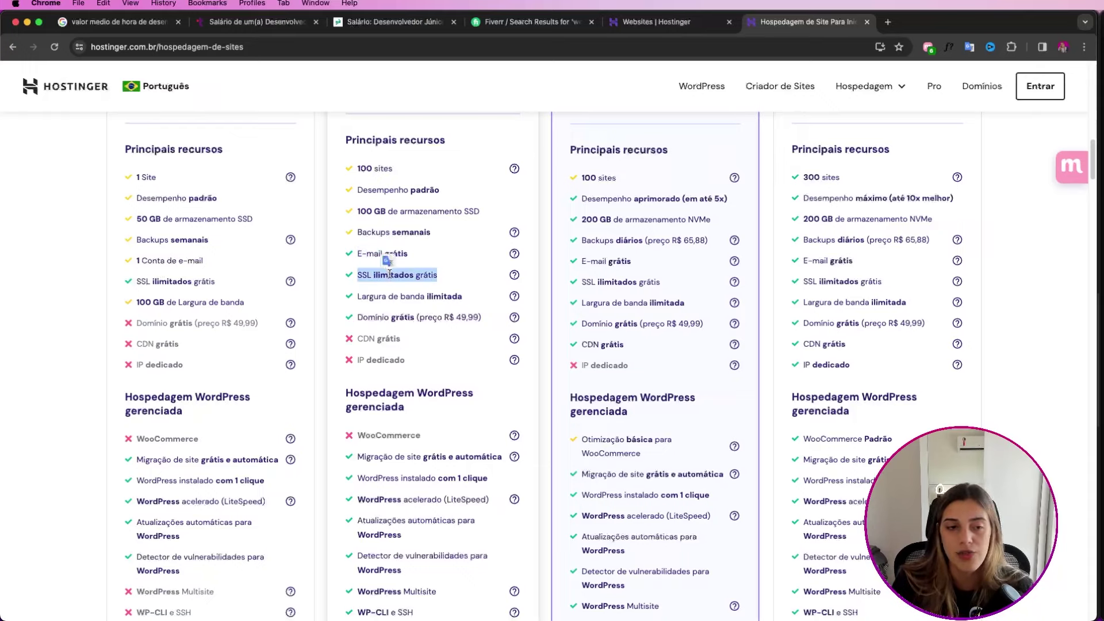
pyautogui.click(416, 298)
pyautogui.doubleClick(417, 299)
pyautogui.scroll(-20, 416, 299)
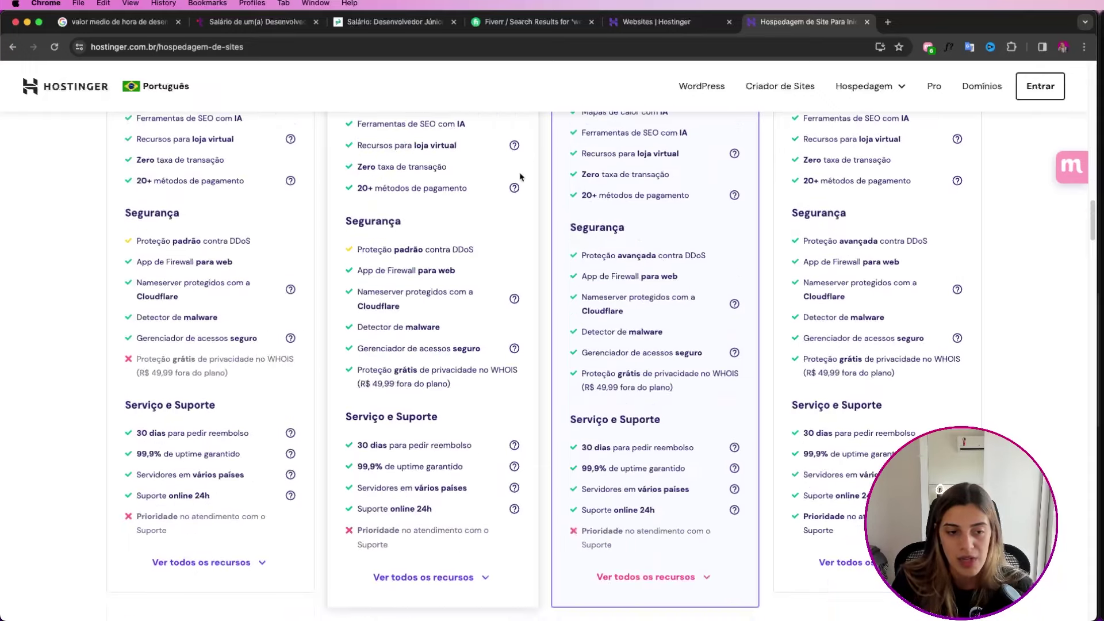
# - Add the Premium hosting plan to the cart
pyautogui.scroll(12, 409, 244)
pyautogui.scroll(10, 409, 244)
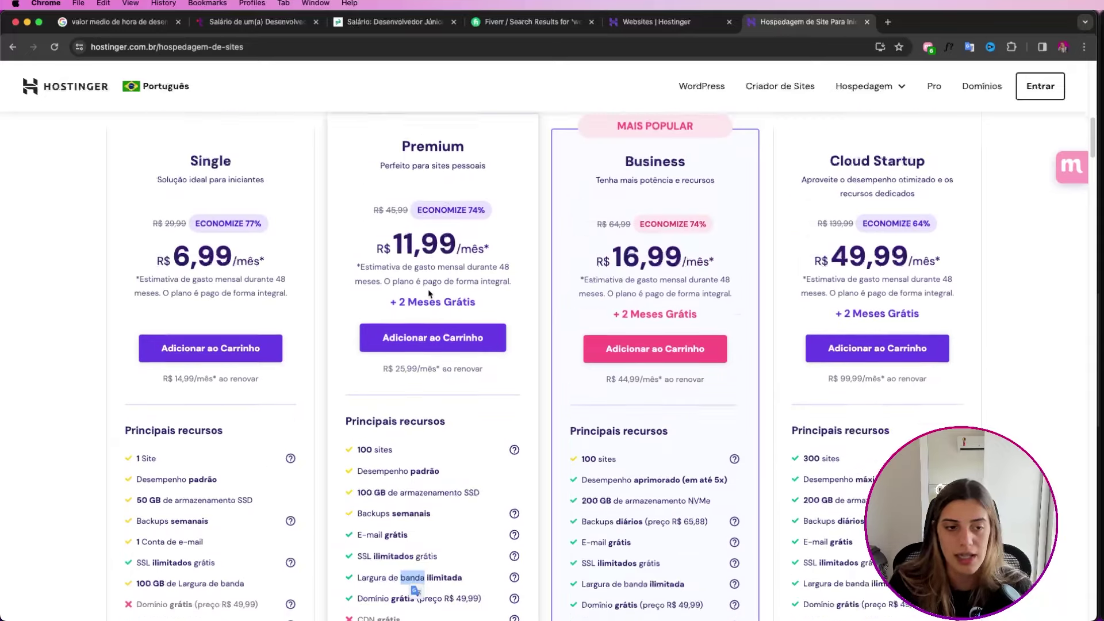
pyautogui.click(441, 395)
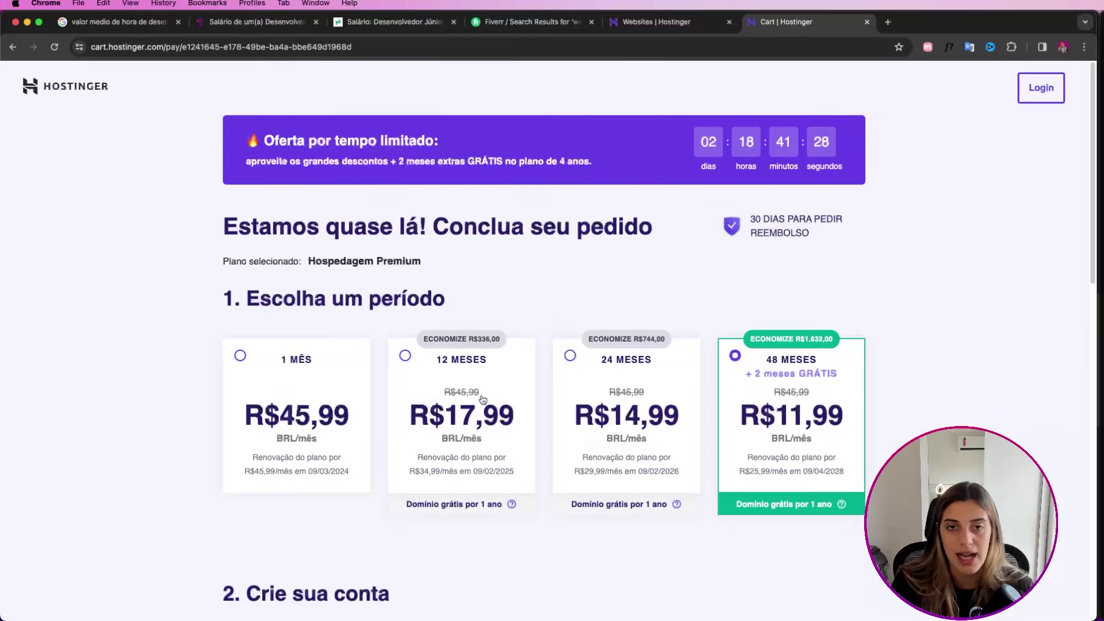
# - Choose the 24-month billing period for the Hospedagem Premium plan
pyautogui.scroll(-3, 650, 271)
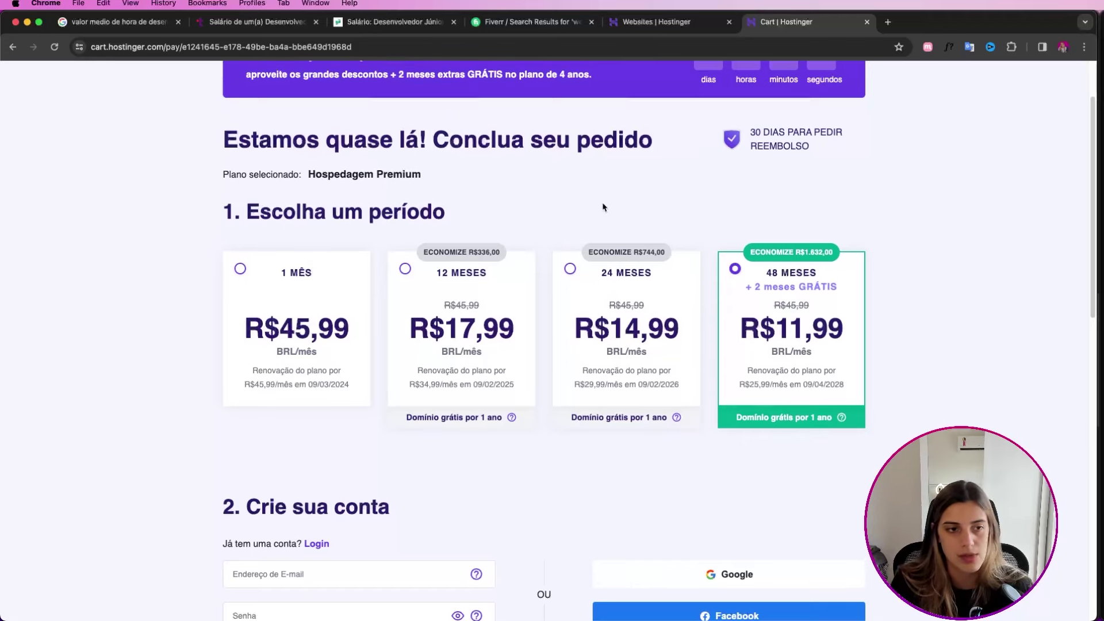
pyautogui.scroll(2, 518, 219)
pyautogui.tripleClick(316, 237)
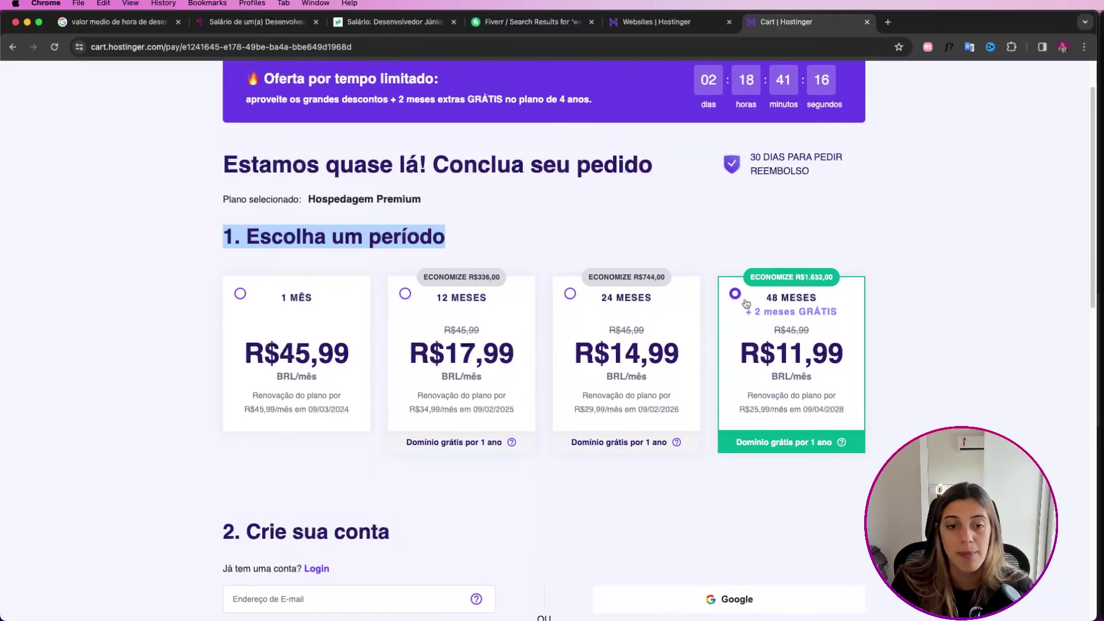
pyautogui.click(644, 311)
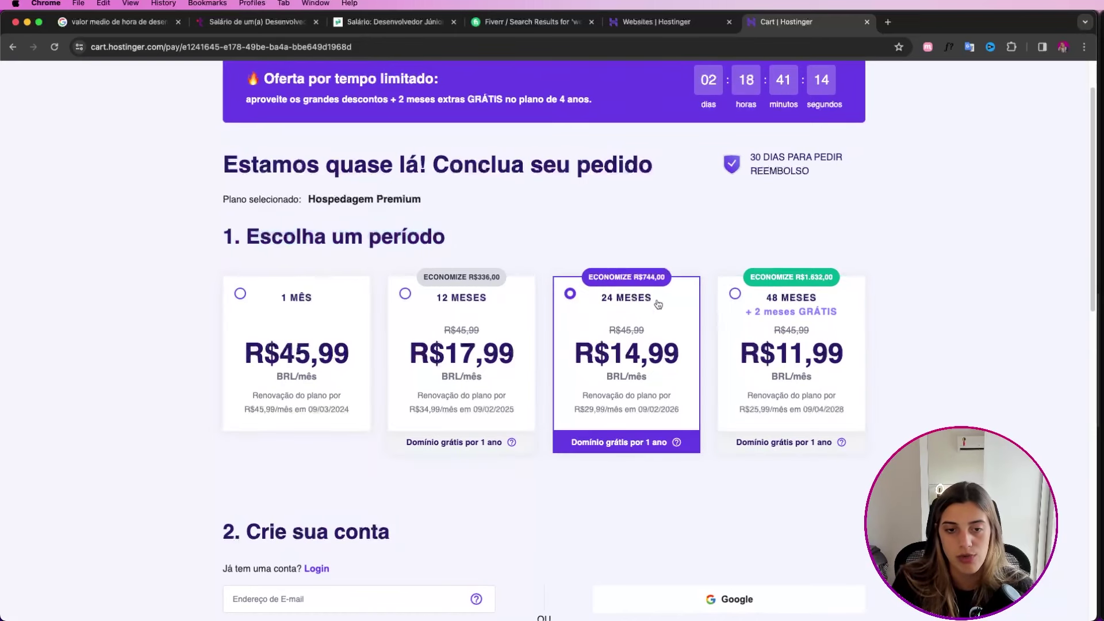
# - Look through the checkout's account creation, payment method and billing detail sections for the 24-month Premium plan
pyautogui.scroll(-5, 541, 308)
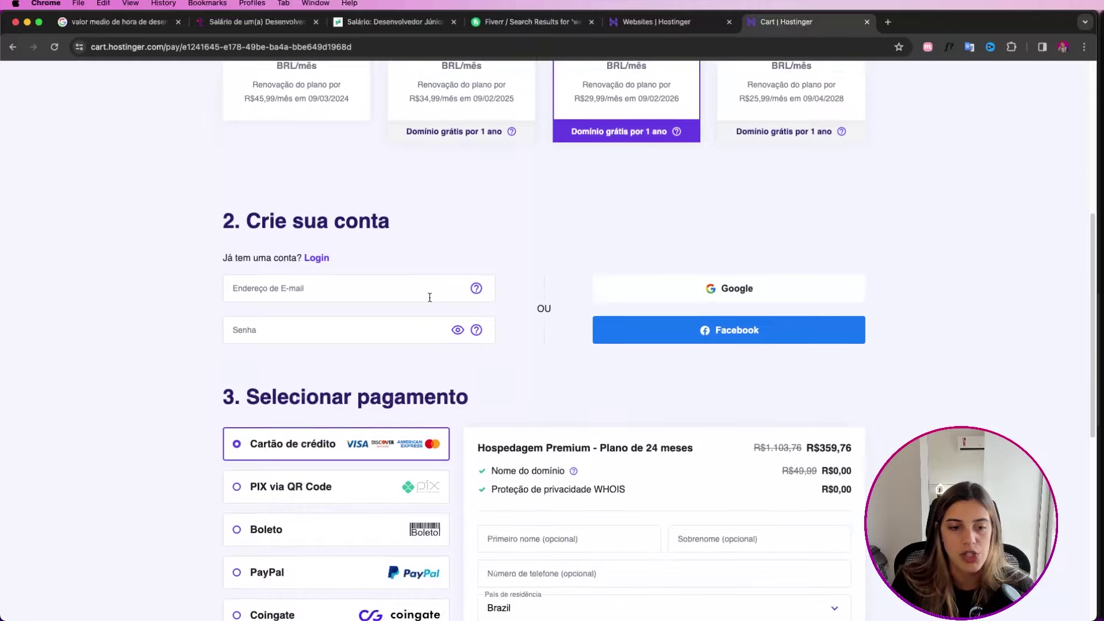
pyautogui.scroll(-7, 577, 310)
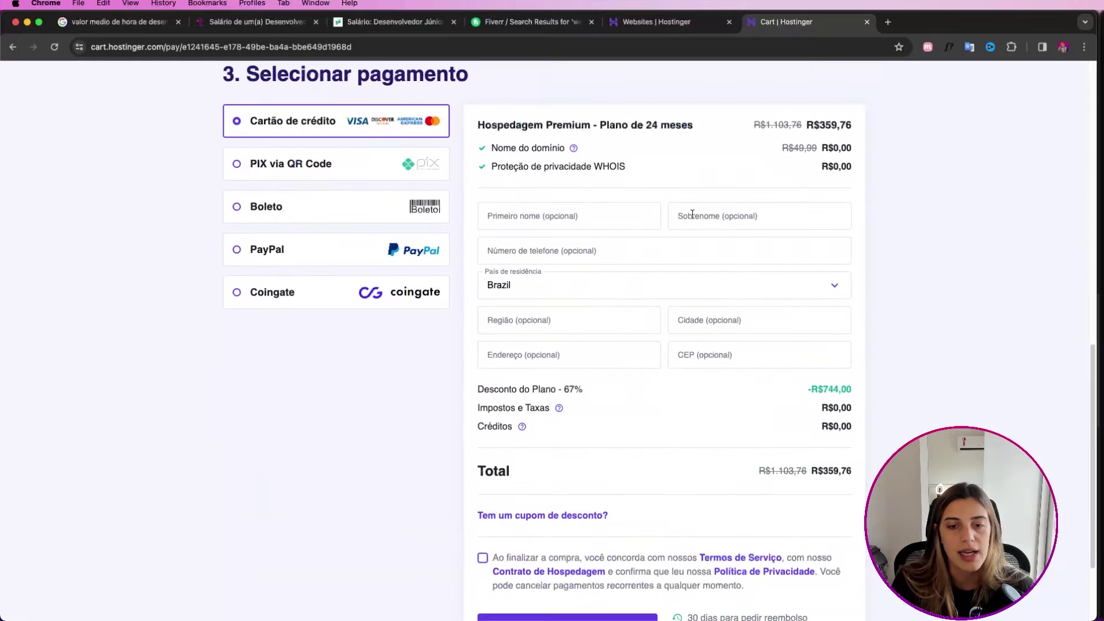
pyautogui.scroll(-1, 676, 282)
pyautogui.scroll(2, 662, 289)
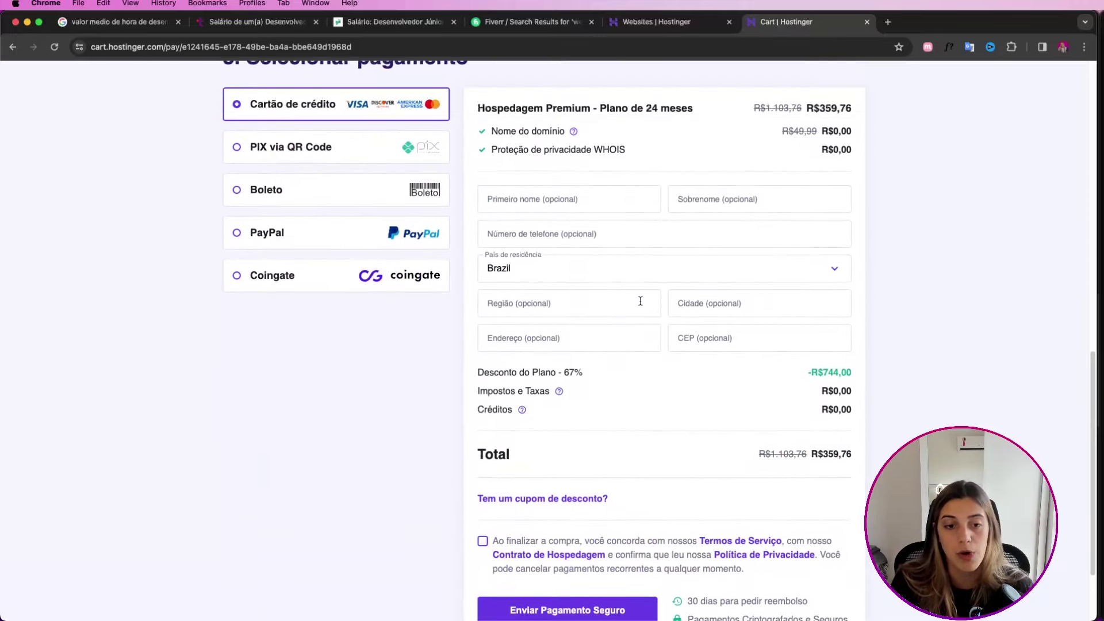
pyautogui.scroll(12, 642, 306)
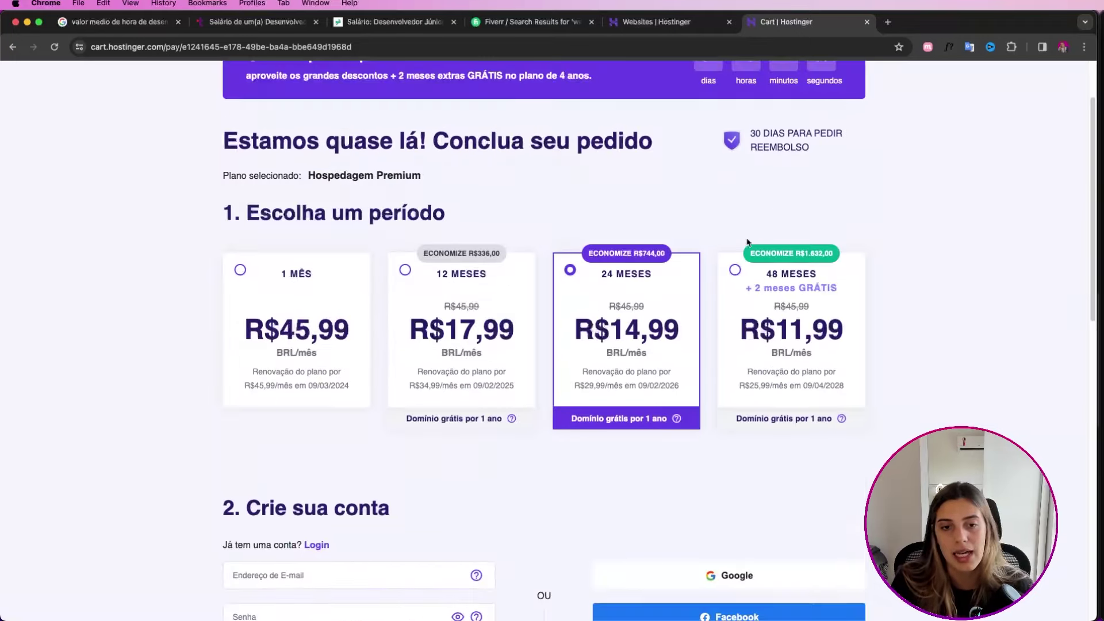
pyautogui.scroll(-8, 658, 268)
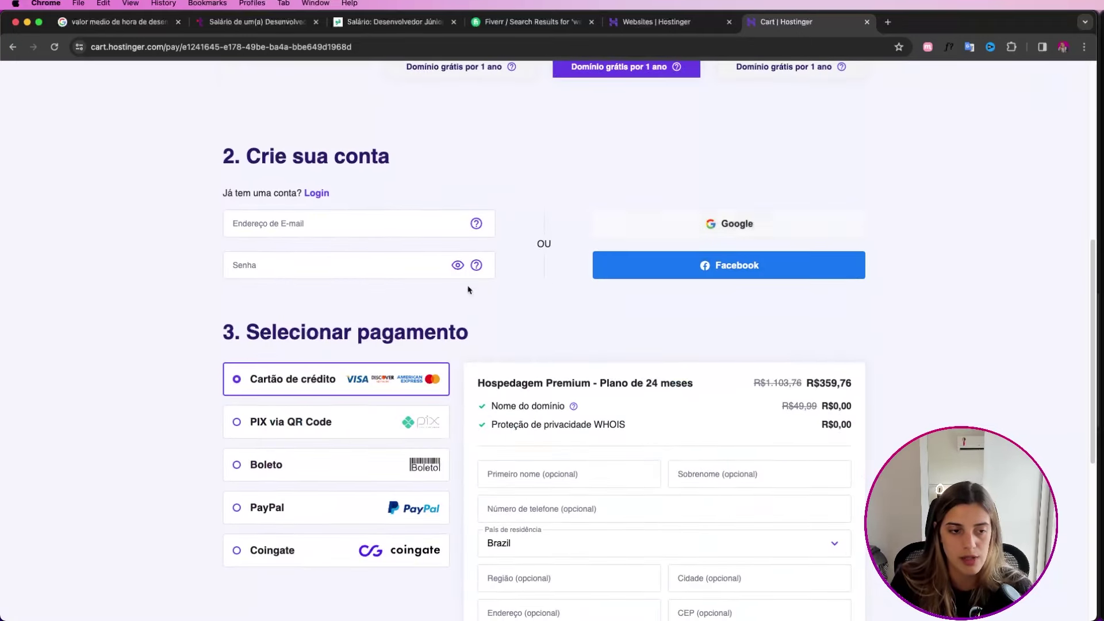
pyautogui.scroll(8, 481, 312)
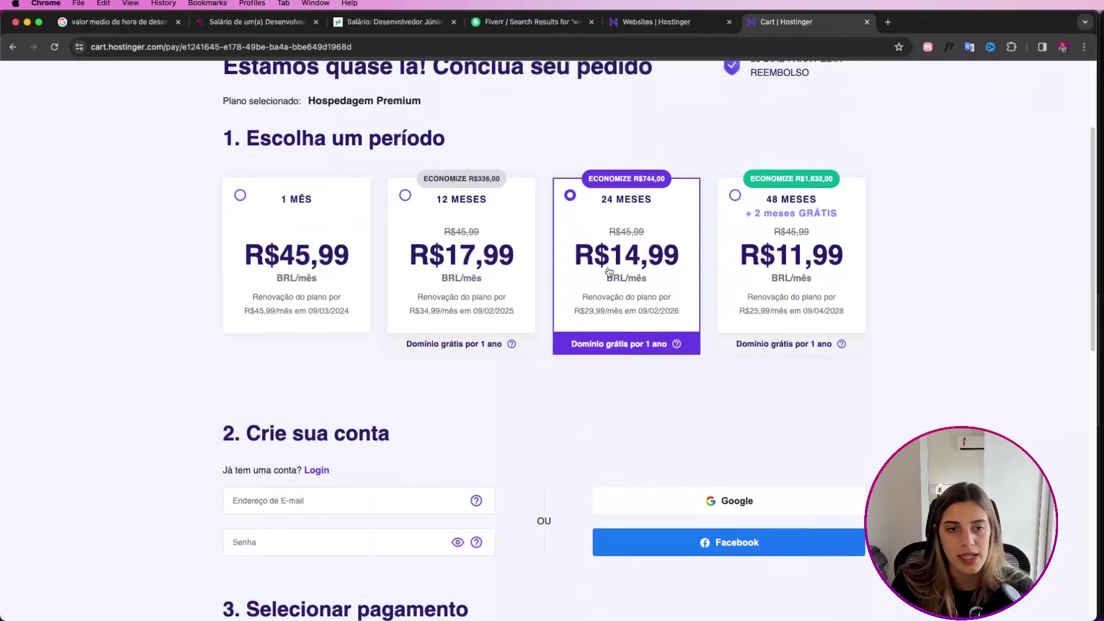
pyautogui.scroll(-11, 643, 355)
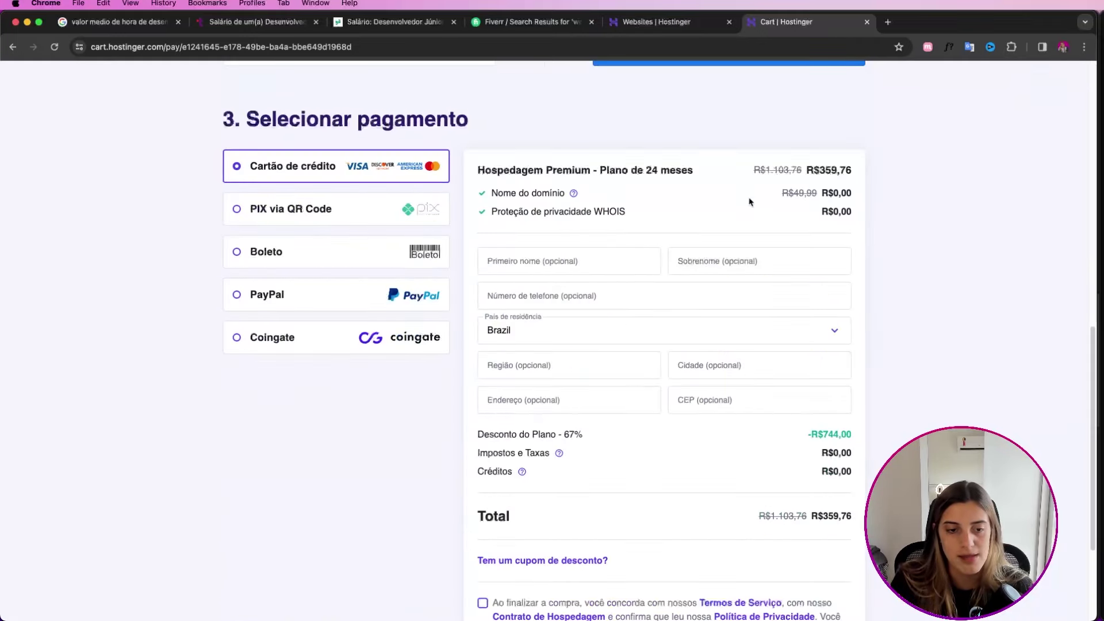
pyautogui.scroll(-2, 606, 375)
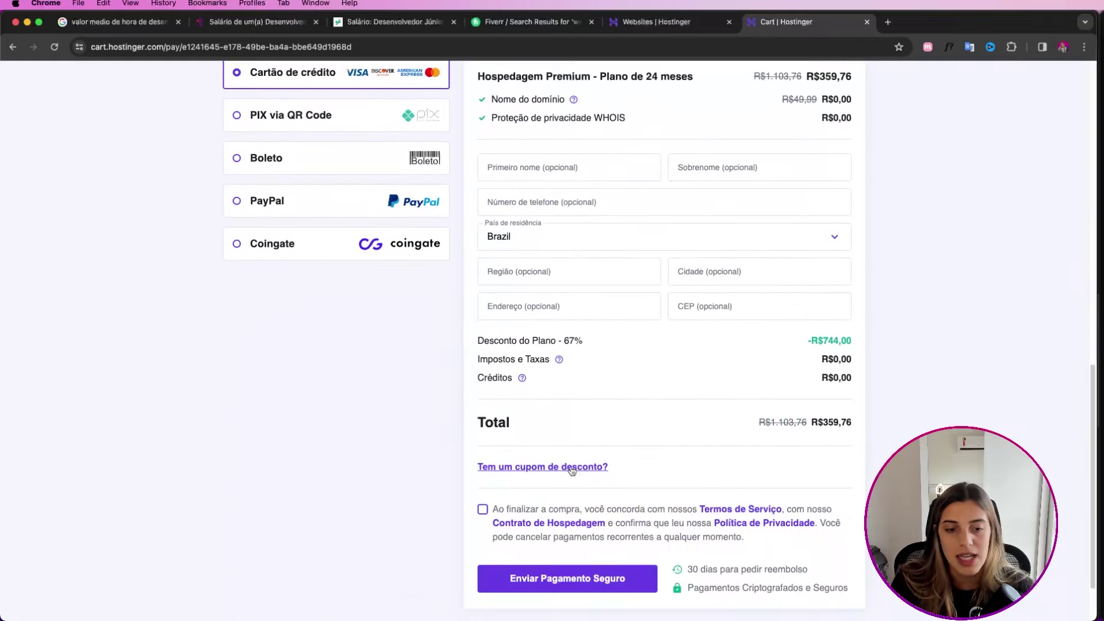
# - Examine the plan discount and compare the original and discounted totals in the order summary
pyautogui.moveTo(806, 343); pyautogui.dragTo(834, 340)
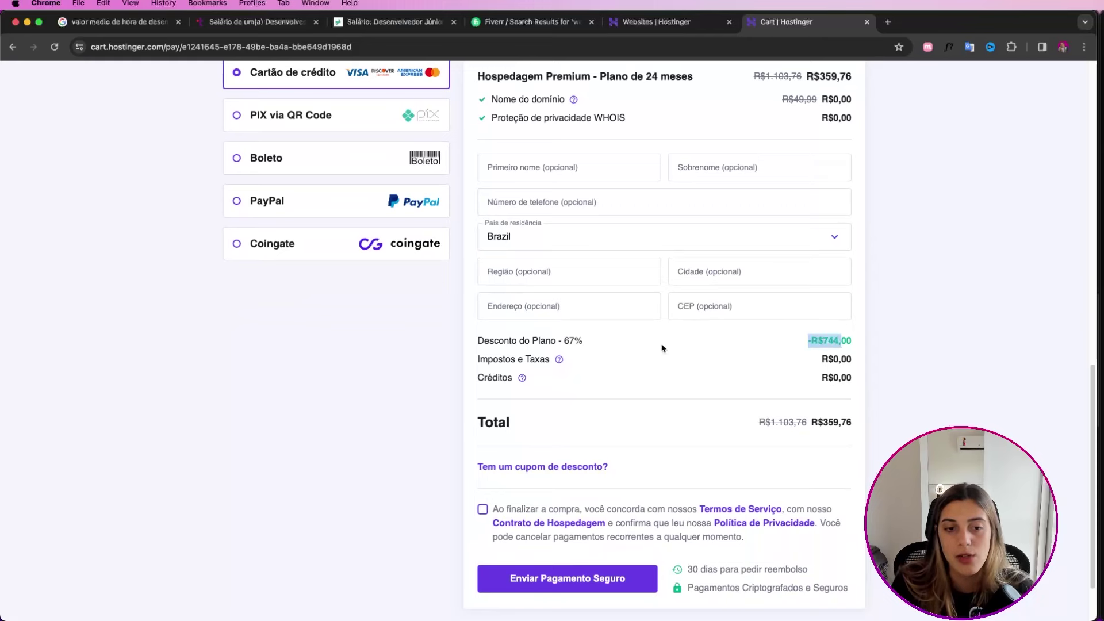
pyautogui.moveTo(593, 345); pyautogui.dragTo(551, 340)
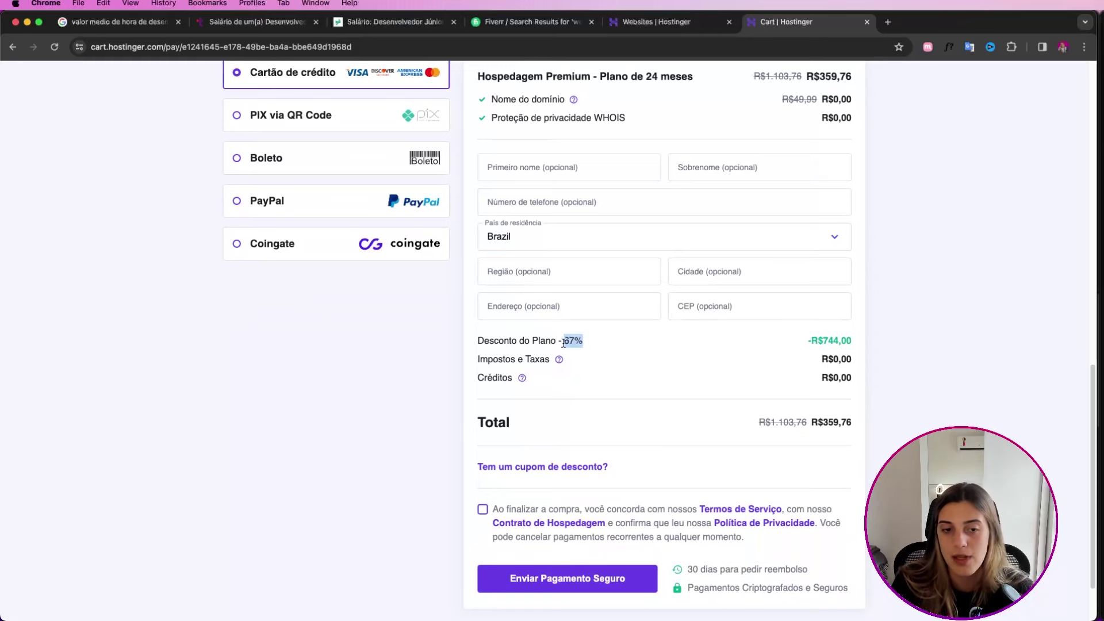
pyautogui.scroll(15, 557, 291)
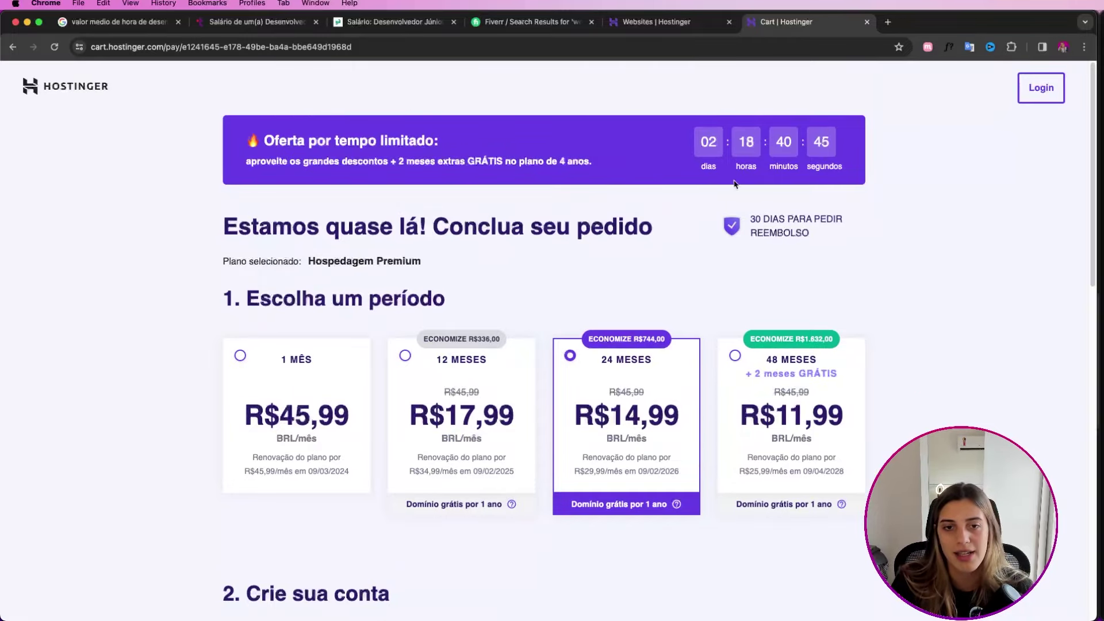
pyautogui.scroll(-15, 685, 155)
pyautogui.moveTo(774, 320); pyautogui.dragTo(813, 307)
pyautogui.scroll(1, 814, 307)
pyautogui.moveTo(771, 390); pyautogui.dragTo(803, 391)
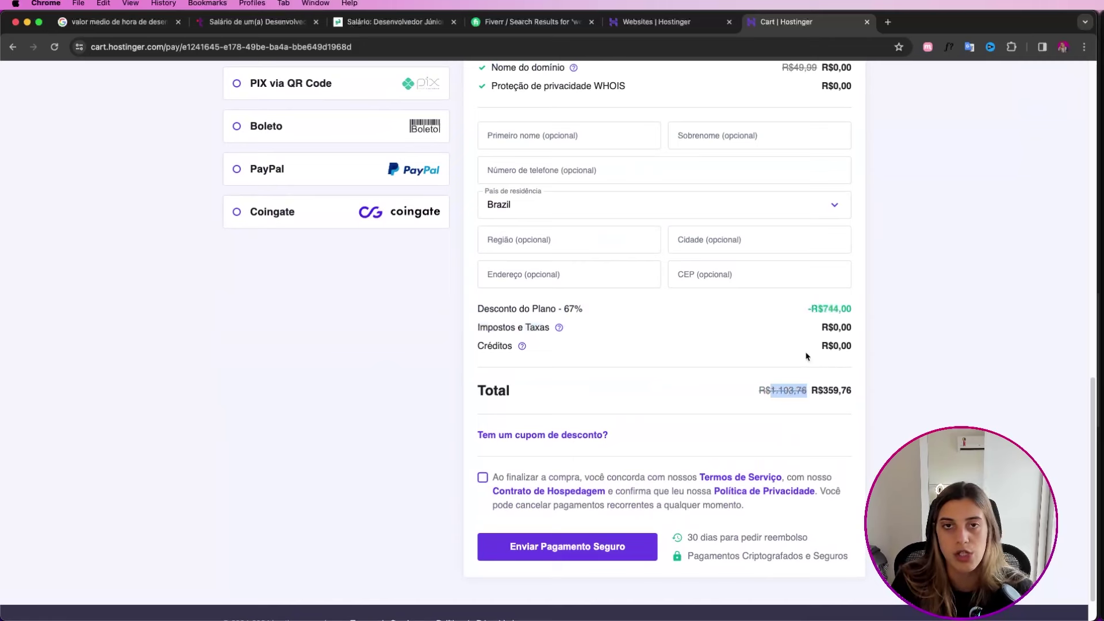
pyautogui.doubleClick(829, 390)
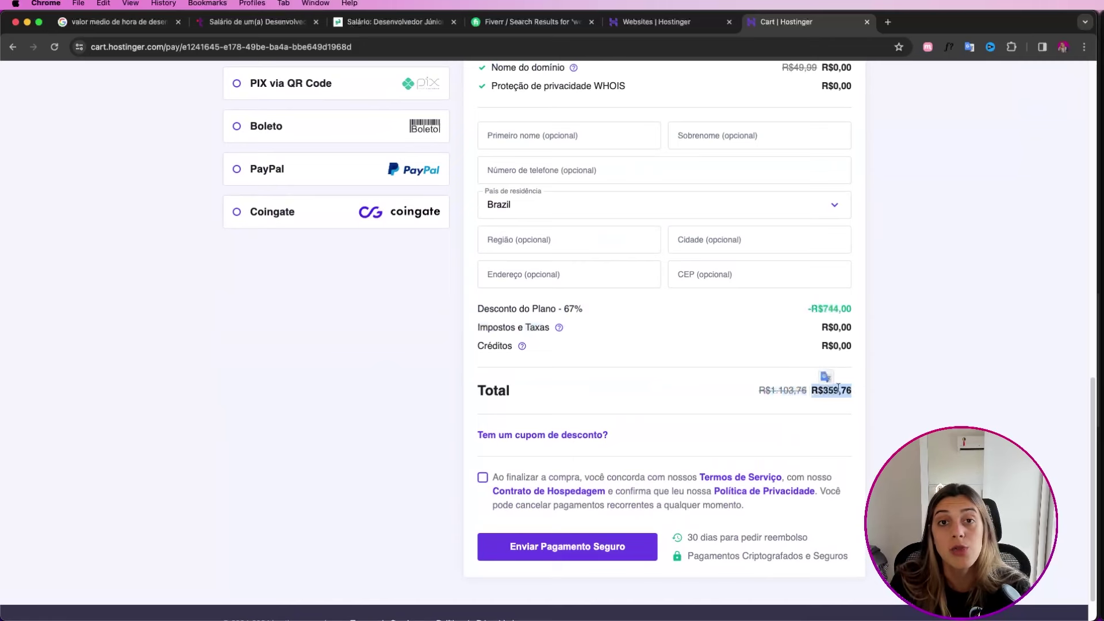
pyautogui.scroll(-1, 900, 382)
pyautogui.moveTo(769, 377); pyautogui.dragTo(813, 378)
pyautogui.click(854, 388)
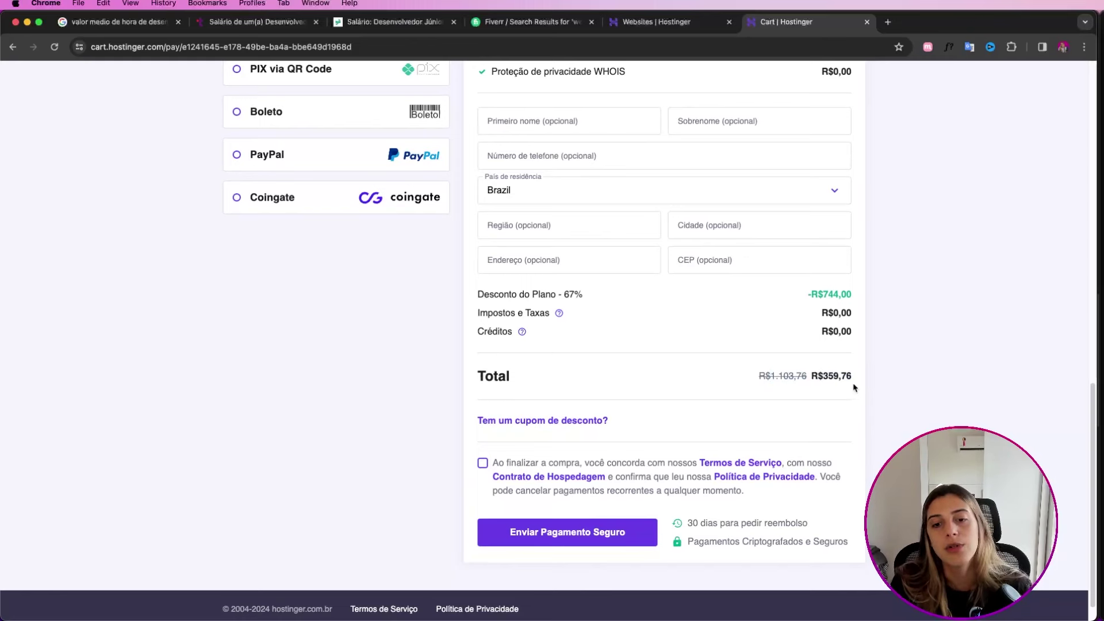
pyautogui.scroll(3, 757, 342)
pyautogui.scroll(-1, 631, 389)
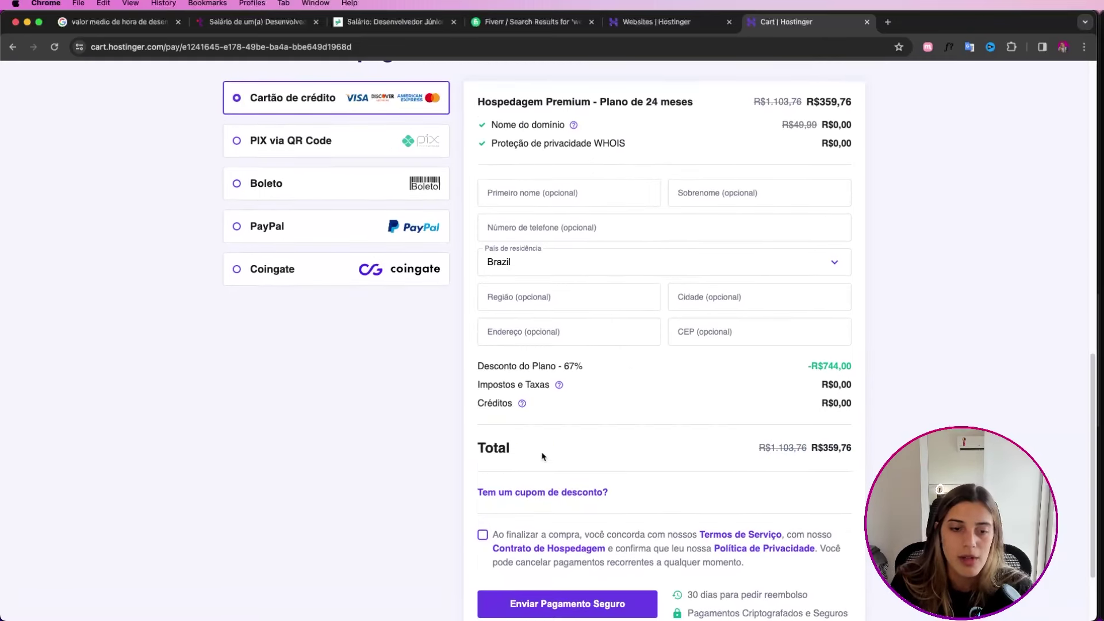
# - Apply the discount coupon KIPPERDEV to the Hospedagem Premium 24-month order
pyautogui.click(552, 494)
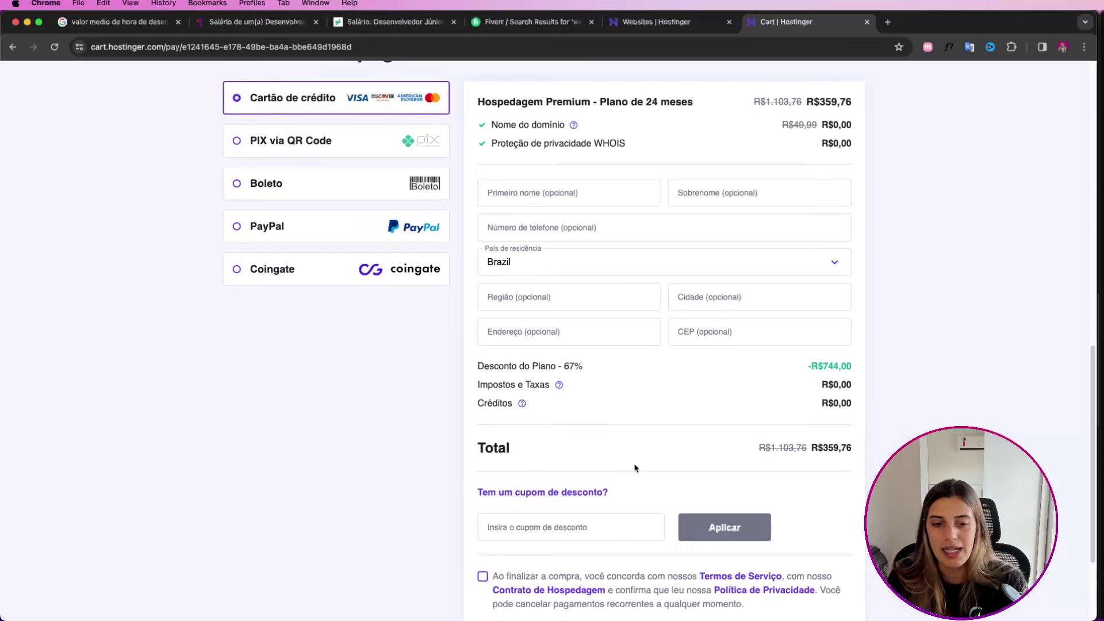
pyautogui.scroll(-1, 555, 498)
pyautogui.click(558, 505)
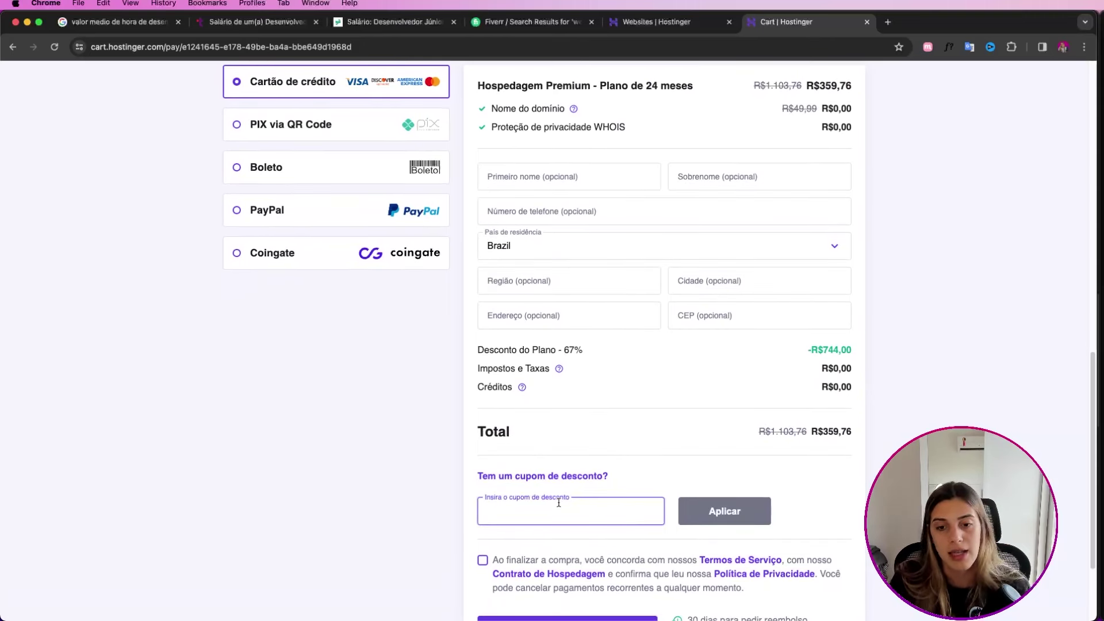
pyautogui.scroll(-3, 558, 503)
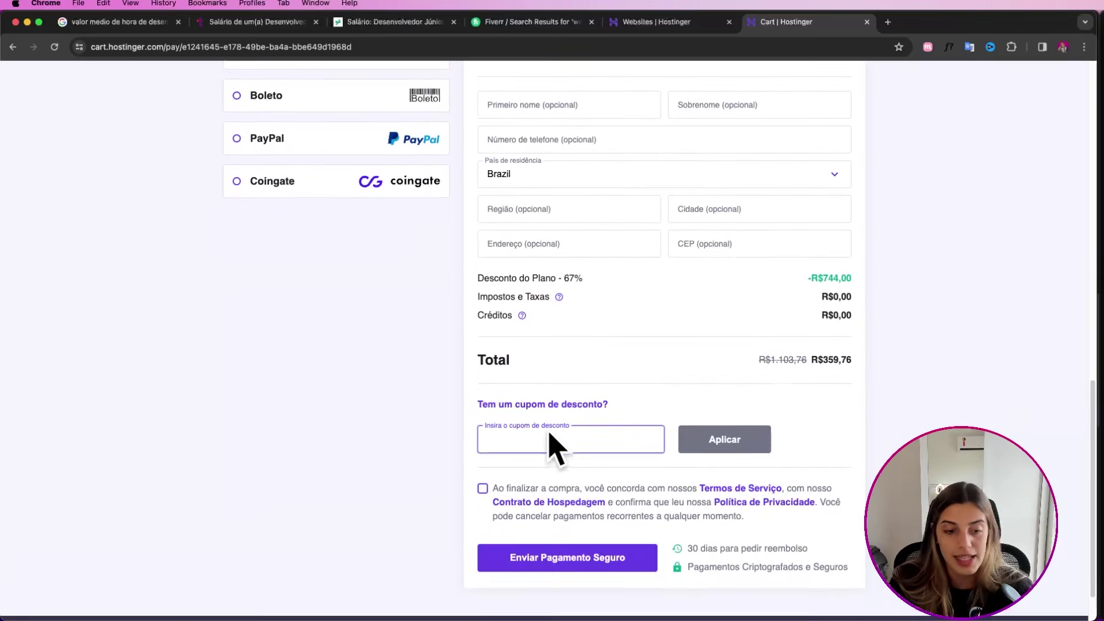
pyautogui.write('KIPPERDE')
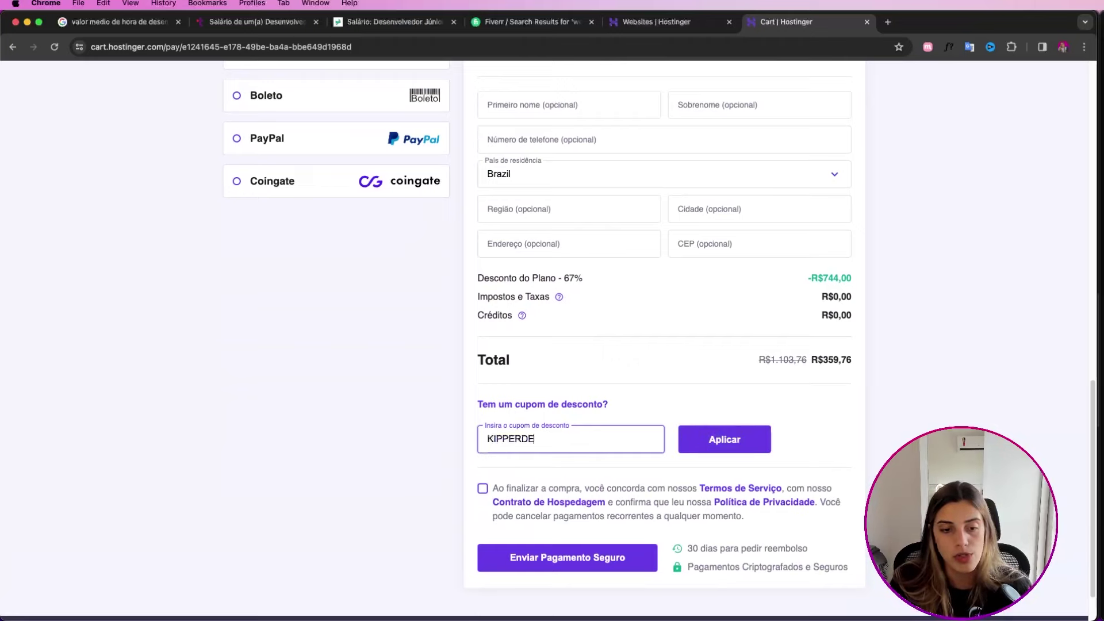
pyautogui.write('V')
pyautogui.click(684, 447)
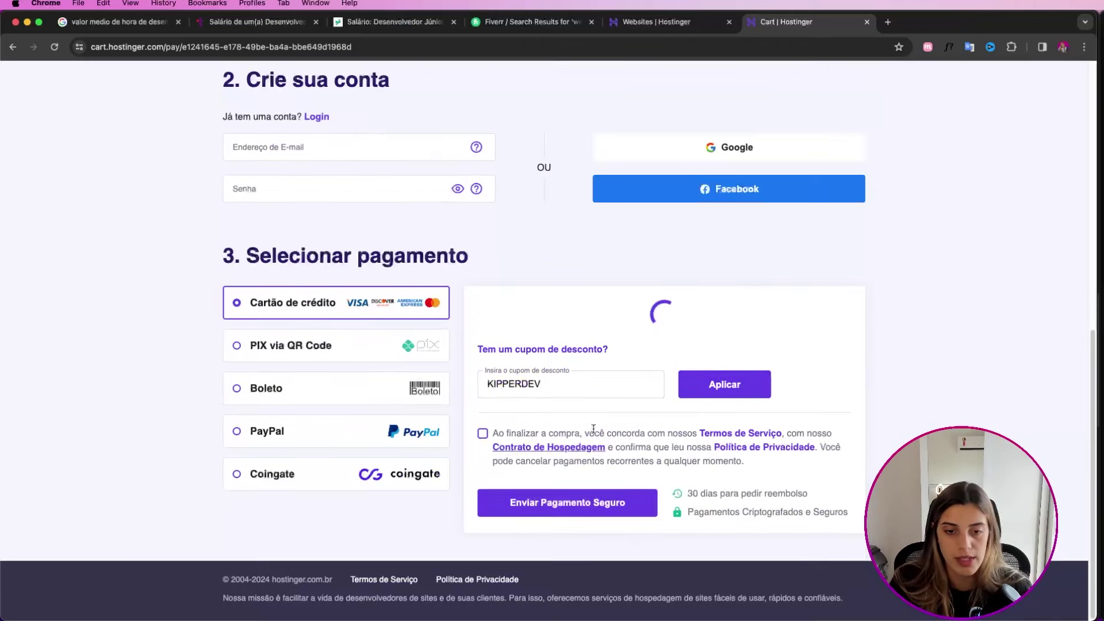
pyautogui.scroll(-5, 727, 402)
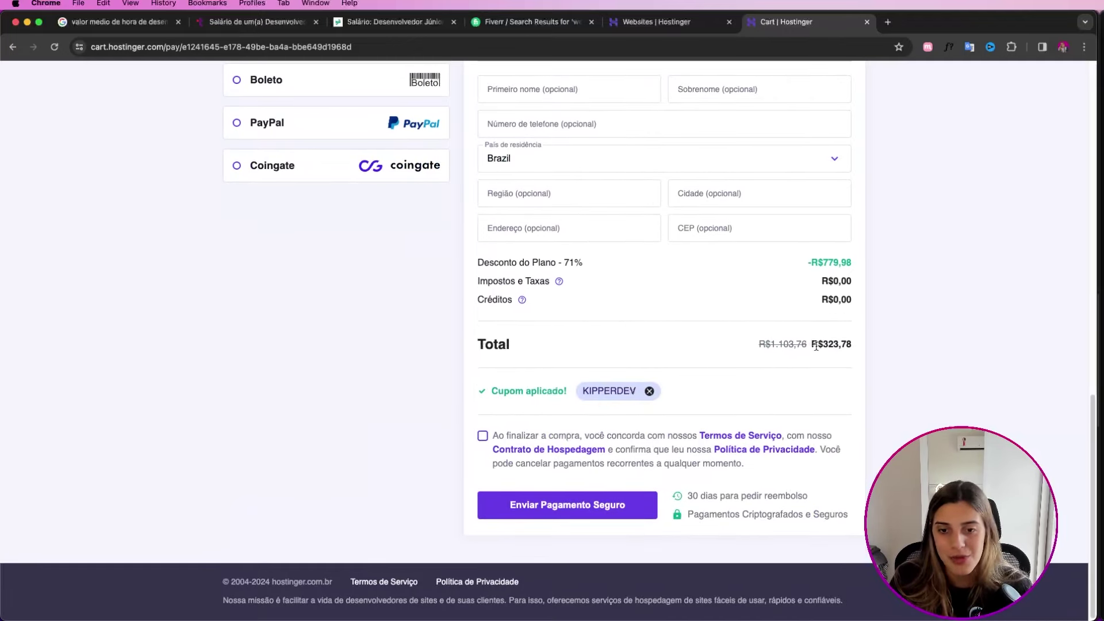
# - Check the discounted total and the plan discount percentage in the order summary
pyautogui.moveTo(816, 347); pyautogui.dragTo(847, 349)
pyautogui.click(764, 370)
pyautogui.scroll(1, 754, 374)
pyautogui.moveTo(563, 279); pyautogui.dragTo(574, 278)
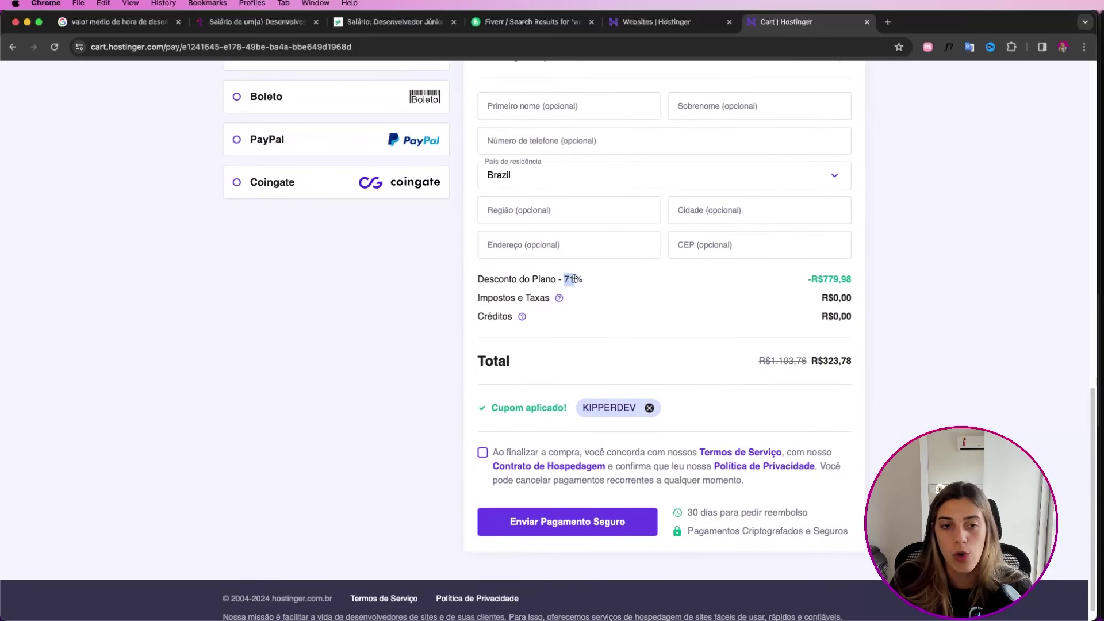
# - Look over the whole checkout page, from the billing periods and refund guarantee to the order summary with the coupon applied
pyautogui.scroll(15, 614, 326)
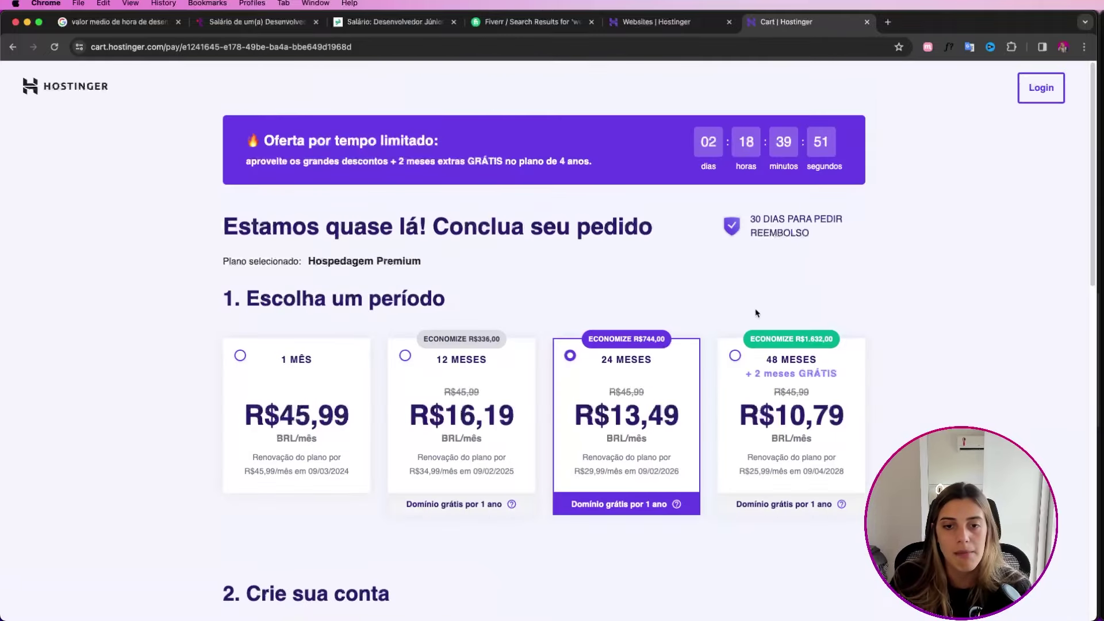
pyautogui.scroll(-15, 742, 294)
pyautogui.scroll(3, 730, 291)
pyautogui.scroll(10, 730, 291)
pyautogui.scroll(-6, 727, 294)
pyautogui.scroll(5, 727, 294)
pyautogui.scroll(-10, 667, 287)
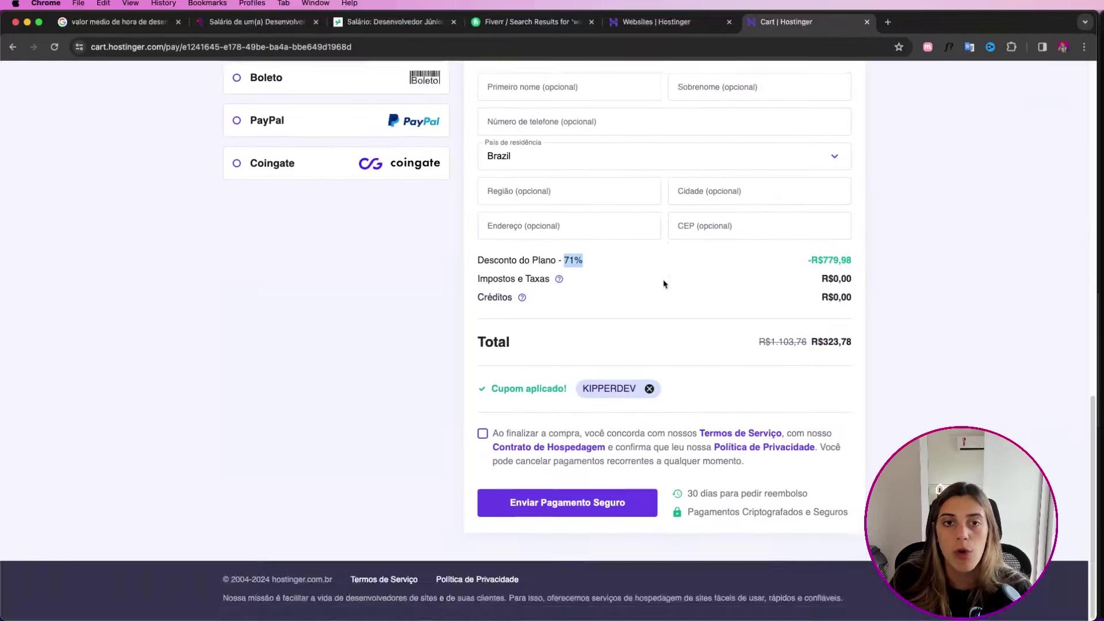
pyautogui.scroll(10, 664, 285)
pyautogui.scroll(4, 709, 288)
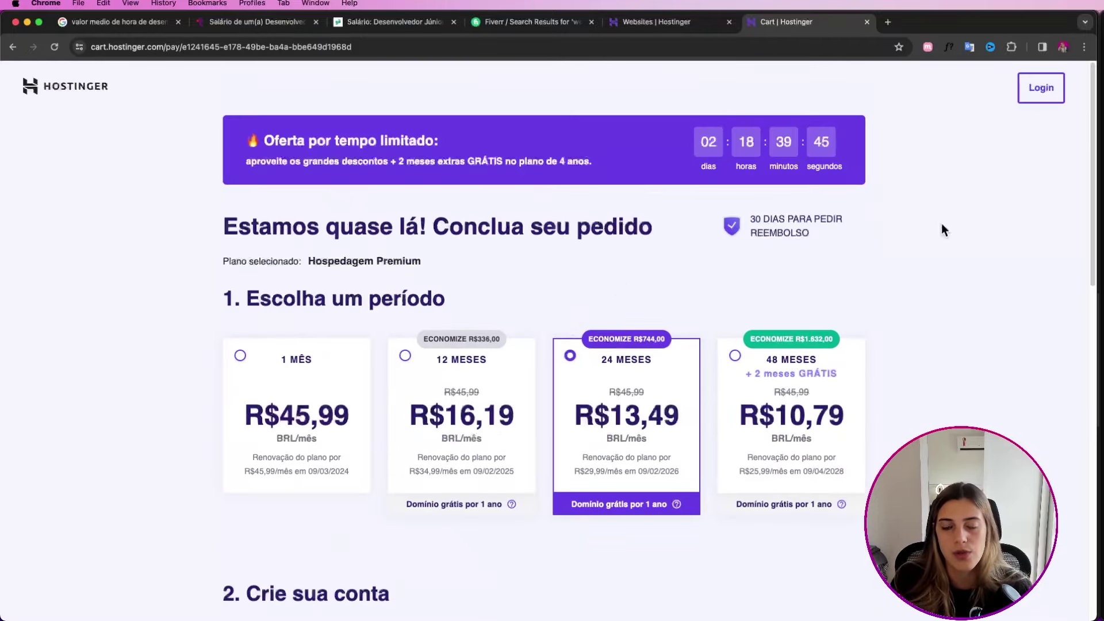
pyautogui.scroll(-15, 857, 254)
pyautogui.scroll(15, 856, 250)
pyautogui.scroll(-7, 854, 227)
pyautogui.scroll(7, 834, 228)
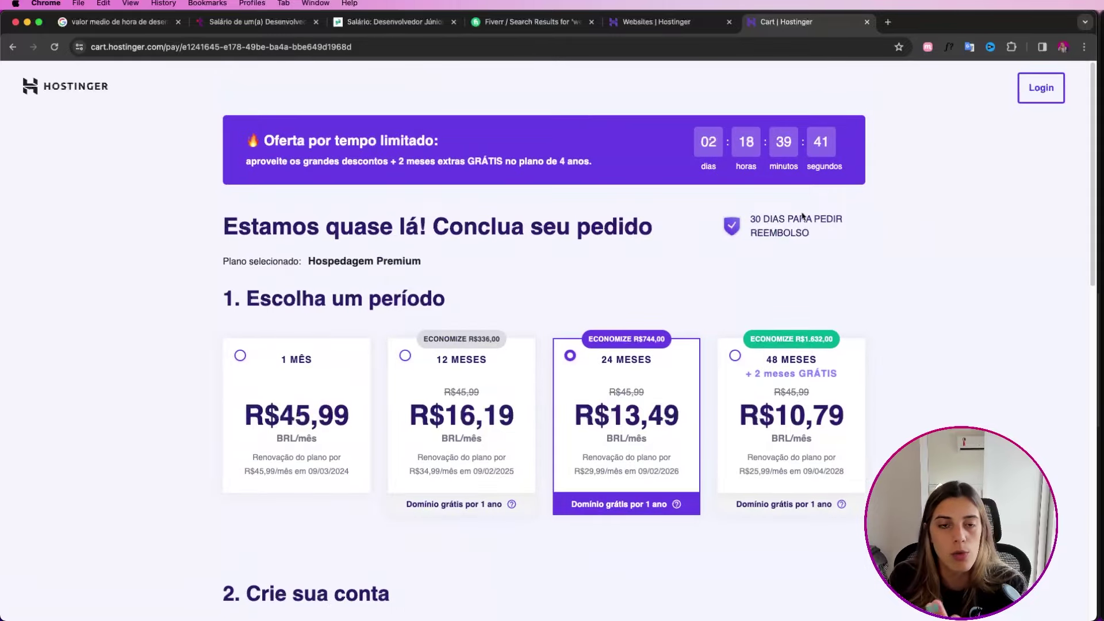
pyautogui.scroll(-7, 799, 218)
pyautogui.scroll(7, 789, 234)
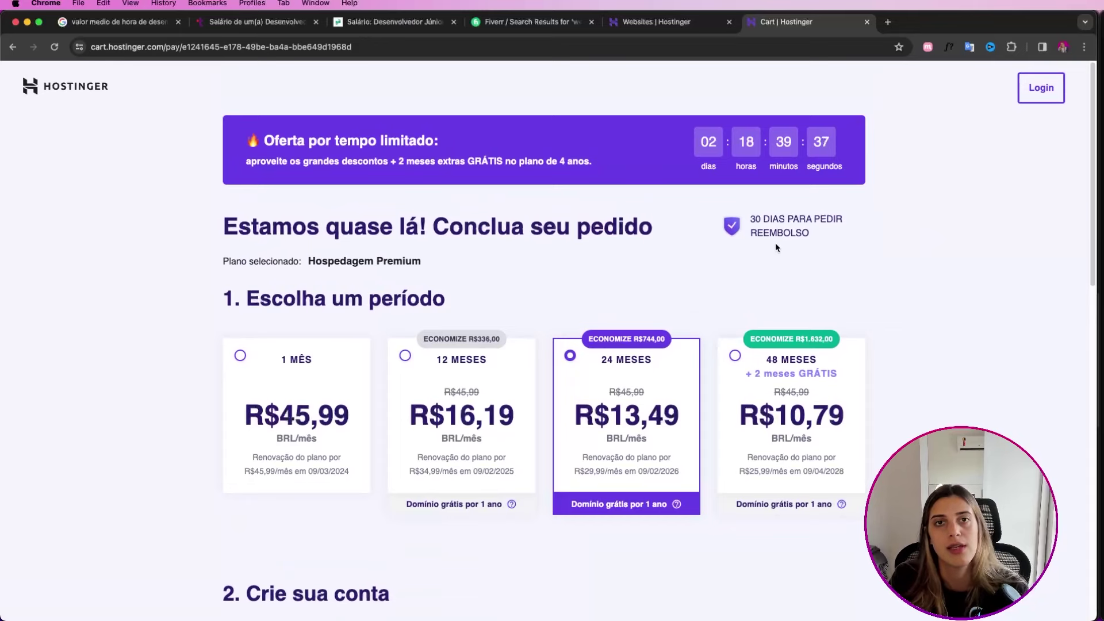
pyautogui.scroll(-12, 765, 260)
pyautogui.scroll(3, 746, 293)
pyautogui.scroll(7, 747, 294)
pyautogui.scroll(-15, 645, 296)
# - Copy the discounted order total from the checkout summary
pyautogui.click(486, 315)
pyautogui.moveTo(670, 314); pyautogui.dragTo(787, 261)
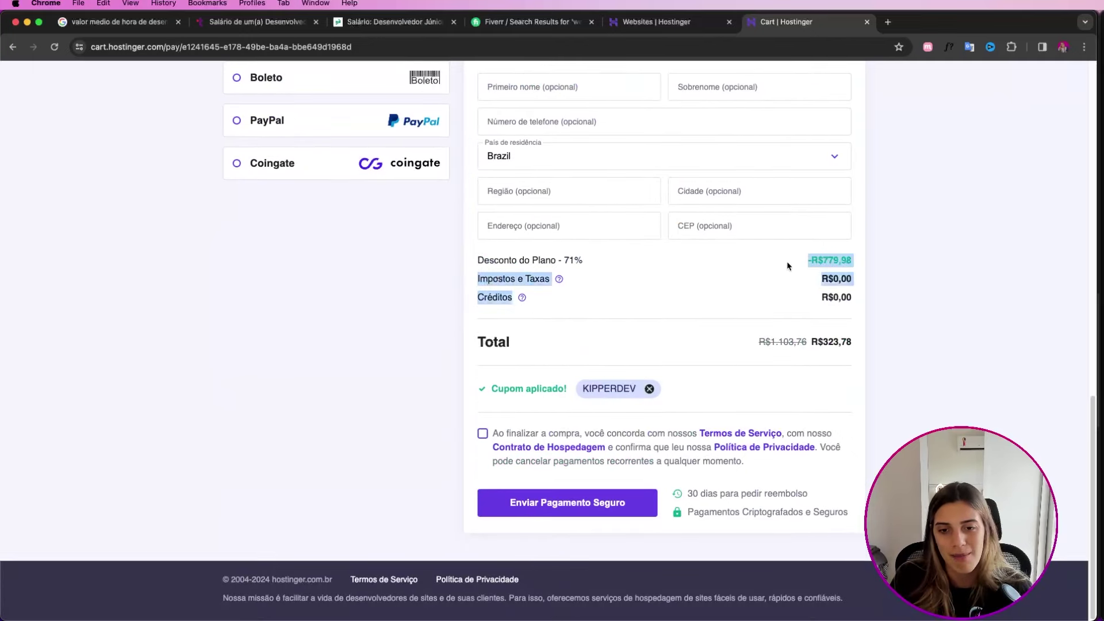
pyautogui.click(783, 314)
pyautogui.moveTo(811, 347); pyautogui.dragTo(861, 348)
pyautogui.press('super+c')
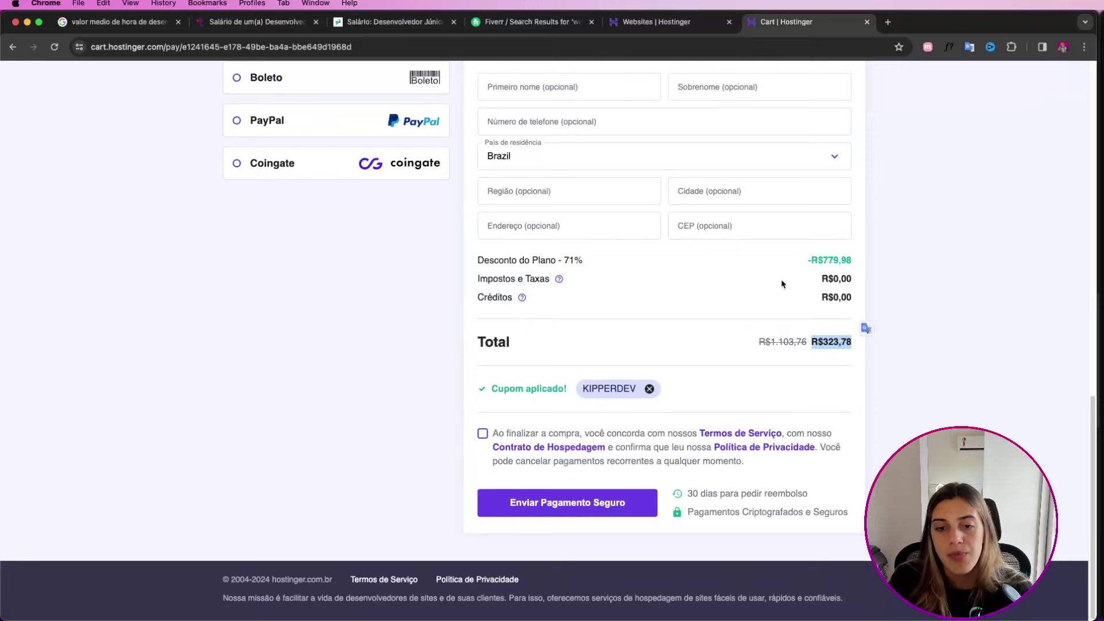
pyautogui.scroll(1, 55, 422)
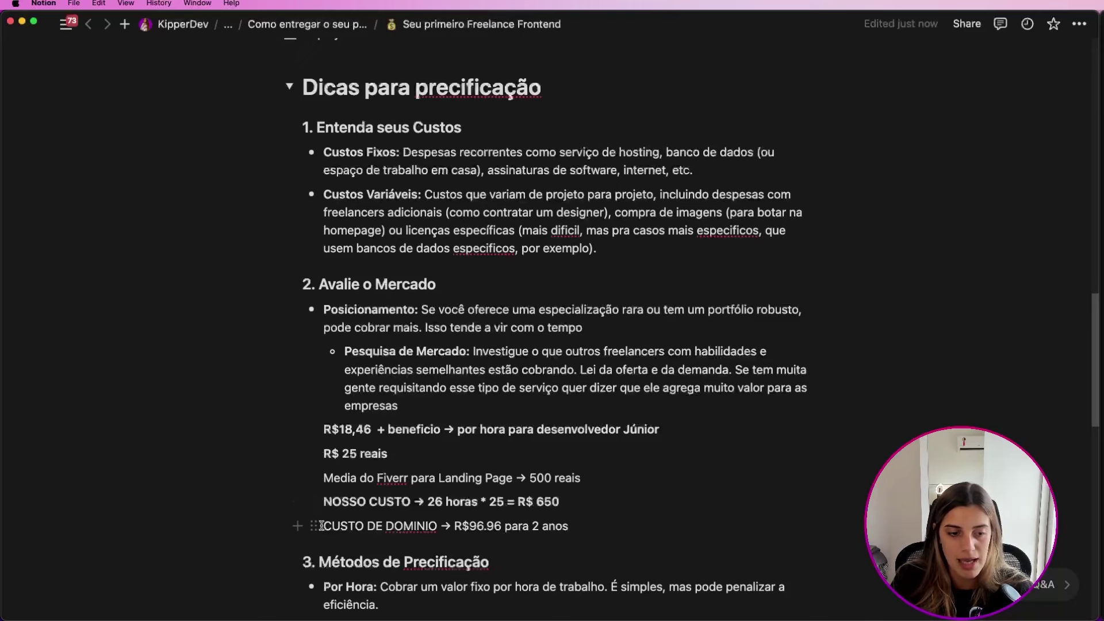
# - Switch to the pricing notes in Notion and strike through the "CUSTO DE DOMINIO" line
pyautogui.moveTo(321, 525); pyautogui.dragTo(570, 526)
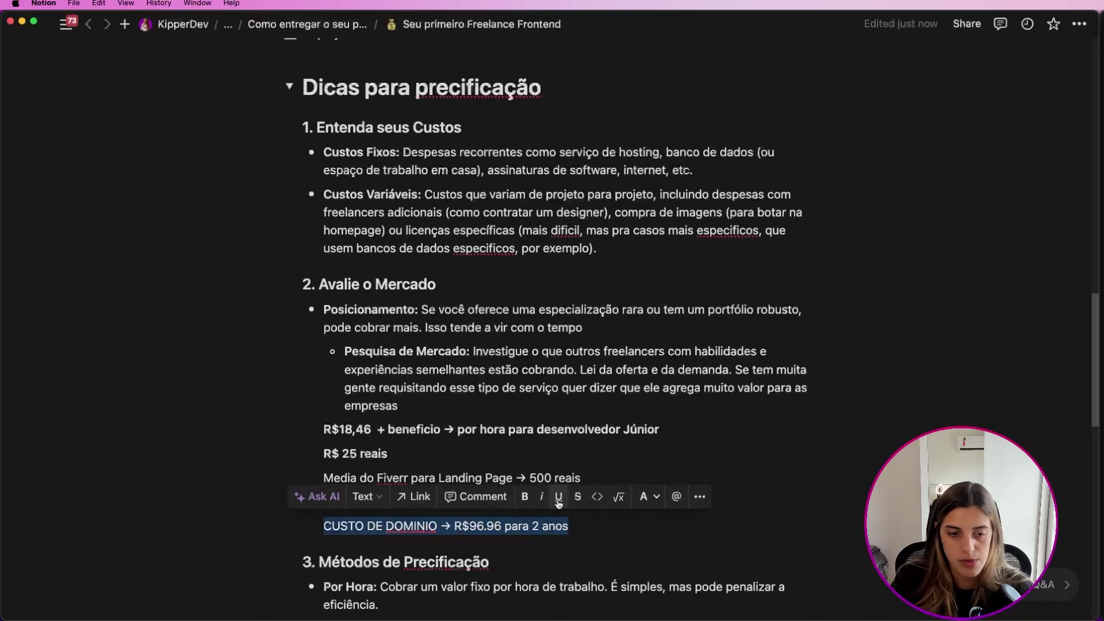
pyautogui.click(577, 497)
pyautogui.click(569, 527)
# - Add the line "CUSTO DE HOSPEDAGEM + DOMINIO → R$323,78 / p 2 anos" below the struck-through domain cost, using the copied total
pyautogui.press('Return')
pyautogui.write('CUSTO')
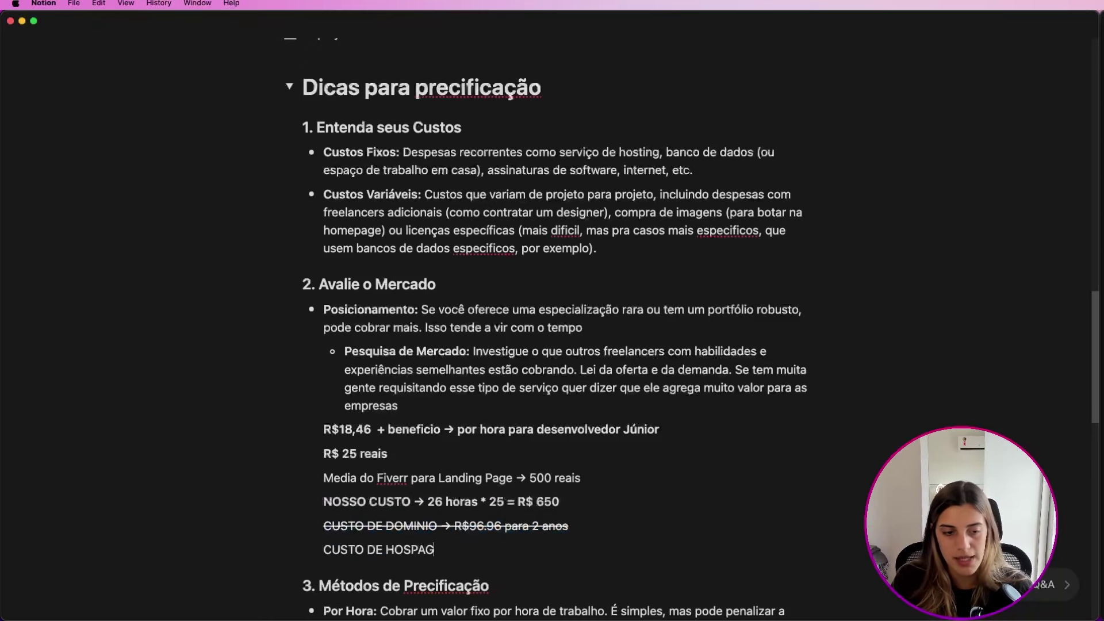
pyautogui.write(' DE HOSPEDAGEM + ')
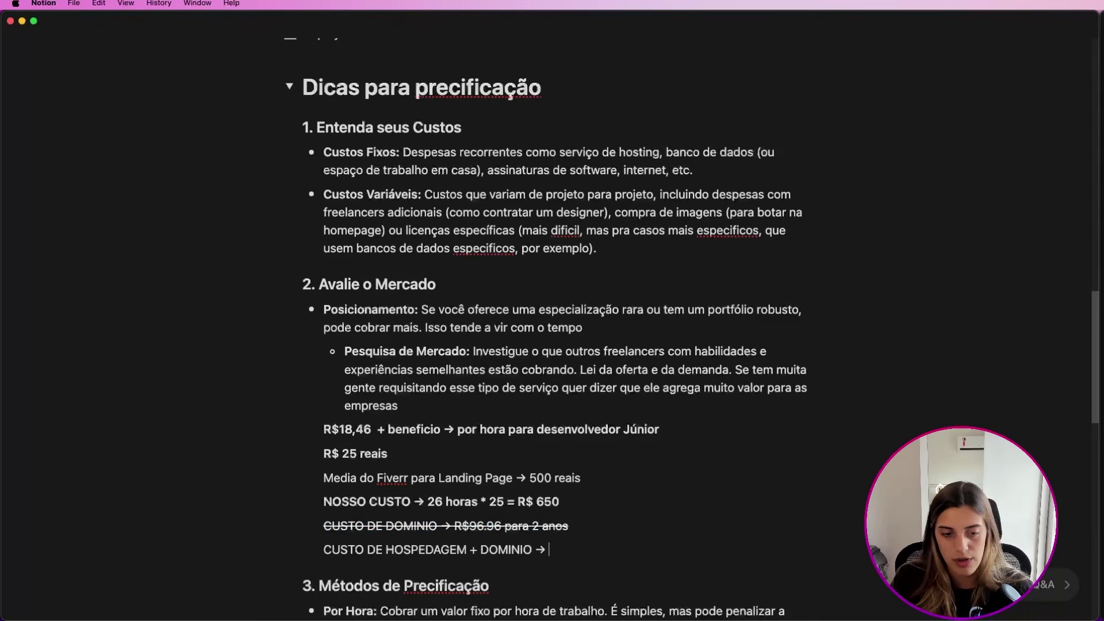
pyautogui.write('DOMINIO ->')
pyautogui.press('super+v')
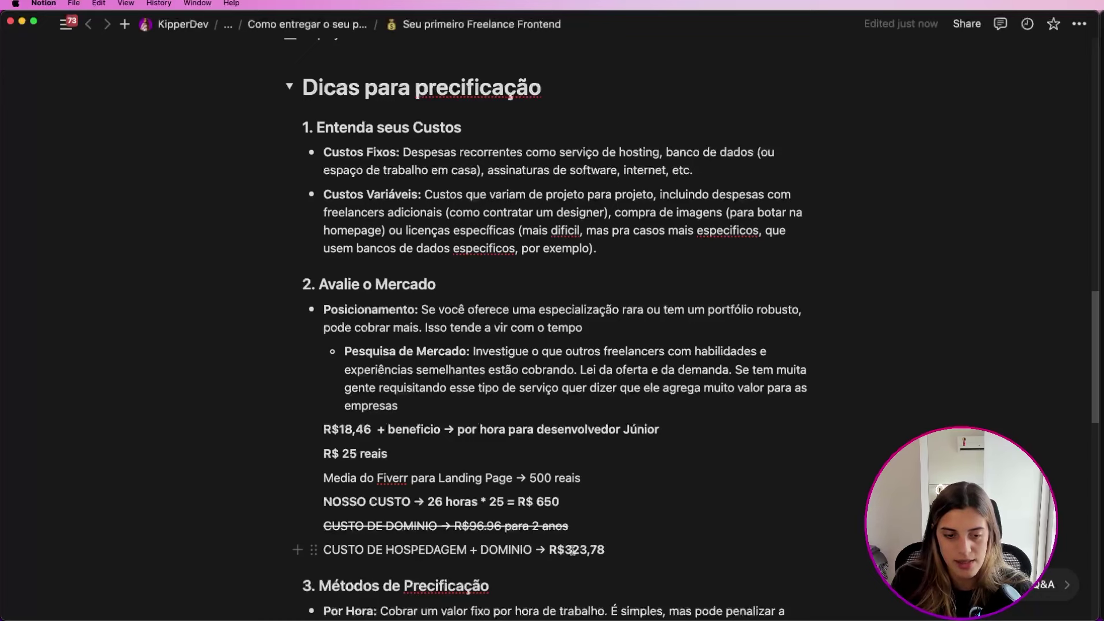
pyautogui.write('/ p')
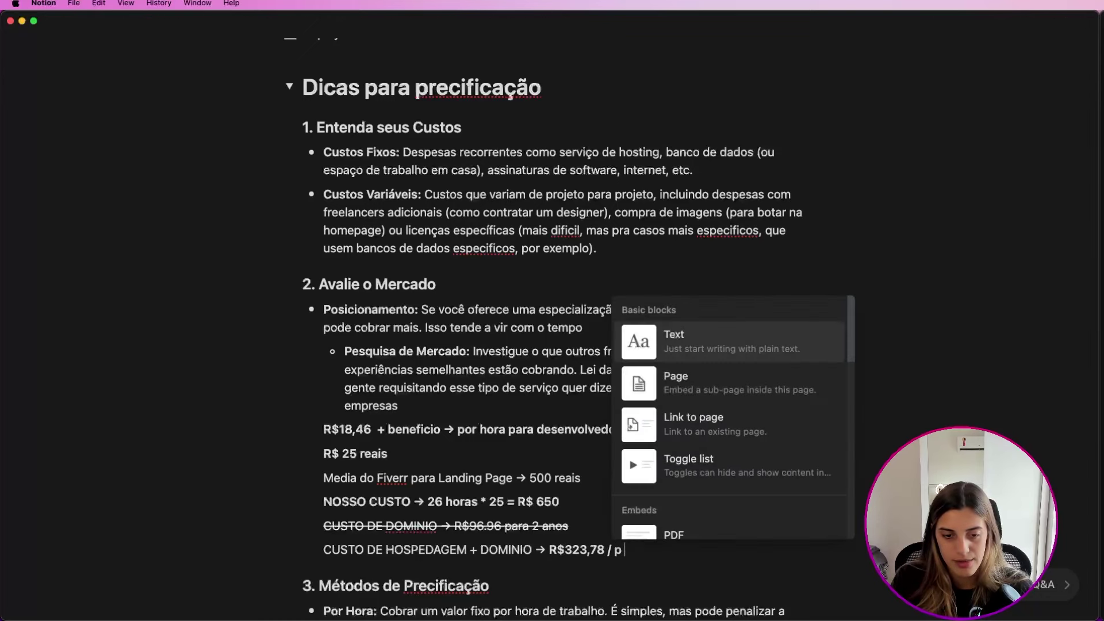
pyautogui.write(' 2 anos')
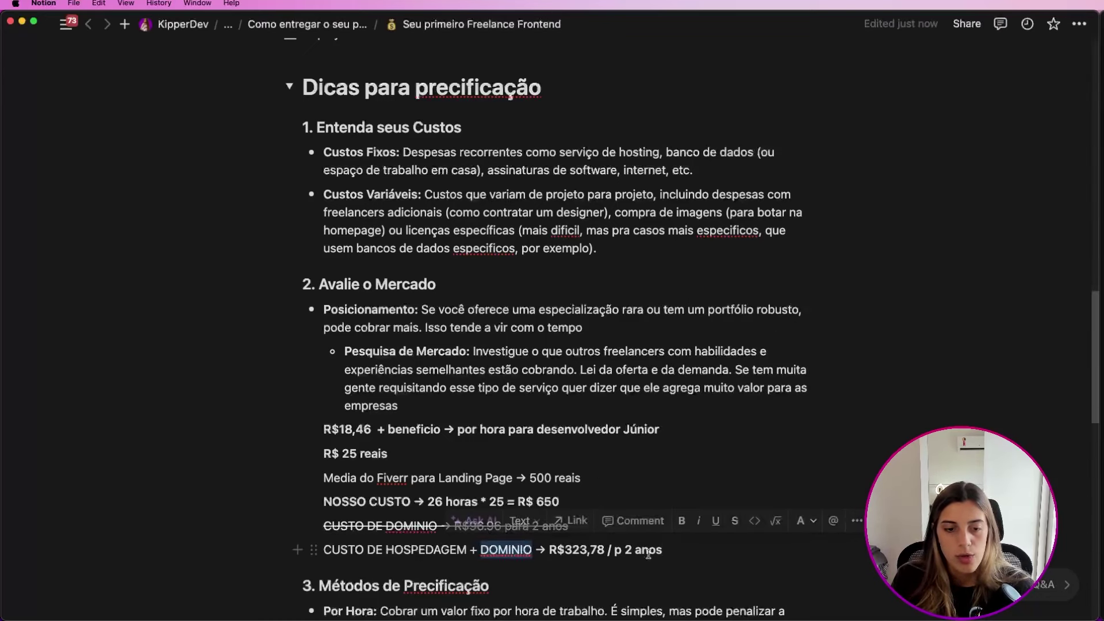
# - Add a "= TOTAL" line below the hosting and domain cost, followed by an empty line
pyautogui.press('Return')
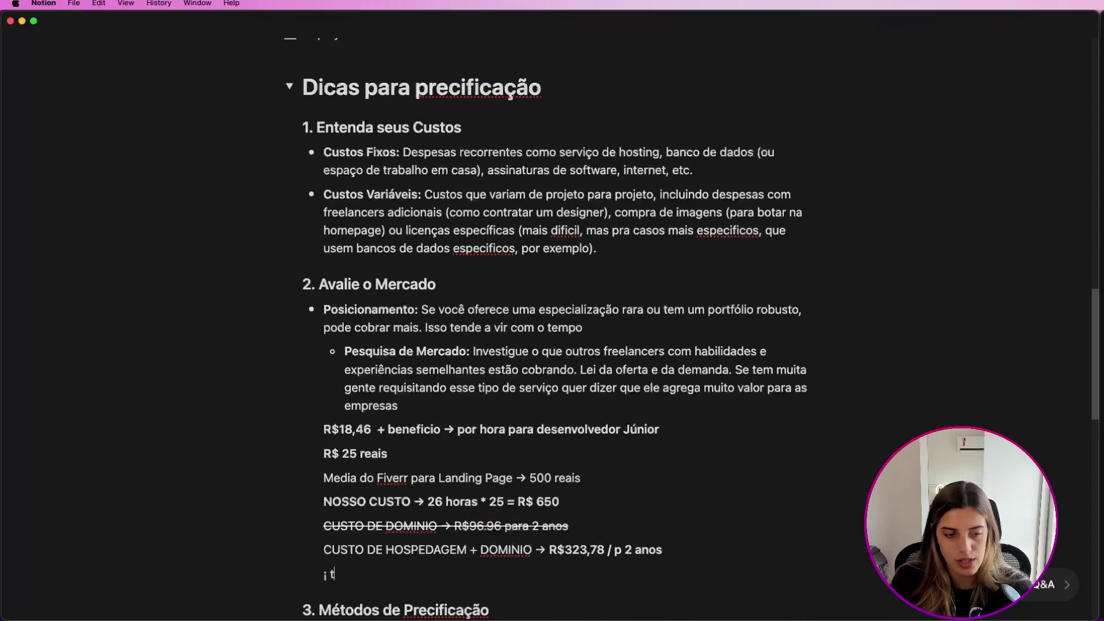
pyautogui.write('= TOTAL')
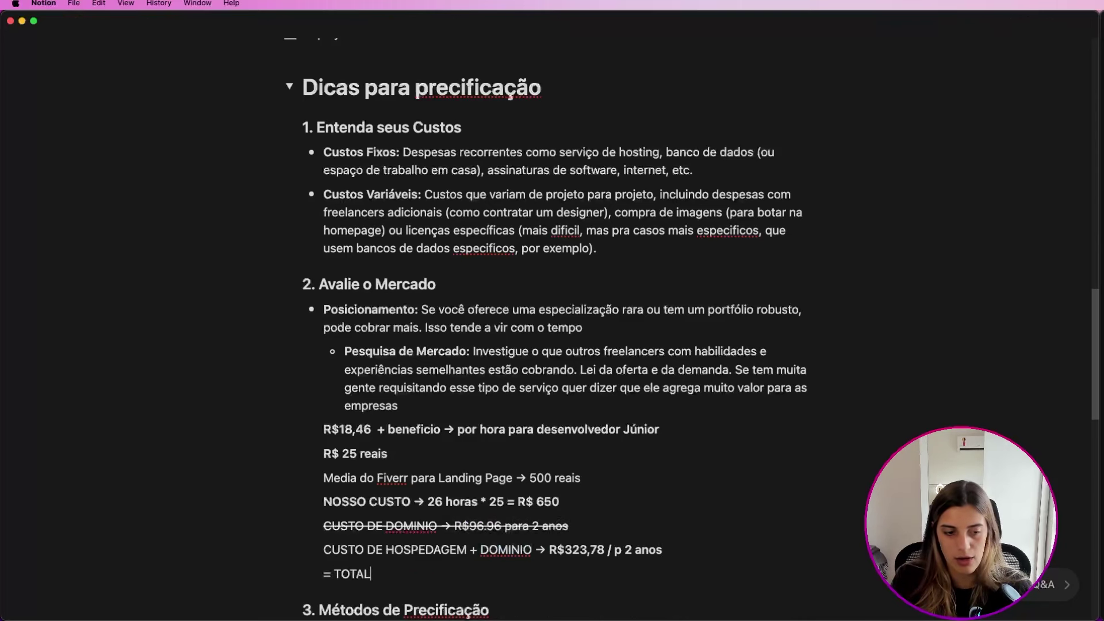
pyautogui.press('Return')
# - Calculate 650+323,798 in Spotlight
pyautogui.press('super+space')
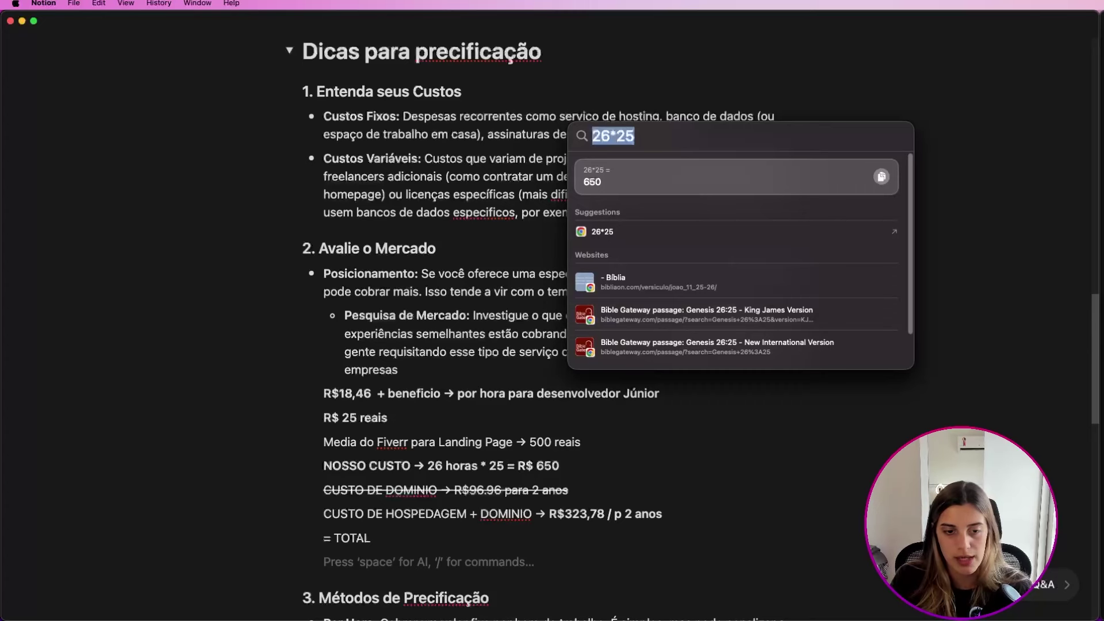
pyautogui.write('t')
pyautogui.press('BackSpace')
pyautogui.press('BackSpace')
pyautogui.write('650')
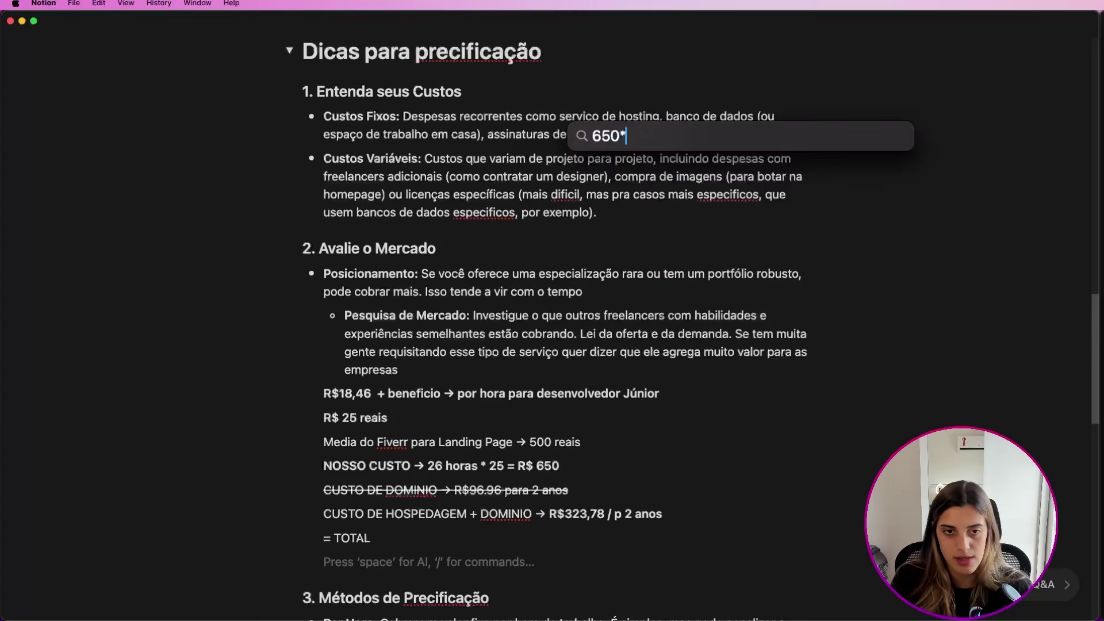
pyautogui.write('+')
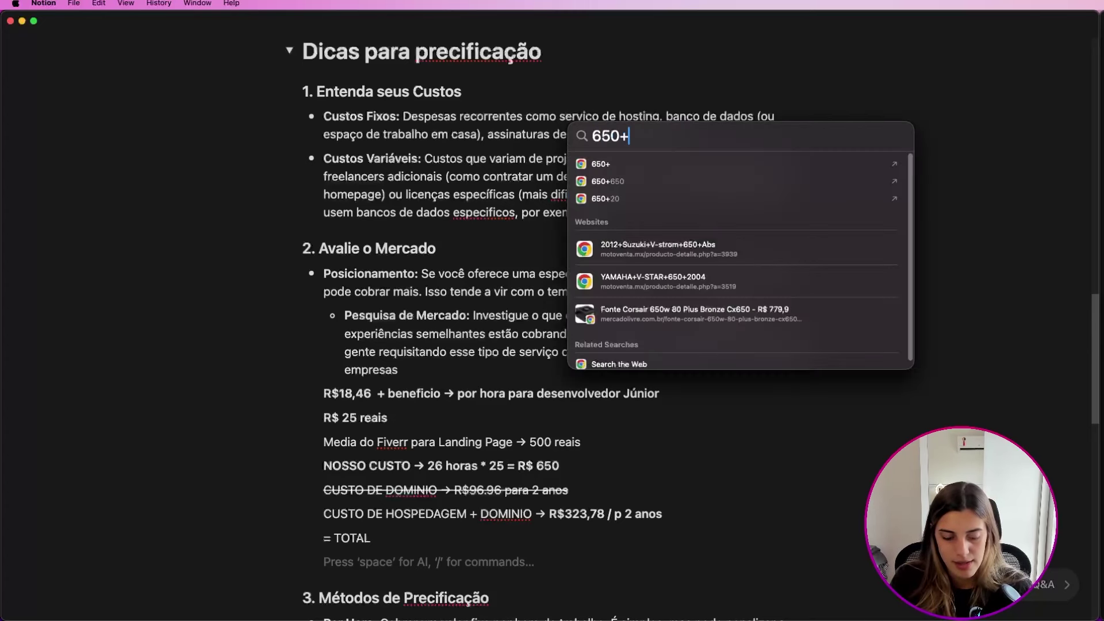
pyautogui.write('323,798')
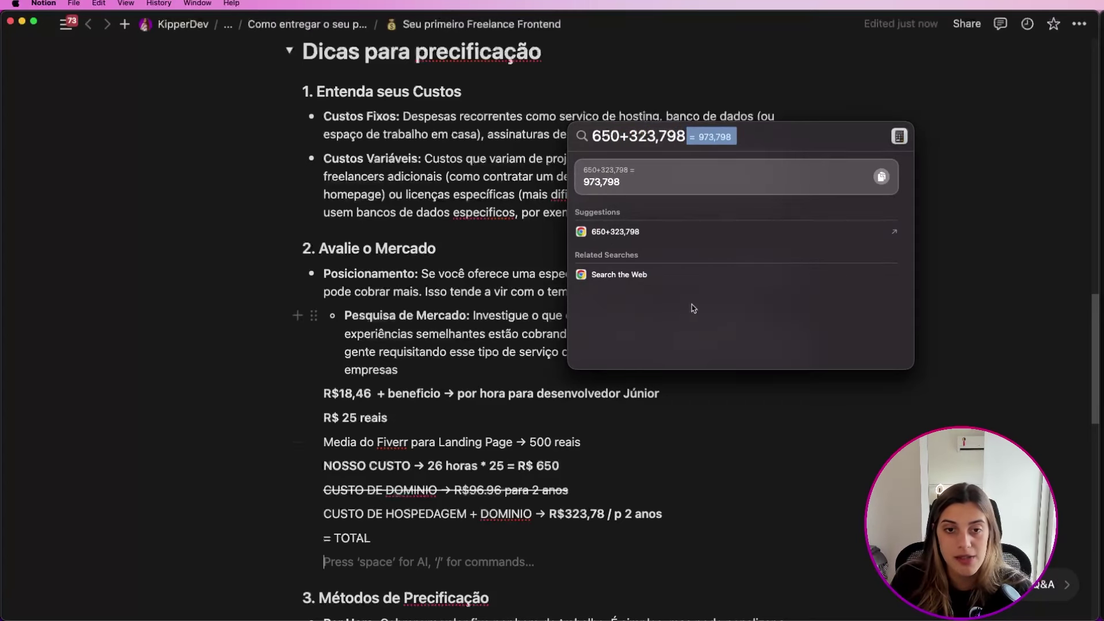
pyautogui.doubleClick(703, 141)
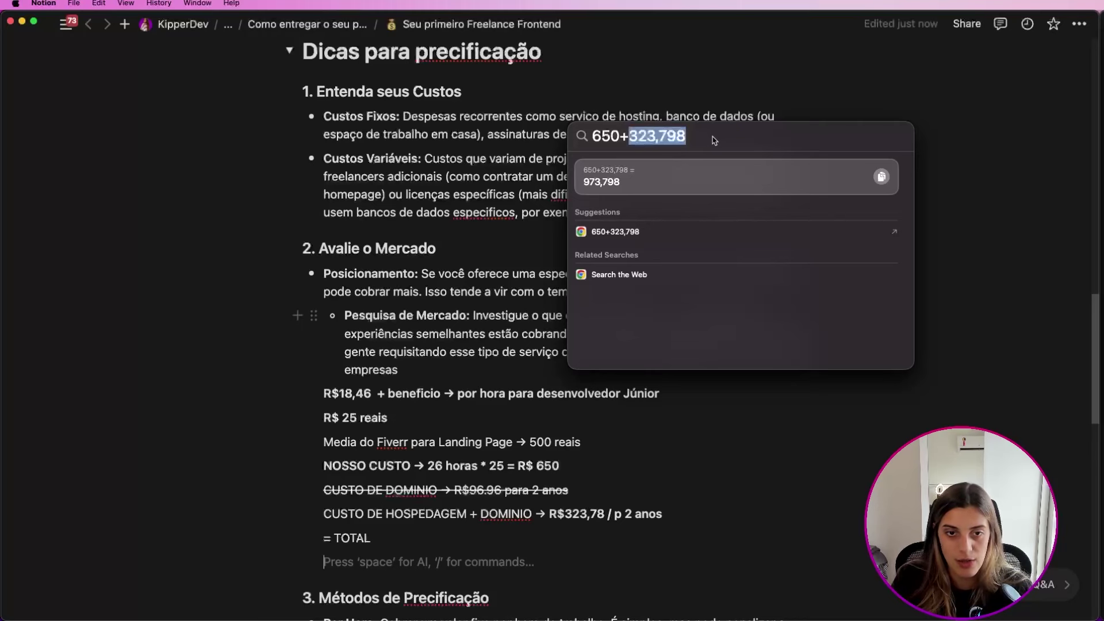
pyautogui.click(721, 144)
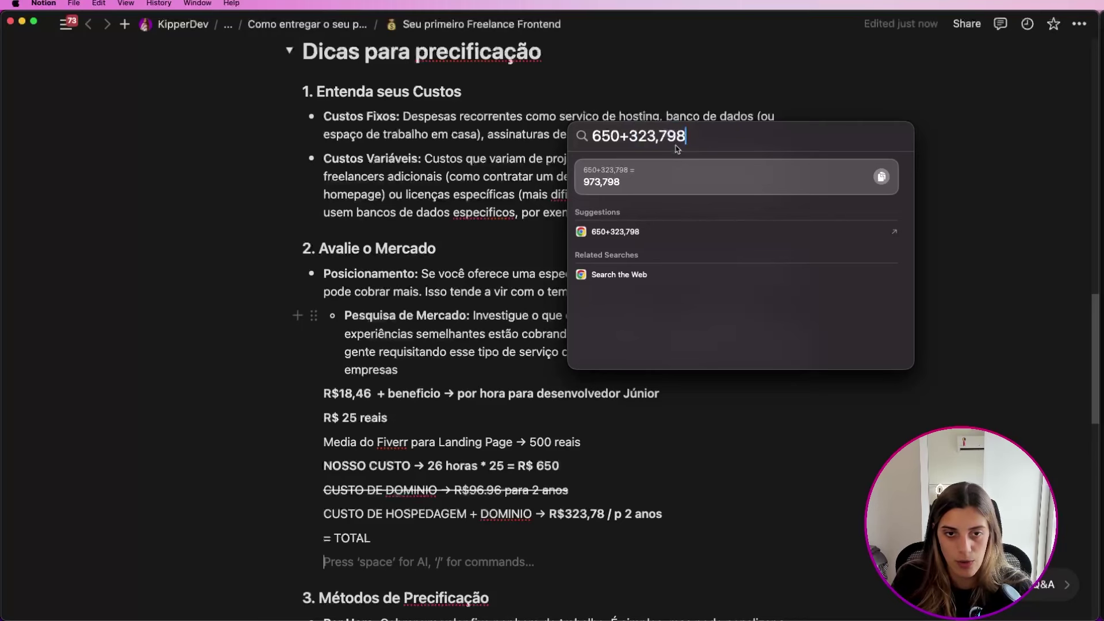
# - Copy the calculated result 973,798 into the empty line under "= TOTAL"
pyautogui.doubleClick(594, 181)
pyautogui.press('super+c')
pyautogui.click(423, 561)
pyautogui.press('super+v')
# - Make the total value under "= TOTAL" bold
pyautogui.scroll(-2, 381, 560)
pyautogui.moveTo(371, 520); pyautogui.dragTo(321, 521)
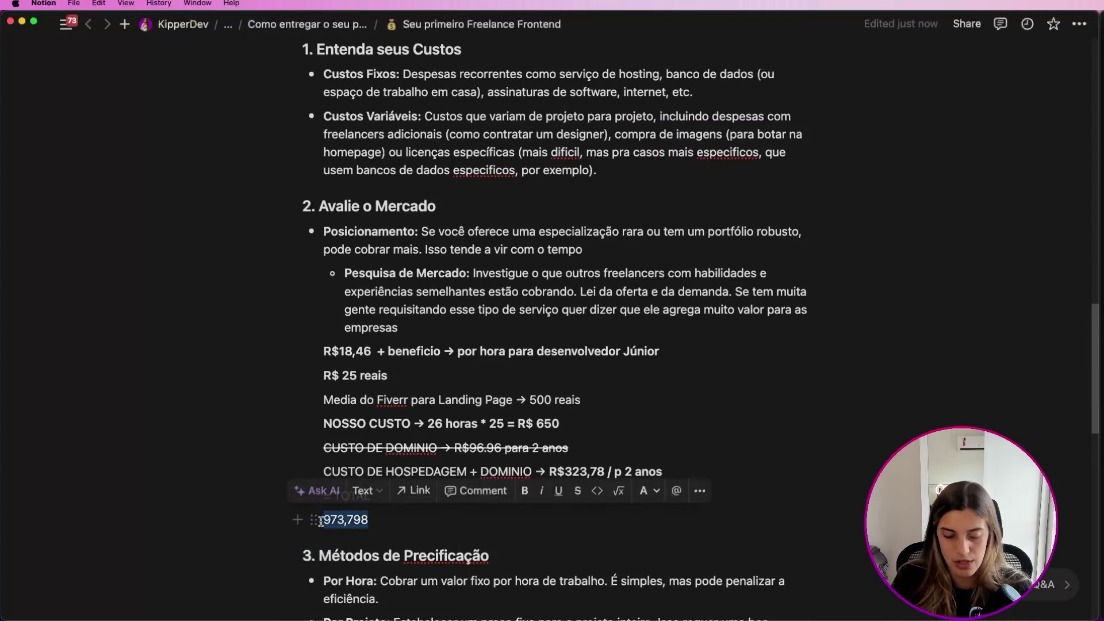
pyautogui.press('super+b')
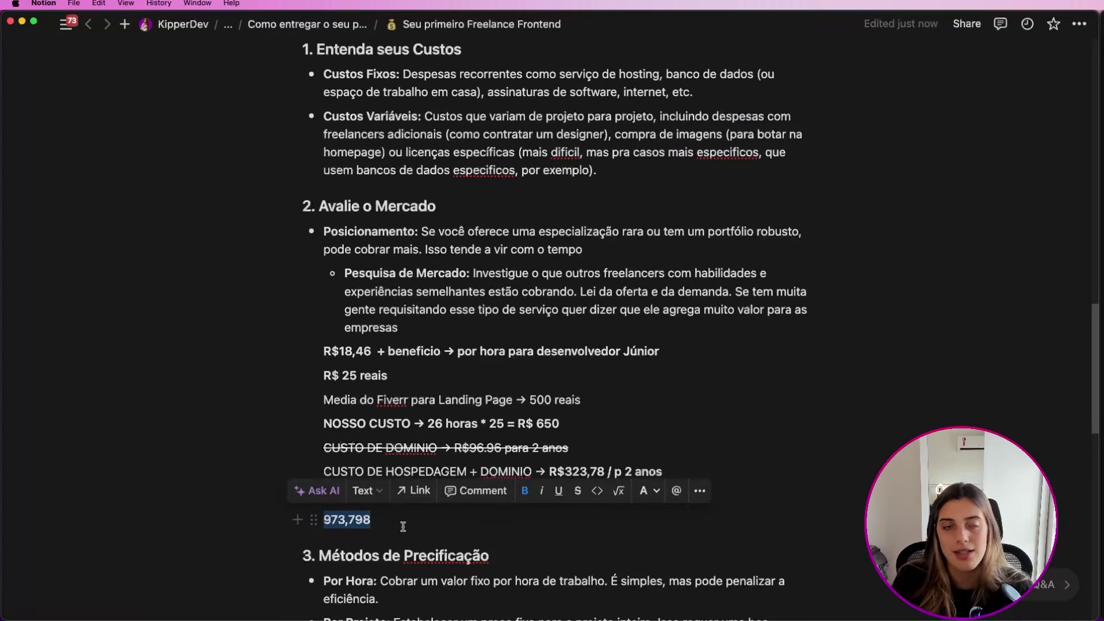
pyautogui.click(380, 522)
# - Review the hourly rate, the hosting and domain cost, and the total in the pricing notes
pyautogui.moveTo(344, 418); pyautogui.dragTo(325, 352)
pyautogui.click(432, 505)
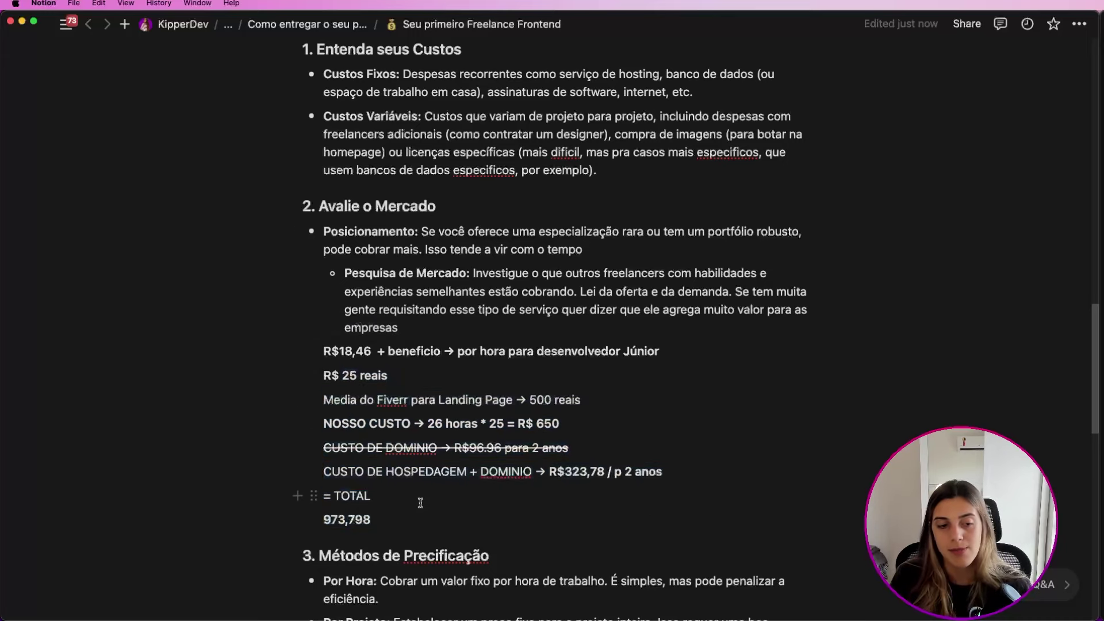
pyautogui.scroll(1, 325, 487)
pyautogui.moveTo(325, 487); pyautogui.dragTo(681, 480)
pyautogui.moveTo(324, 486); pyautogui.dragTo(490, 550)
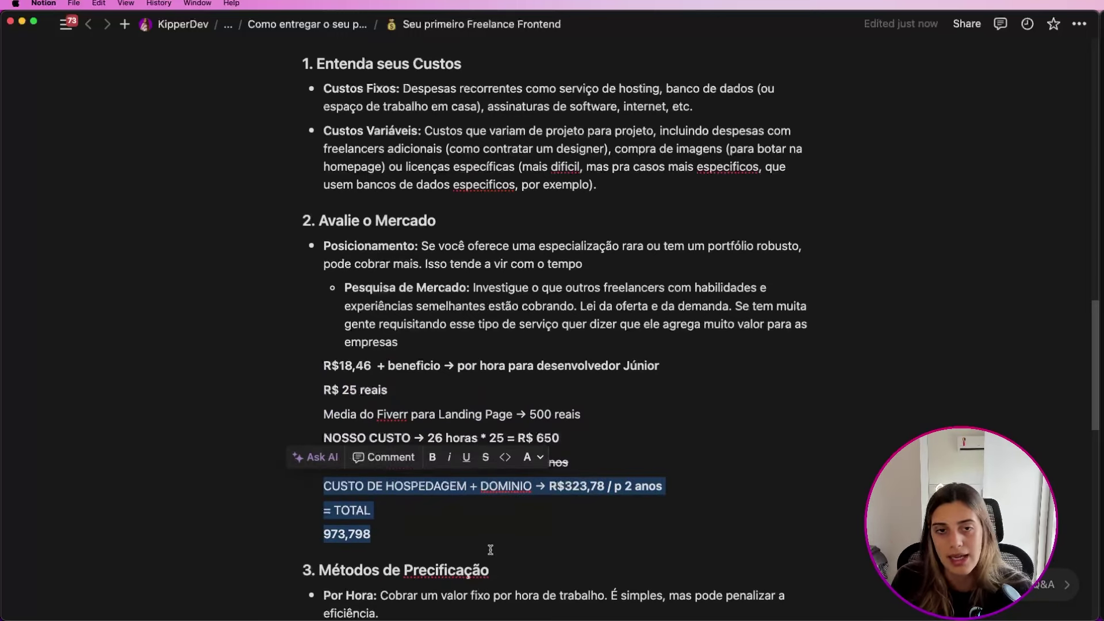
pyautogui.moveTo(515, 521); pyautogui.dragTo(337, 511)
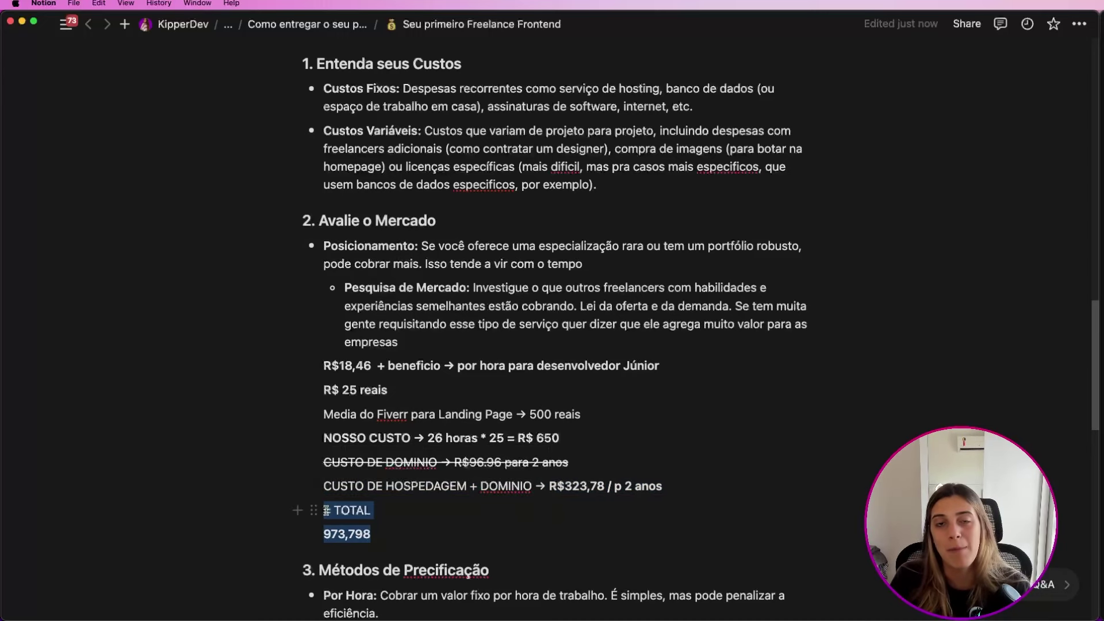
pyautogui.moveTo(336, 512); pyautogui.dragTo(326, 529)
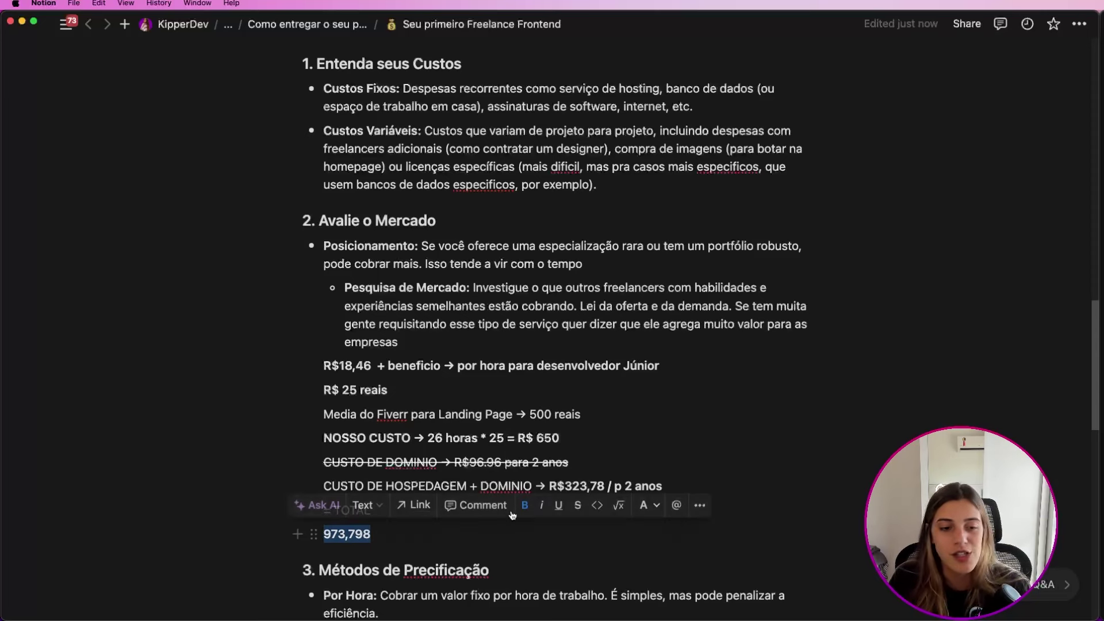
# - Examine the hosting and domain cost line and the value under "= TOTAL"
pyautogui.tripleClick(458, 478)
pyautogui.click(488, 487)
pyautogui.tripleClick(509, 482)
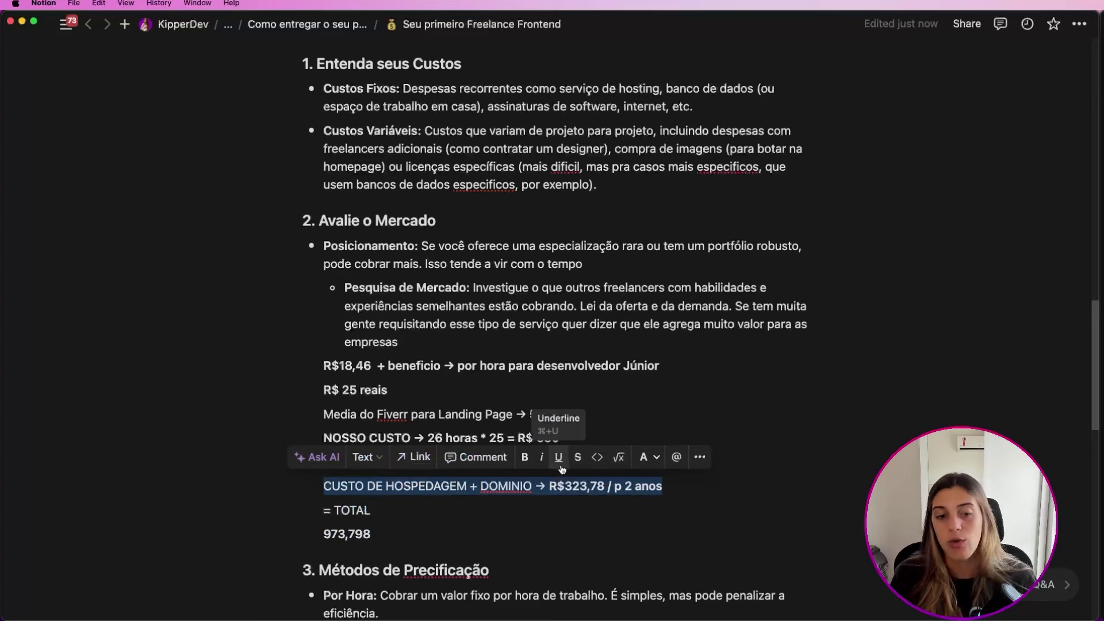
pyautogui.click(425, 539)
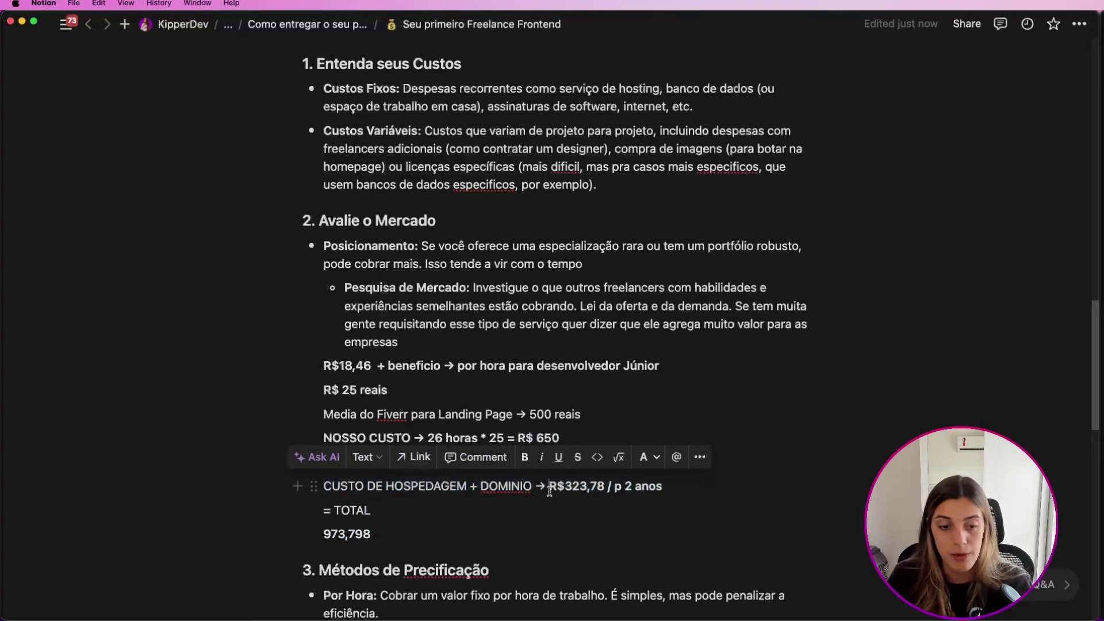
pyautogui.moveTo(425, 539); pyautogui.dragTo(328, 541)
pyautogui.click(388, 534)
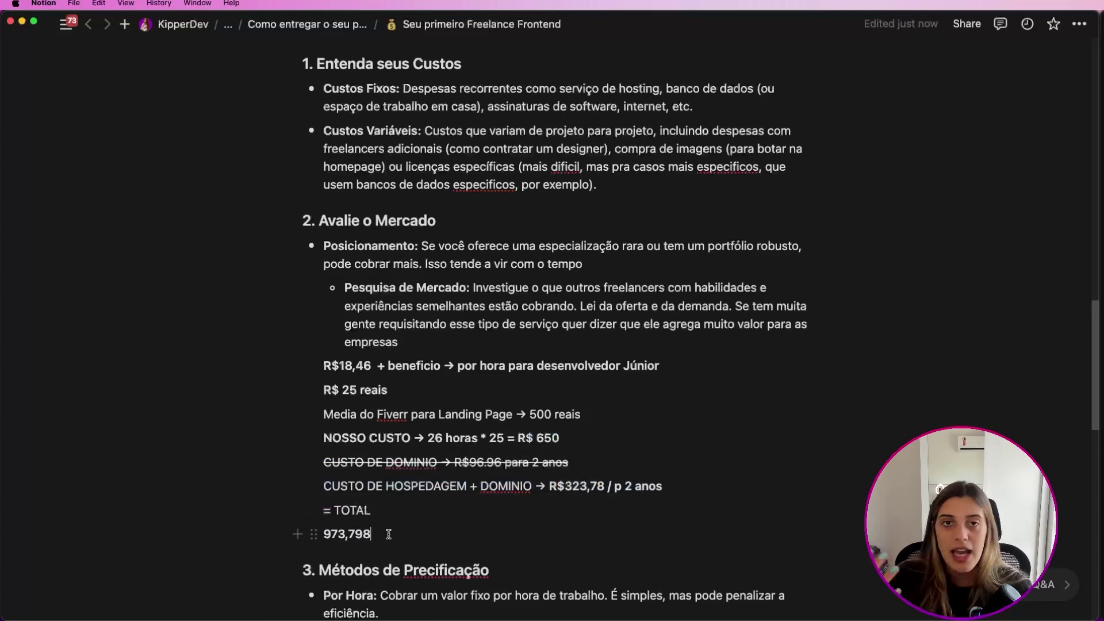
pyautogui.moveTo(382, 535); pyautogui.dragTo(315, 534)
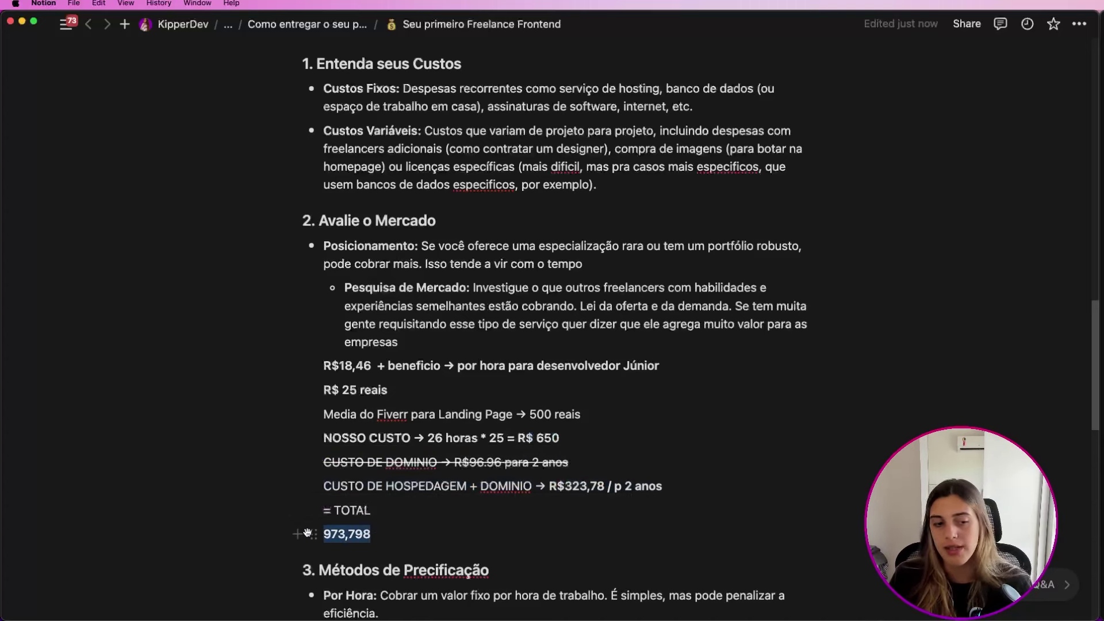
# - Add the rounded prices 980 and 970 on two new lines beneath the total value
pyautogui.click(388, 537)
pyautogui.press('Return')
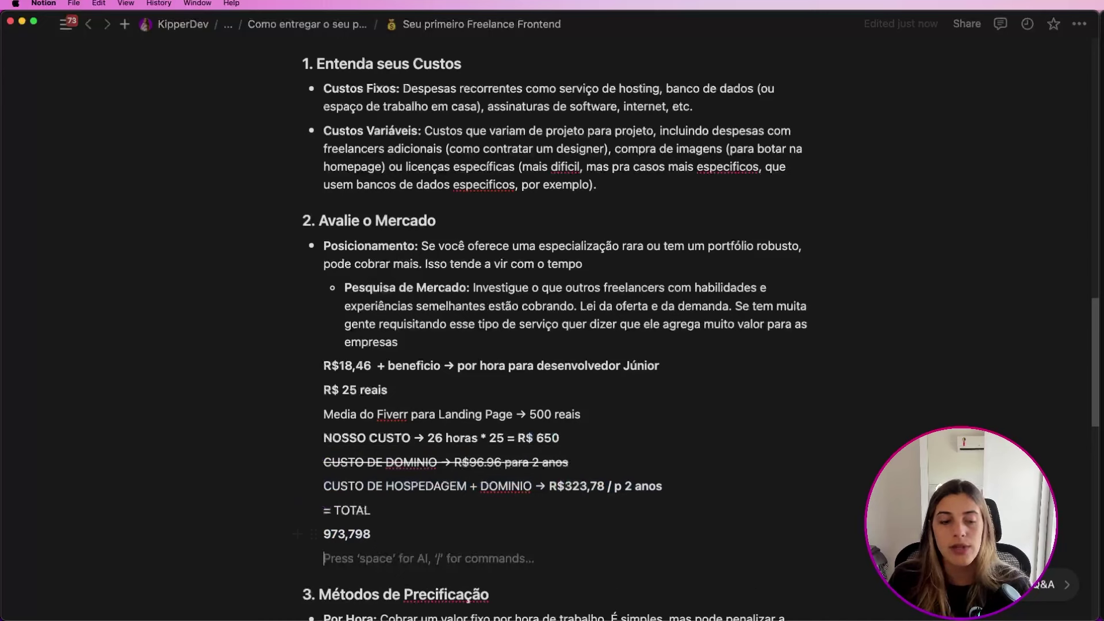
pyautogui.write('8')
pyautogui.press('BackSpace')
pyautogui.write('980,')
pyautogui.press('Return')
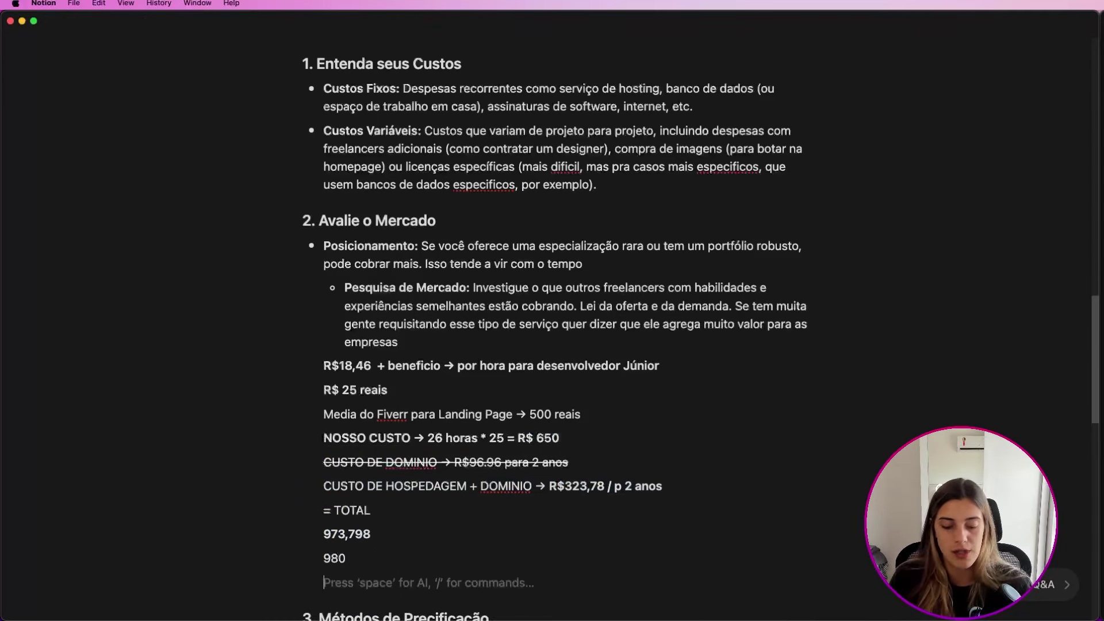
pyautogui.write('970')
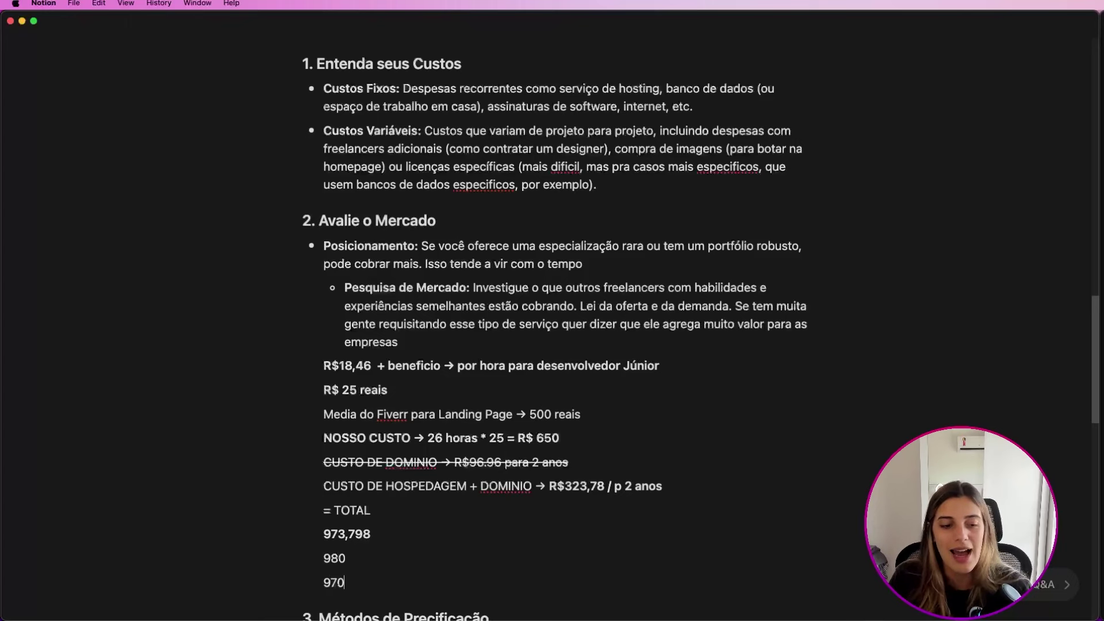
# - Delete the 980 and 970 lines and shorten the total above them to 973,79
pyautogui.scroll(-2, 339, 552)
pyautogui.moveTo(345, 527); pyautogui.dragTo(321, 503)
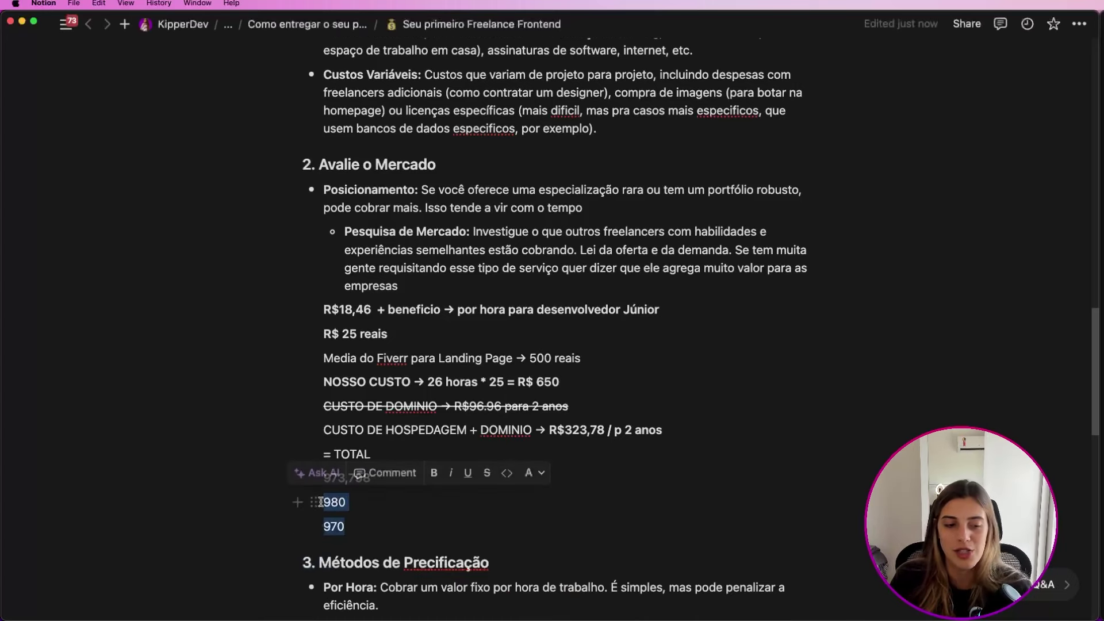
pyautogui.press('BackSpace')
pyautogui.press('BackSpace')
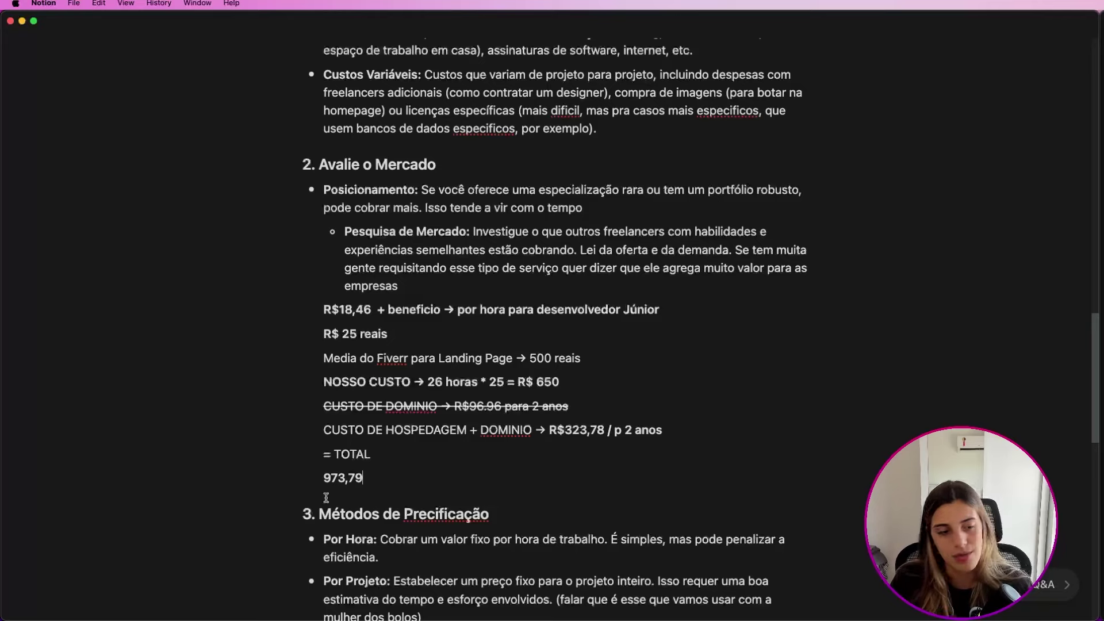
# - Review the service cost table under the pricing checklist, including each service row and the total
pyautogui.moveTo(371, 478); pyautogui.dragTo(341, 455)
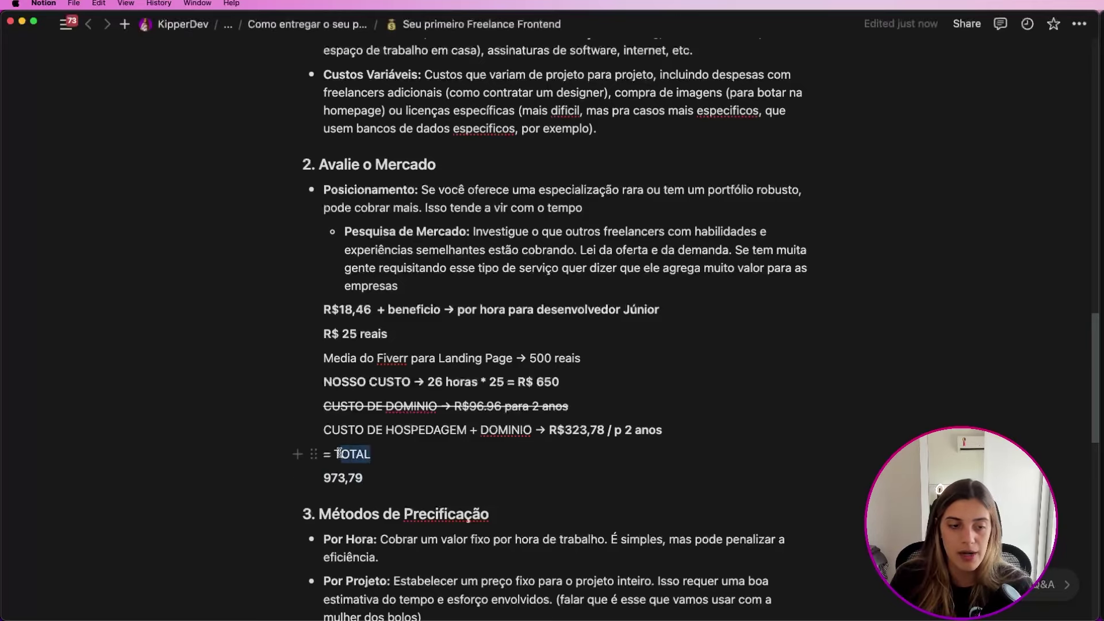
pyautogui.scroll(3, 469, 482)
pyautogui.scroll(-6, 469, 481)
pyautogui.click(366, 257)
pyautogui.scroll(4, 392, 288)
pyautogui.scroll(10, 397, 309)
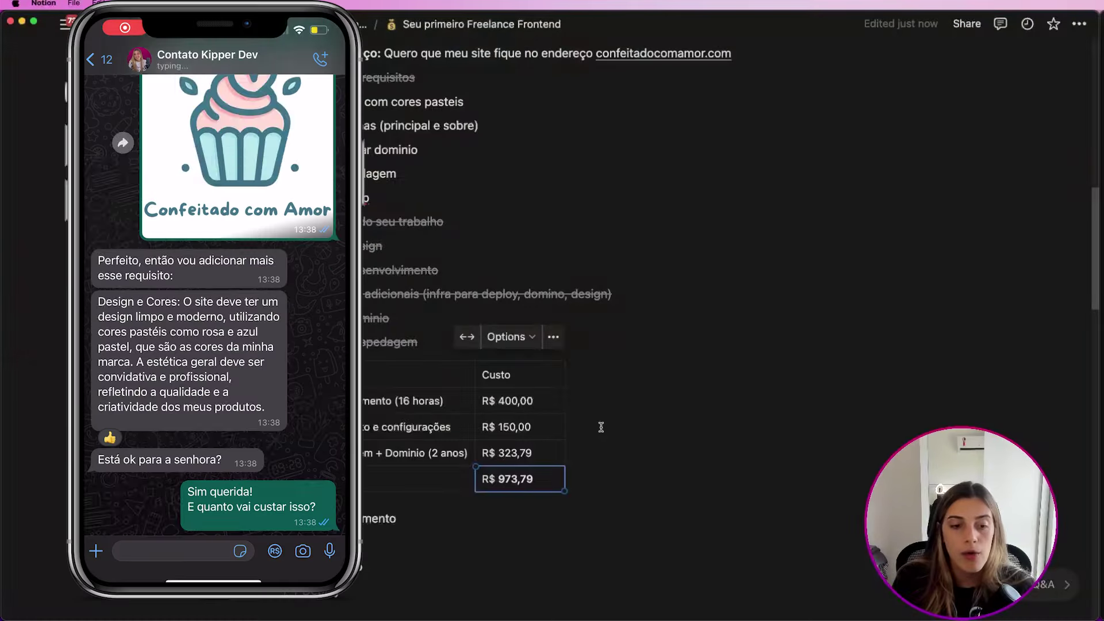
pyautogui.click(506, 479)
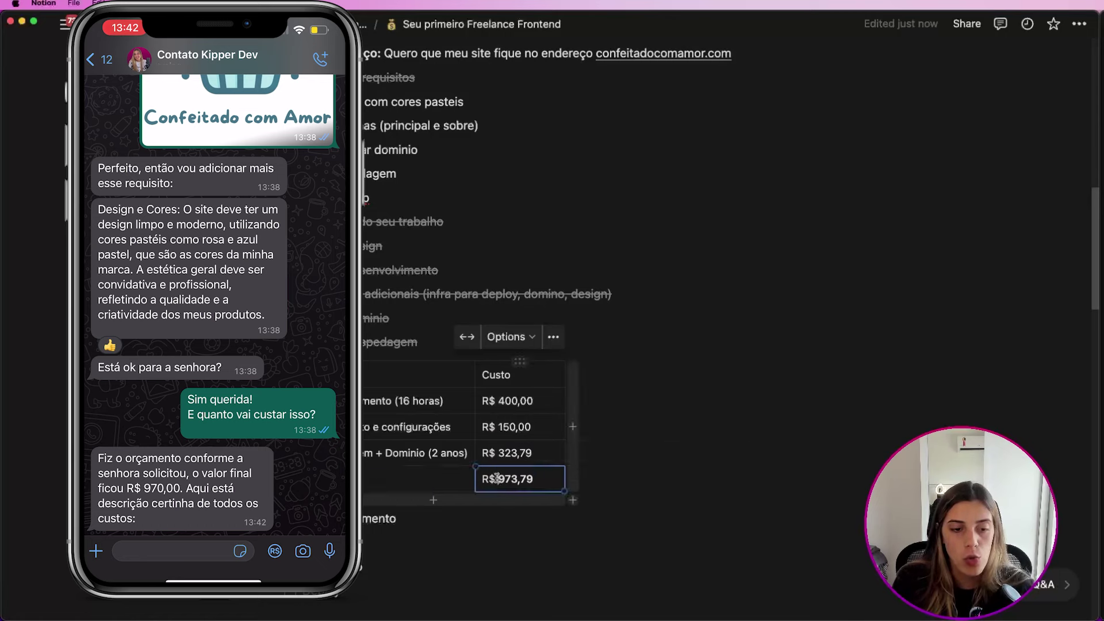
pyautogui.moveTo(482, 479); pyautogui.dragTo(635, 484)
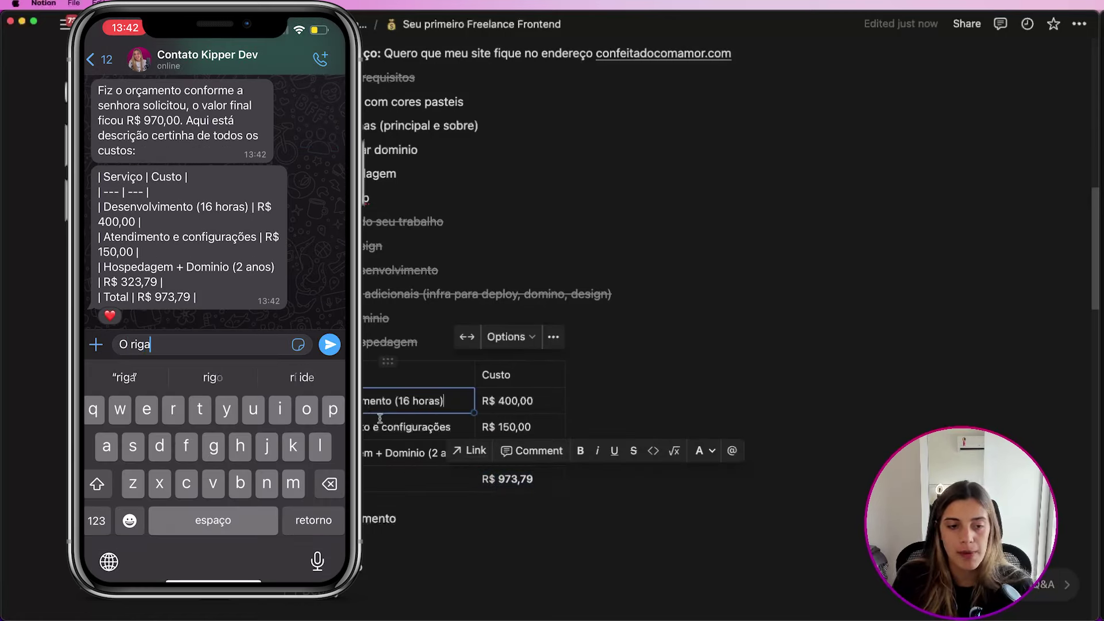
pyautogui.tripleClick(414, 427)
pyautogui.click(393, 478)
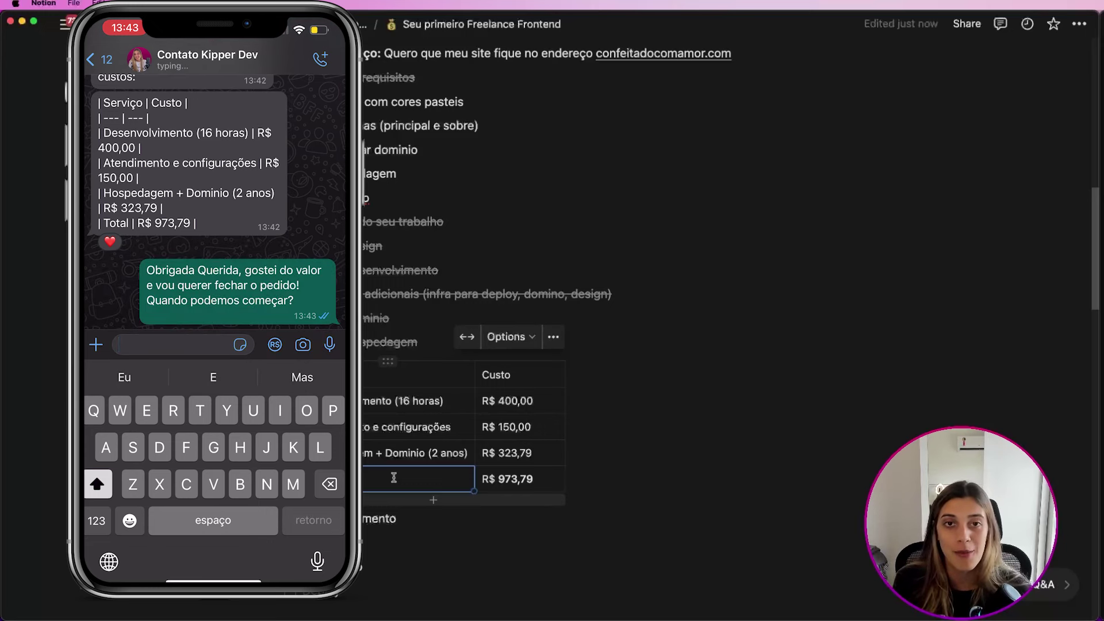
pyautogui.click(587, 442)
pyautogui.scroll(1, 508, 373)
pyautogui.scroll(-1, 508, 373)
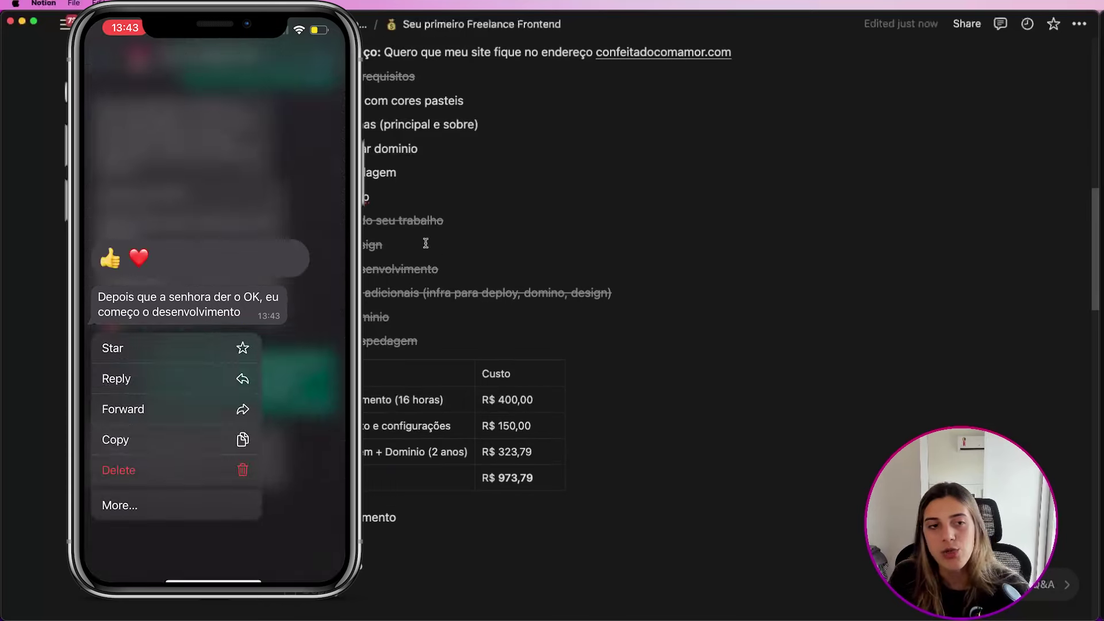
# - Review the bullets under "Análise de requisitos" alongside the pricing checklist and cost table
pyautogui.tripleClick(437, 125)
pyautogui.click(564, 225)
pyautogui.scroll(-3, 541, 305)
pyautogui.scroll(5, 539, 308)
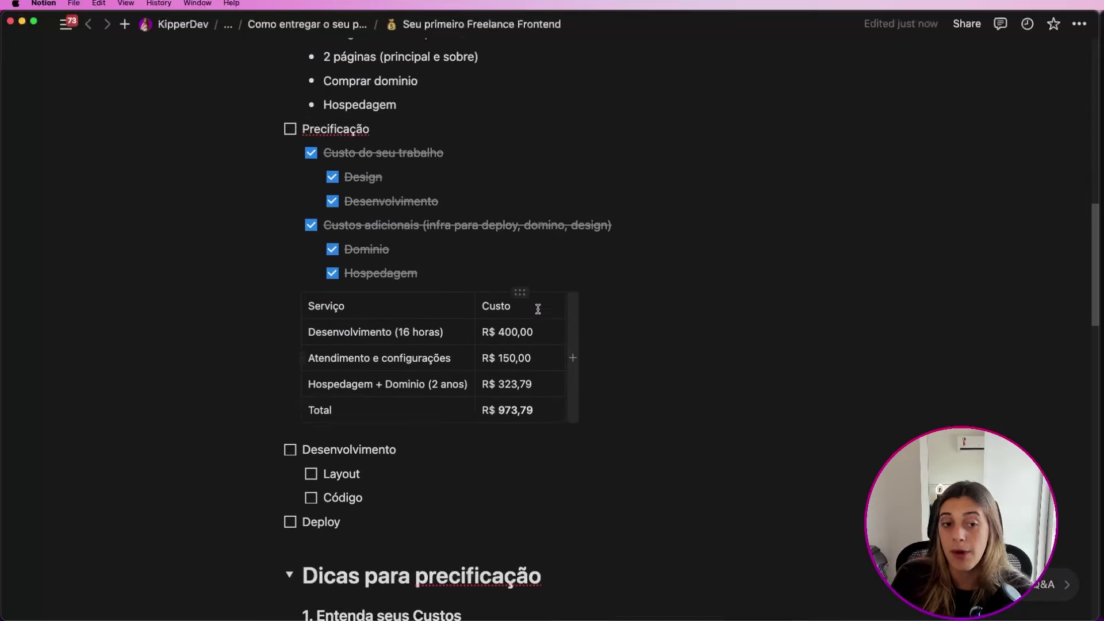
pyautogui.scroll(2, 535, 313)
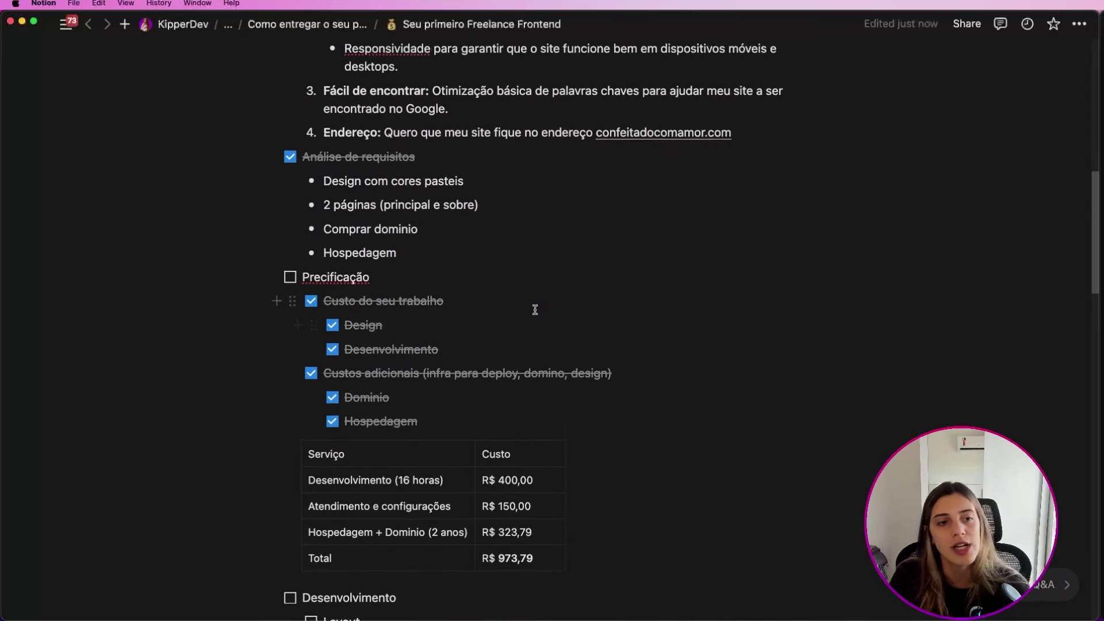
pyautogui.scroll(1, 535, 311)
pyautogui.tripleClick(508, 321)
pyautogui.click(509, 326)
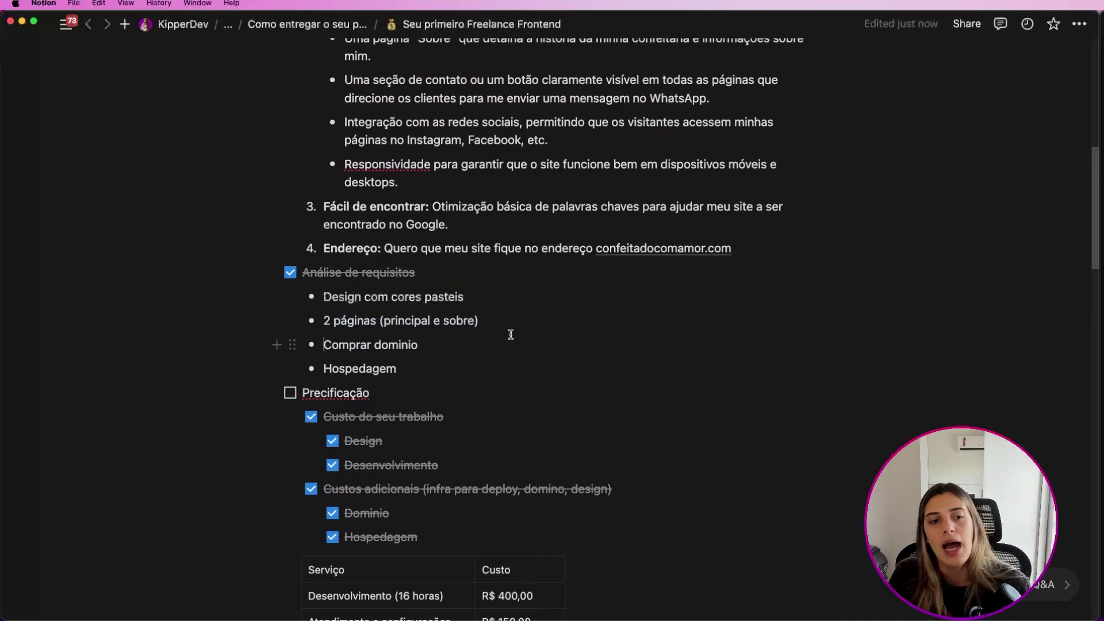
pyautogui.tripleClick(510, 339)
pyautogui.click(503, 372)
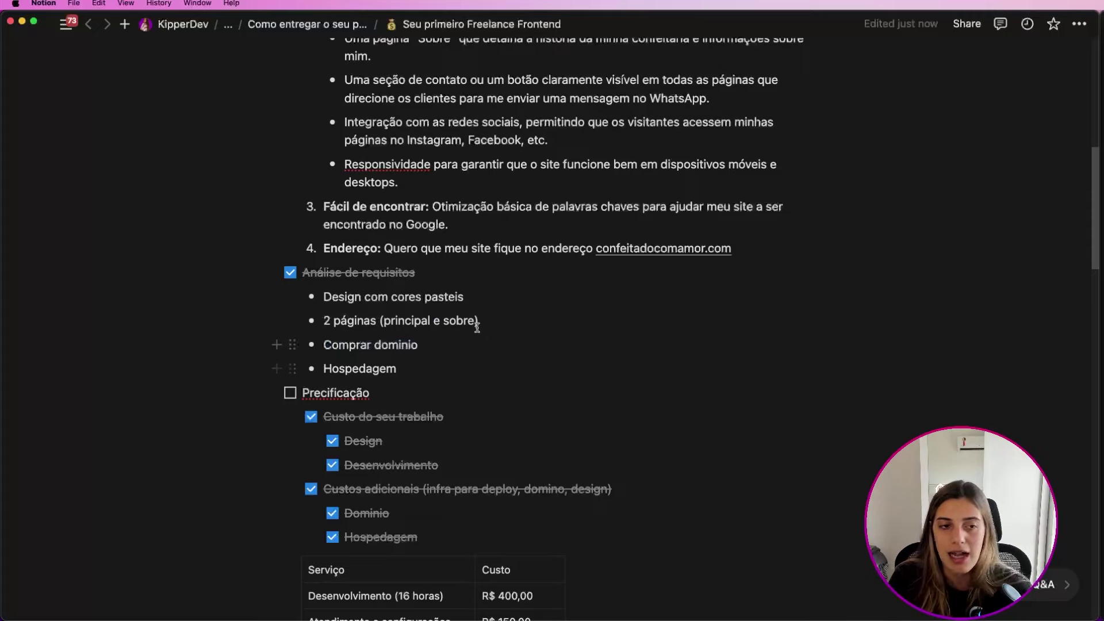
# - Mark the "Precificação" checklist item as done
pyautogui.scroll(10, 465, 321)
pyautogui.scroll(-10, 460, 321)
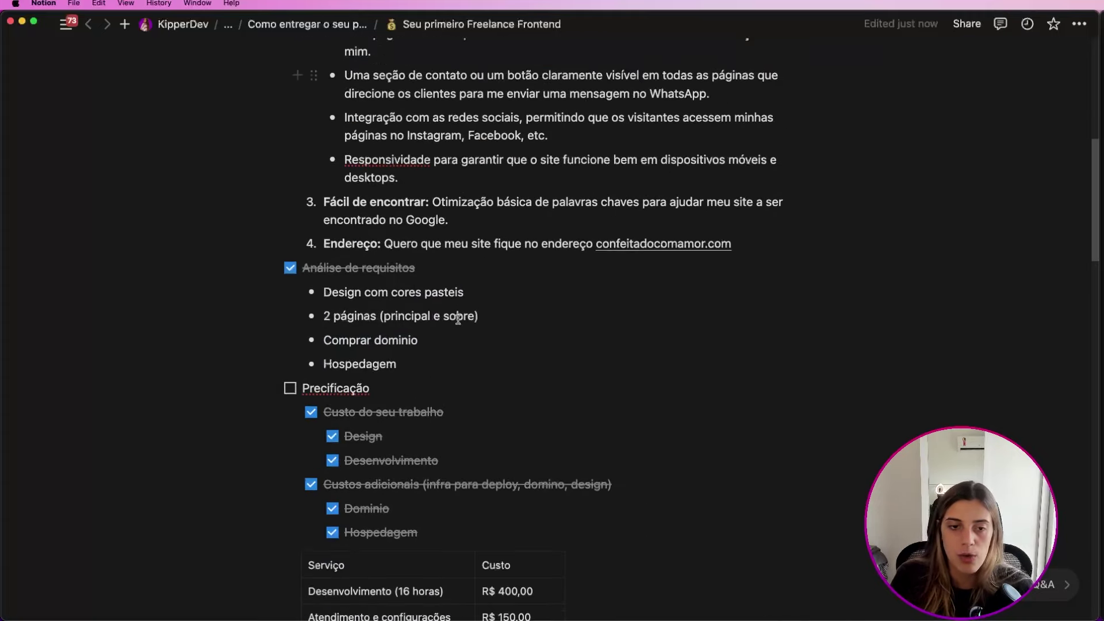
pyautogui.scroll(-3, 361, 328)
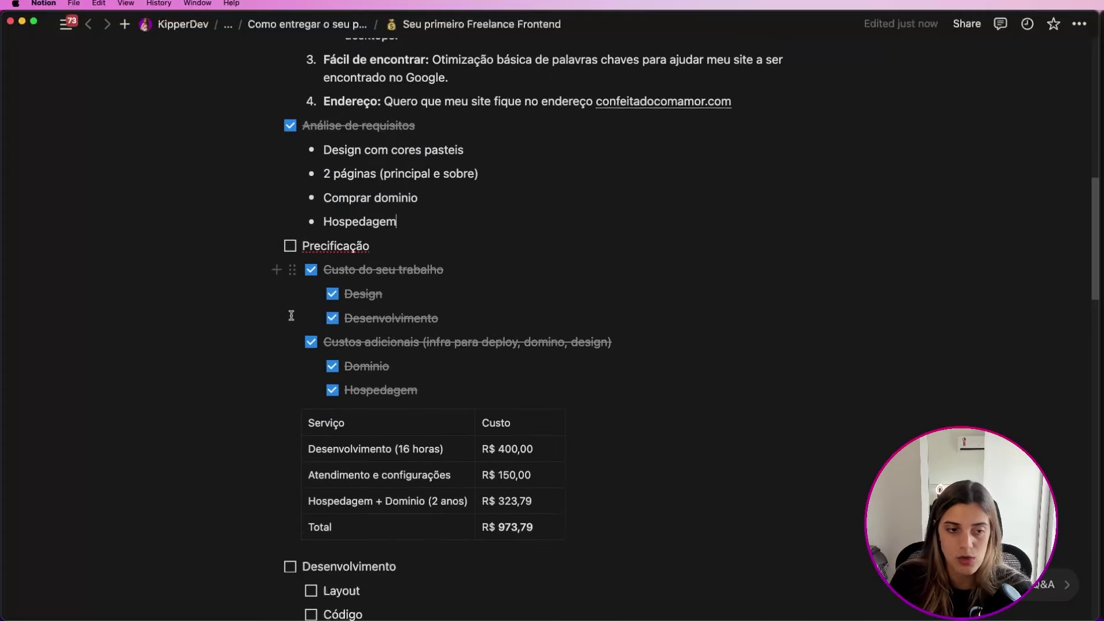
pyautogui.click(291, 246)
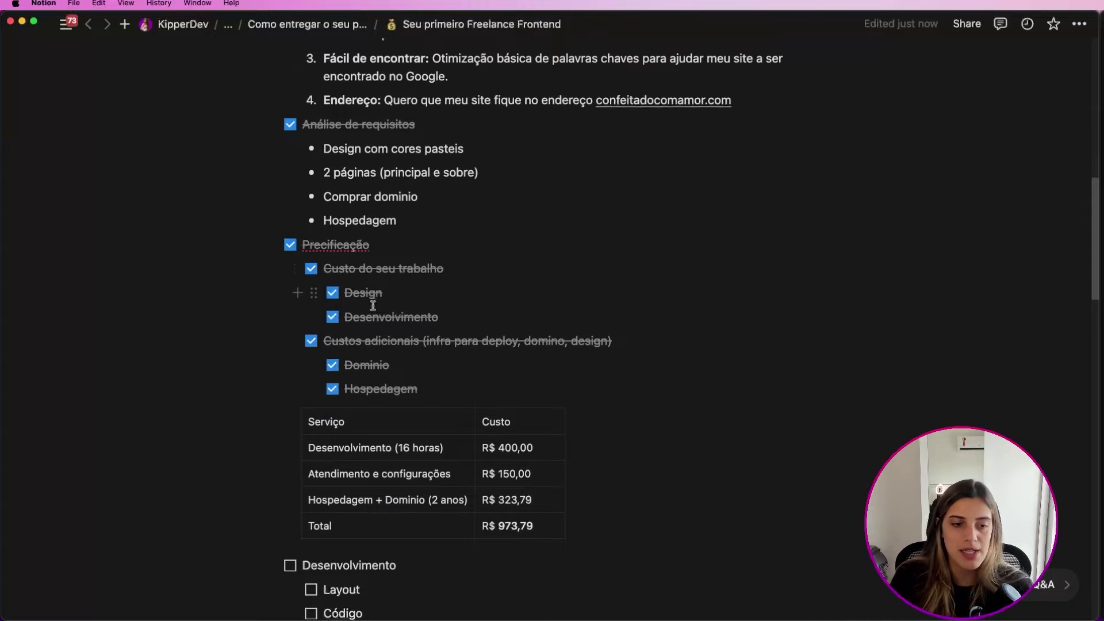
# - Read the "Por Hora" and "Por Projeto" bullets in the "3. Métodos de Precificação" section
pyautogui.scroll(-15, 340, 291)
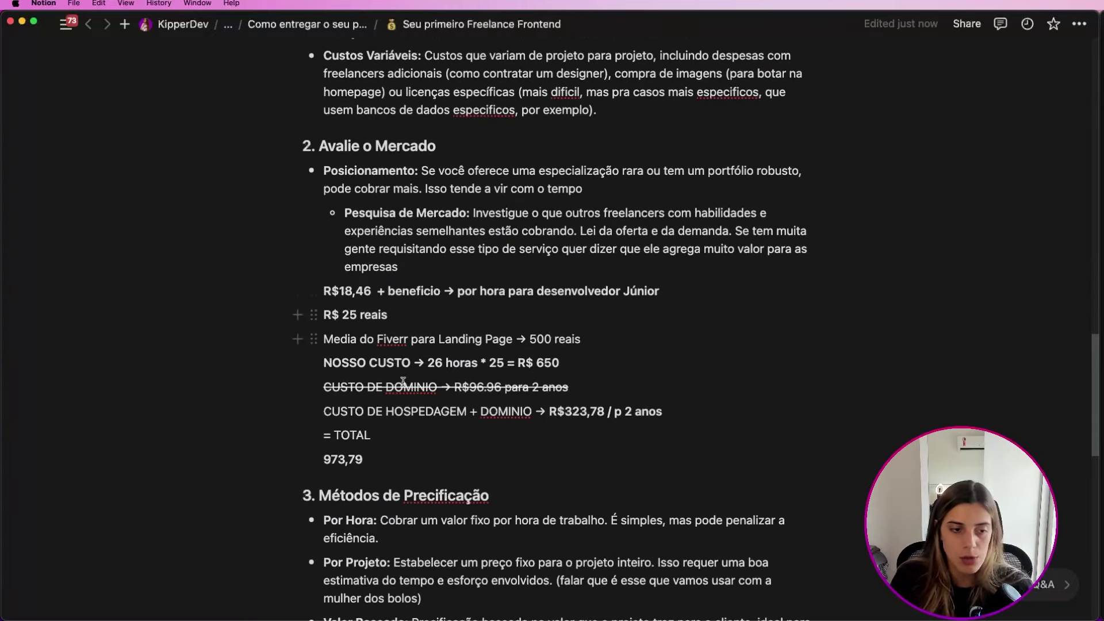
pyautogui.scroll(-6, 408, 373)
pyautogui.click(555, 195)
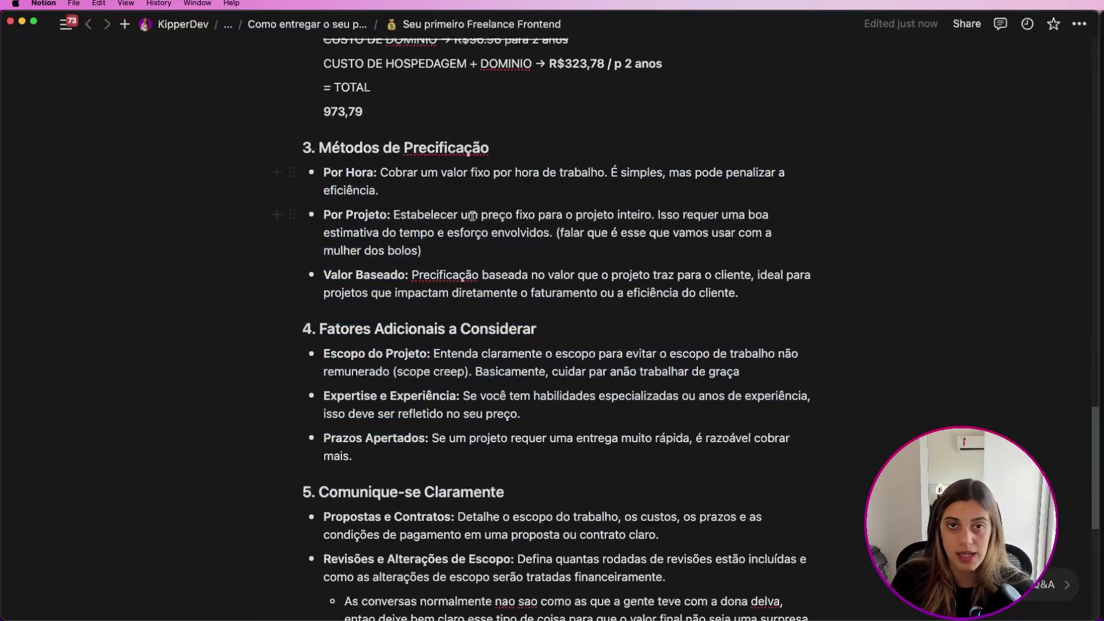
pyautogui.moveTo(426, 190); pyautogui.dragTo(333, 176)
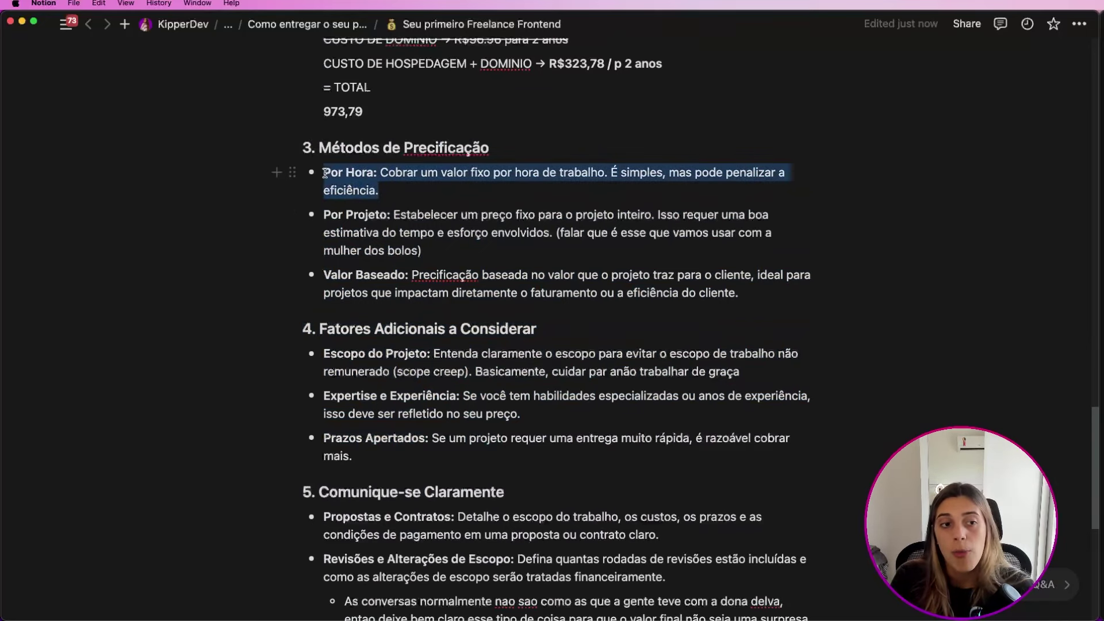
pyautogui.click(392, 191)
pyautogui.tripleClick(391, 191)
pyautogui.doubleClick(379, 230)
pyautogui.keyDown('shift'); pyautogui.click(441, 255); pyautogui.keyUp('shift')
pyautogui.moveTo(396, 216); pyautogui.dragTo(645, 222)
pyautogui.click(622, 257)
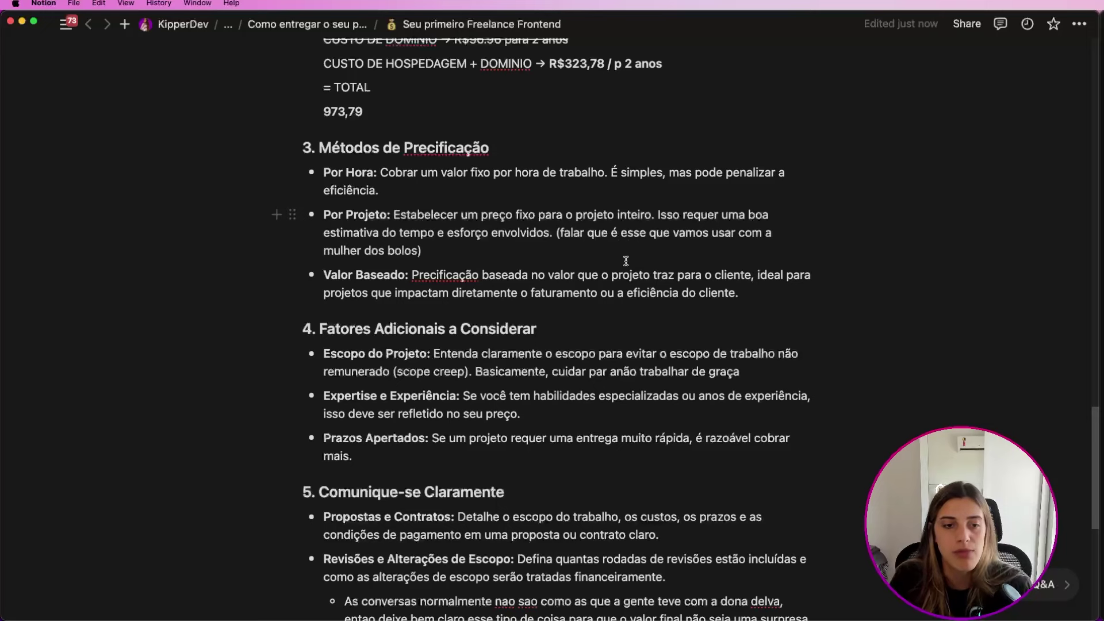
# - Examine the "Valor Baseado" bullet describing pricing based on the project's value to the client
pyautogui.tripleClick(492, 279)
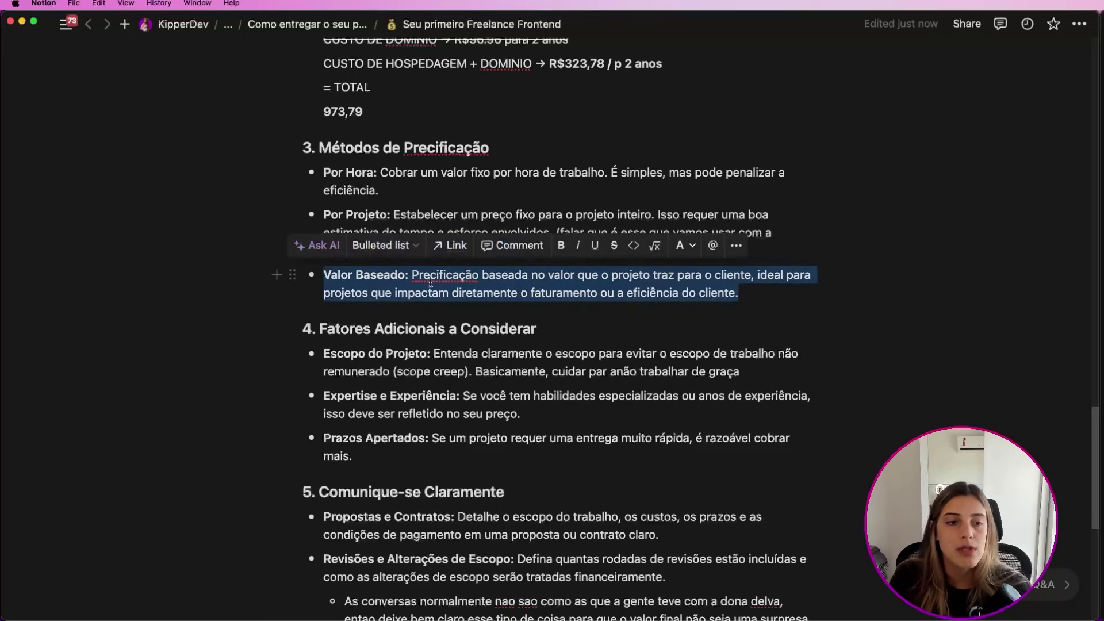
pyautogui.tripleClick(520, 280)
pyautogui.tripleClick(520, 279)
pyautogui.click(611, 282)
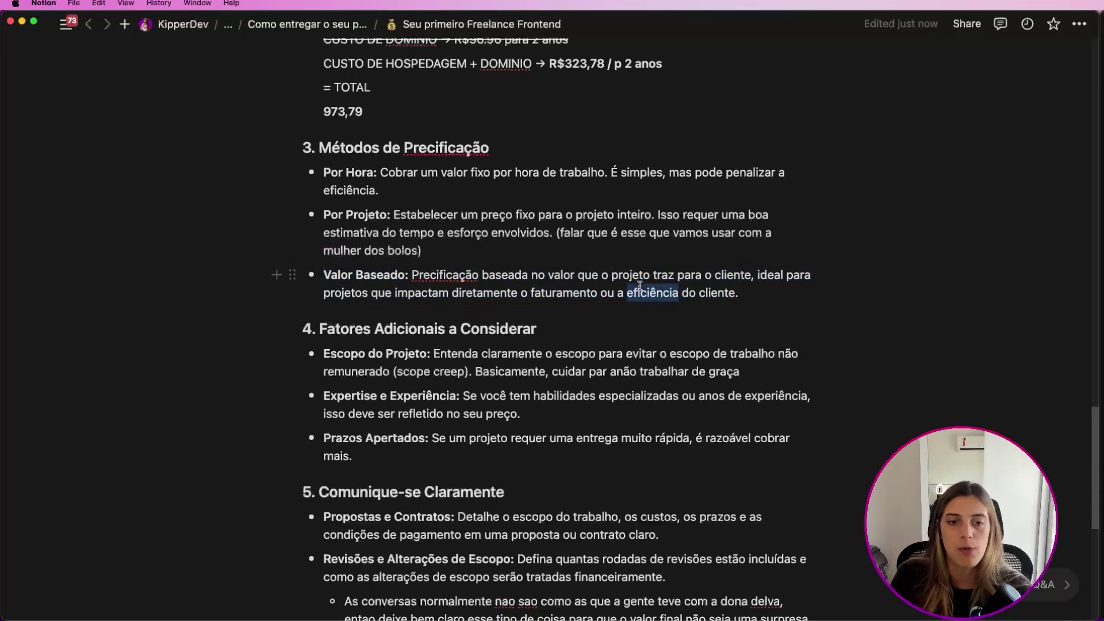
pyautogui.tripleClick(638, 287)
pyautogui.click(766, 300)
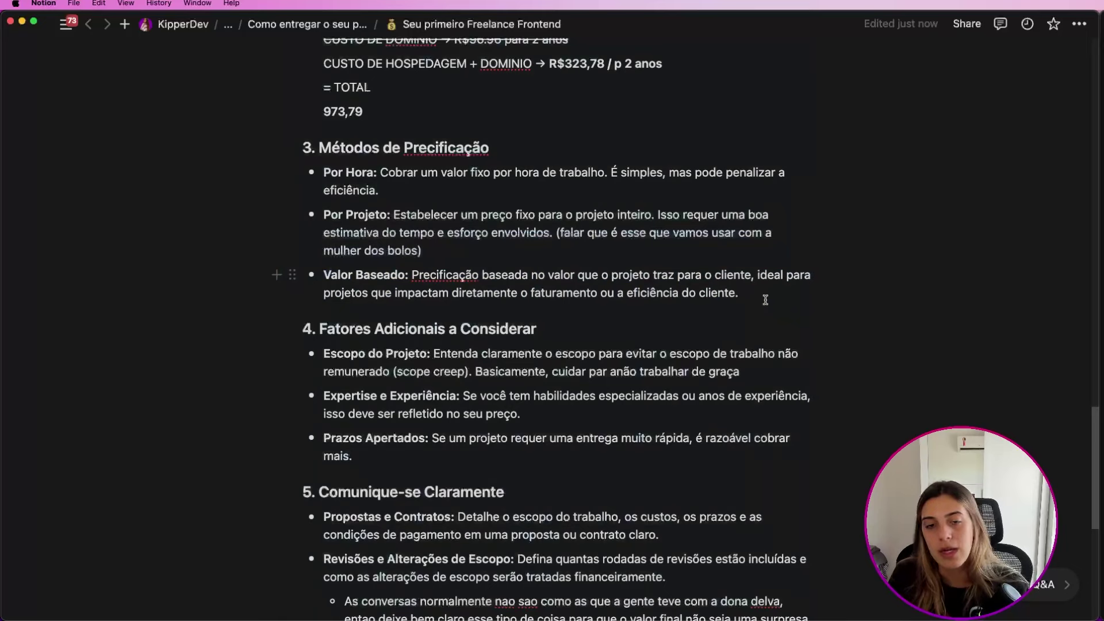
# - Compare the pricing methods in section 3 with the cost notes above, focusing on "Por Hora" and "Por Projeto"
pyautogui.scroll(3, 743, 298)
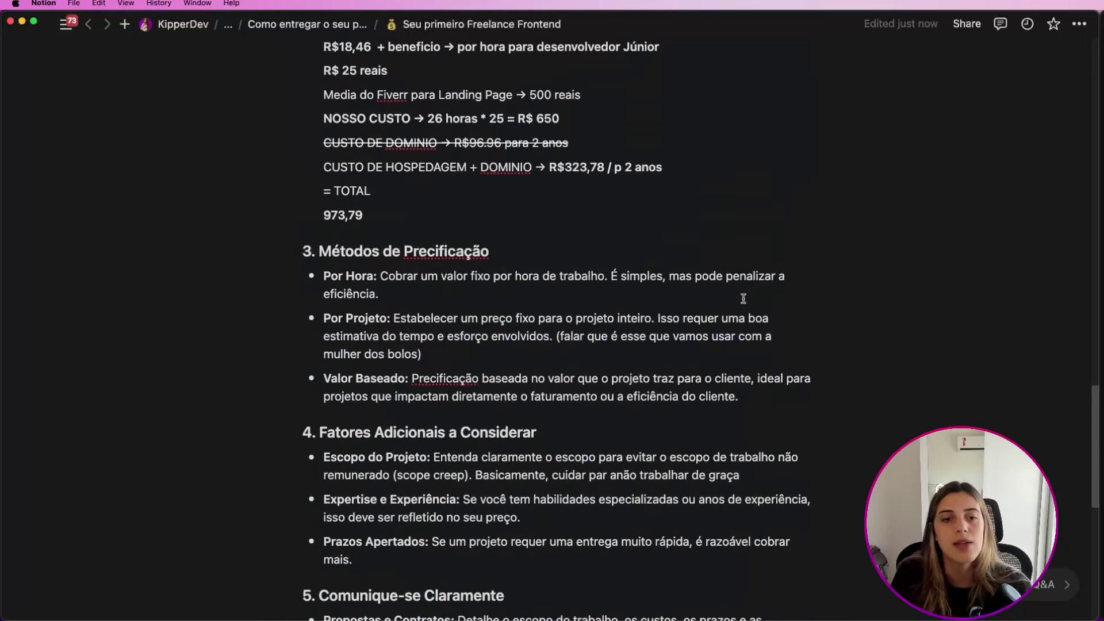
pyautogui.moveTo(786, 399); pyautogui.dragTo(319, 266)
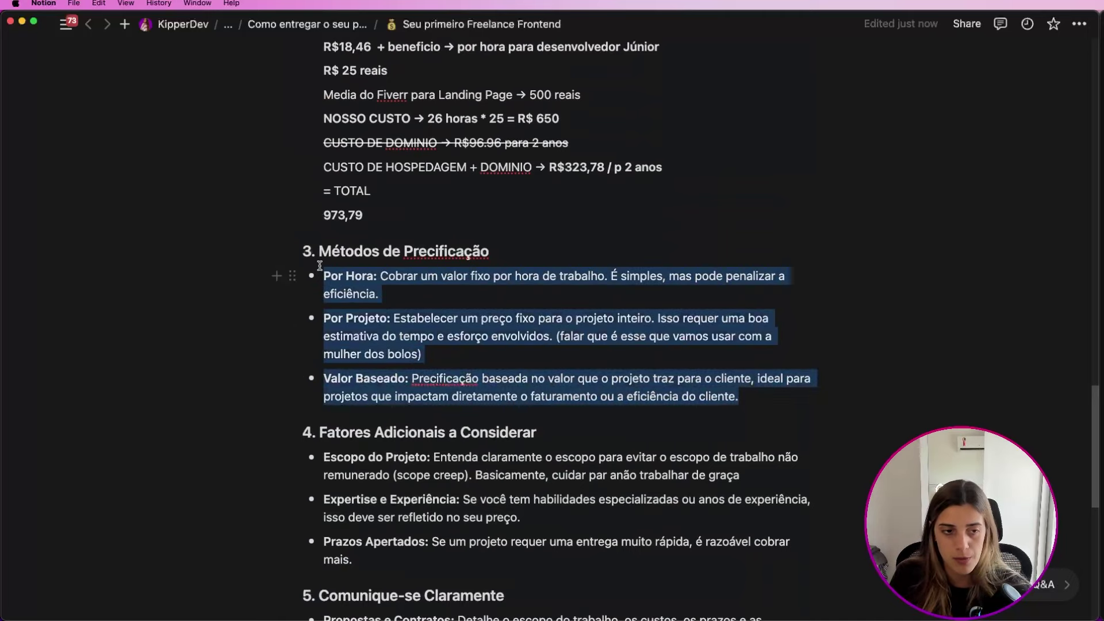
pyautogui.click(492, 371)
pyautogui.scroll(-3, 483, 331)
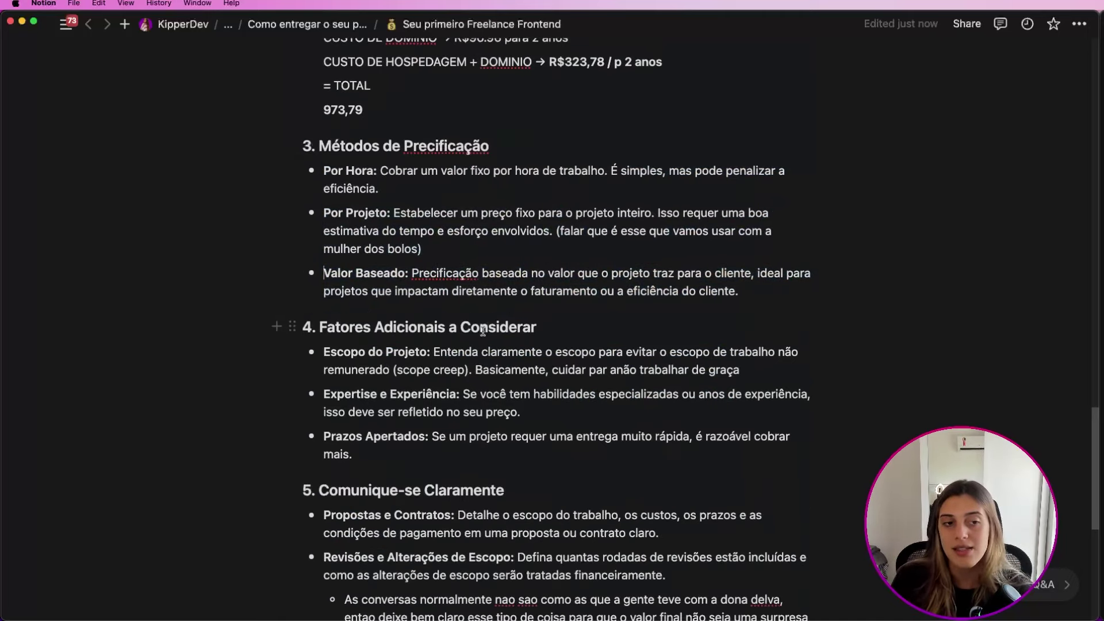
pyautogui.scroll(3, 581, 326)
pyautogui.tripleClick(352, 250)
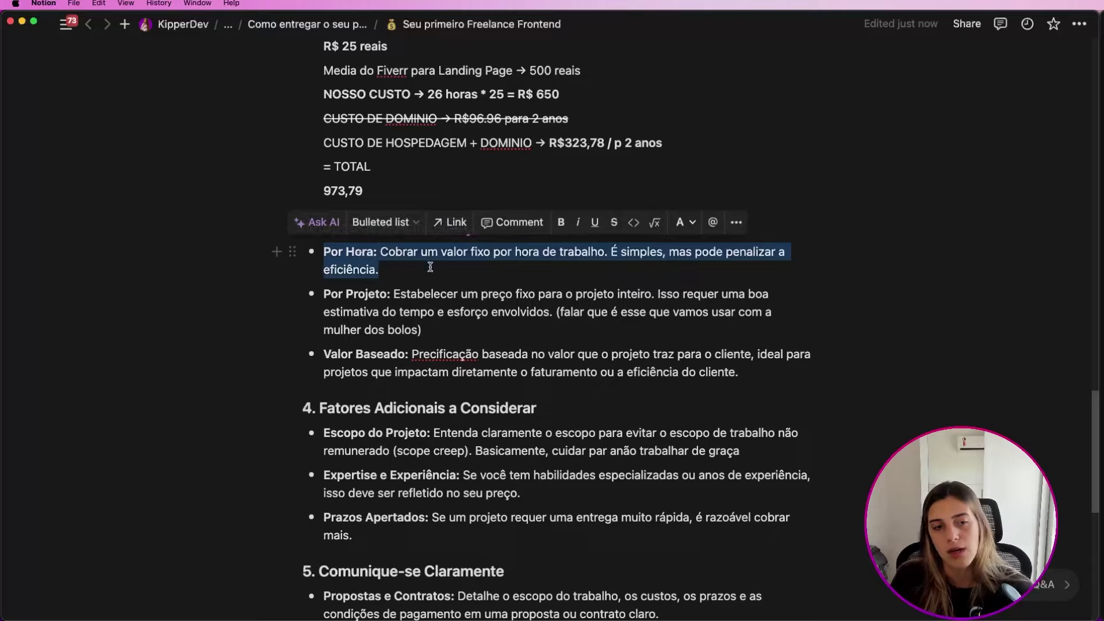
pyautogui.scroll(3, 441, 269)
pyautogui.scroll(15, 442, 269)
pyautogui.scroll(-15, 424, 264)
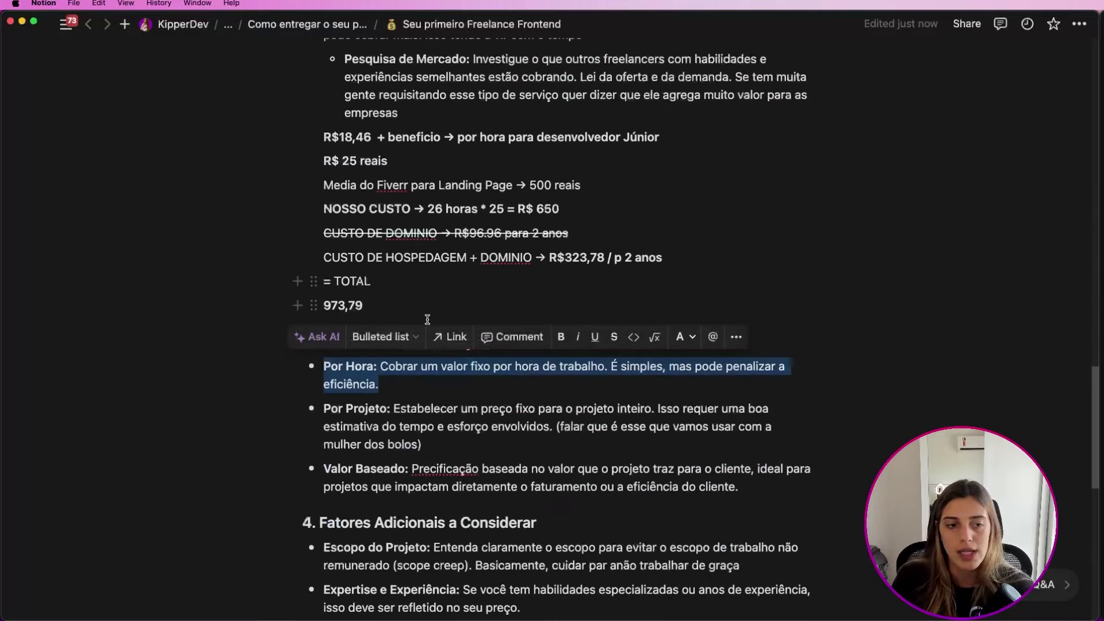
pyautogui.tripleClick(456, 429)
pyautogui.scroll(-3, 405, 414)
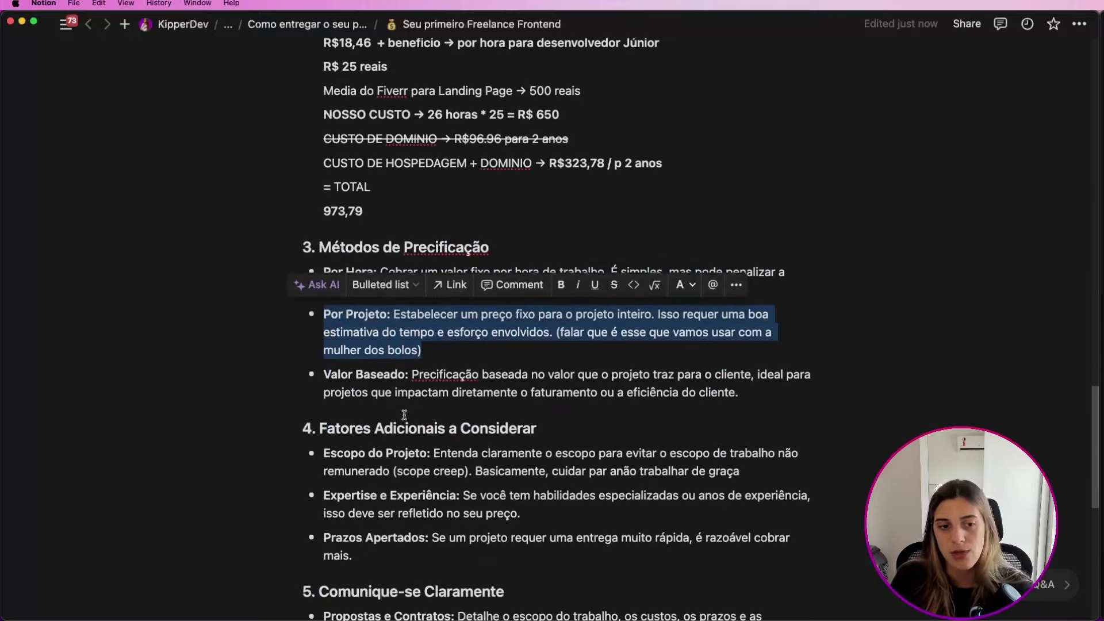
# - Review the "Por Projeto" and "Valor Baseado" bullets in the "3. Métodos de Precificação" section
pyautogui.click(447, 360)
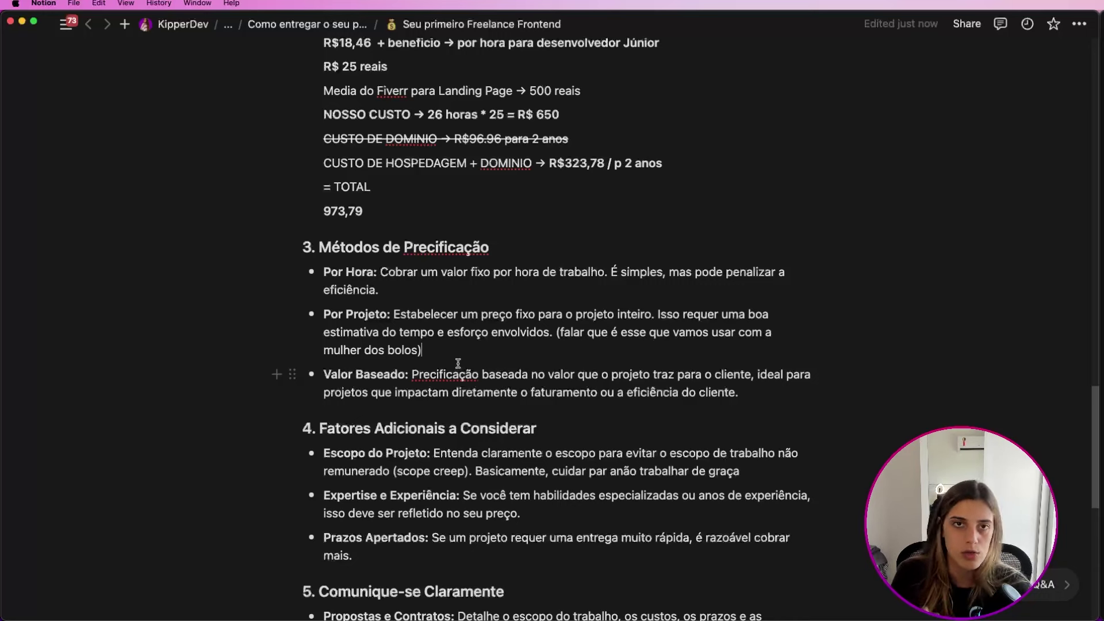
pyautogui.tripleClick(461, 356)
pyautogui.click(394, 373)
pyautogui.scroll(-3, 393, 372)
pyautogui.tripleClick(376, 266)
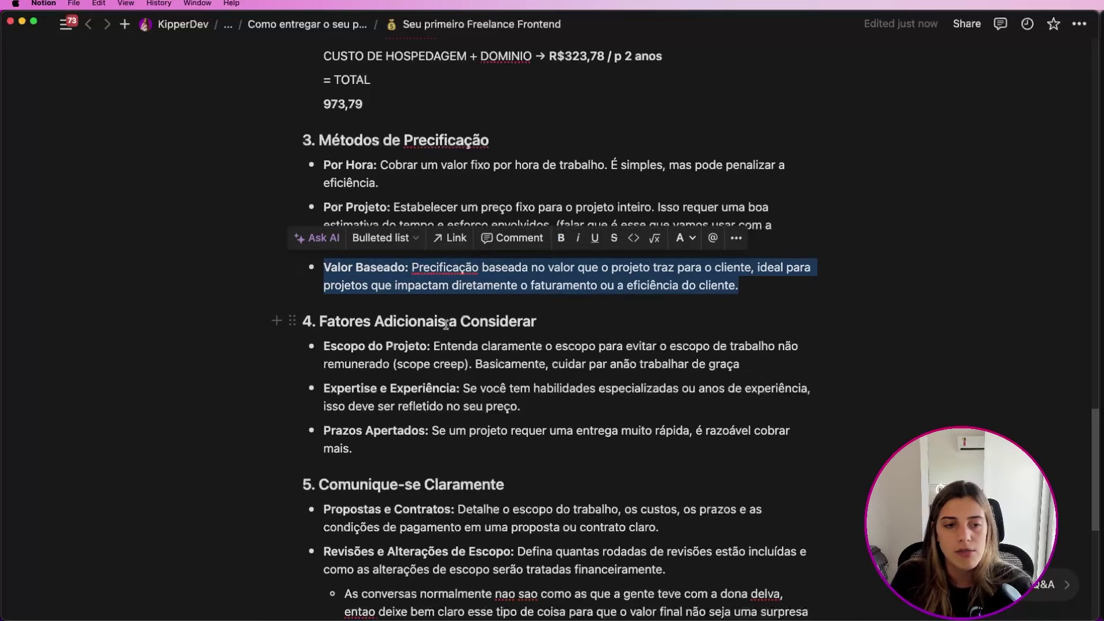
# - Read the "4. Fatores Adicionais a Considerar" section, focusing on the "Escopo do Projeto" bullet about scope creep
pyautogui.scroll(-3, 406, 353)
pyautogui.moveTo(406, 354); pyautogui.dragTo(311, 219)
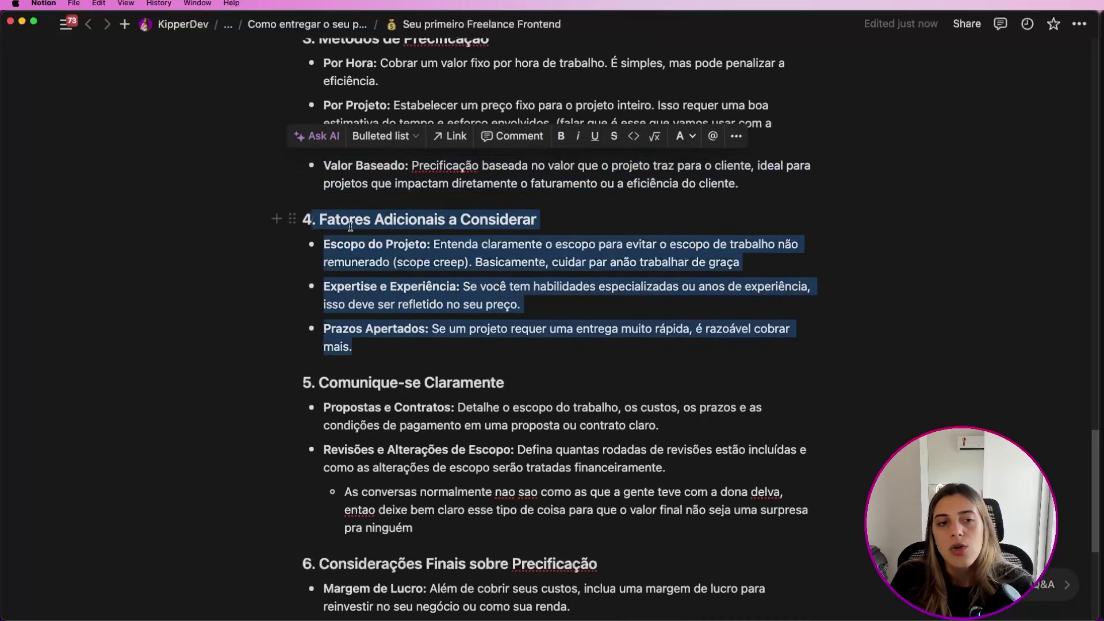
pyautogui.tripleClick(333, 221)
pyautogui.click(444, 352)
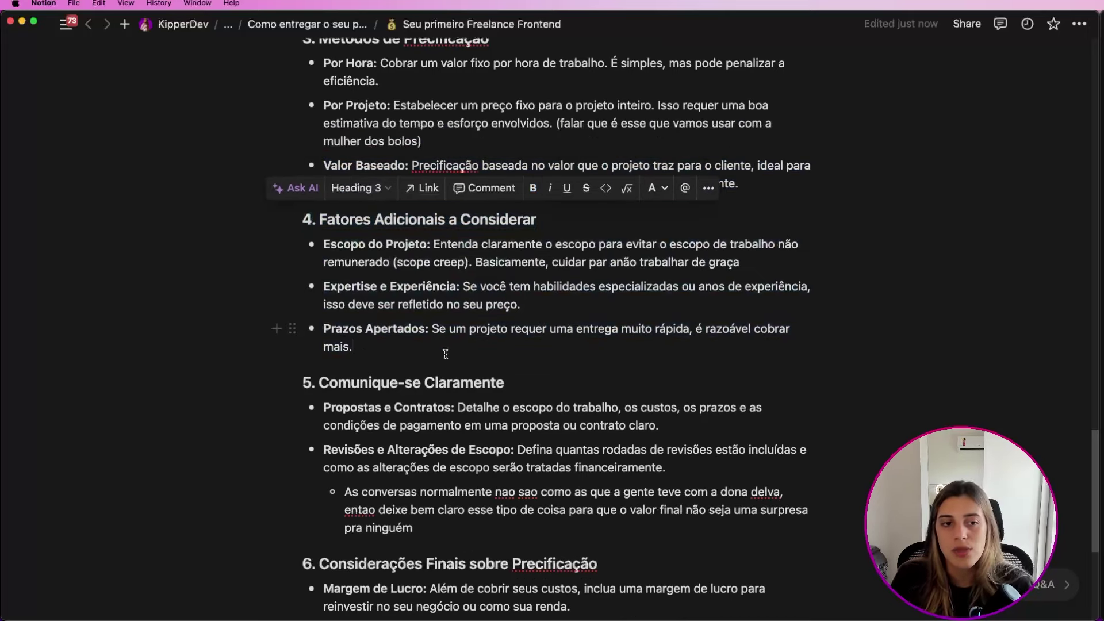
pyautogui.moveTo(324, 245); pyautogui.dragTo(736, 274)
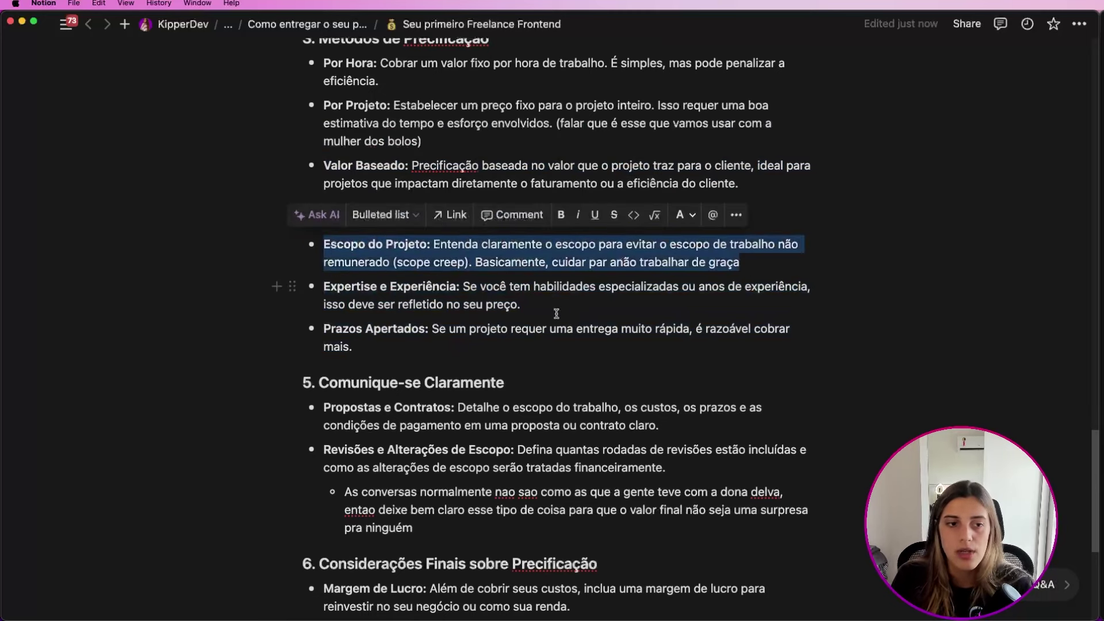
pyautogui.doubleClick(483, 262)
pyautogui.click(450, 238)
pyautogui.moveTo(450, 238); pyautogui.dragTo(757, 263)
pyautogui.click(754, 265)
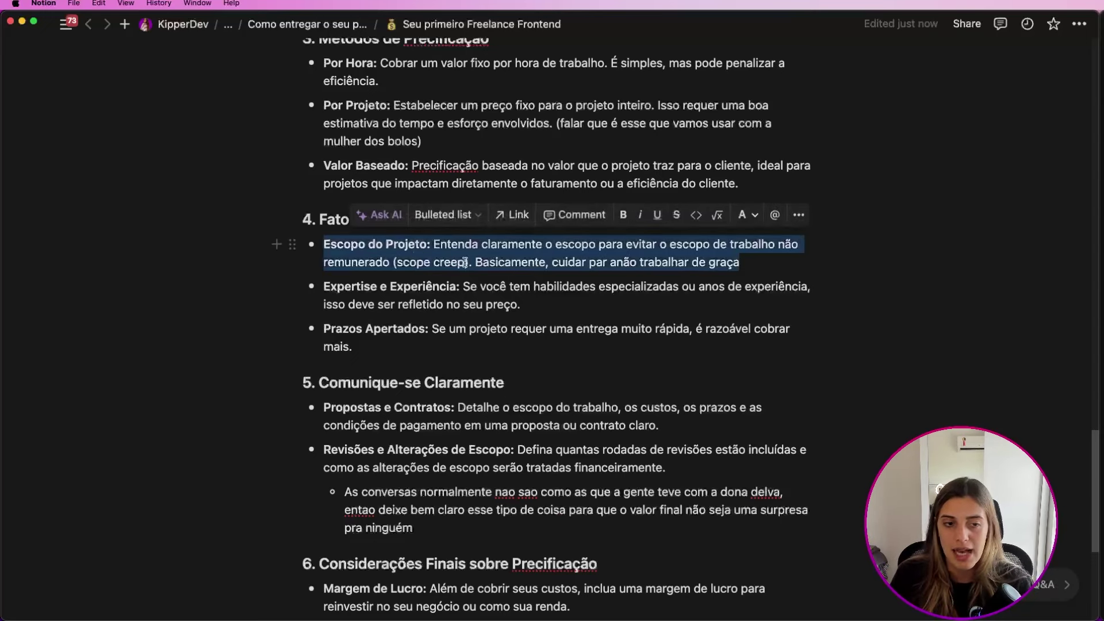
pyautogui.doubleClick(509, 262)
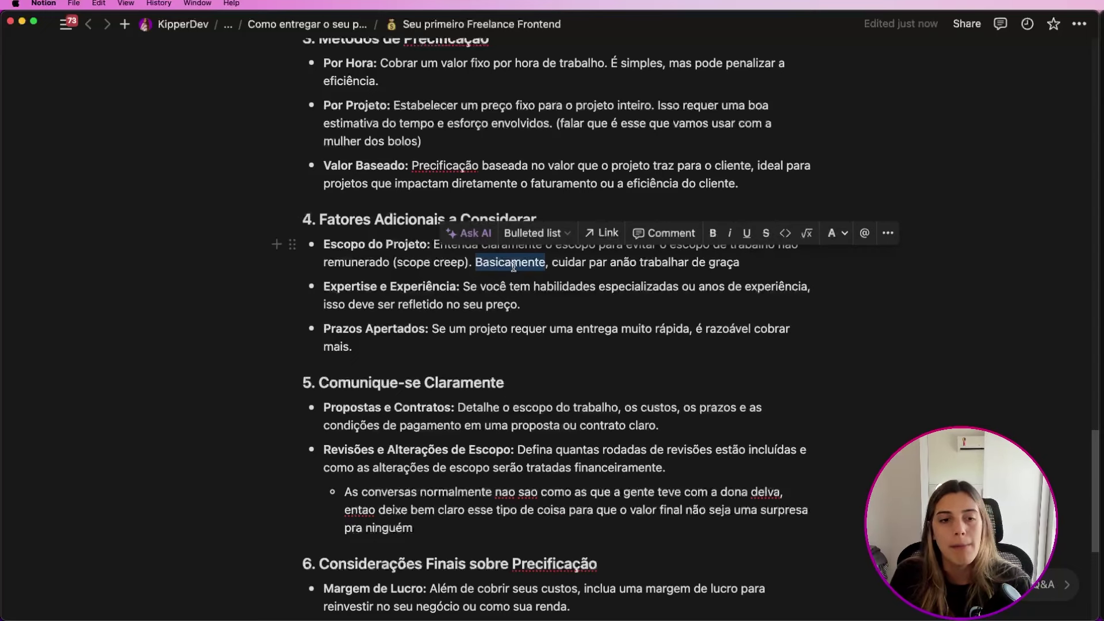
pyautogui.tripleClick(513, 266)
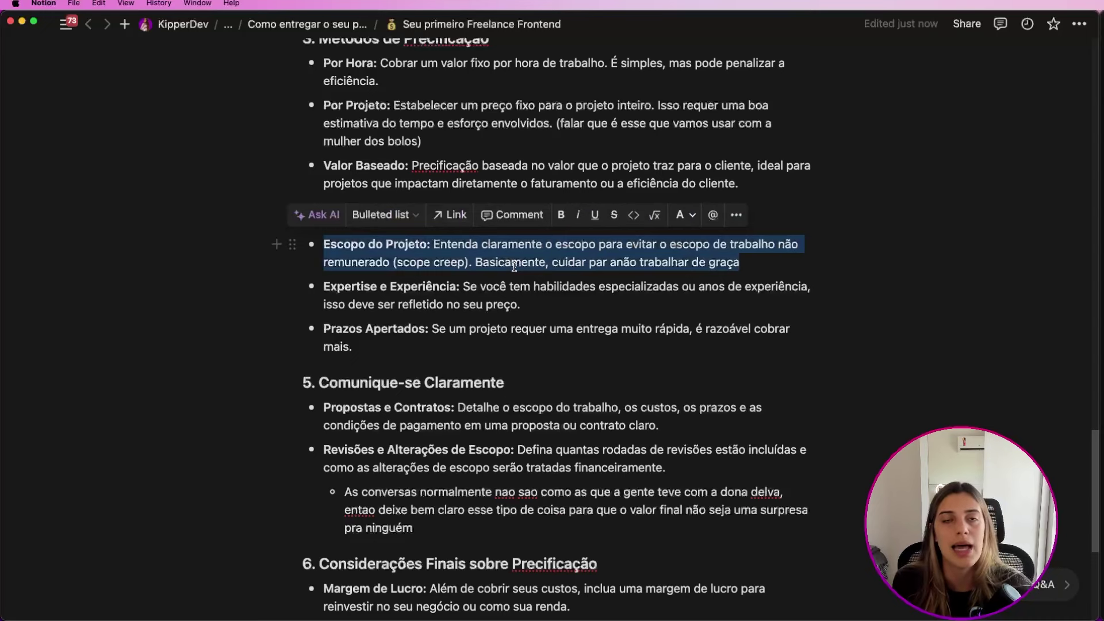
# - Examine the "Expertise e Experiência" bullet about reflecting specialised skills in the price
pyautogui.tripleClick(499, 306)
pyautogui.doubleClick(402, 286)
pyautogui.click(418, 287)
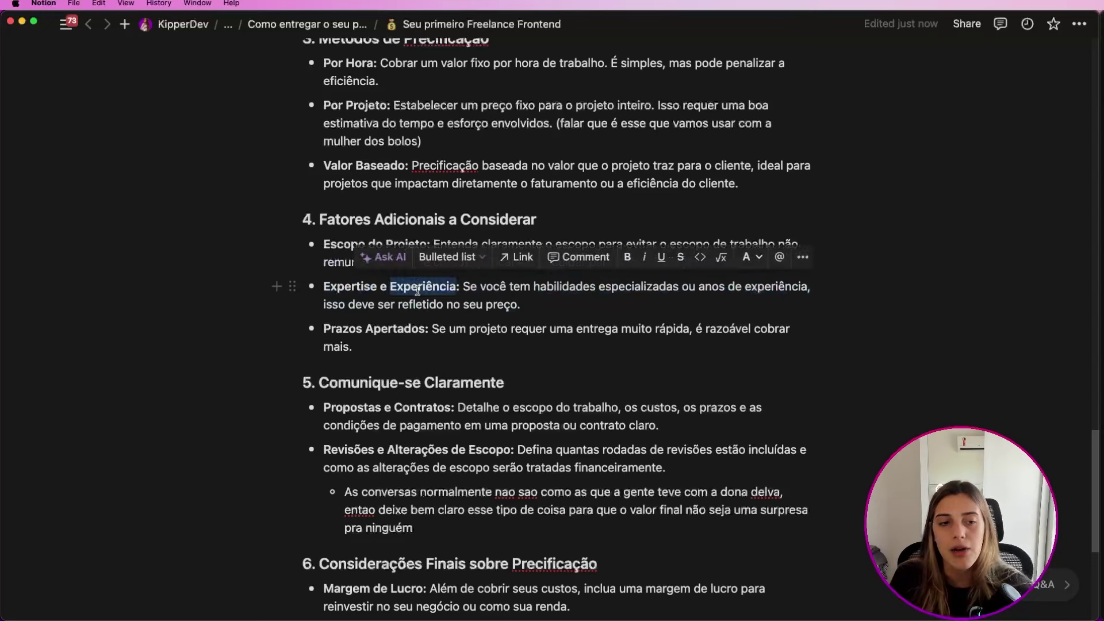
pyautogui.tripleClick(418, 287)
pyautogui.click(553, 311)
pyautogui.tripleClick(553, 311)
pyautogui.click(553, 311)
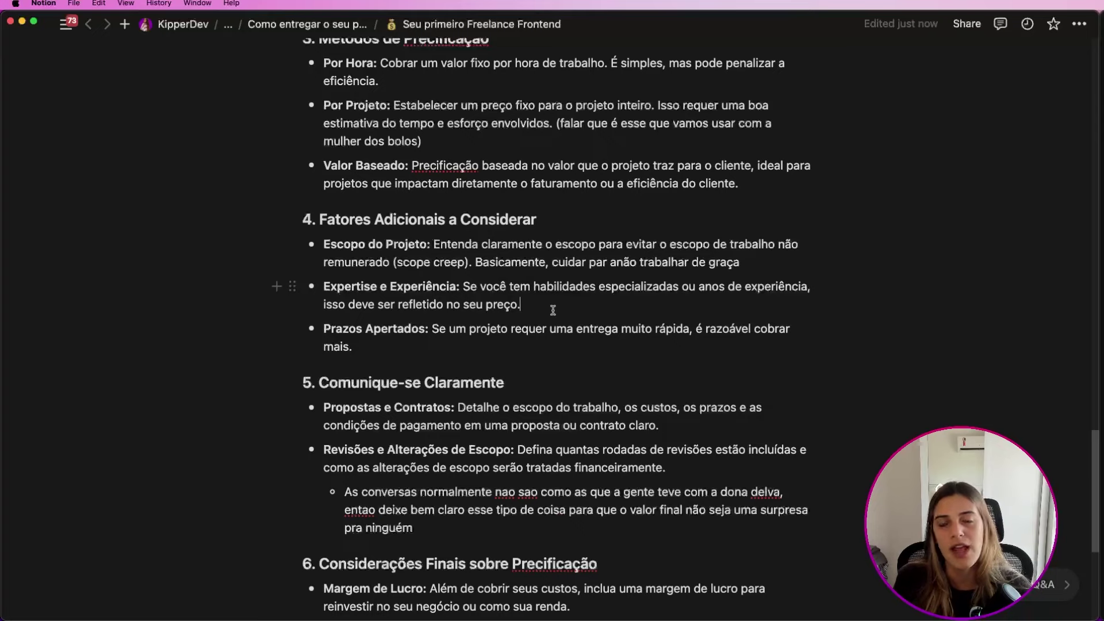
# - Check the service cost table under "Precificação" and the client's site requirements above it
pyautogui.scroll(20, 553, 301)
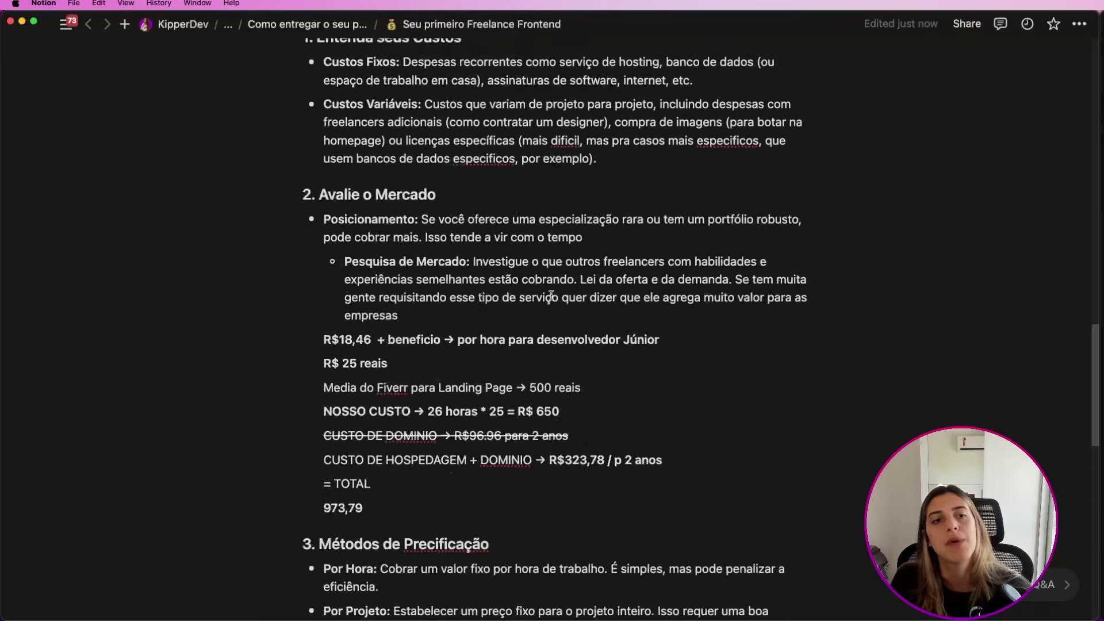
pyautogui.scroll(-2, 570, 310)
pyautogui.moveTo(589, 320); pyautogui.dragTo(527, 308)
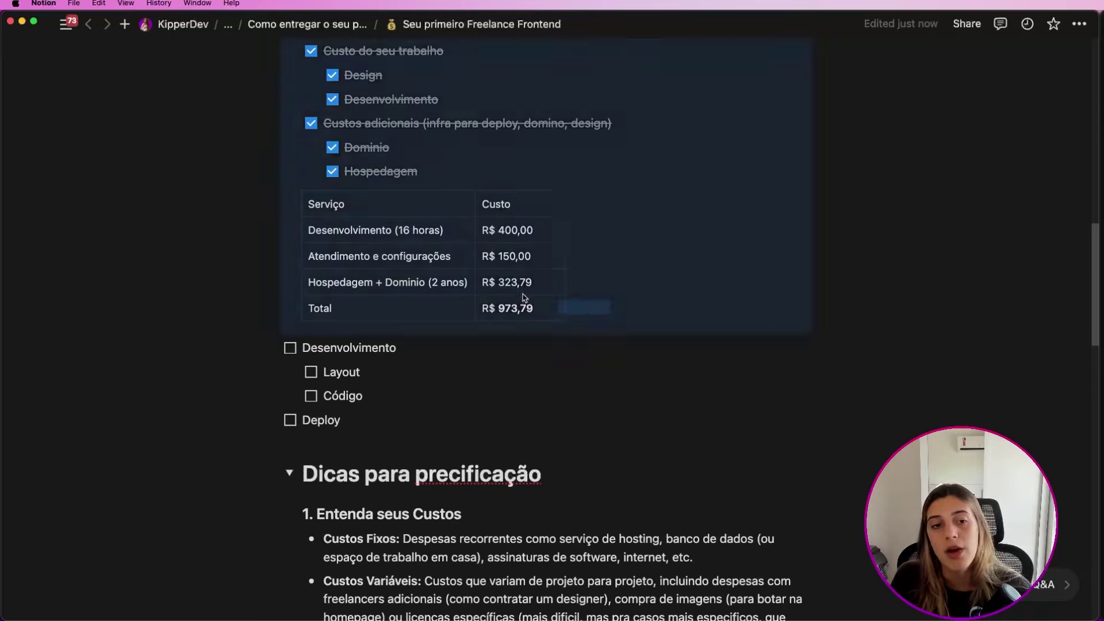
pyautogui.scroll(-20, 618, 321)
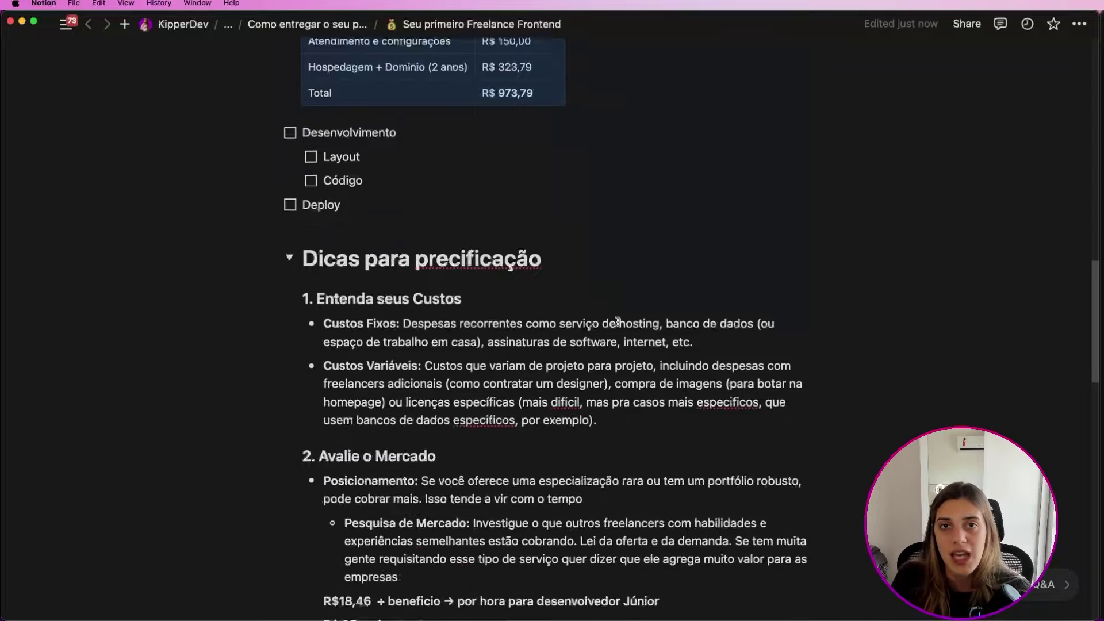
pyautogui.scroll(20, 617, 320)
pyautogui.scroll(4, 618, 320)
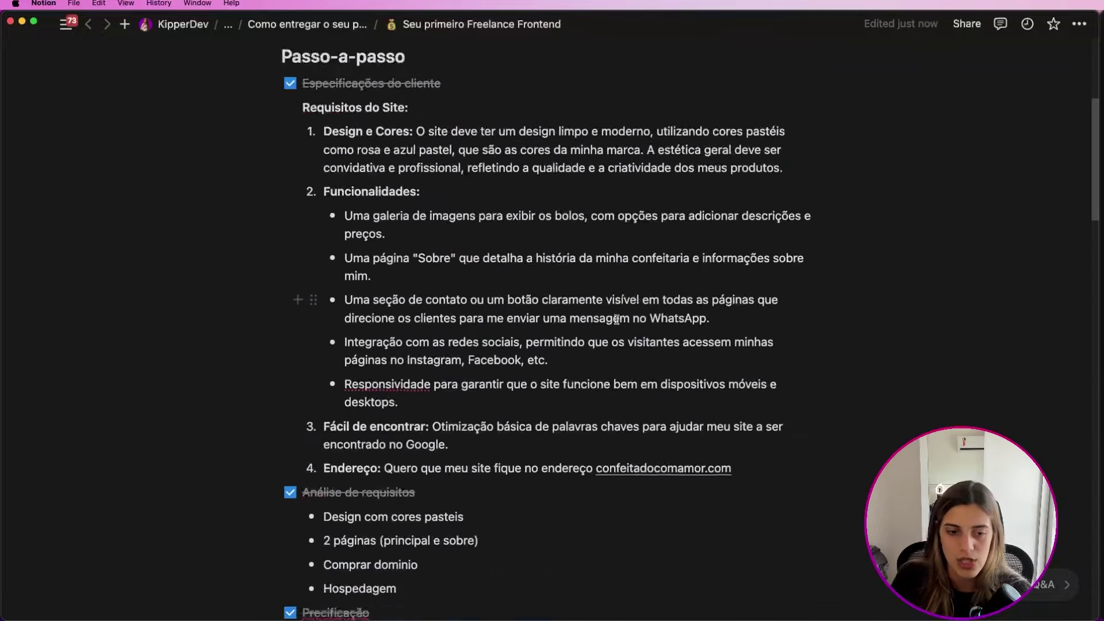
# - Read the "Margem de Lucro" and "Flexibilidade" bullets in the "6. Considerações Finais sobre Precificação" section
pyautogui.scroll(-20, 612, 320)
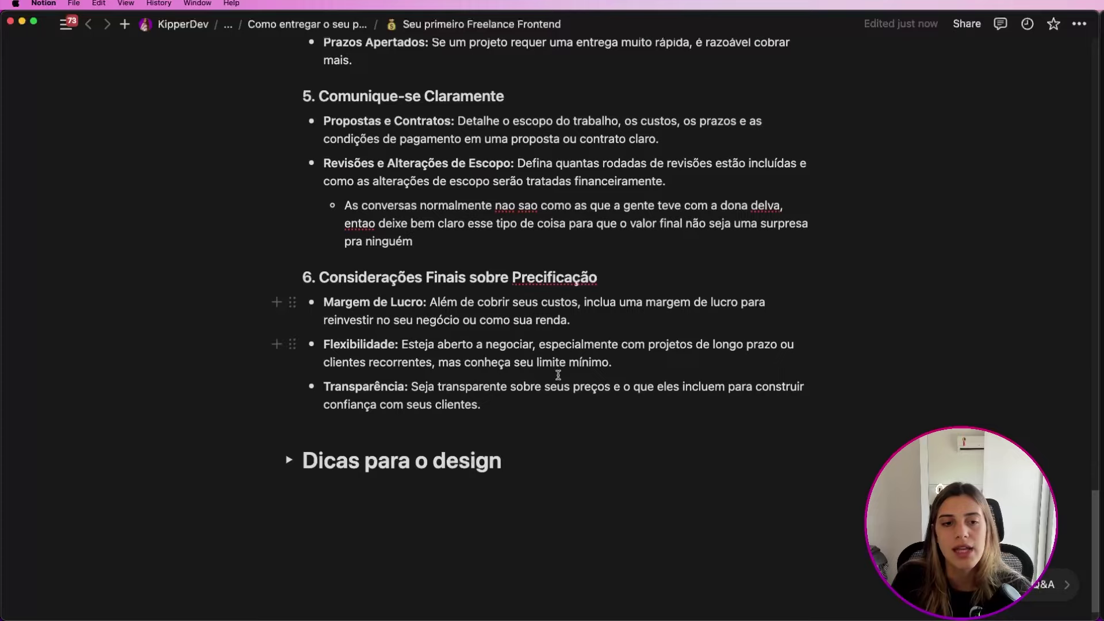
pyautogui.moveTo(424, 344); pyautogui.dragTo(426, 276)
pyautogui.scroll(20, 440, 279)
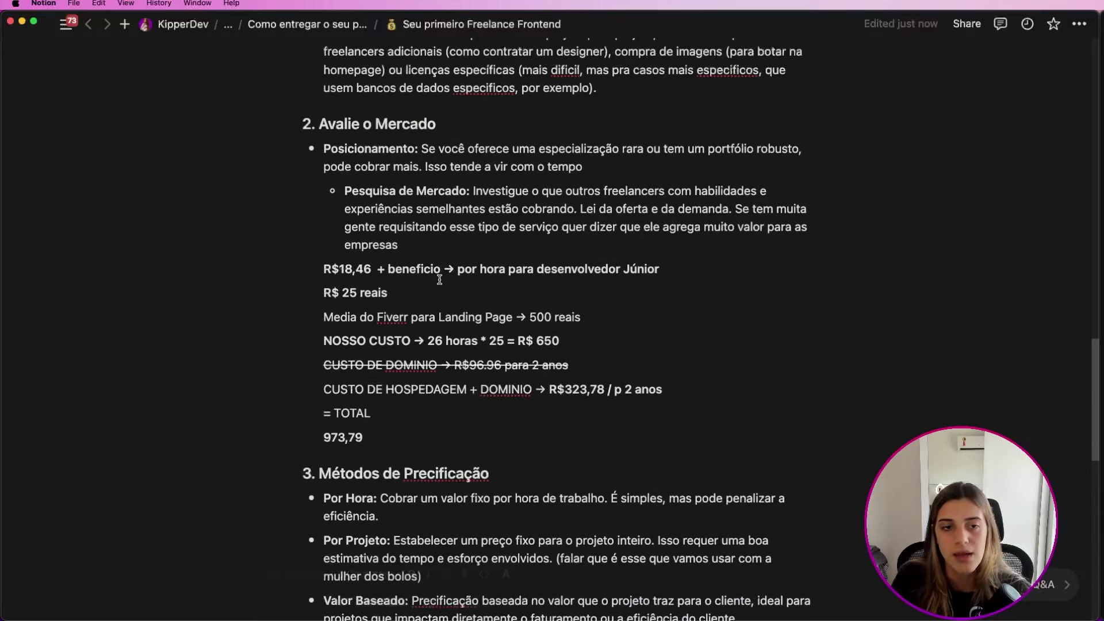
pyautogui.scroll(-20, 439, 279)
pyautogui.moveTo(440, 280); pyautogui.dragTo(426, 394)
pyautogui.tripleClick(426, 394)
pyautogui.tripleClick(352, 398)
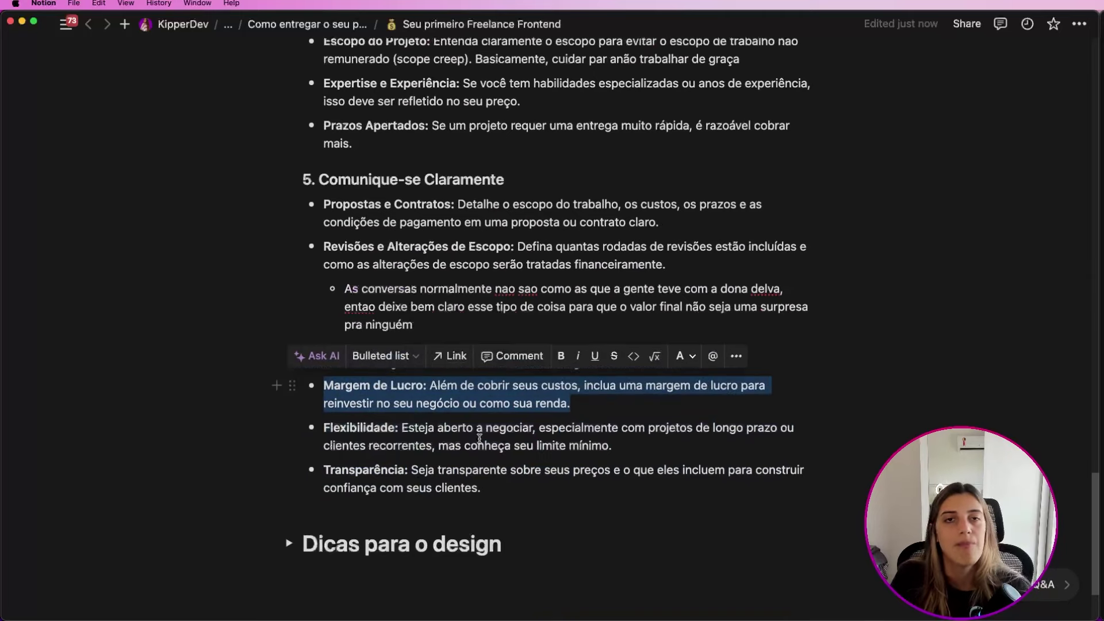
pyautogui.tripleClick(572, 448)
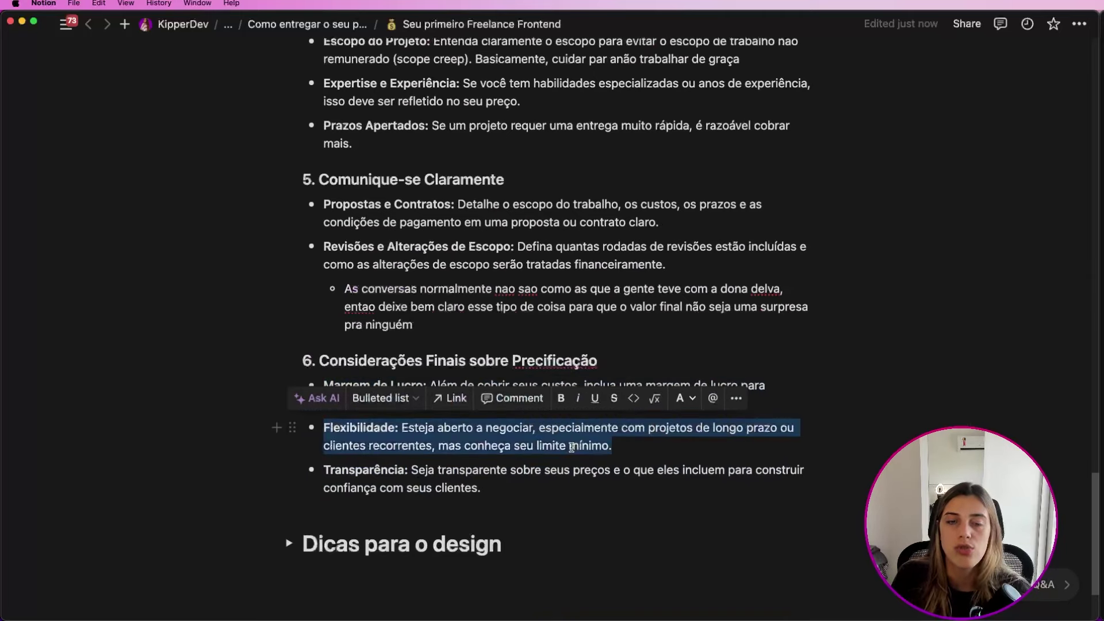
# - Compare the "Flexibilidade" advice with the notes above and read the "Transparência" bullet in section 6
pyautogui.scroll(20, 455, 324)
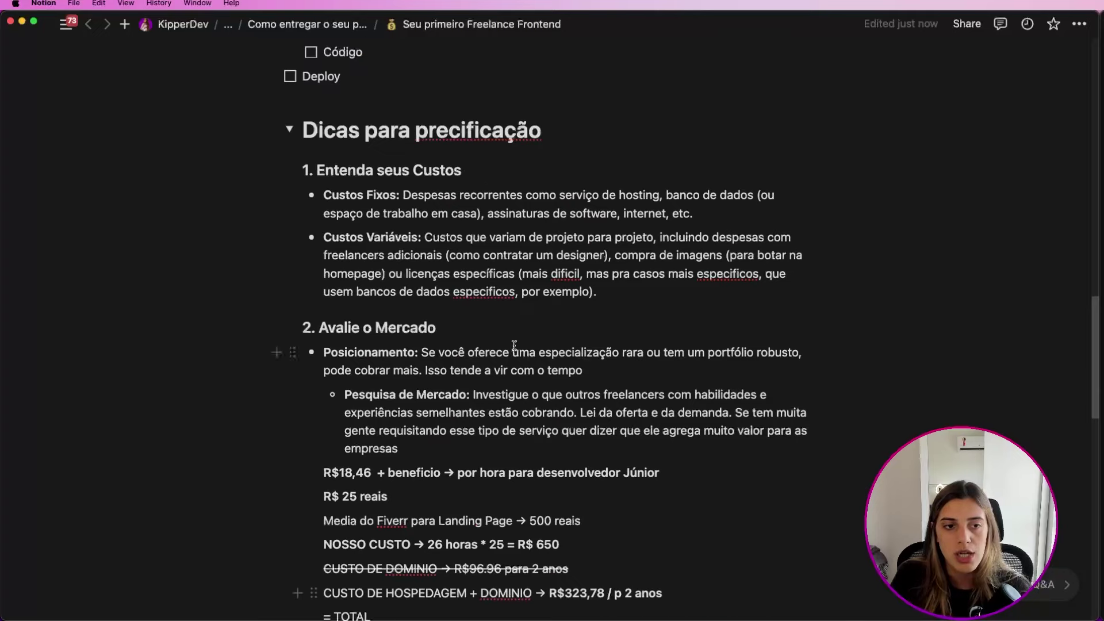
pyautogui.scroll(1, 455, 323)
pyautogui.moveTo(358, 112); pyautogui.dragTo(368, 167)
pyautogui.scroll(-20, 456, 312)
pyautogui.tripleClick(413, 305)
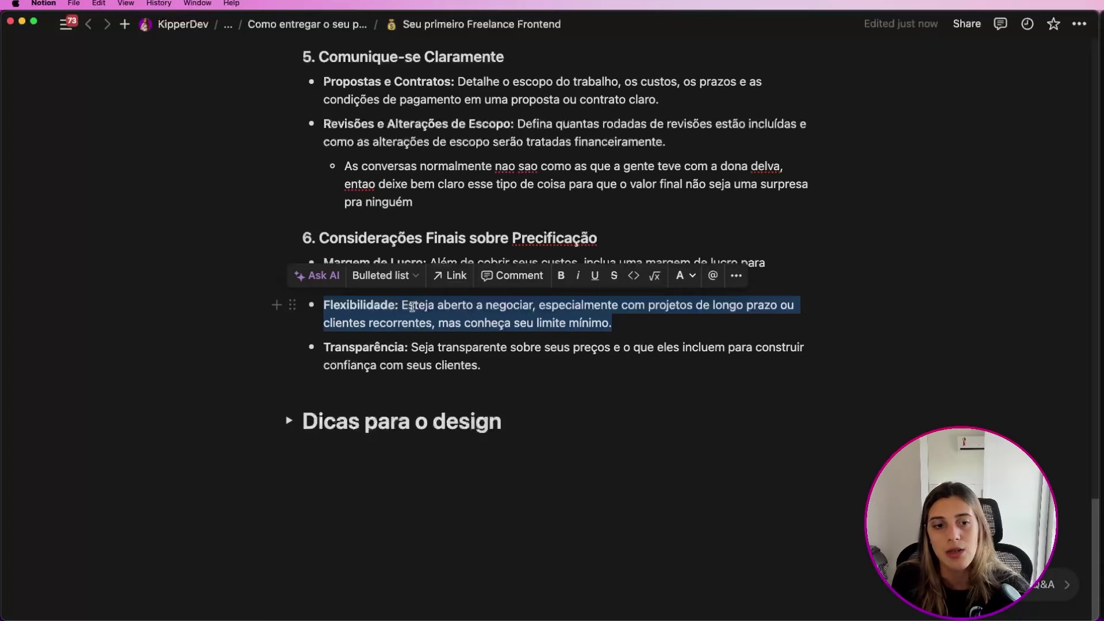
pyautogui.tripleClick(496, 365)
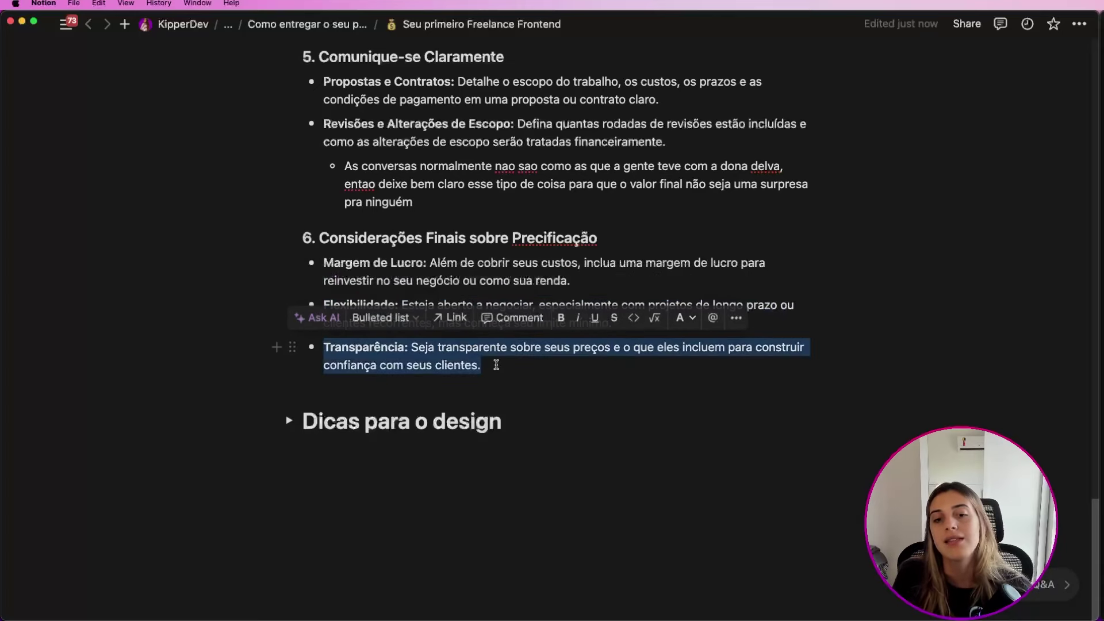
# - Review the service and cost rows of the pricing table under the "Precificação" checklist item
pyautogui.scroll(20, 496, 364)
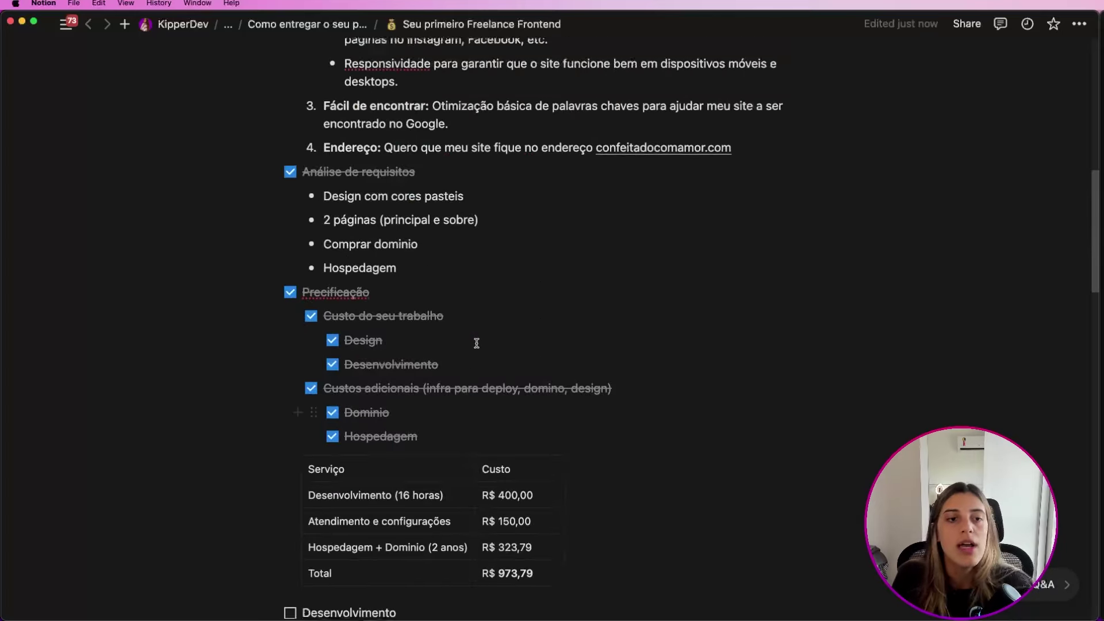
pyautogui.moveTo(545, 464); pyautogui.dragTo(276, 402)
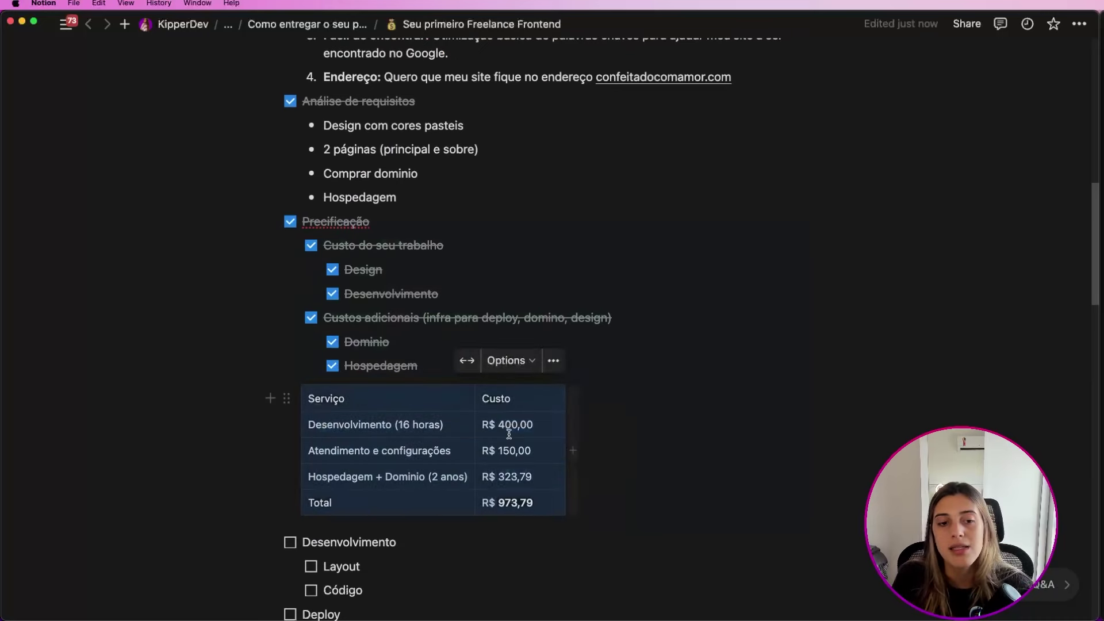
pyautogui.scroll(-7, 488, 344)
pyautogui.scroll(2, 488, 344)
pyautogui.scroll(3, 488, 344)
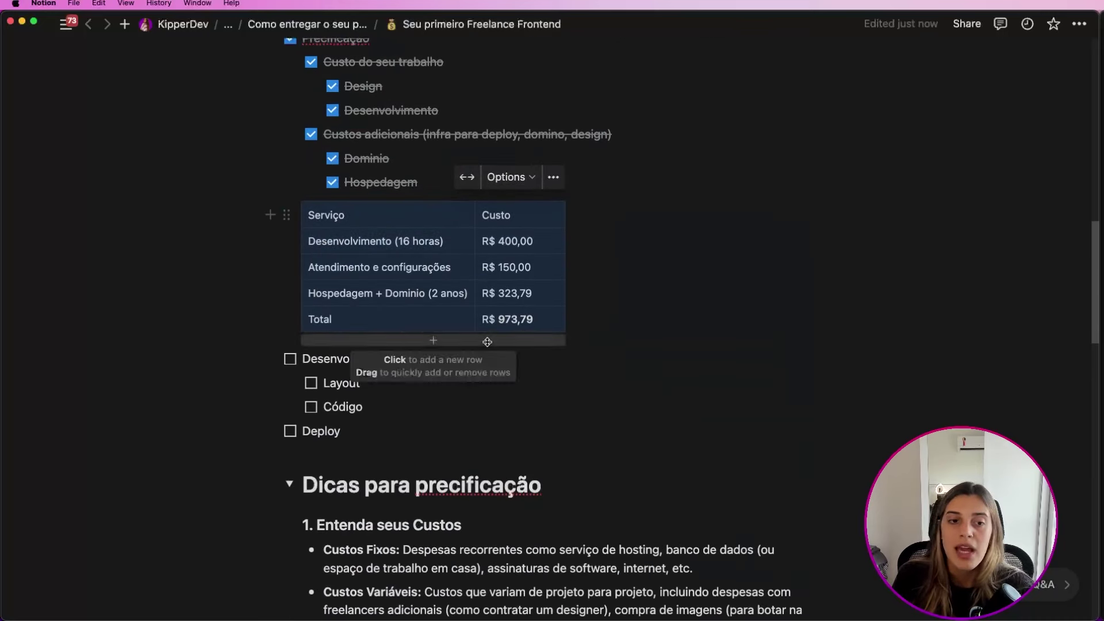
pyautogui.click(462, 276)
pyautogui.scroll(1, 576, 288)
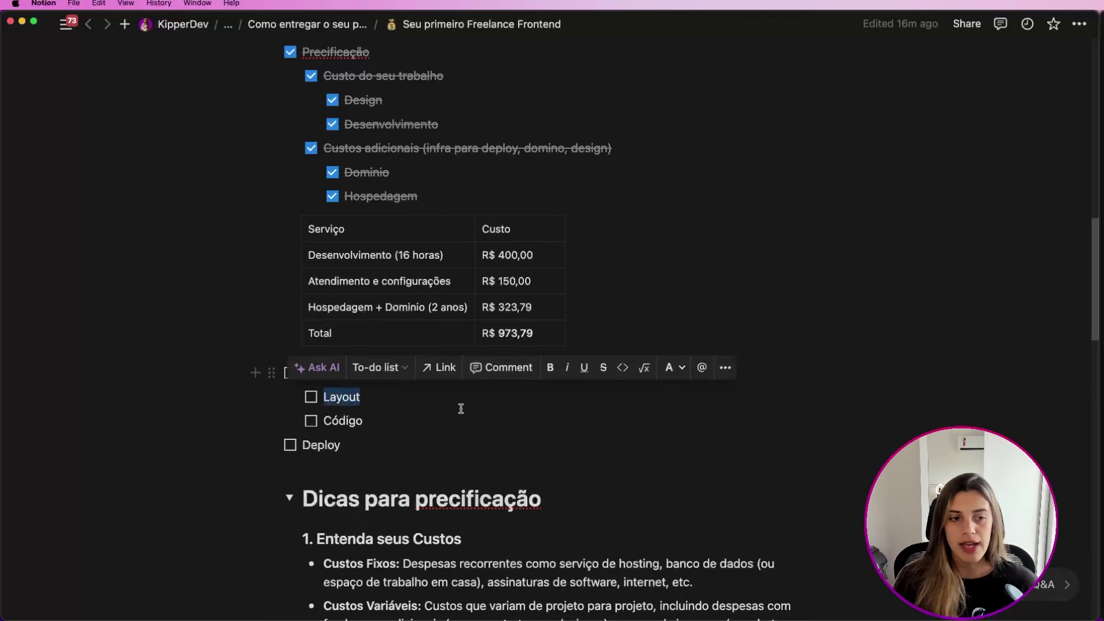
# - Collapse the "Dicas para precificação" section and expand the "Dicas para o design" section
pyautogui.scroll(3, 459, 409)
pyautogui.scroll(10, 558, 302)
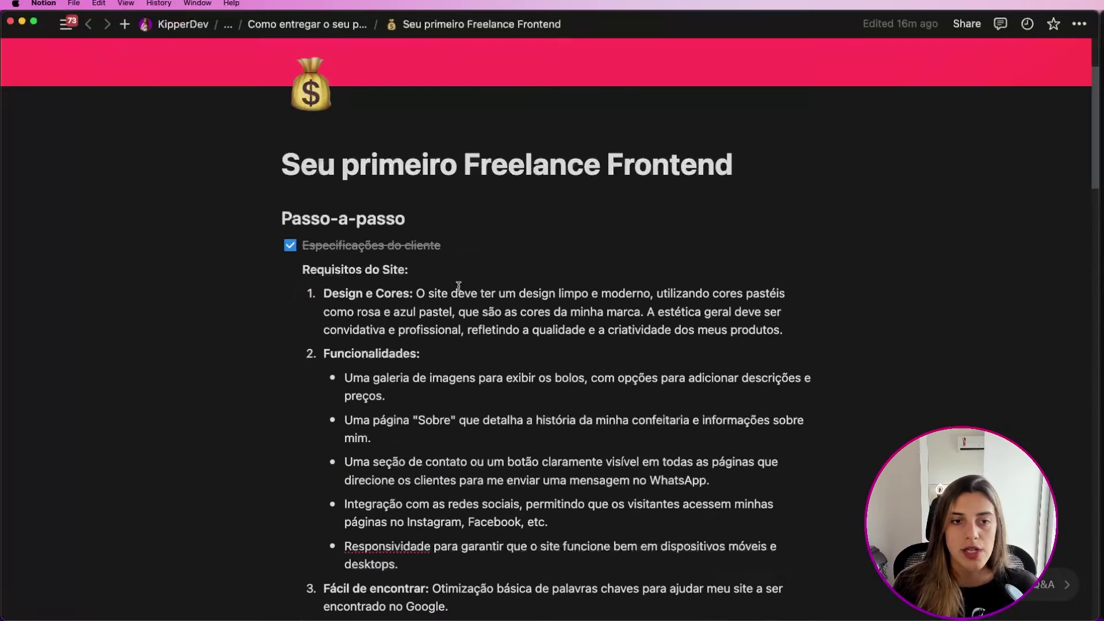
pyautogui.scroll(-15, 599, 296)
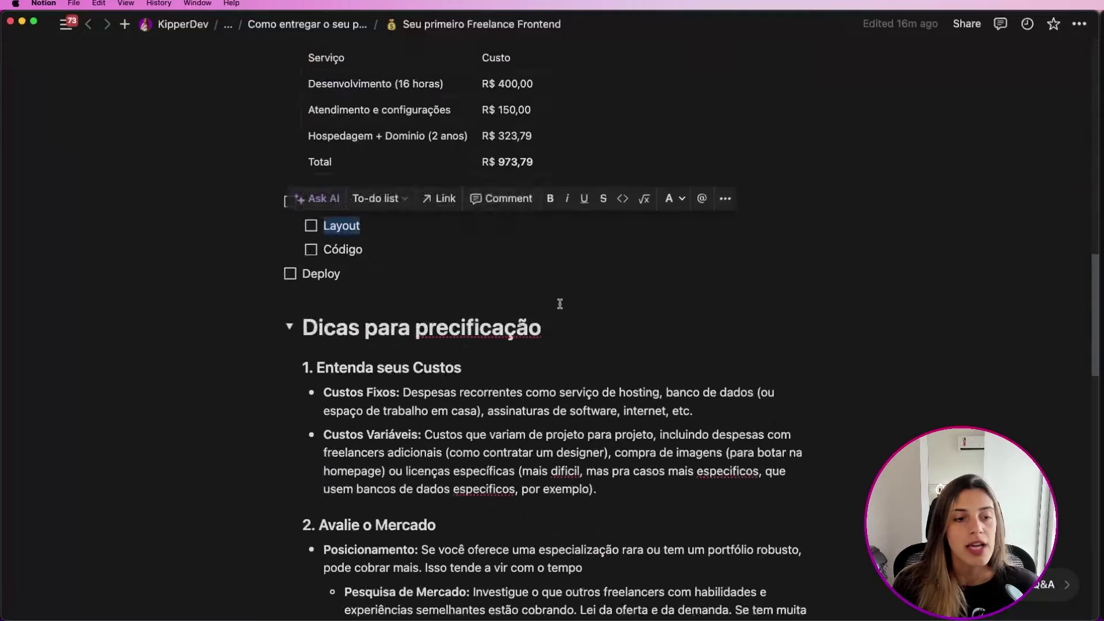
pyautogui.scroll(5, 311, 373)
pyautogui.click(290, 406)
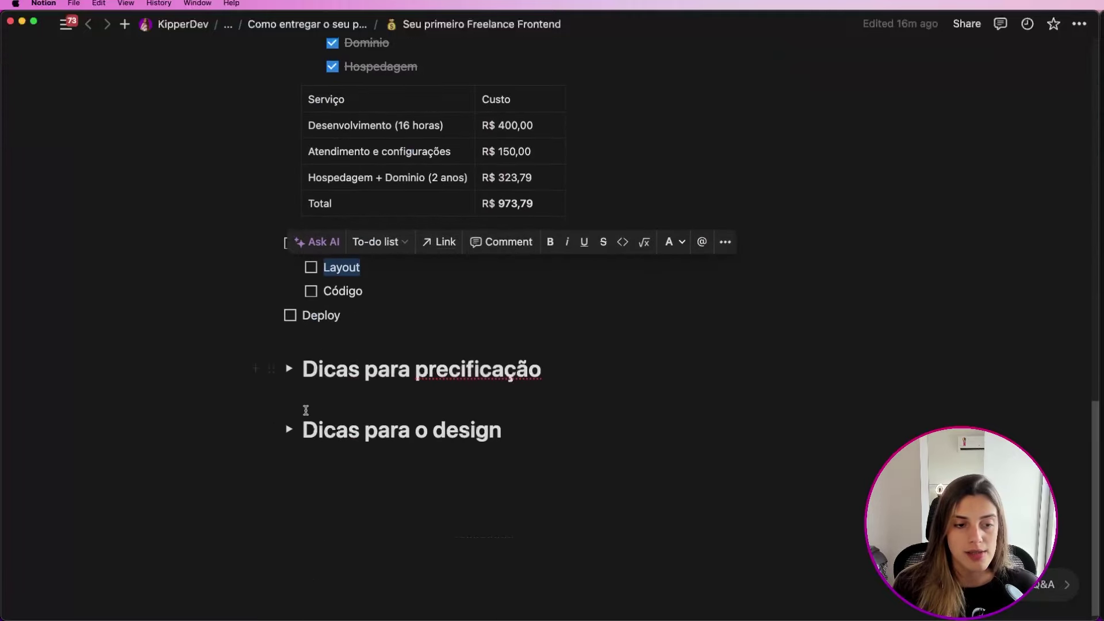
pyautogui.scroll(-1, 288, 422)
pyautogui.click(287, 421)
pyautogui.scroll(-4, 401, 364)
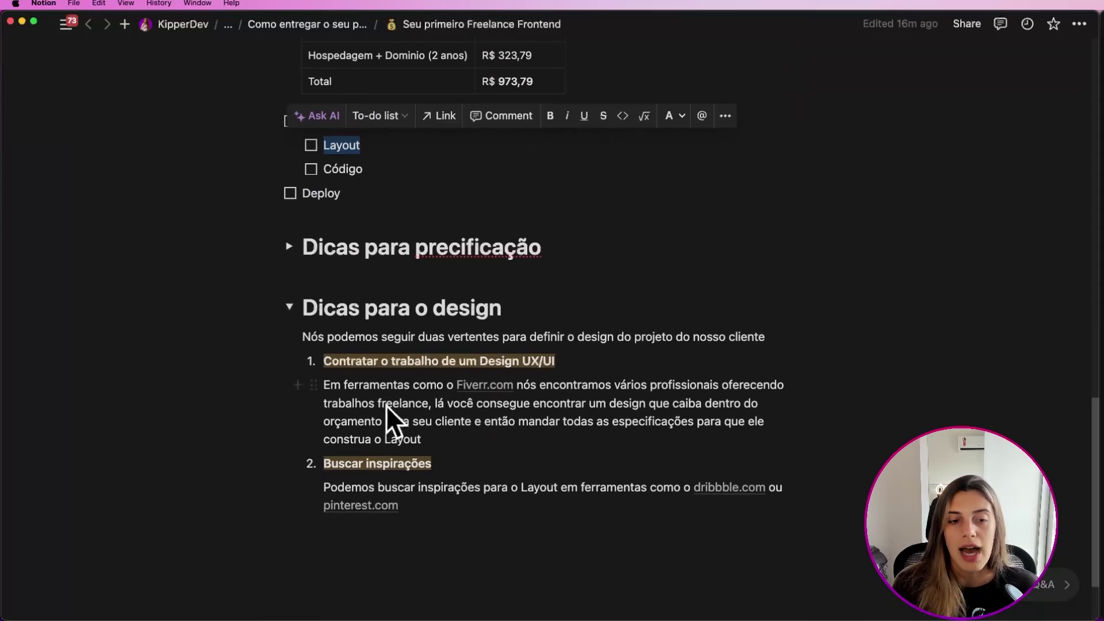
# - Read the two design approaches in "Dicas para o design", focusing on "Contratar o trabalho de um Design UX/UI"
pyautogui.tripleClick(390, 338)
pyautogui.doubleClick(473, 338)
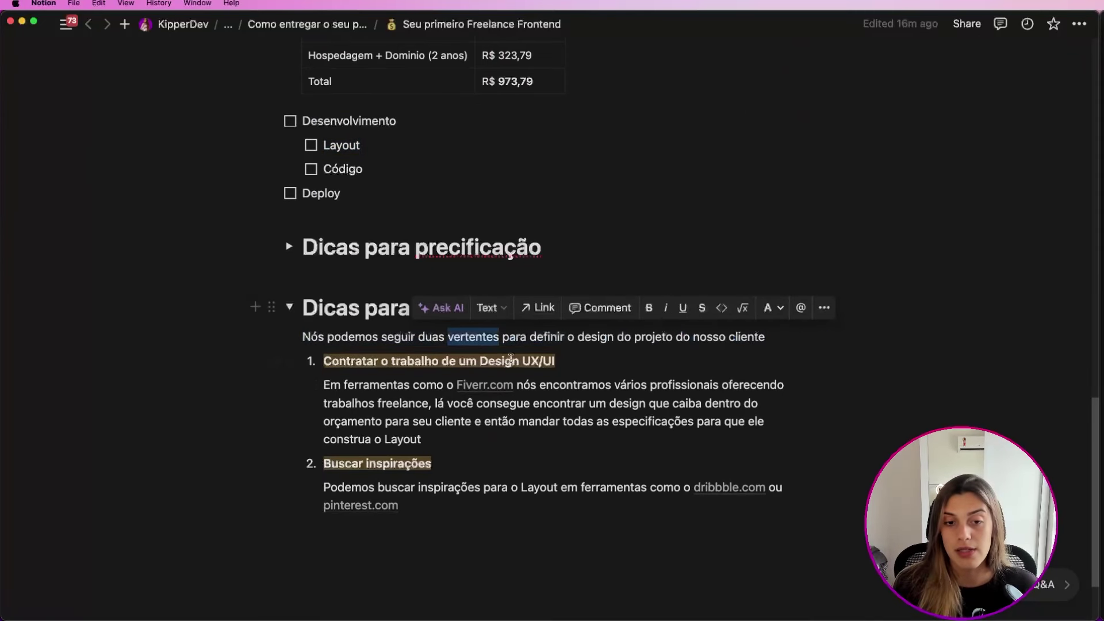
pyautogui.tripleClick(357, 360)
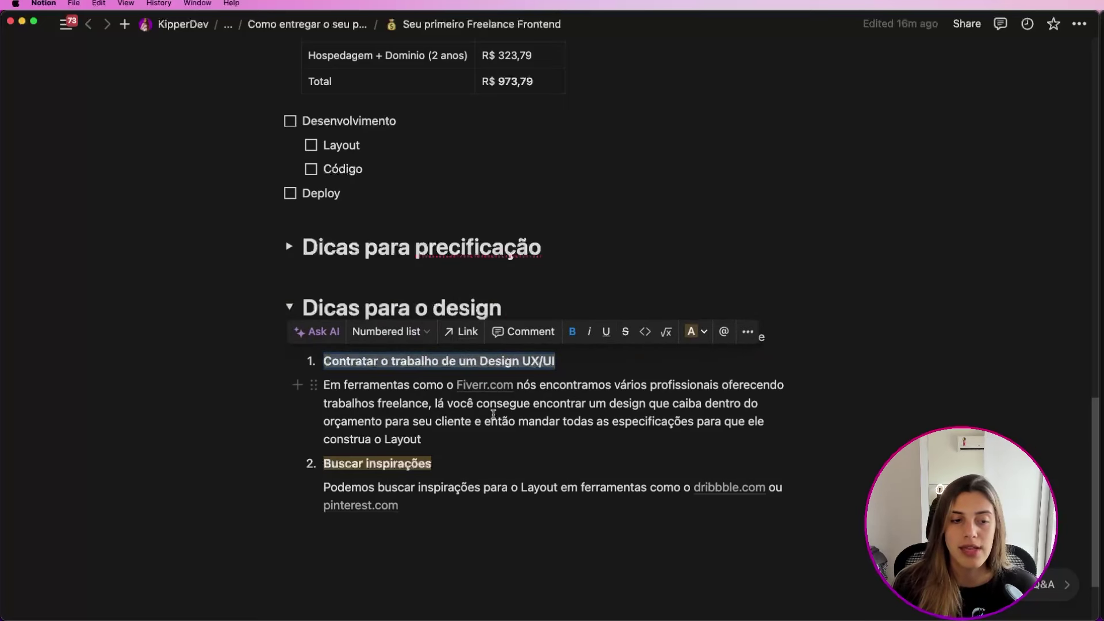
pyautogui.click(619, 386)
pyautogui.moveTo(726, 387); pyautogui.dragTo(464, 446)
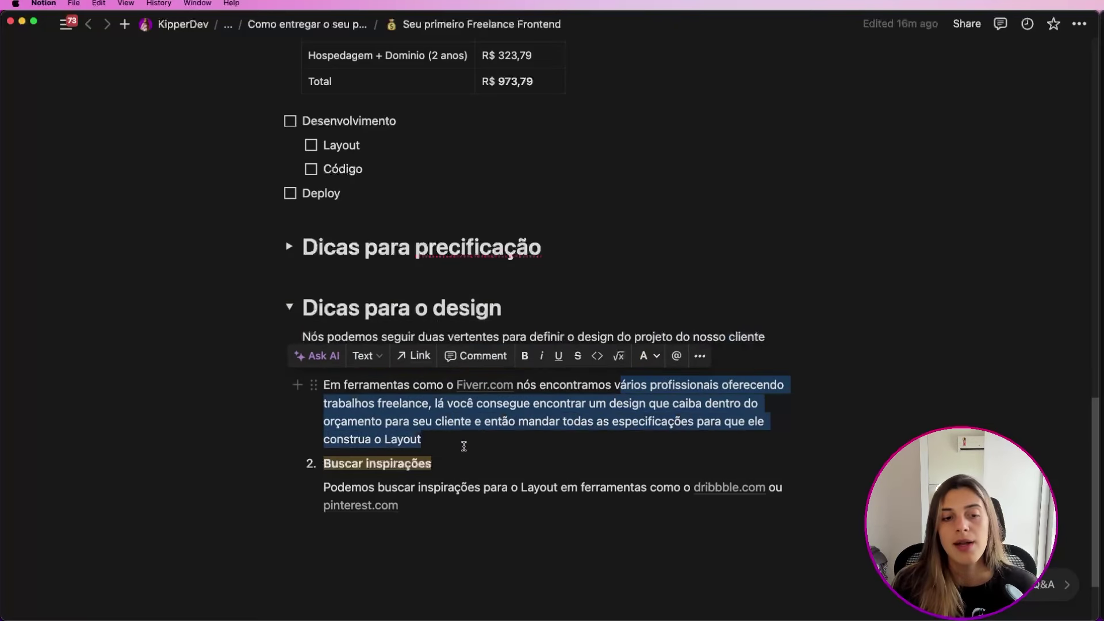
pyautogui.click(469, 445)
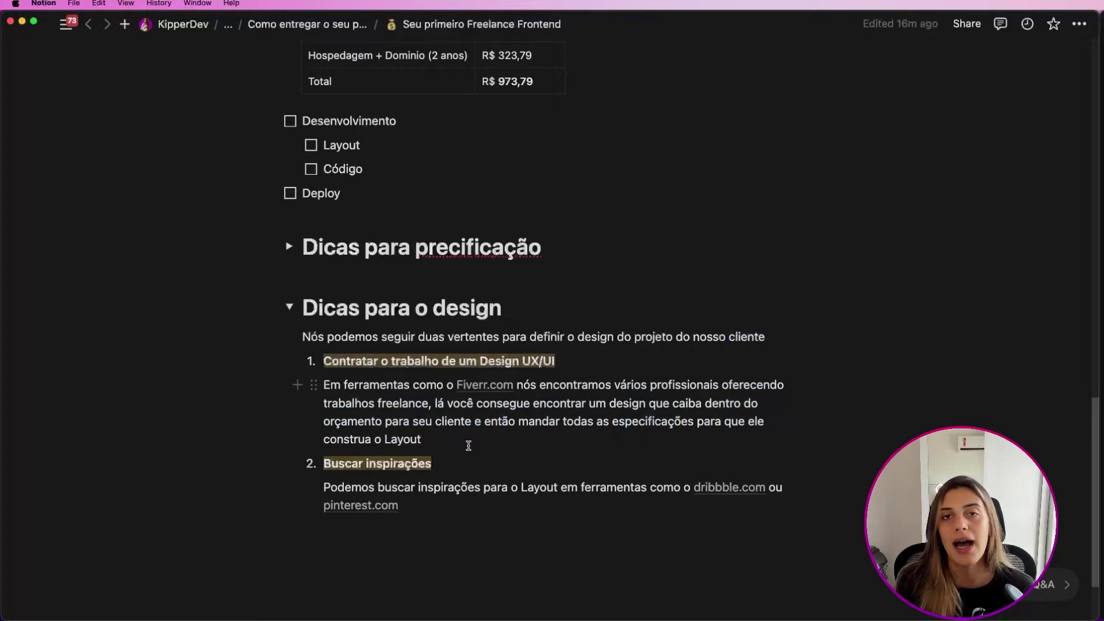
pyautogui.scroll(20, 513, 418)
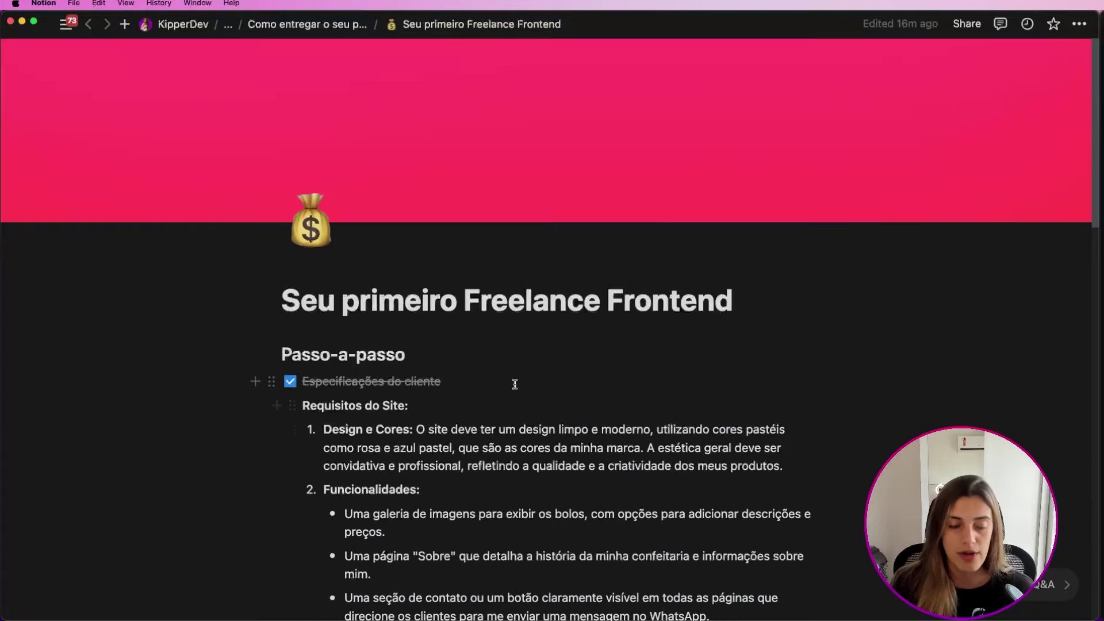
pyautogui.scroll(-20, 481, 437)
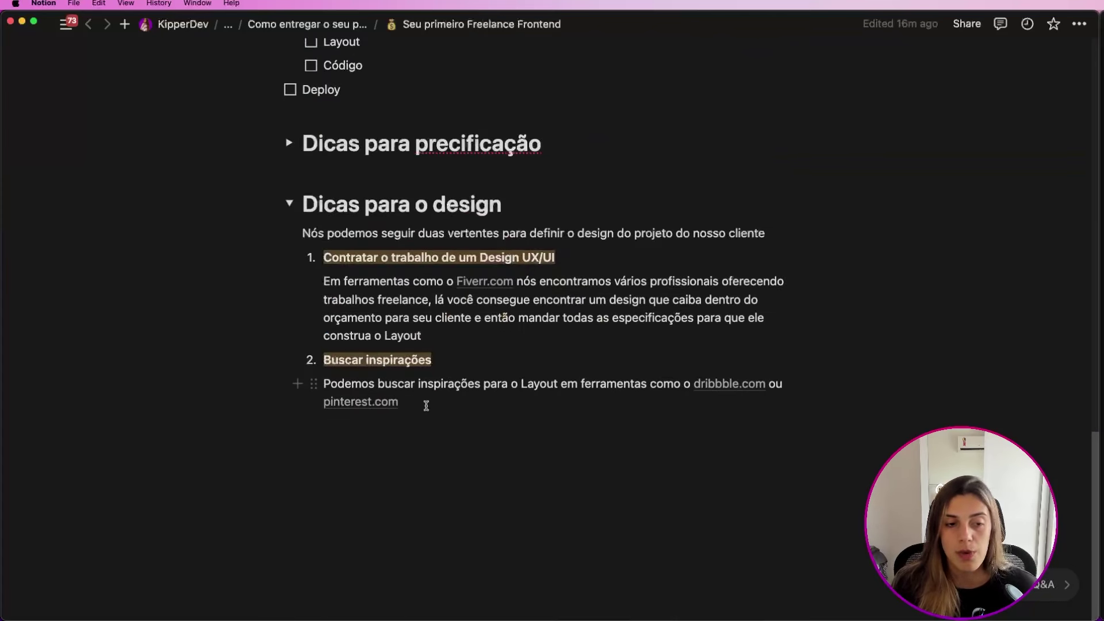
# - Read the "Buscar inspirações" tip about finding layout inspiration on dribbble.com and pinterest.com, relating it to the checklist's "Código" item
pyautogui.moveTo(427, 406); pyautogui.dragTo(326, 365)
pyautogui.click(446, 397)
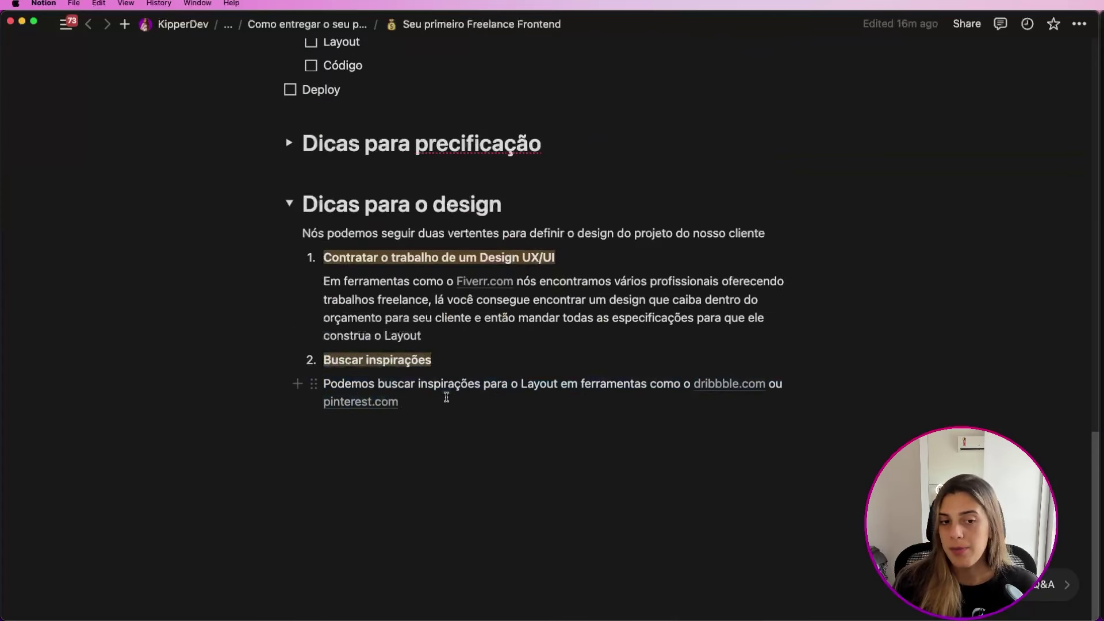
pyautogui.tripleClick(547, 389)
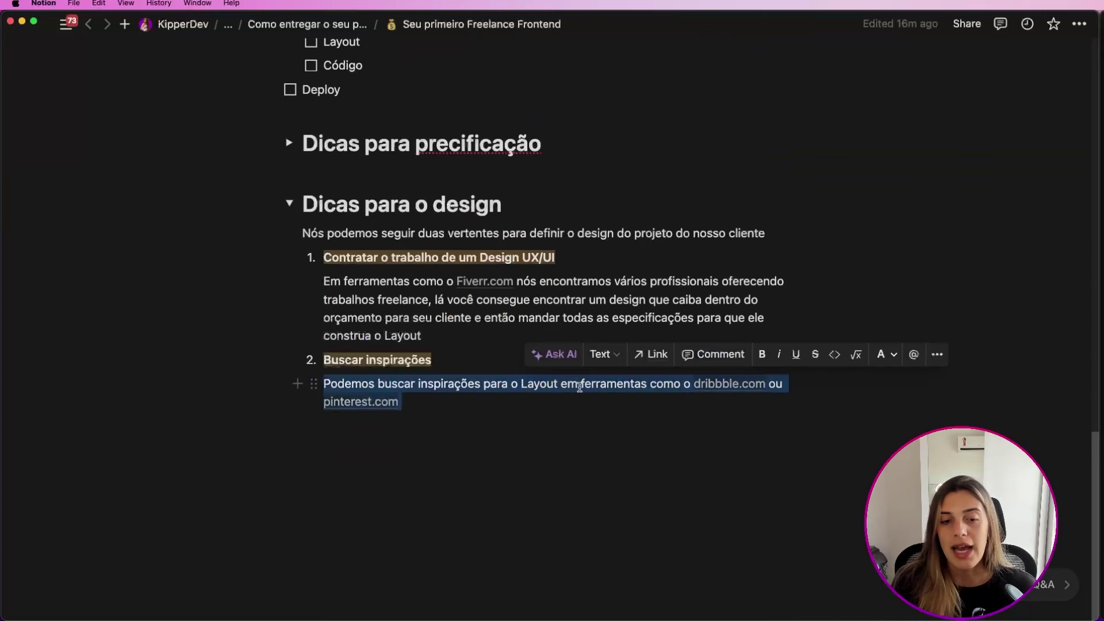
pyautogui.click(506, 402)
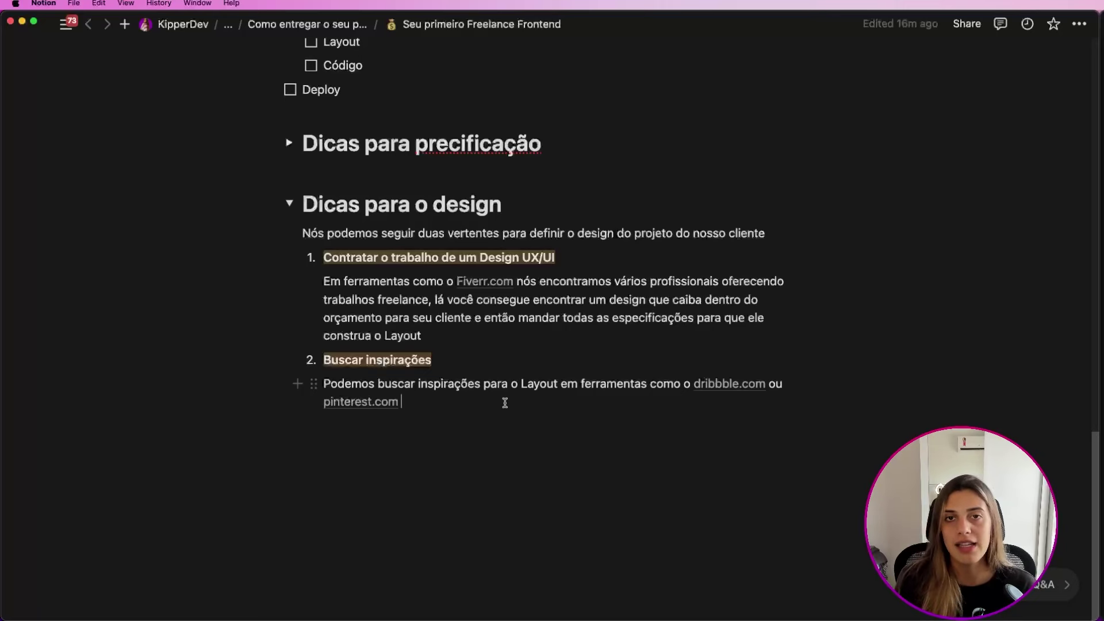
pyautogui.scroll(1, 357, 160)
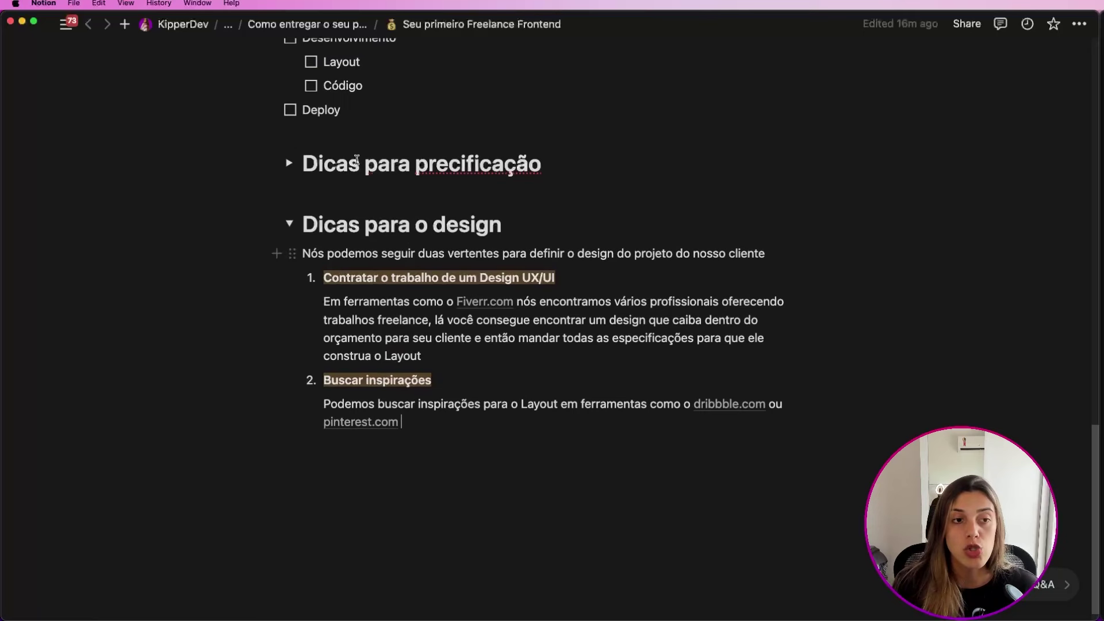
pyautogui.doubleClick(354, 86)
pyautogui.click(500, 424)
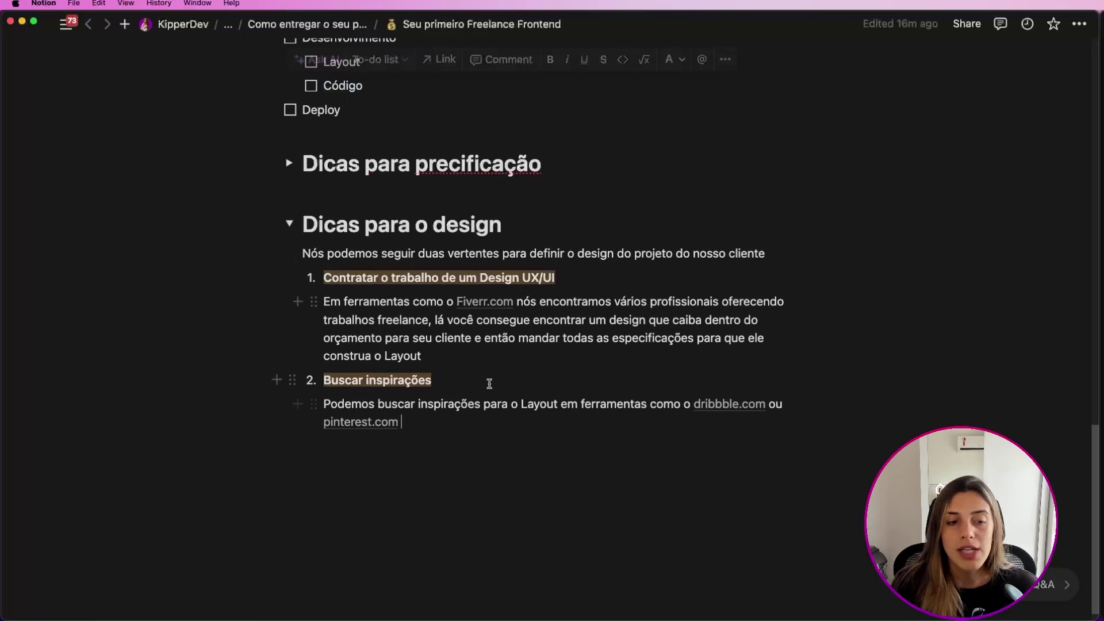
pyautogui.moveTo(607, 405); pyautogui.dragTo(458, 408)
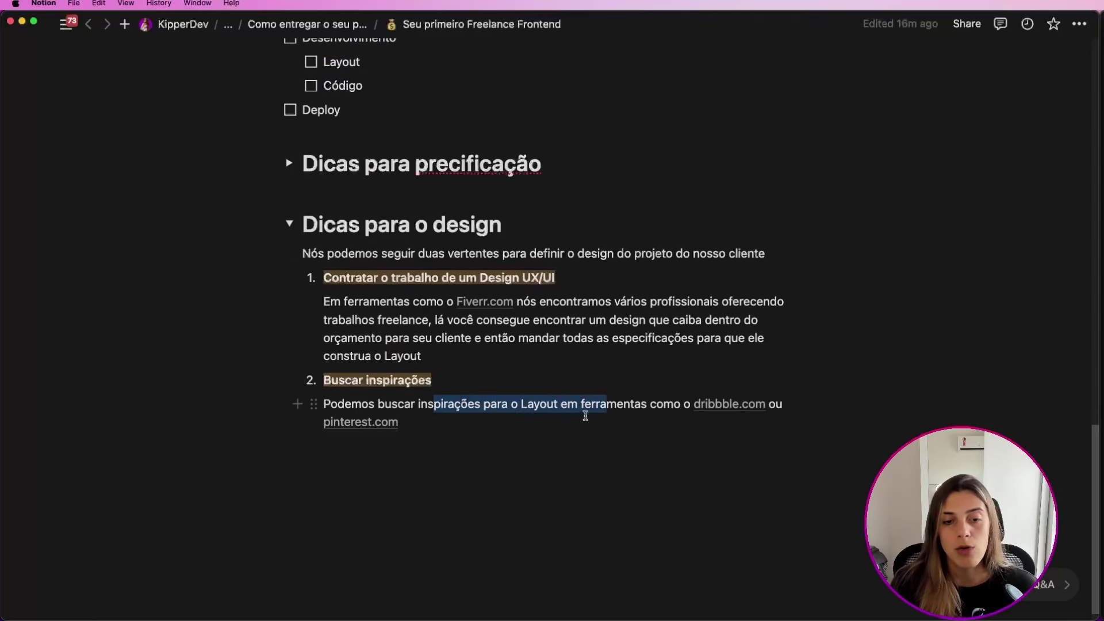
pyautogui.click(648, 415)
pyautogui.tripleClick(650, 413)
pyautogui.click(654, 413)
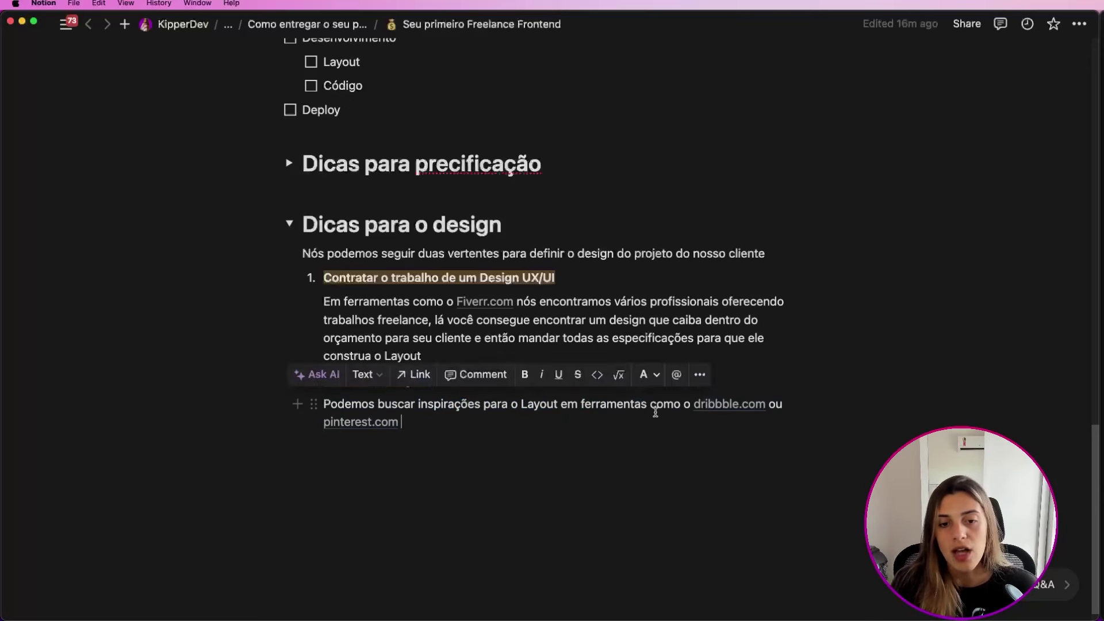
pyautogui.tripleClick(627, 422)
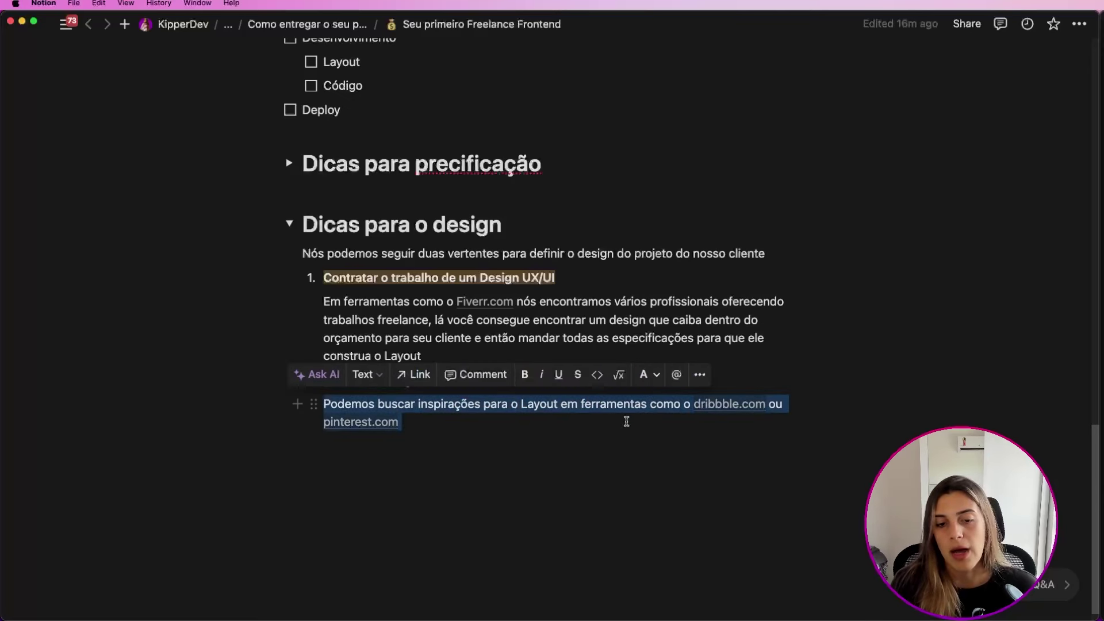
# - Open the dribbble.com and pinterest.com links from the tip in Chrome and dismiss the Google login prompt on Dribbble
pyautogui.click(714, 409)
pyautogui.press('super+z')
pyautogui.click(386, 426)
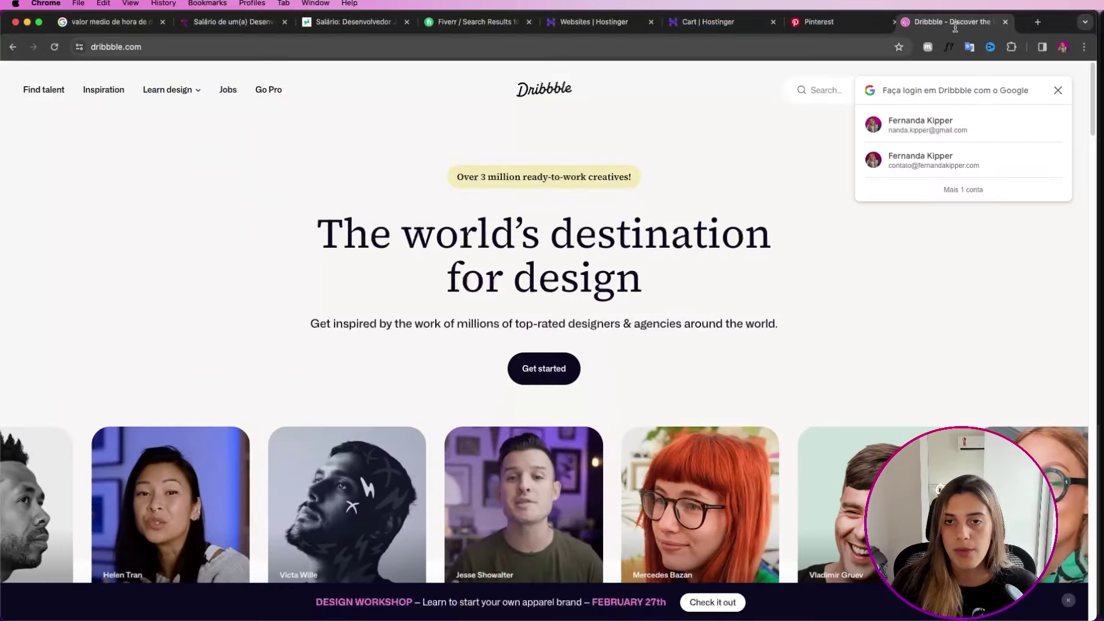
pyautogui.click(1058, 90)
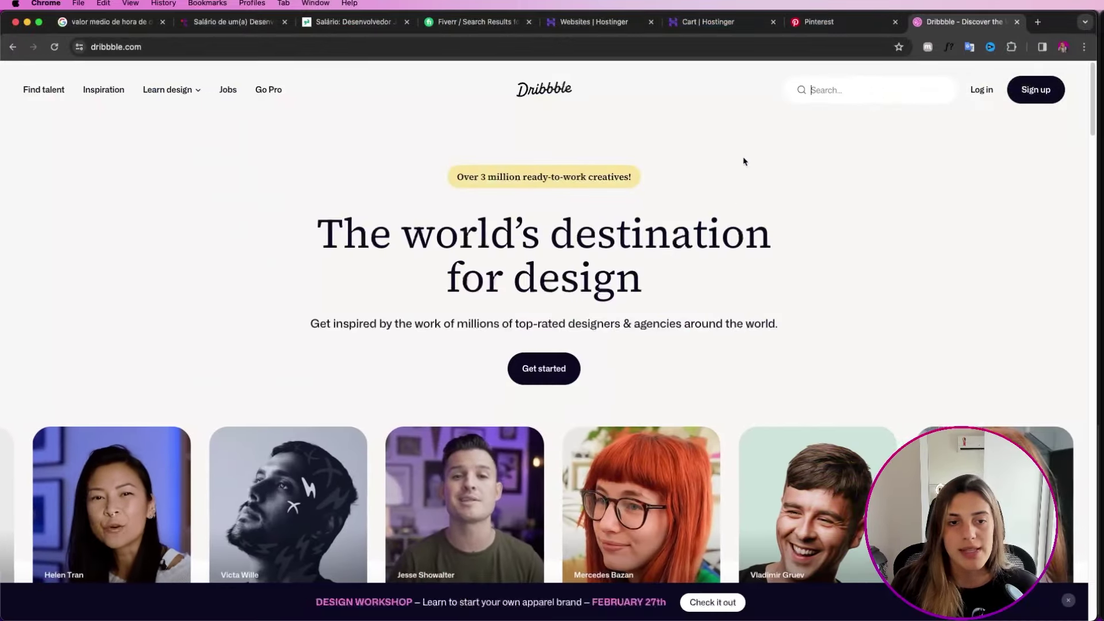
# - Skim the featured shots on the Dribbble homepage and search the site for "web design restaurant"
pyautogui.scroll(-15, 661, 242)
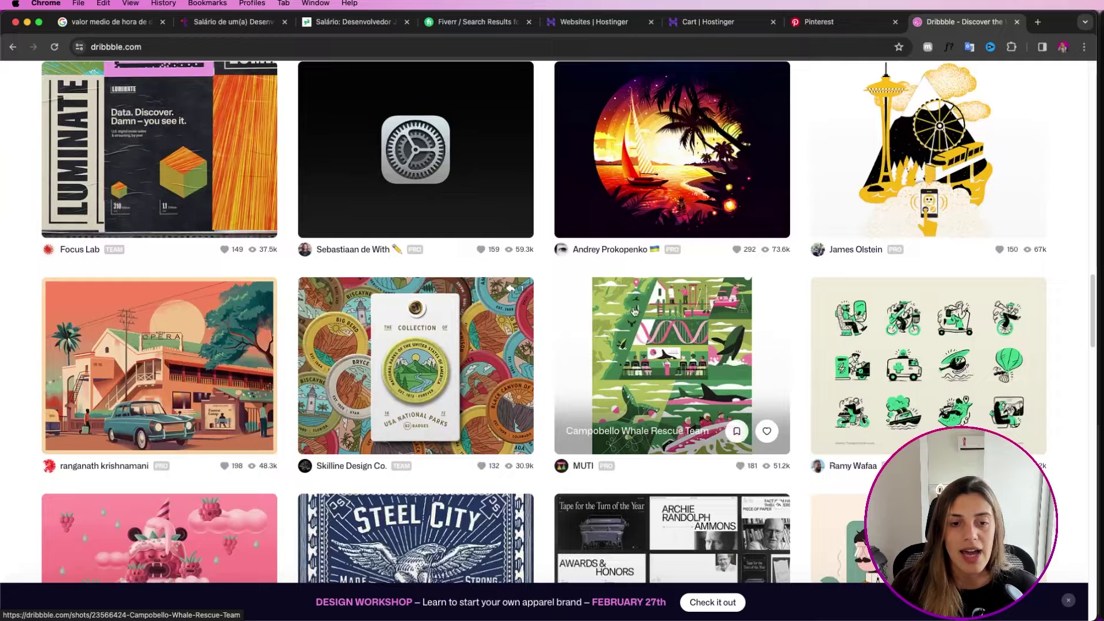
pyautogui.scroll(-15, 649, 304)
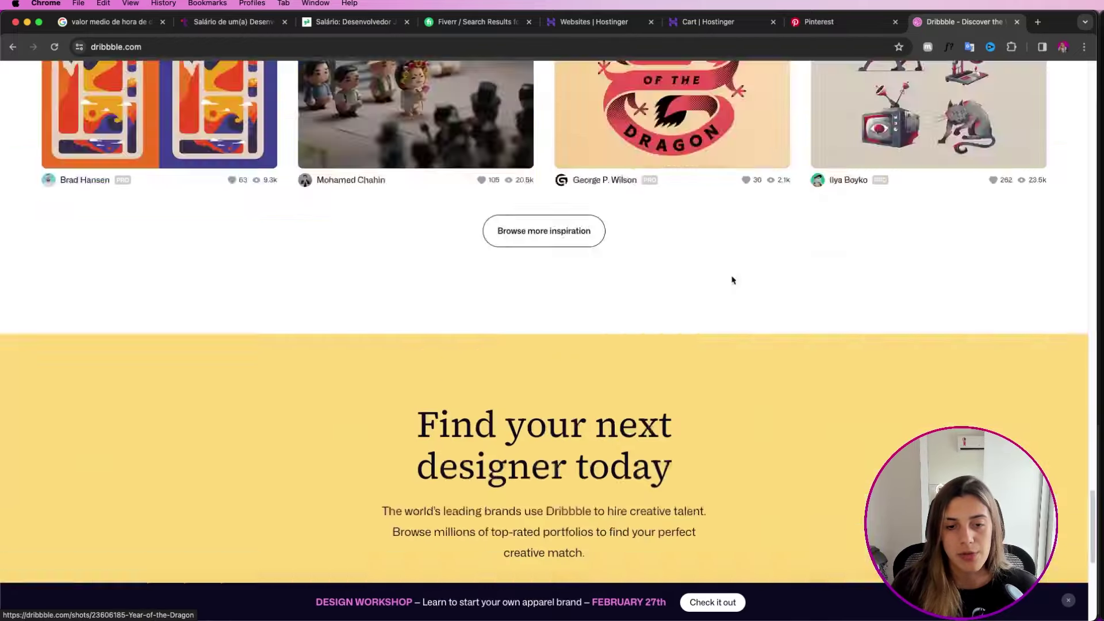
pyautogui.scroll(20, 733, 280)
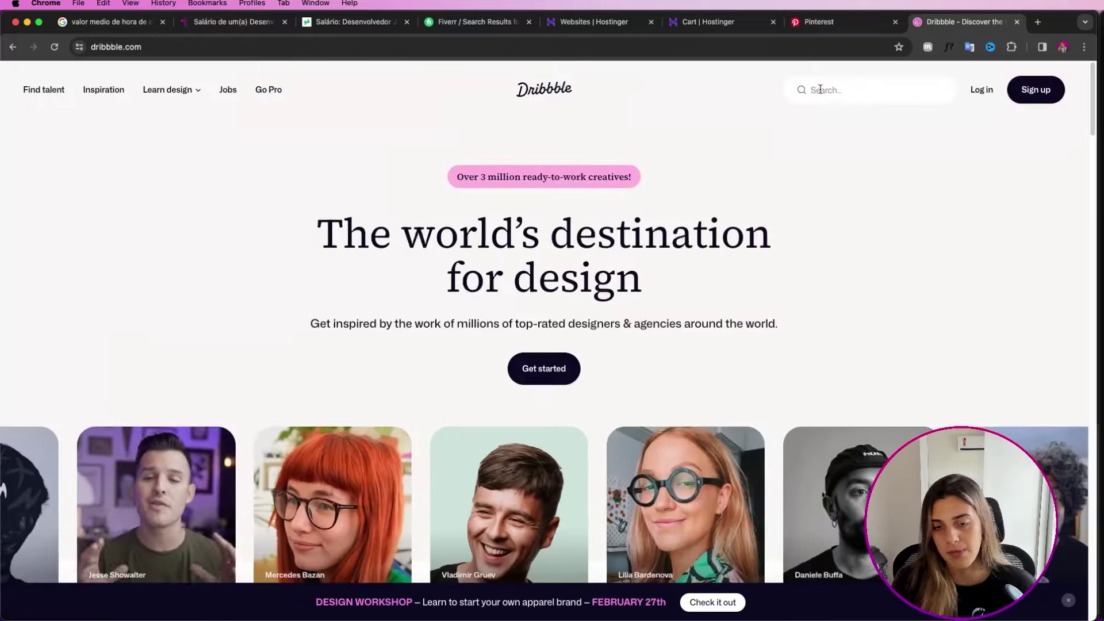
pyautogui.click(820, 89)
pyautogui.write('web des')
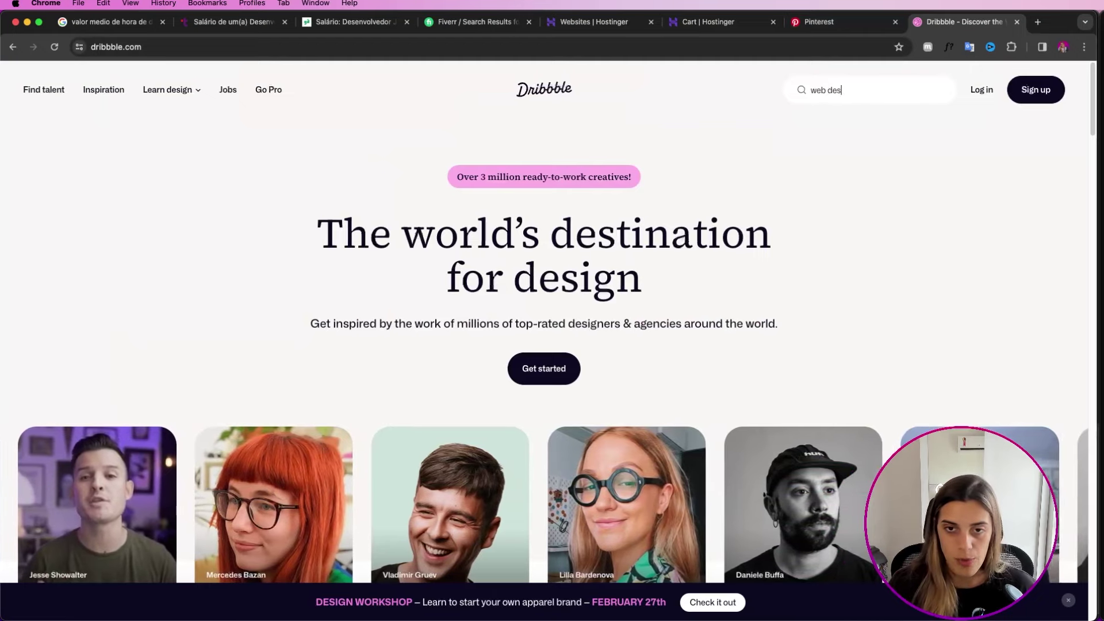
pyautogui.write('ign rest')
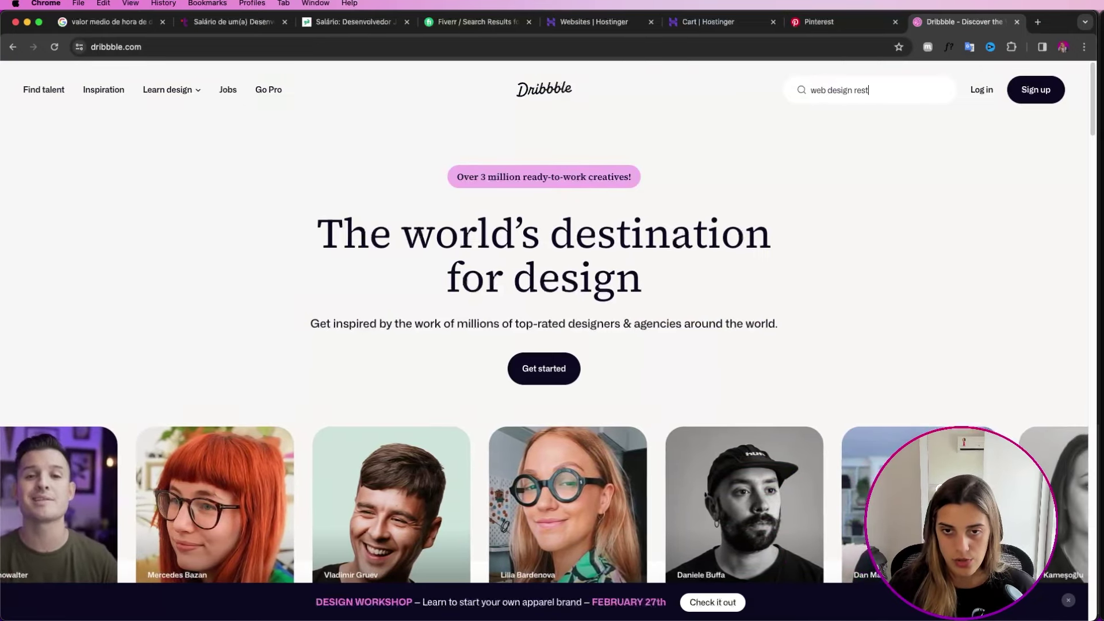
pyautogui.write('aurant')
pyautogui.press('Return')
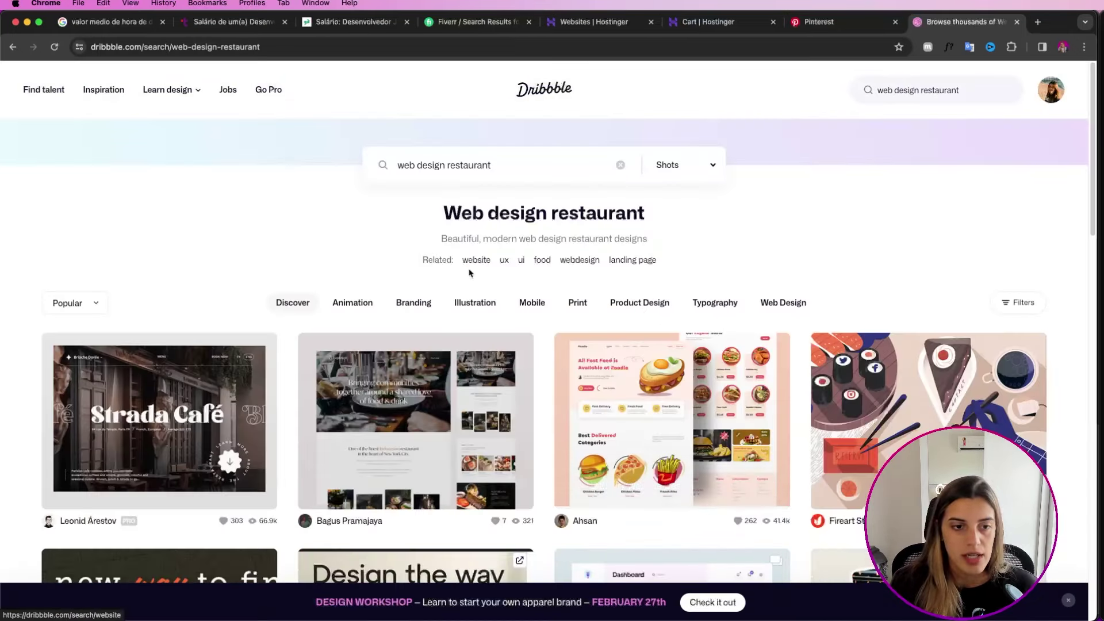
# - Examine the "Food Delivery Website Design" shot from the restaurant results and return to the results
pyautogui.moveTo(456, 215); pyautogui.dragTo(591, 233)
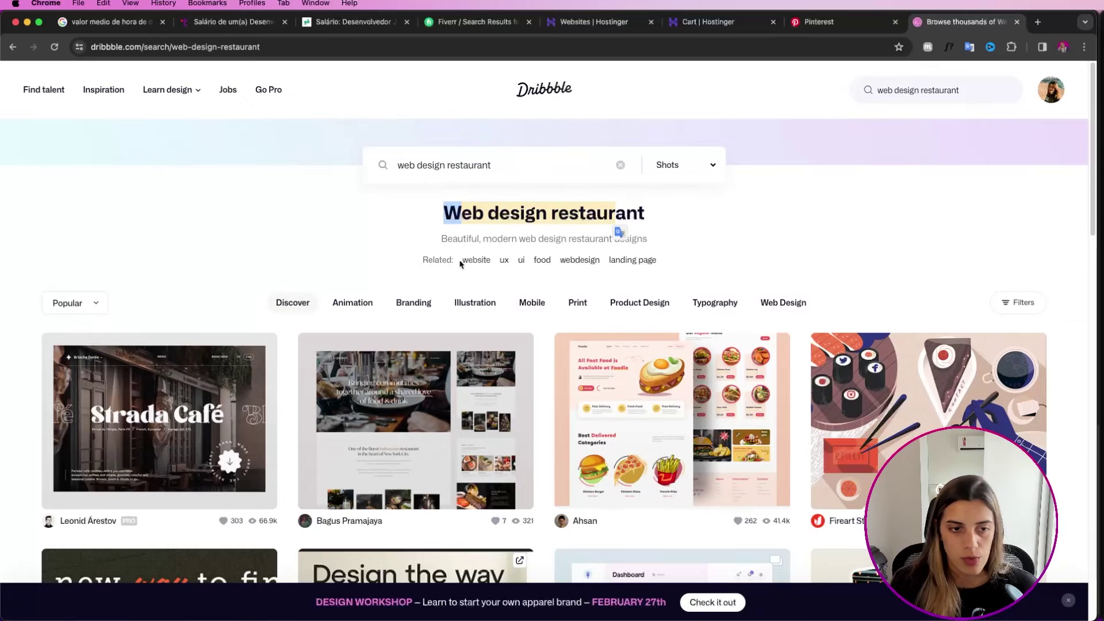
pyautogui.scroll(-1, 494, 229)
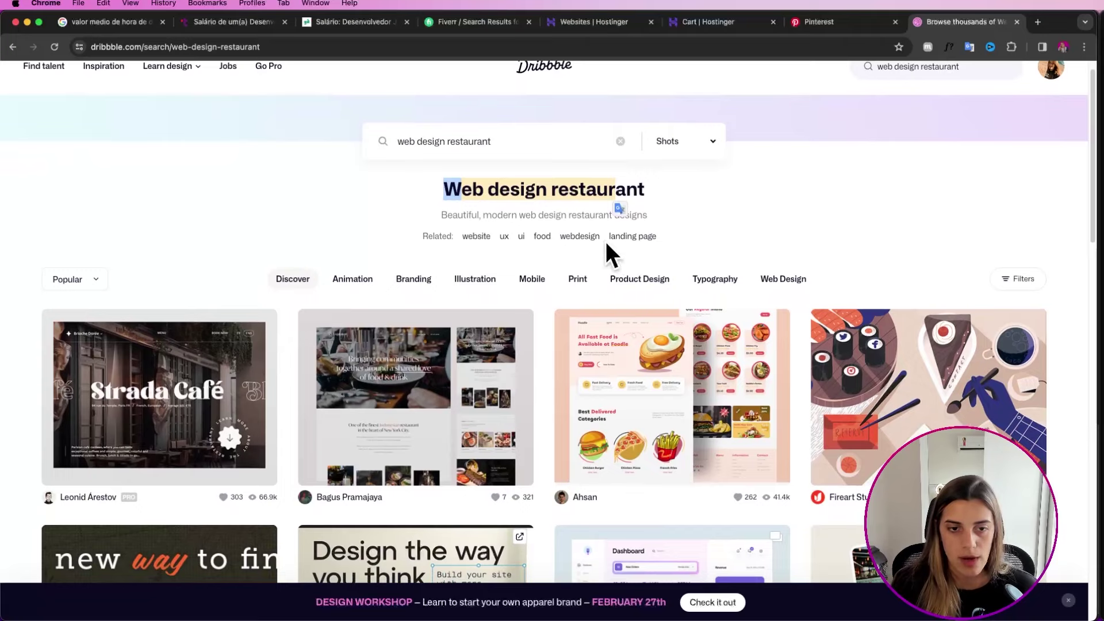
pyautogui.scroll(-4, 653, 309)
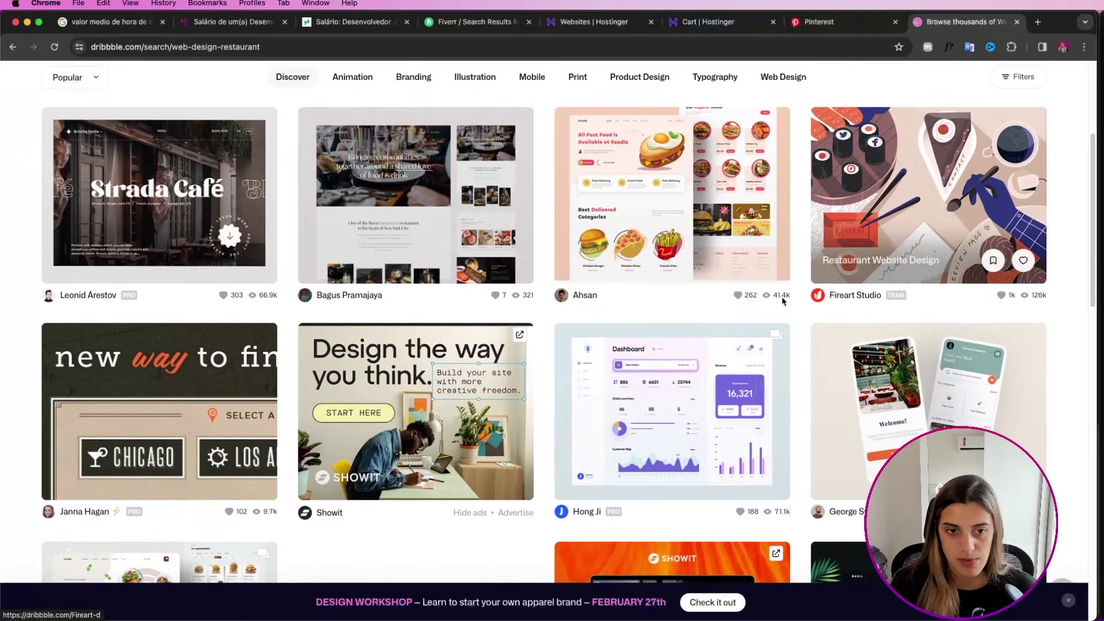
pyautogui.click(616, 215)
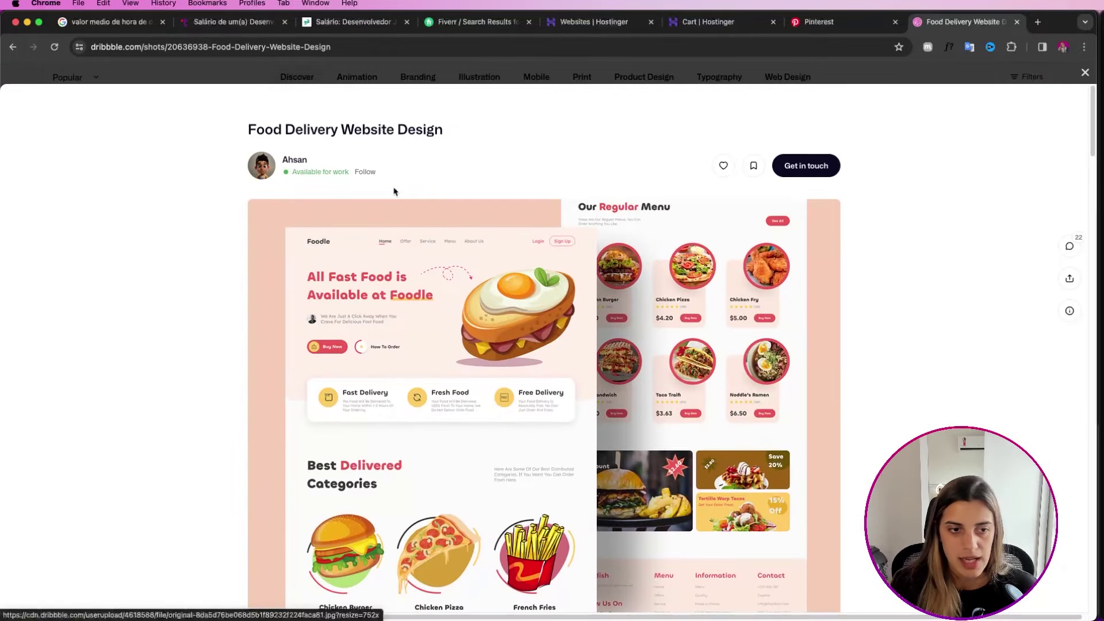
pyautogui.scroll(-5, 651, 374)
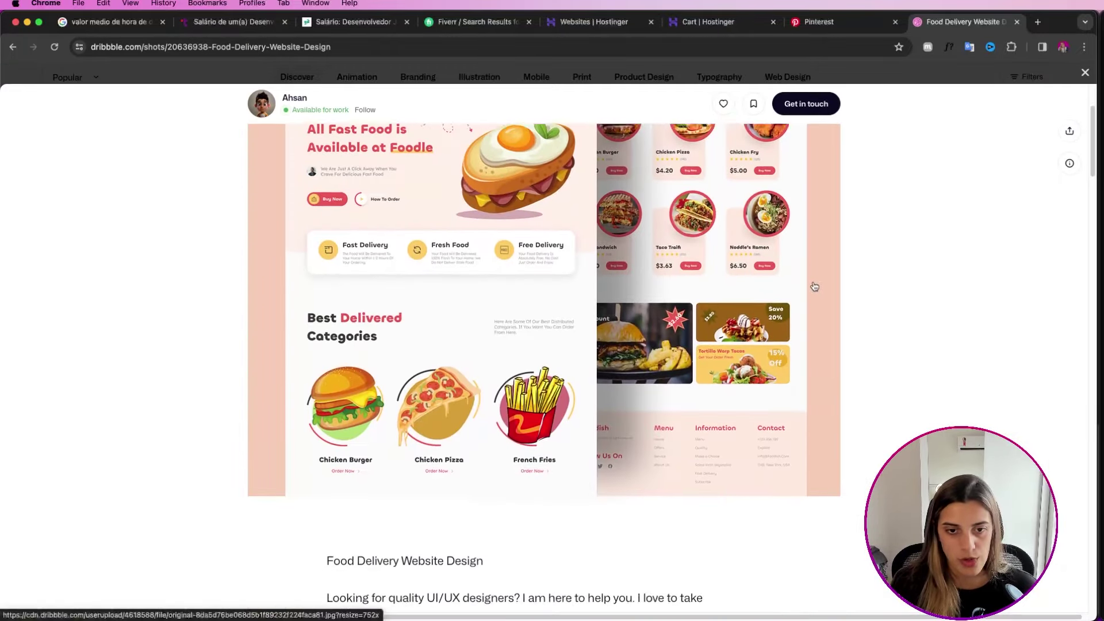
pyautogui.scroll(5, 633, 354)
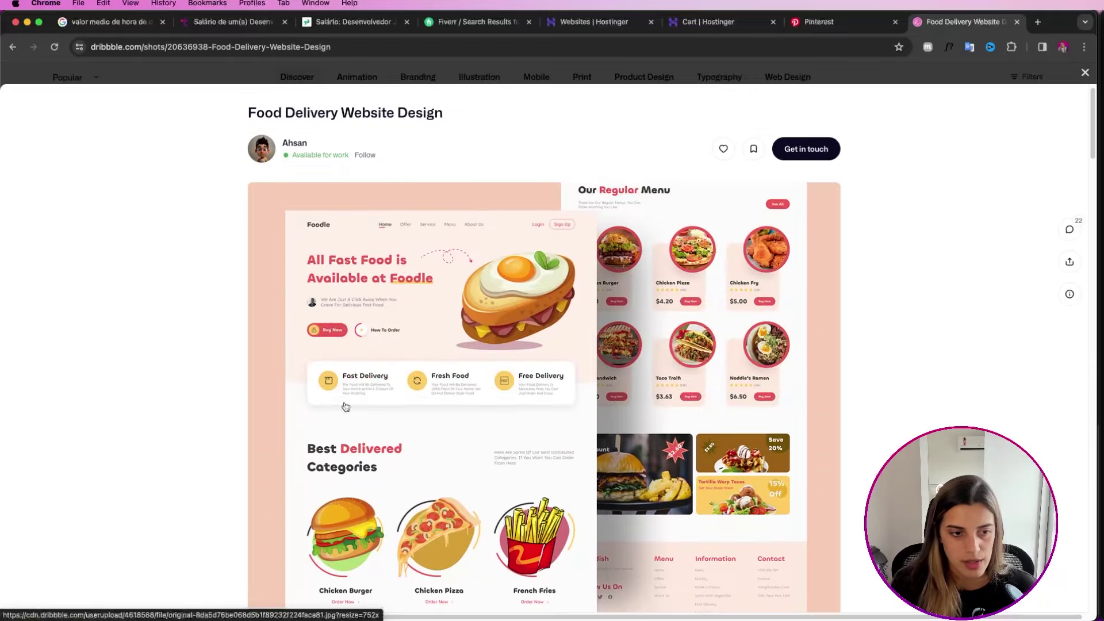
pyautogui.click(972, 72)
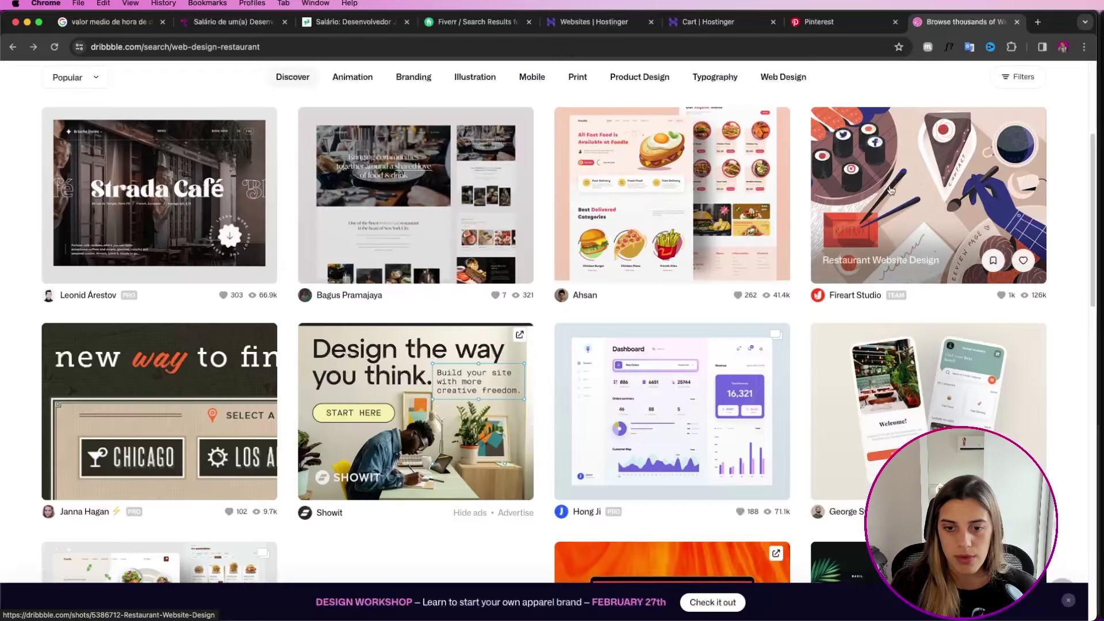
# - Browse more of the restaurant designs and change the search to "web design bakery"
pyautogui.scroll(-6, 826, 237)
pyautogui.scroll(-10, 826, 237)
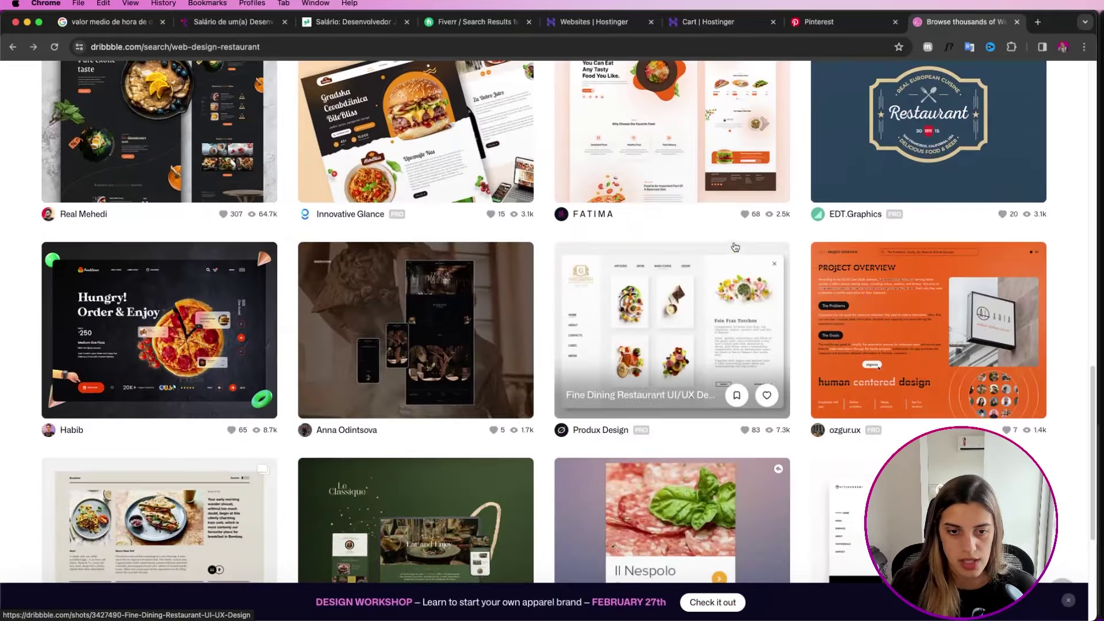
pyautogui.scroll(15, 725, 250)
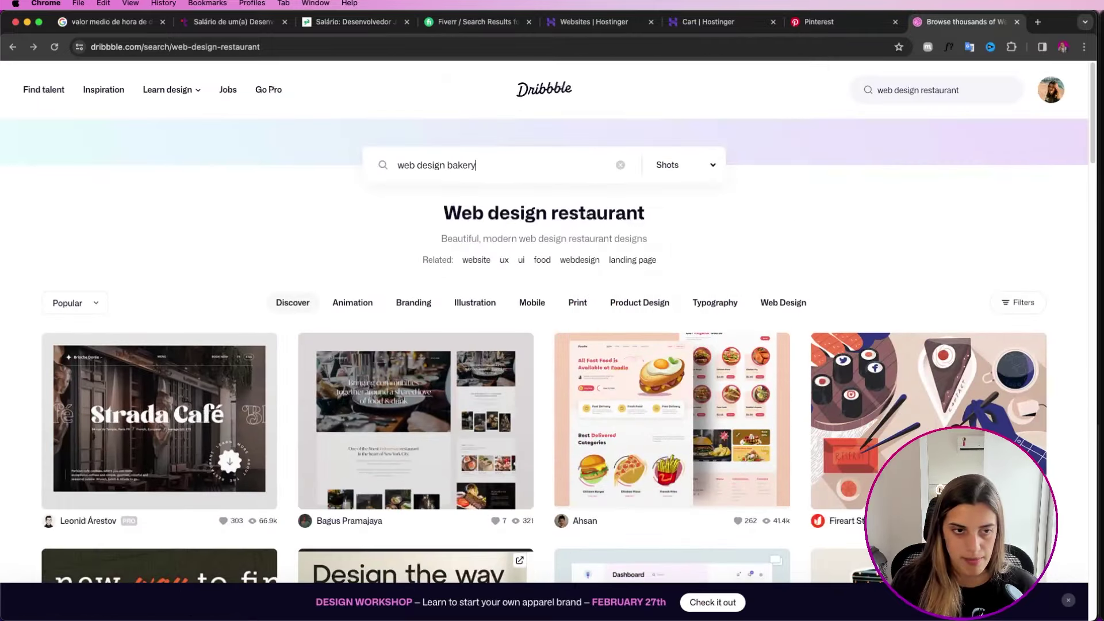
pyautogui.press('Return')
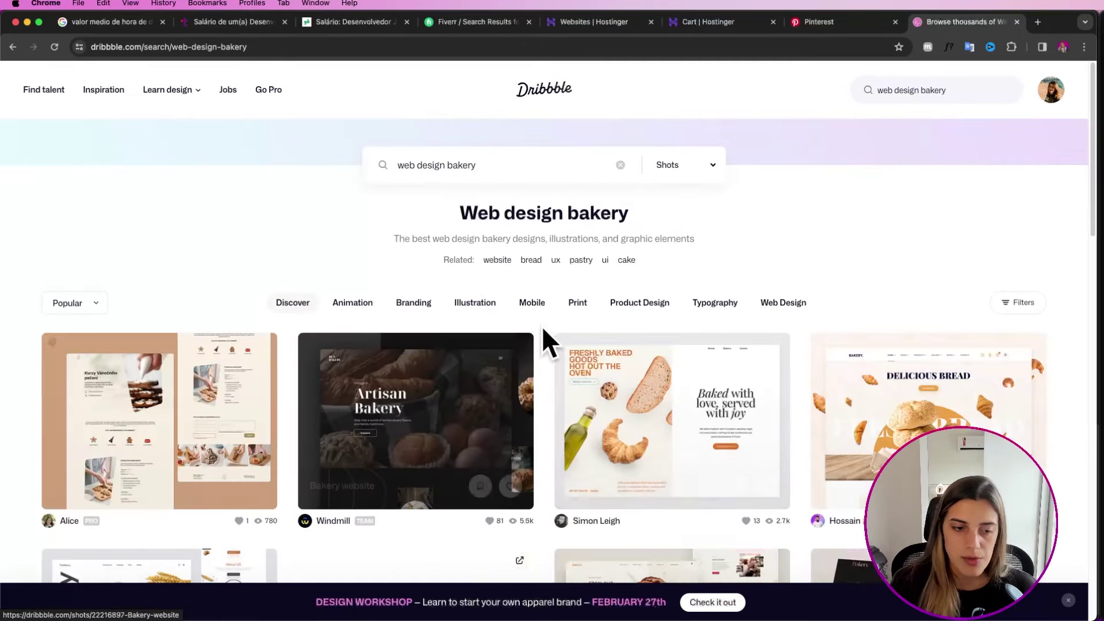
# - Open the "Bakery 2" shot from the bakery results and examine its landing page layout and bakery illustrations
pyautogui.scroll(-1, 574, 296)
pyautogui.scroll(-5, 573, 297)
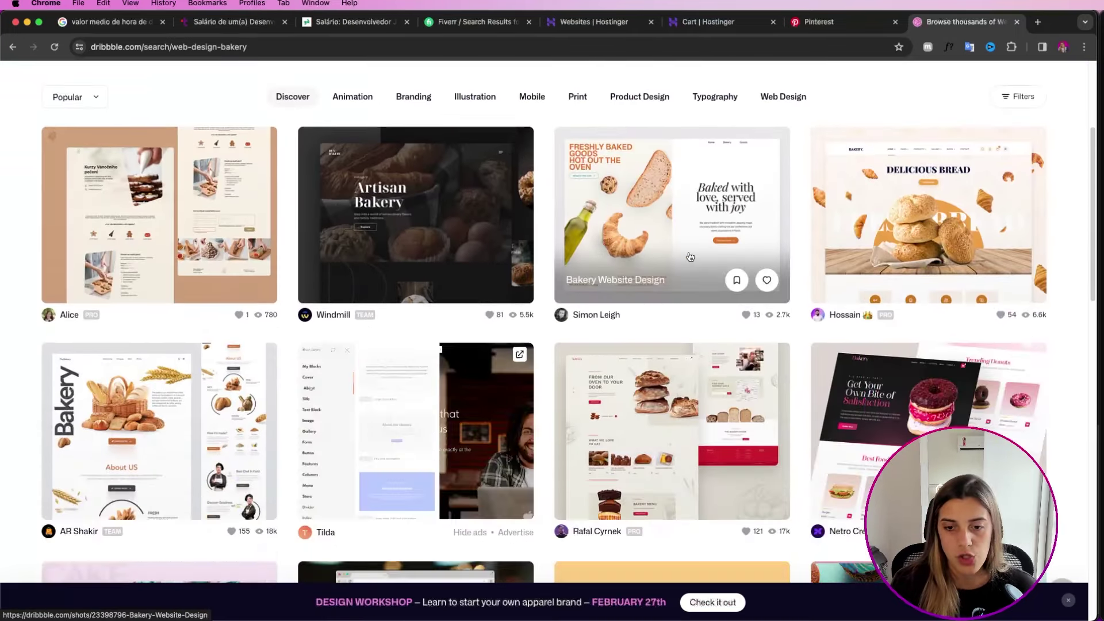
pyautogui.scroll(-6, 846, 275)
pyautogui.click(689, 368)
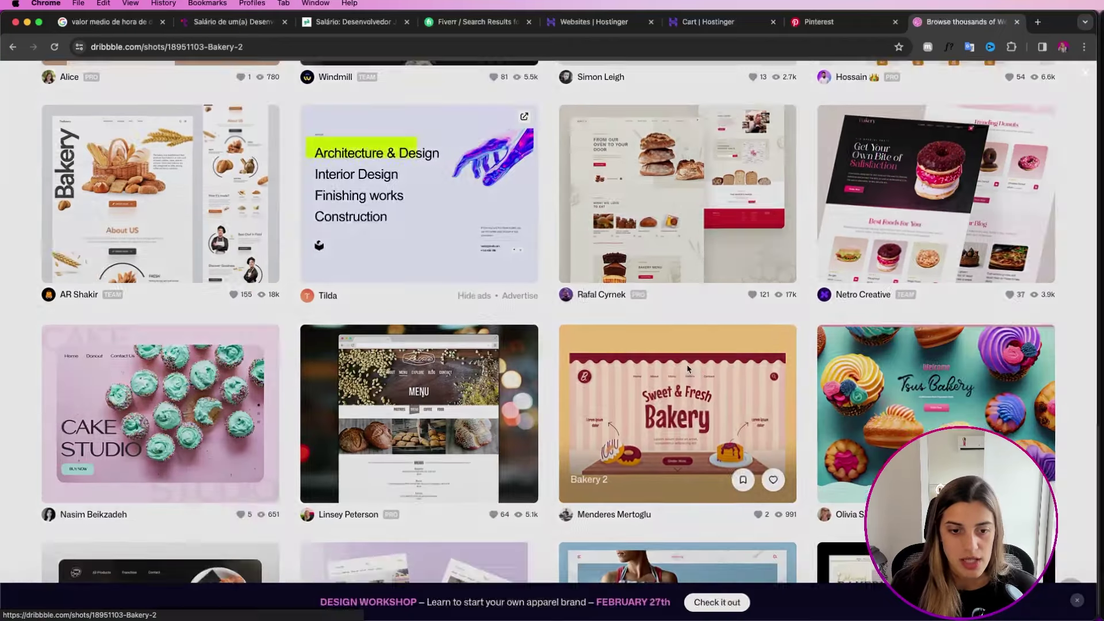
pyautogui.scroll(-2, 573, 265)
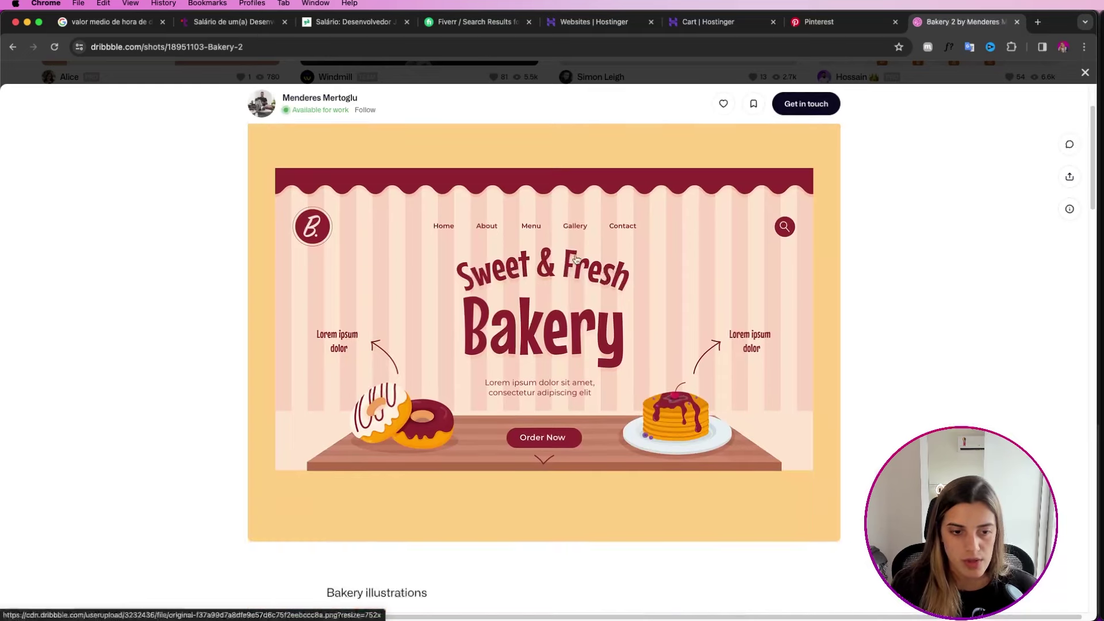
pyautogui.scroll(-15, 551, 304)
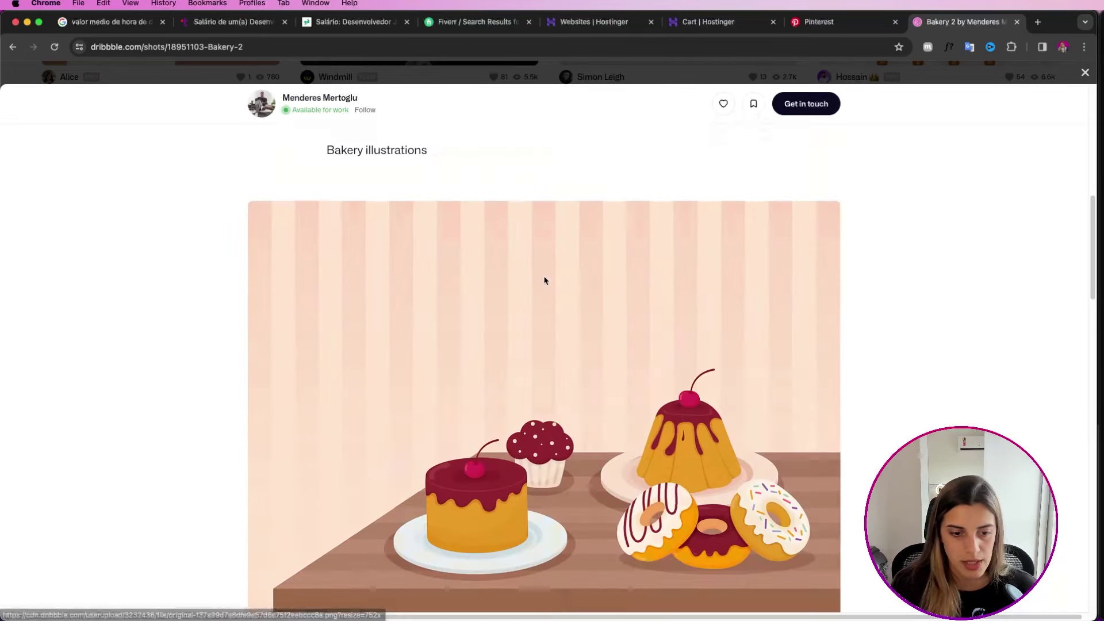
pyautogui.scroll(-8, 575, 304)
pyautogui.scroll(20, 526, 320)
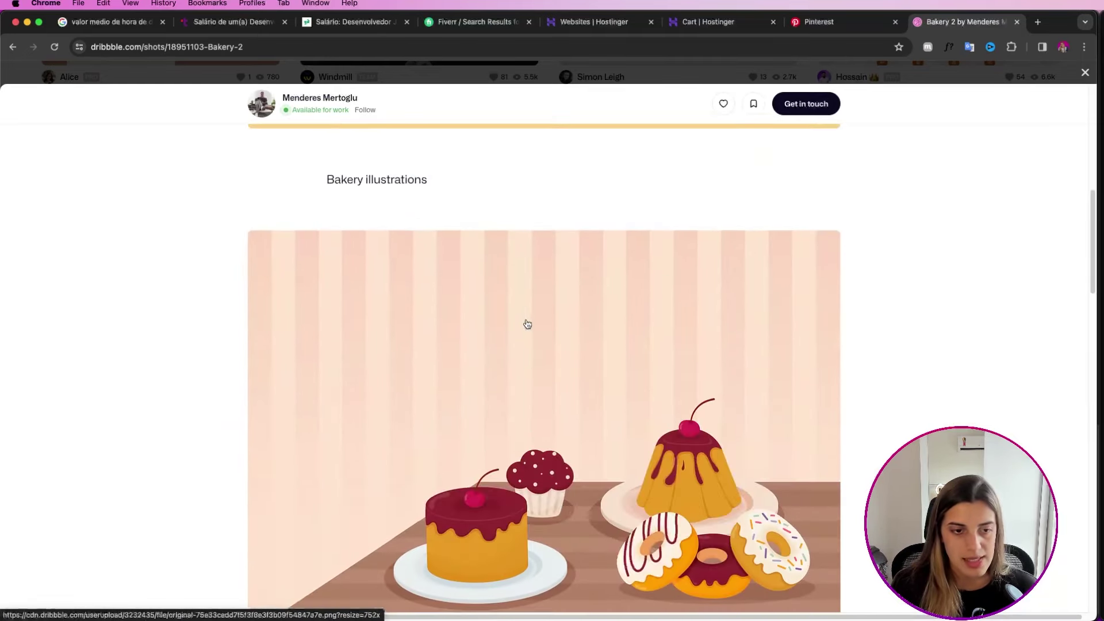
pyautogui.scroll(-3, 661, 345)
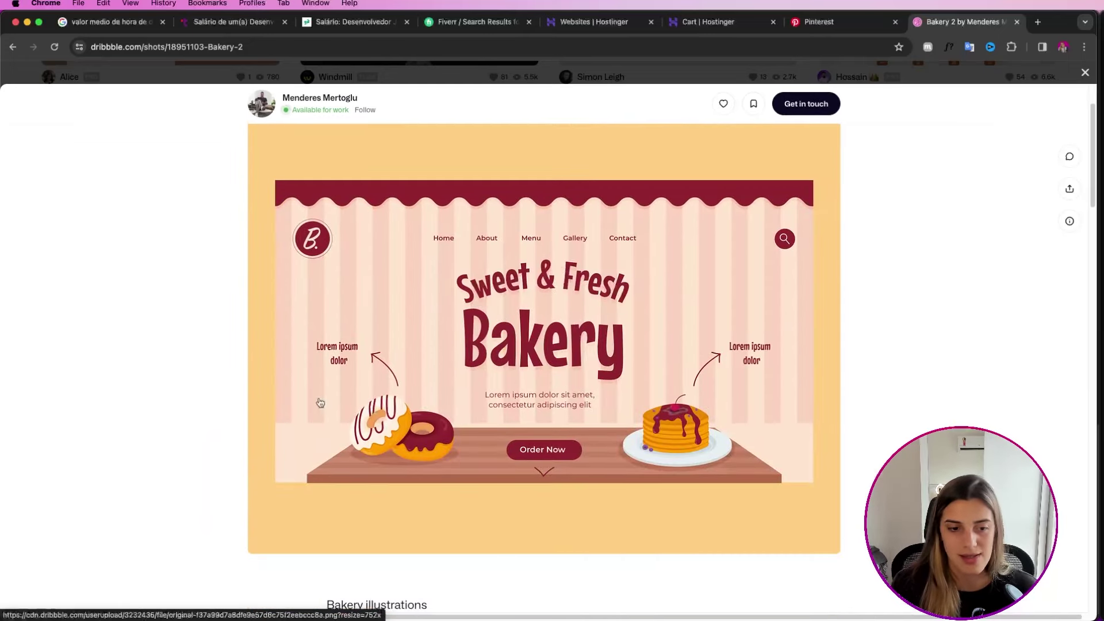
pyautogui.scroll(3, 616, 243)
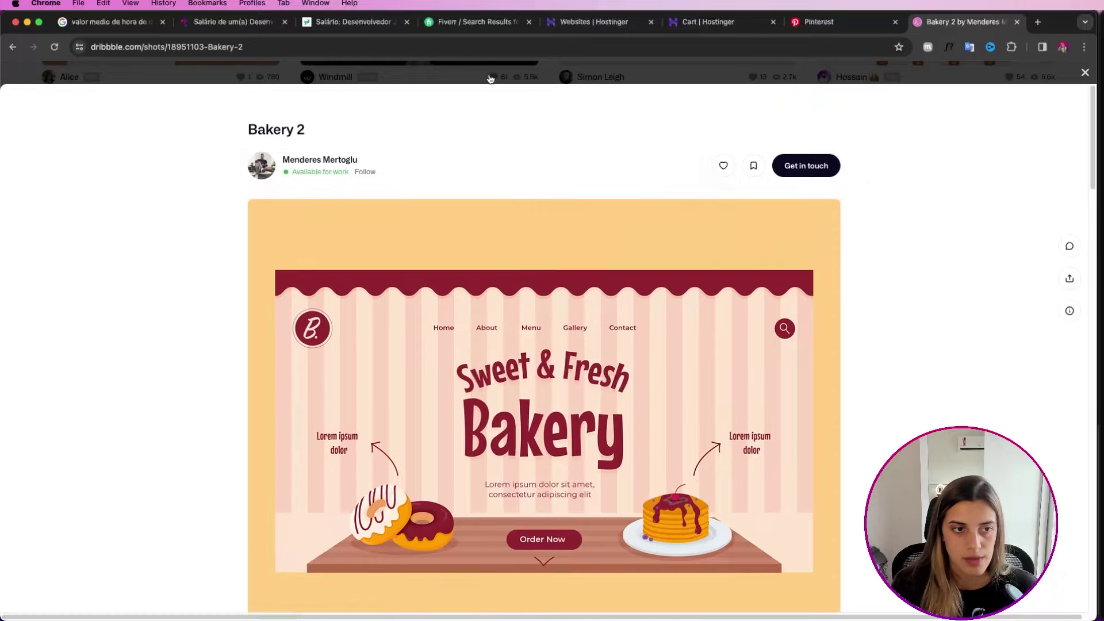
# - Leave and reopen the "Bakery 2" shot, and bring up the request form for contacting its designer
pyautogui.press('Escape')
pyautogui.scroll(1, 528, 200)
pyautogui.scroll(3, 528, 200)
pyautogui.press('super+bracketright')
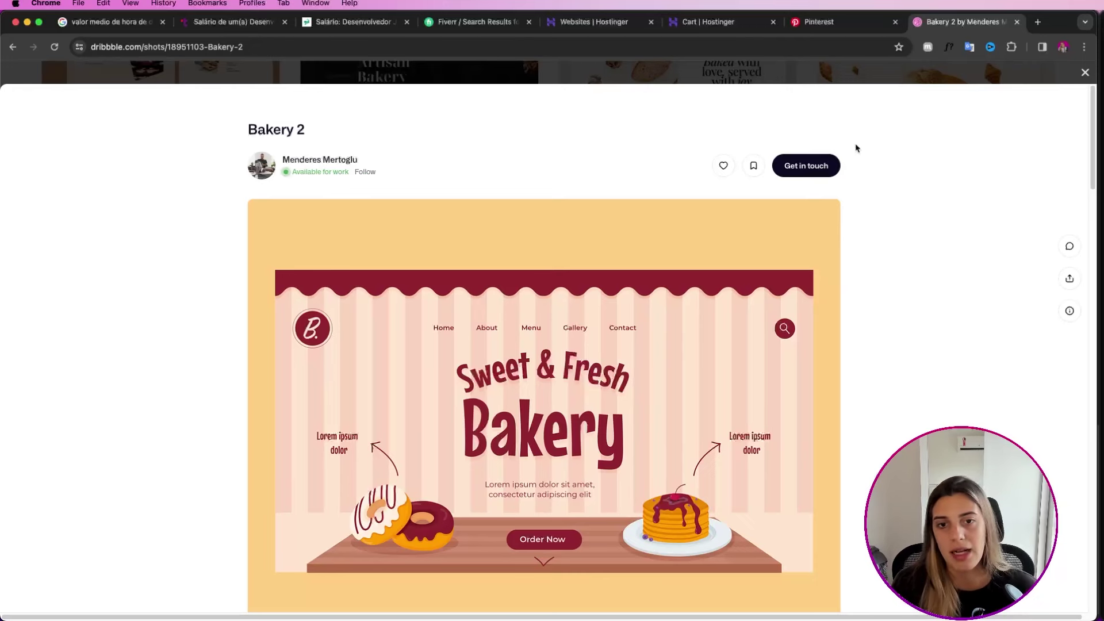
pyautogui.click(802, 165)
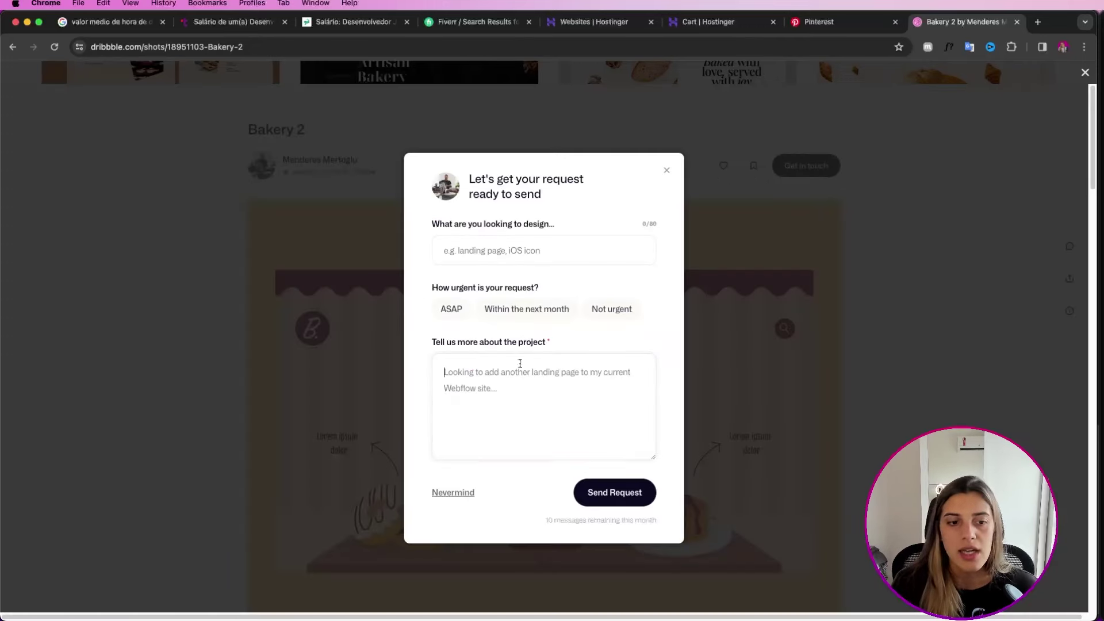
# - Dismiss the designer request form without sending it, return to the bakery results and reopen the "Bakery 2" shot
pyautogui.click(667, 171)
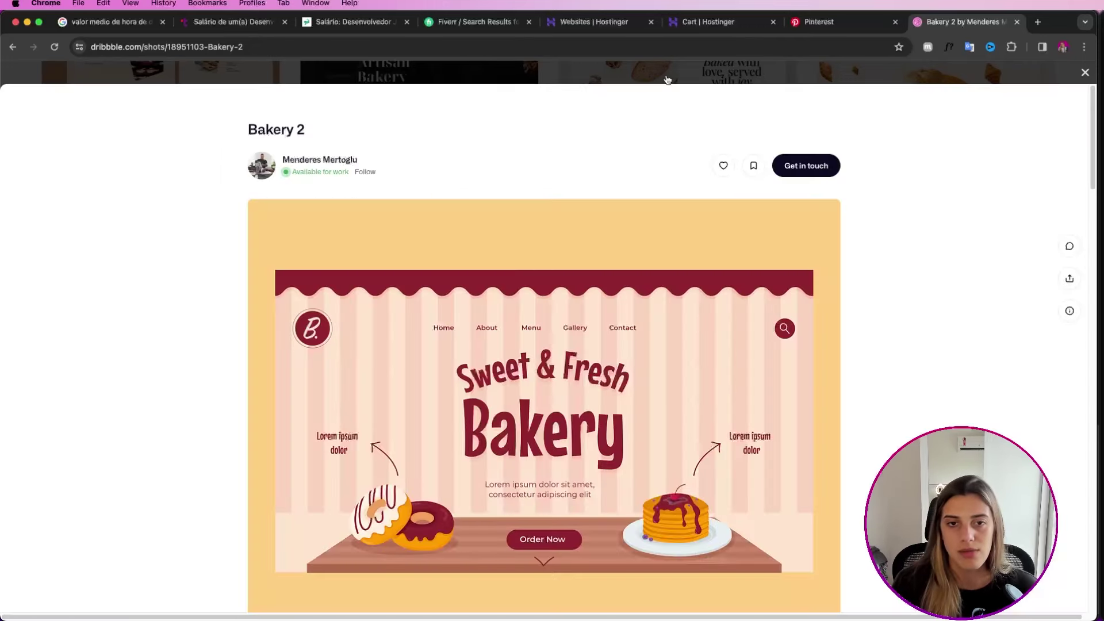
pyautogui.click(667, 79)
pyautogui.scroll(8, 855, 246)
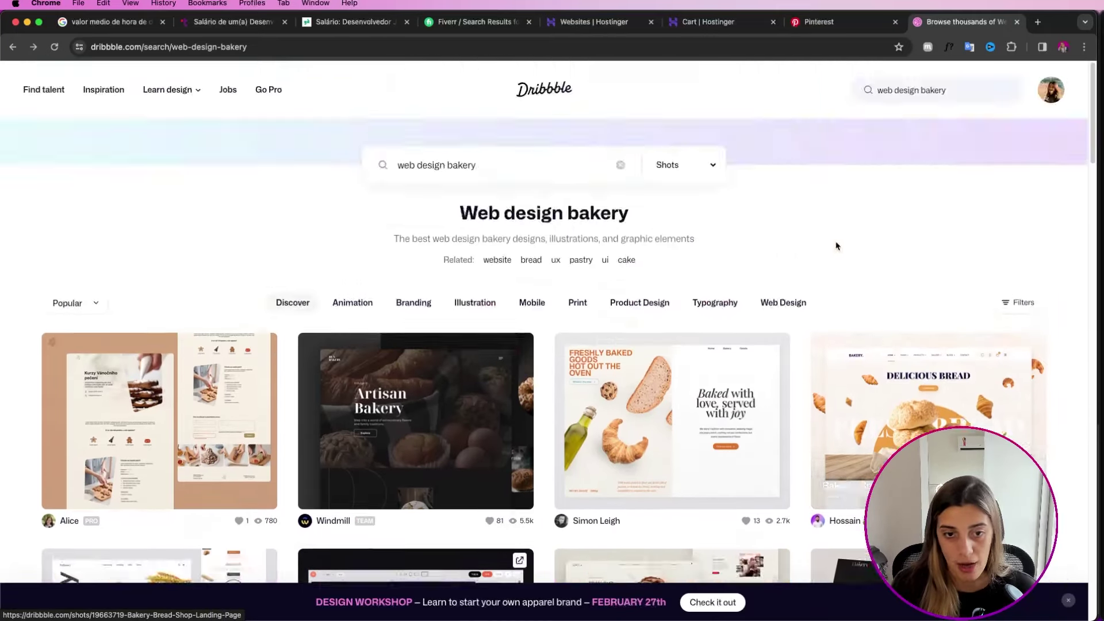
pyautogui.scroll(-8, 855, 246)
pyautogui.click(648, 355)
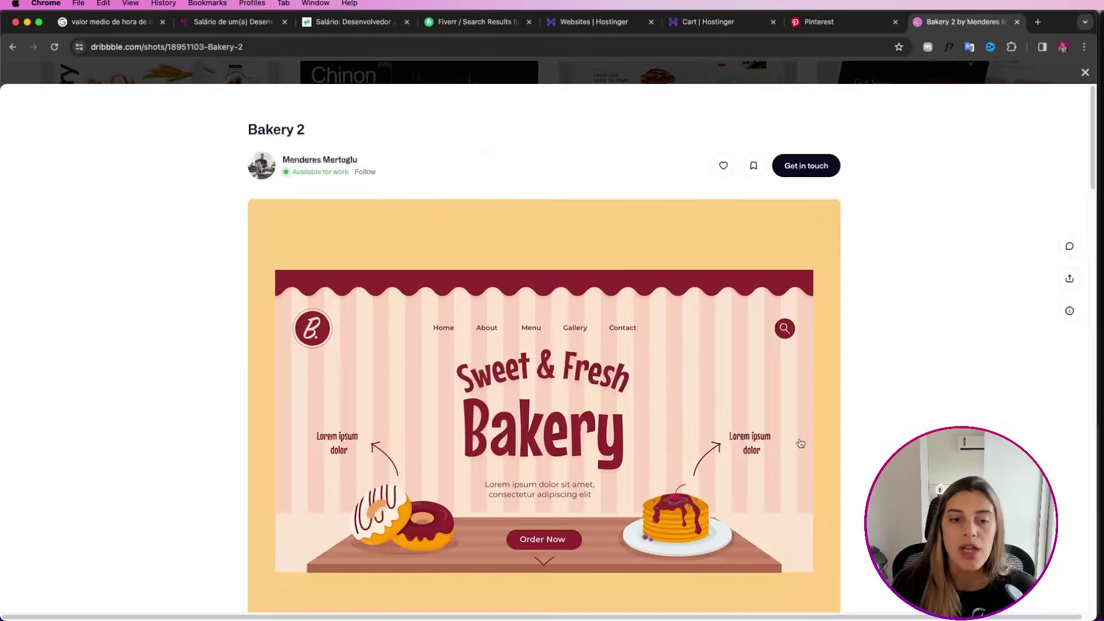
# - Review the "Bakery 2" shot and its designer's other work, then like the shot and return to the results
pyautogui.scroll(-15, 723, 271)
pyautogui.scroll(6, 723, 268)
pyautogui.scroll(-15, 722, 262)
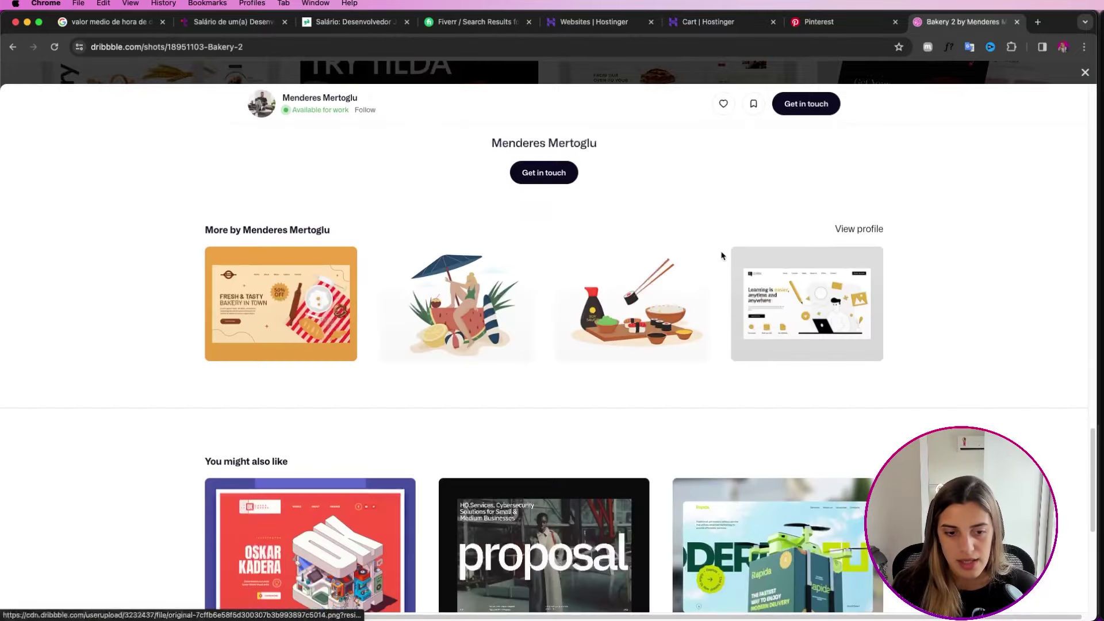
pyautogui.scroll(6, 724, 253)
pyautogui.scroll(10, 723, 252)
pyautogui.click(724, 165)
pyautogui.press('Escape')
# - Browse more bakery results and open the "Bakery Website" shot headed "Discover the sweet specialties of Bordeaux"
pyautogui.scroll(-1, 621, 217)
pyautogui.scroll(-12, 622, 217)
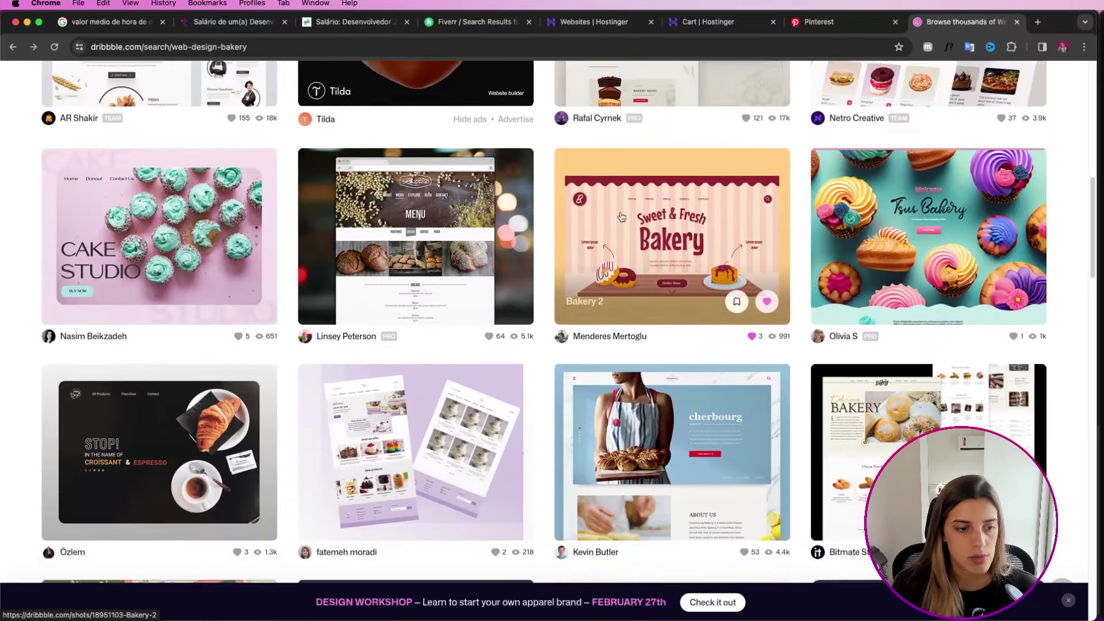
pyautogui.scroll(-2, 623, 217)
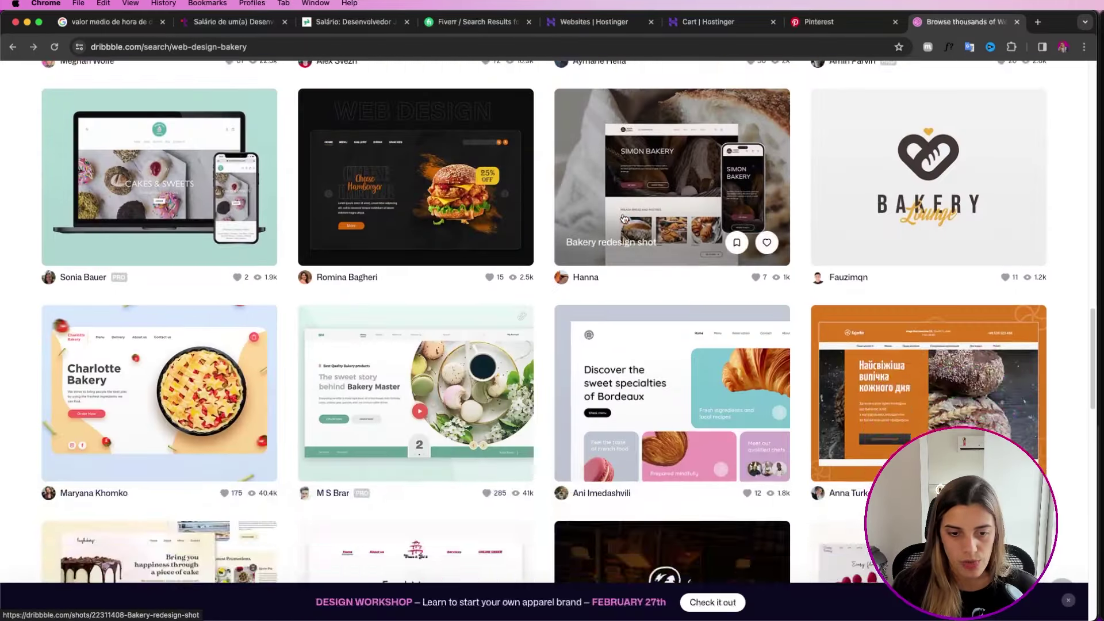
pyautogui.click(609, 340)
pyautogui.scroll(-4, 597, 263)
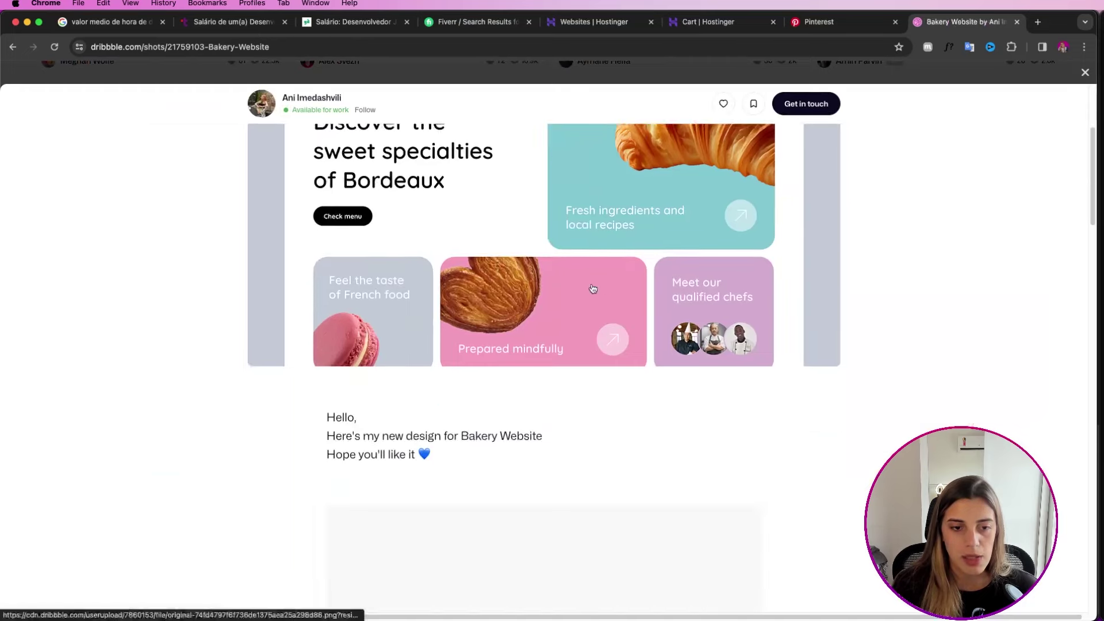
# - Review the "Bakery Website" shot's layout and description, like the shot and return to the results
pyautogui.scroll(3, 553, 282)
pyautogui.scroll(-3, 547, 316)
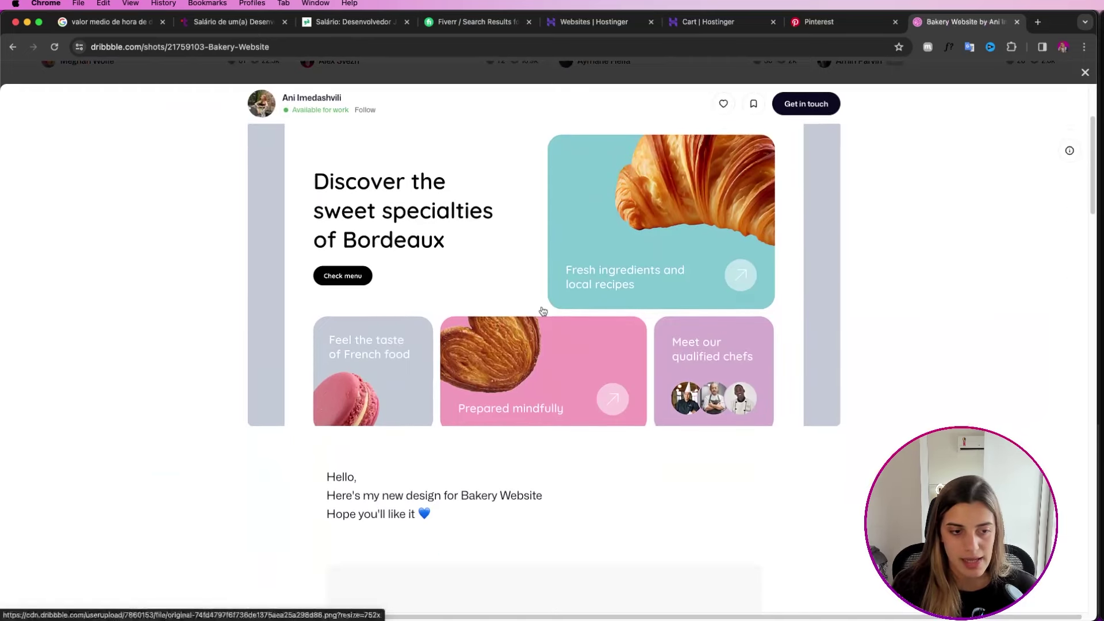
pyautogui.scroll(-8, 574, 320)
pyautogui.scroll(2, 583, 322)
pyautogui.scroll(10, 582, 323)
pyautogui.scroll(-1, 632, 271)
pyautogui.scroll(1, 632, 270)
pyautogui.click(724, 165)
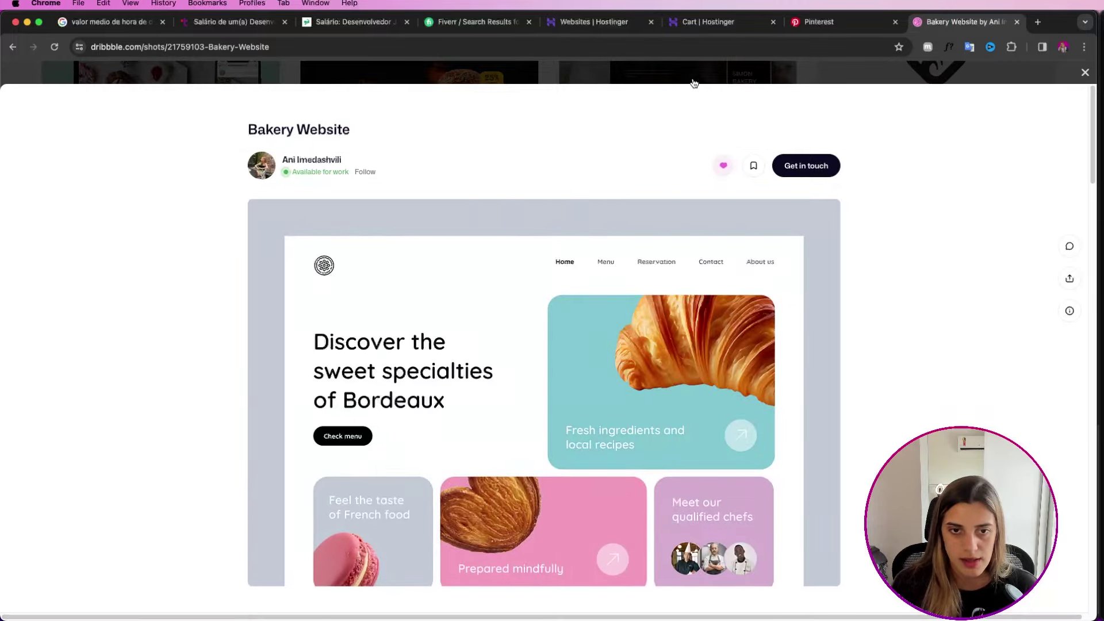
pyautogui.click(694, 82)
# - Open the purple "bakery shop" shot from further down the results, look at its layout and close it
pyautogui.scroll(-4, 626, 295)
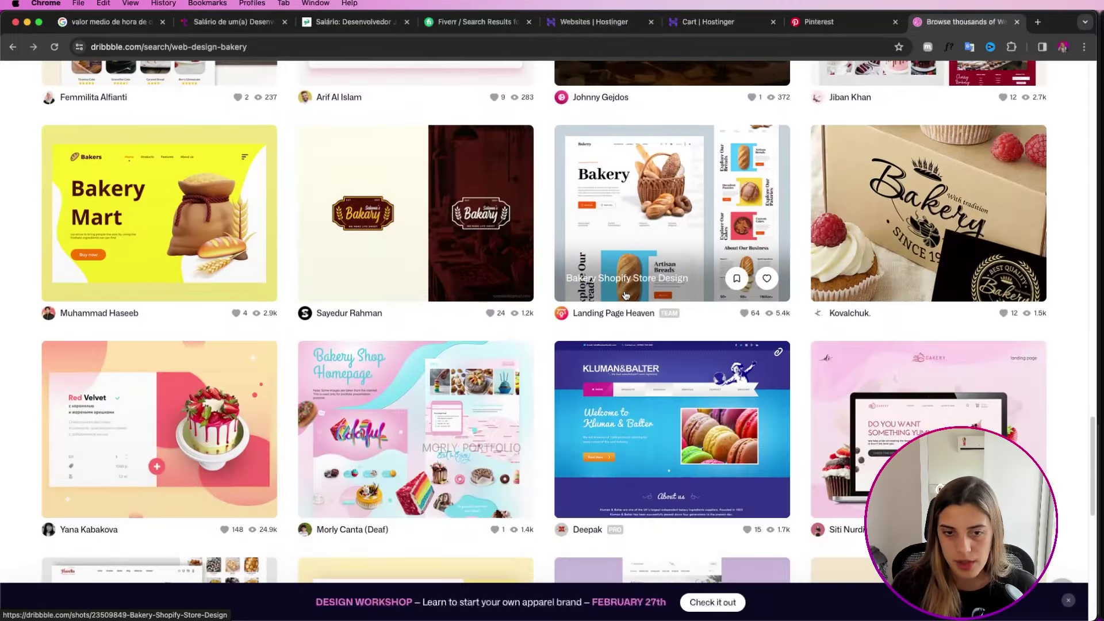
pyautogui.click(741, 299)
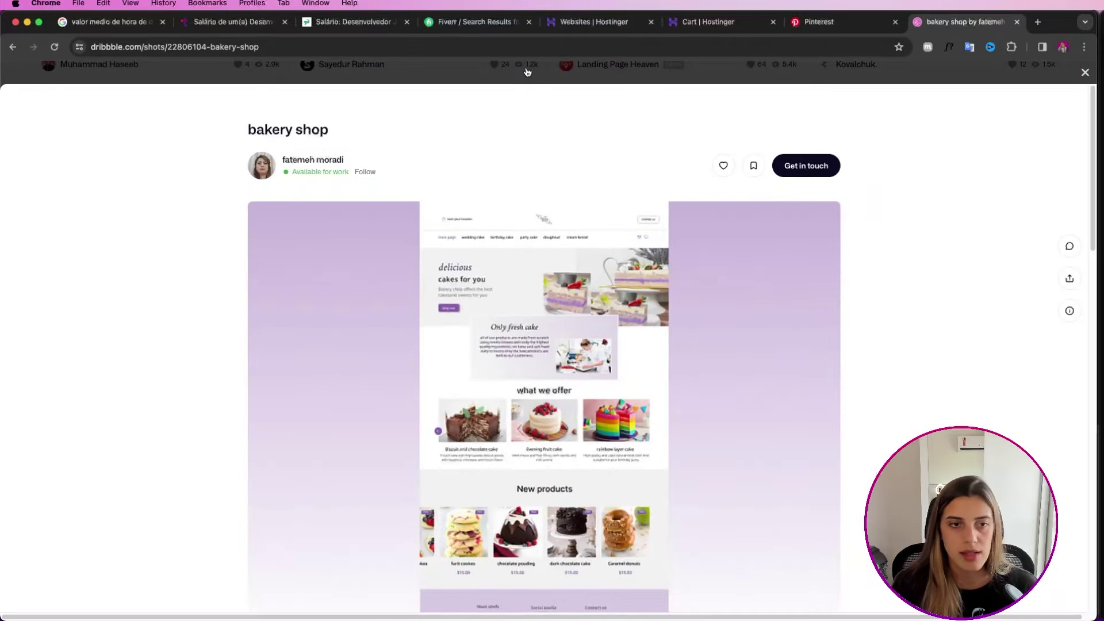
pyautogui.click(572, 79)
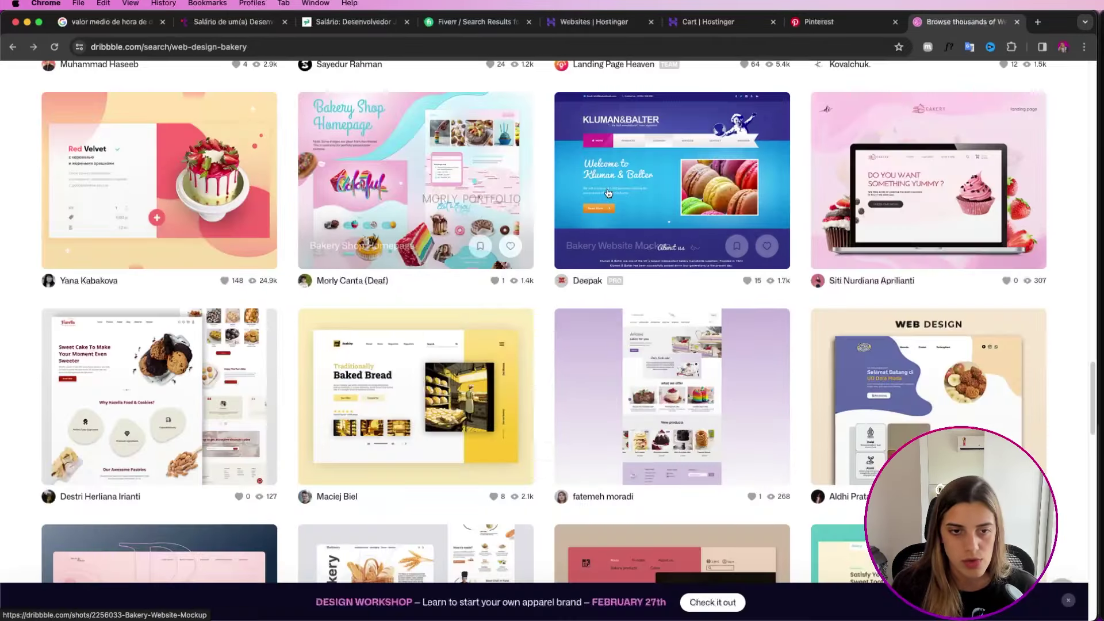
# - Browse deeper into the bakery results, examine the "bakery" shot showing the Bakesy app, and close it
pyautogui.scroll(-4, 478, 235)
pyautogui.scroll(-18, 478, 234)
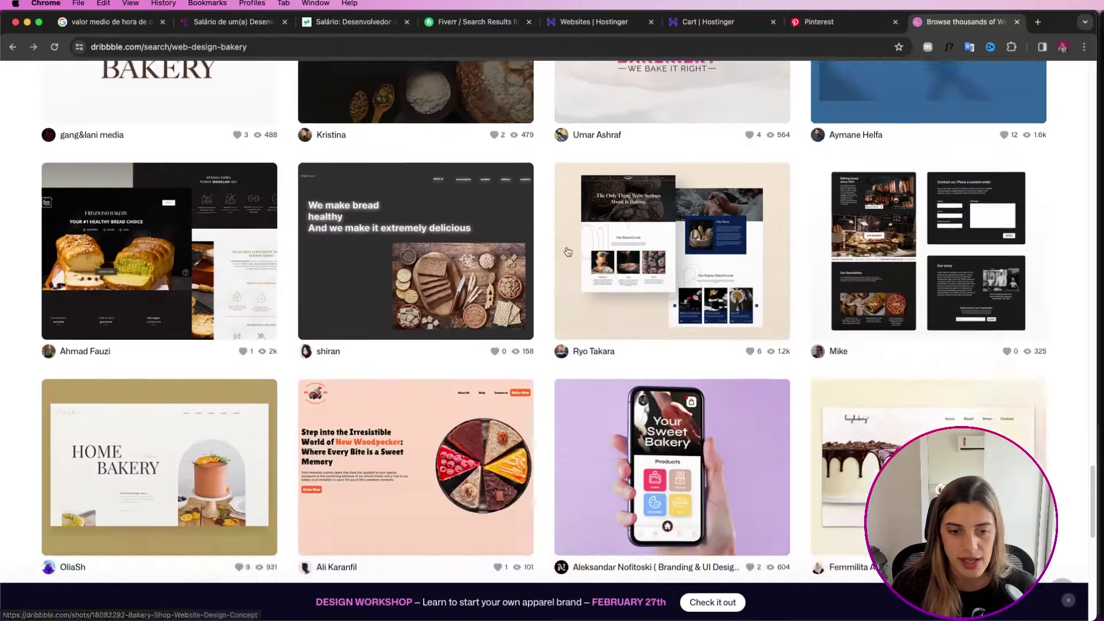
pyautogui.scroll(-5, 614, 284)
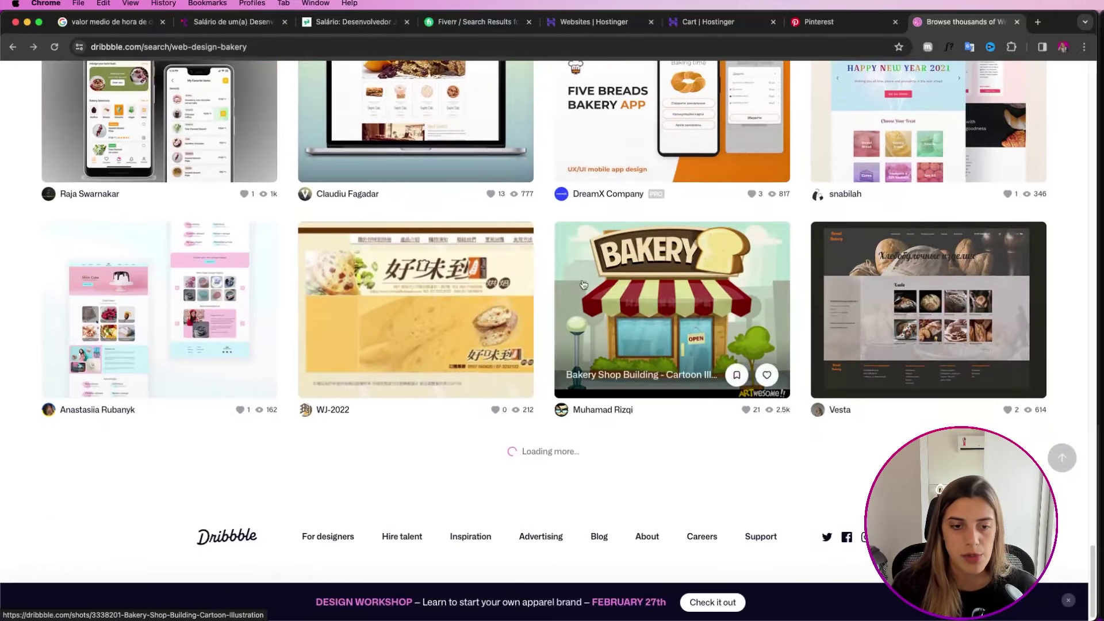
pyautogui.scroll(-7, 558, 264)
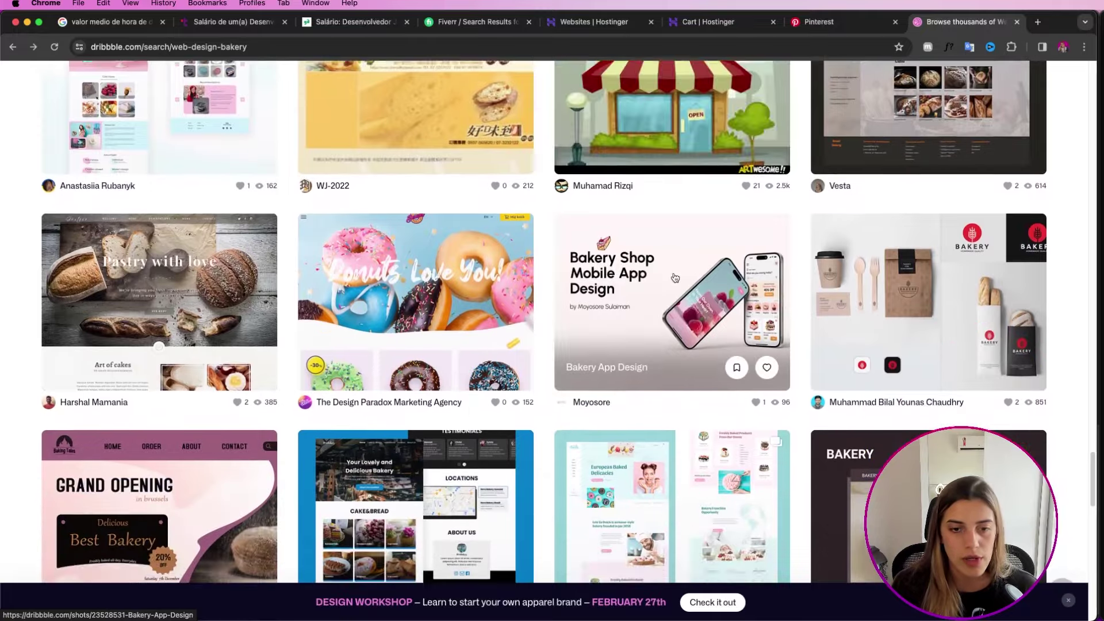
pyautogui.scroll(-2, 676, 277)
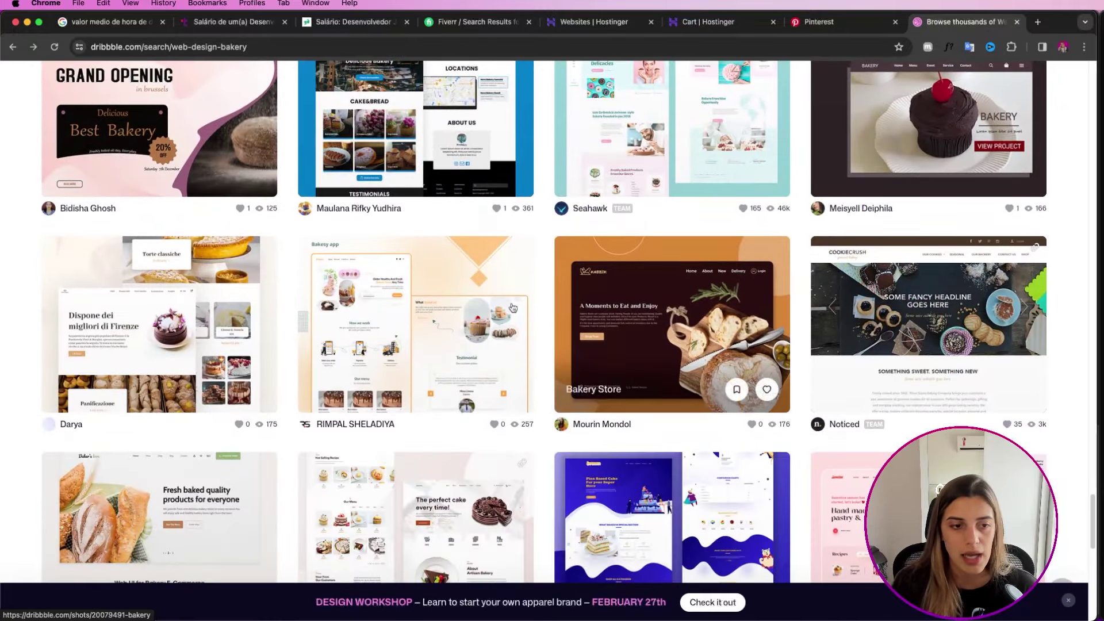
pyautogui.click(443, 303)
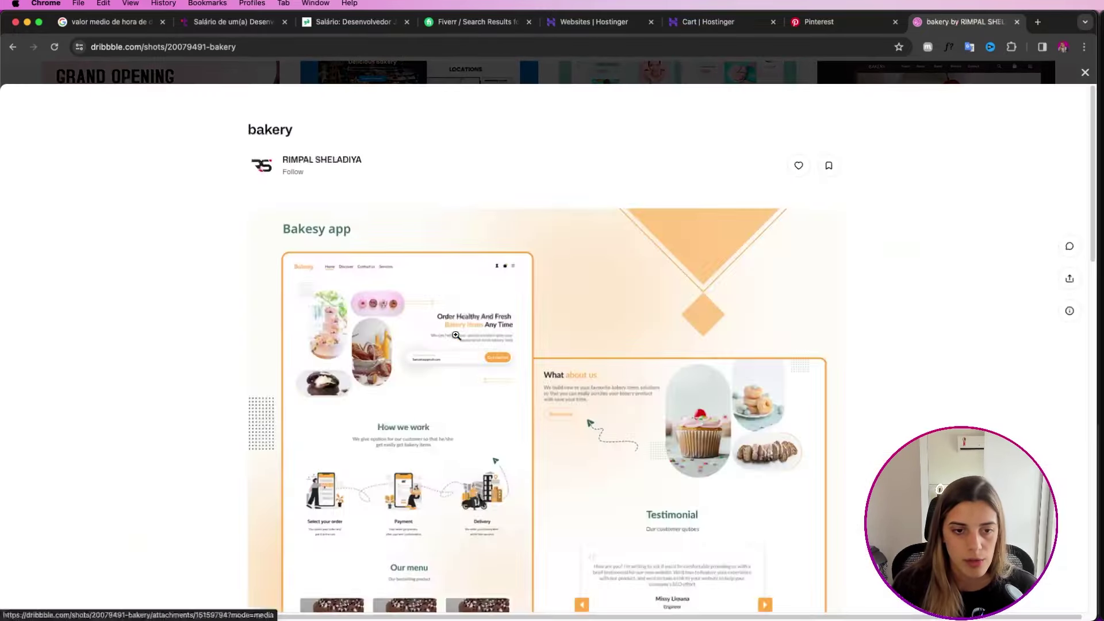
pyautogui.scroll(-5, 599, 224)
pyautogui.scroll(4, 391, 162)
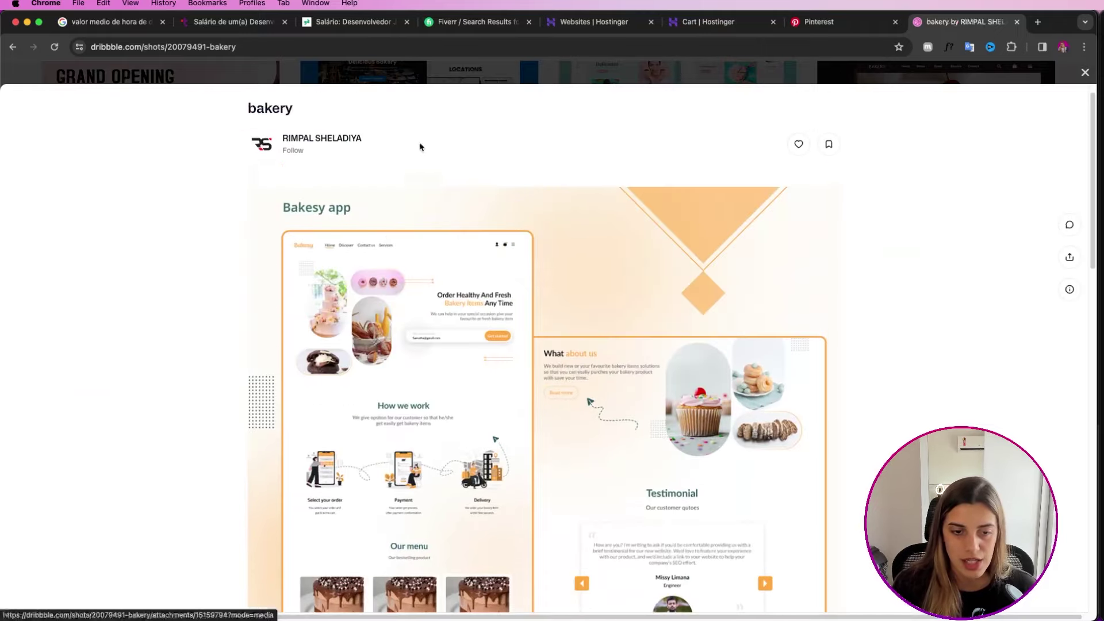
pyautogui.click(495, 73)
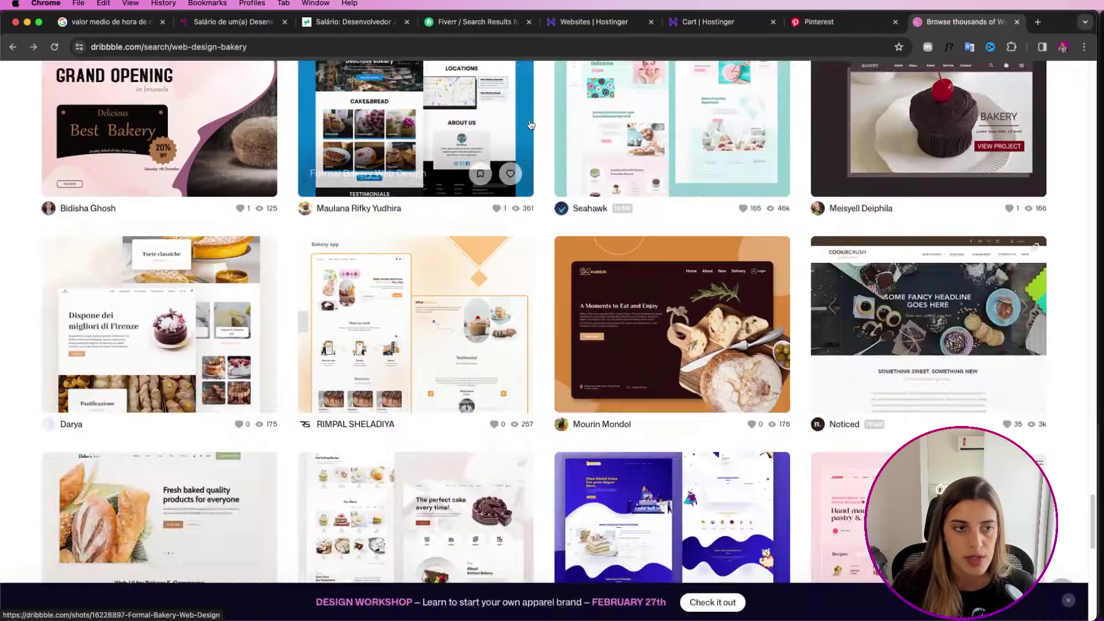
# - Open and like the "Cake Shop Bakery Web Design Mockup" shot, and examine its full-page layout image
pyautogui.scroll(3, 651, 317)
pyautogui.click(651, 317)
pyautogui.scroll(-1, 651, 317)
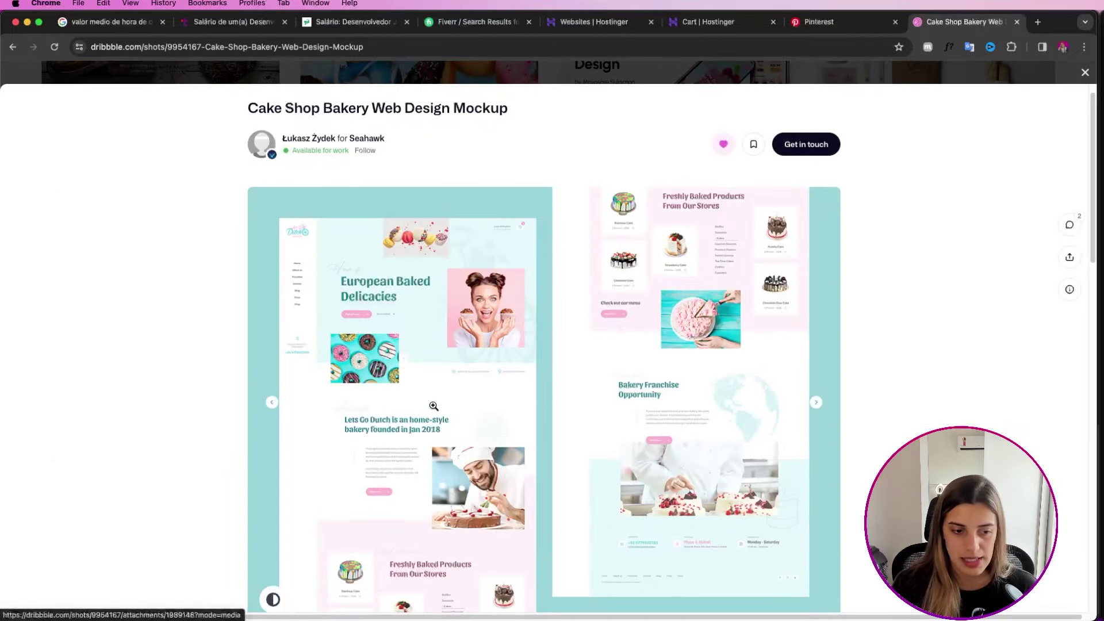
pyautogui.scroll(-3, 458, 426)
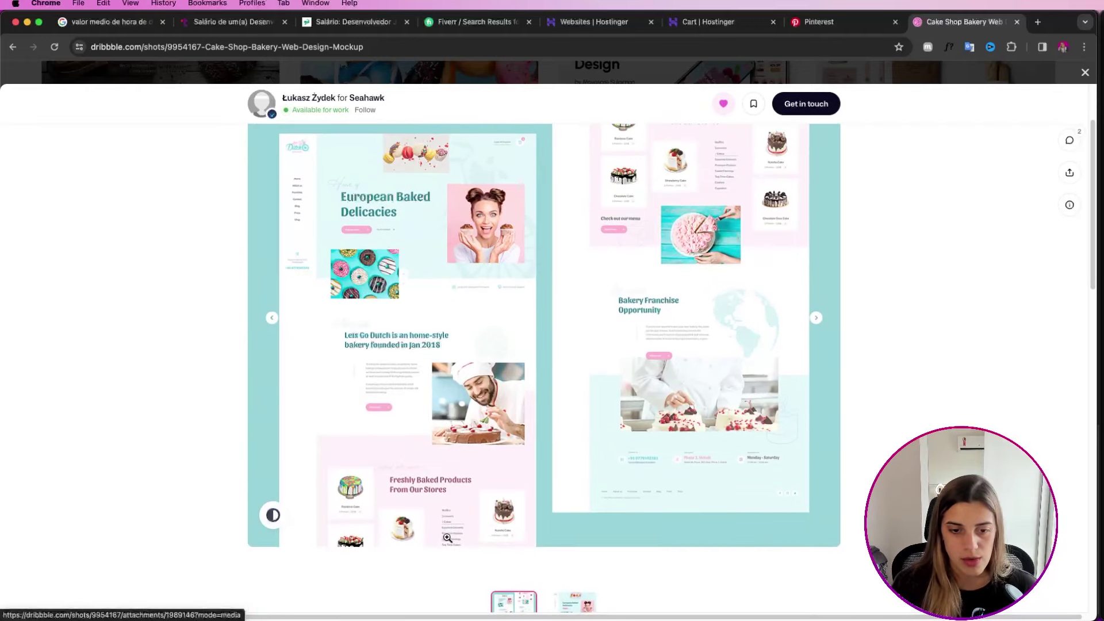
pyautogui.scroll(-2, 540, 427)
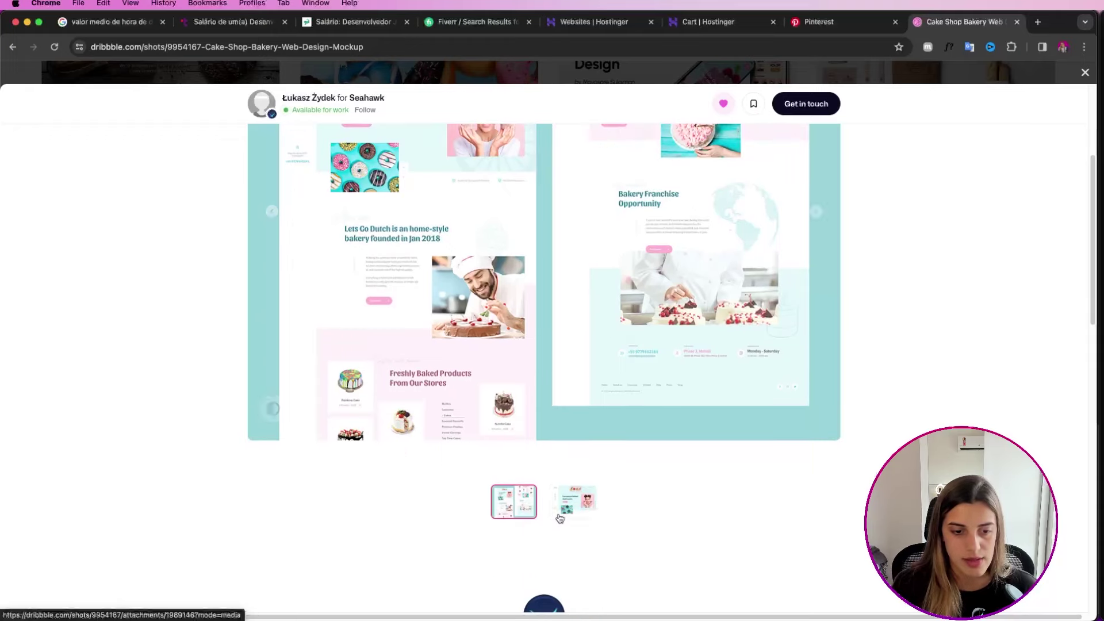
# - View the cake shop mockup's second image with the "European Baked Delicacies" header, and switch back to the first image
pyautogui.press('Right')
pyautogui.scroll(6, 553, 411)
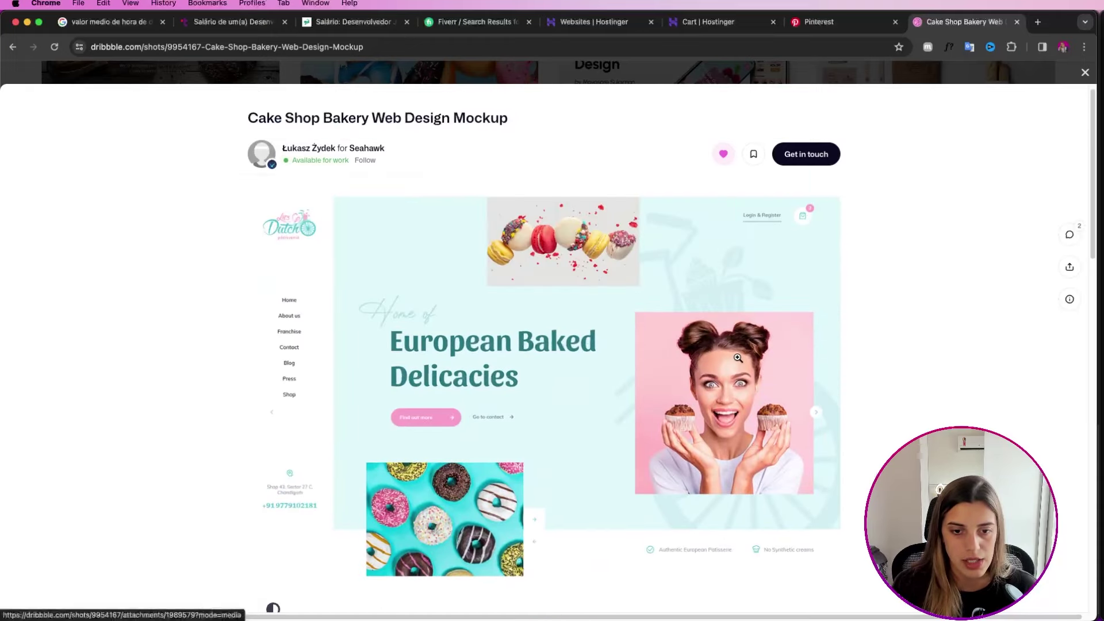
pyautogui.scroll(-1, 675, 364)
pyautogui.scroll(-3, 594, 476)
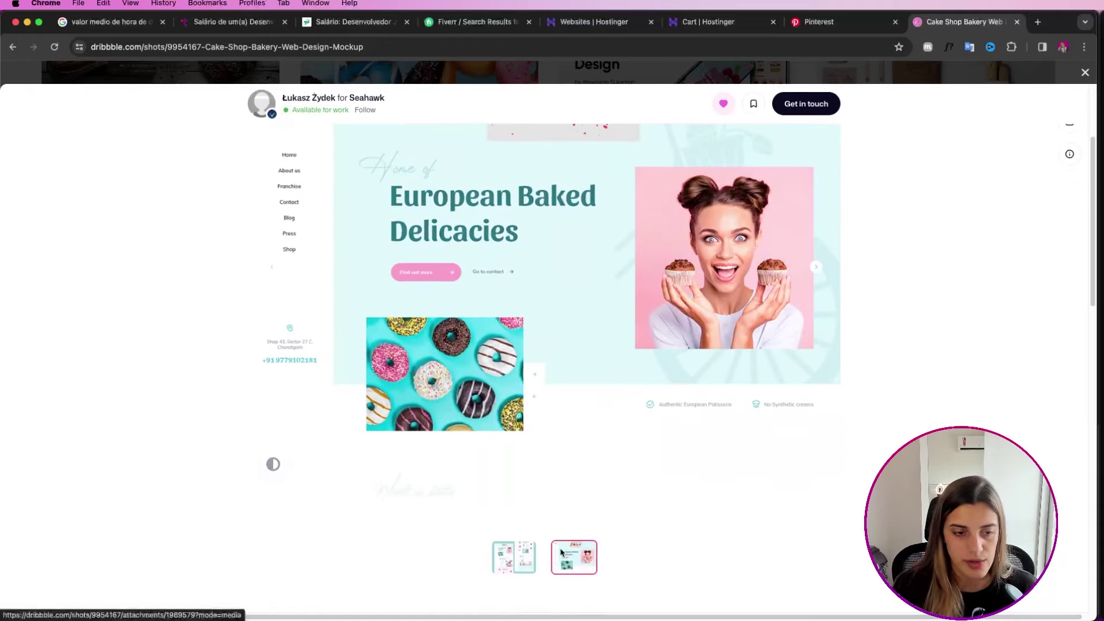
pyautogui.click(528, 552)
# - Check the team's other designs below the cake shop mockup, close the shot and skim back up through the bakery results
pyautogui.scroll(-9, 575, 437)
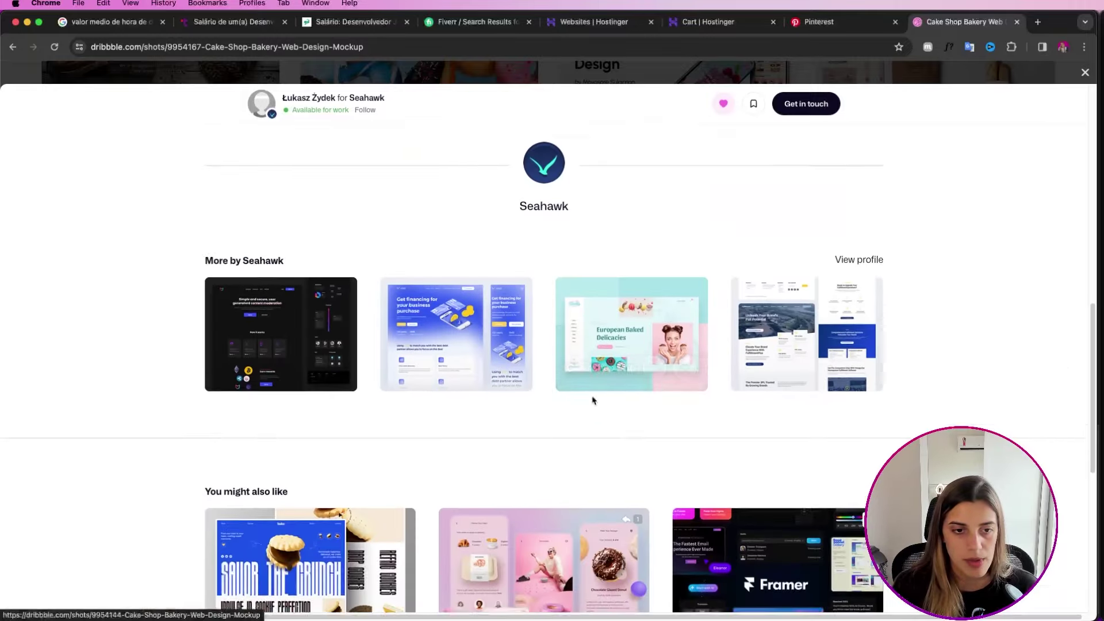
pyautogui.scroll(3, 598, 386)
pyautogui.scroll(10, 602, 377)
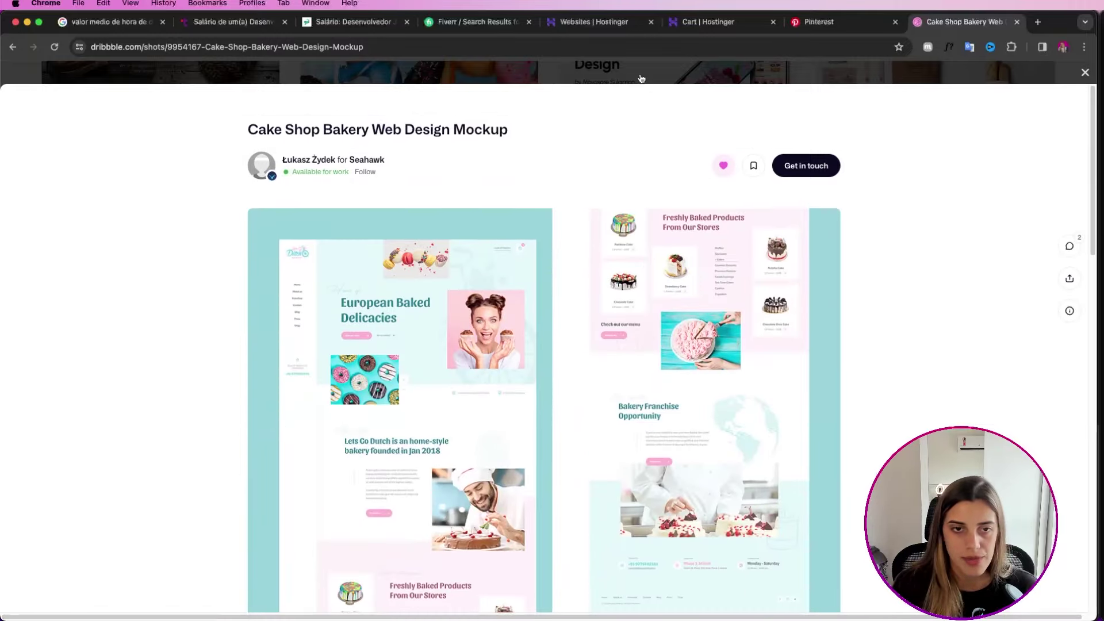
pyautogui.press('Escape')
pyautogui.scroll(-5, 703, 252)
pyautogui.scroll(20, 691, 264)
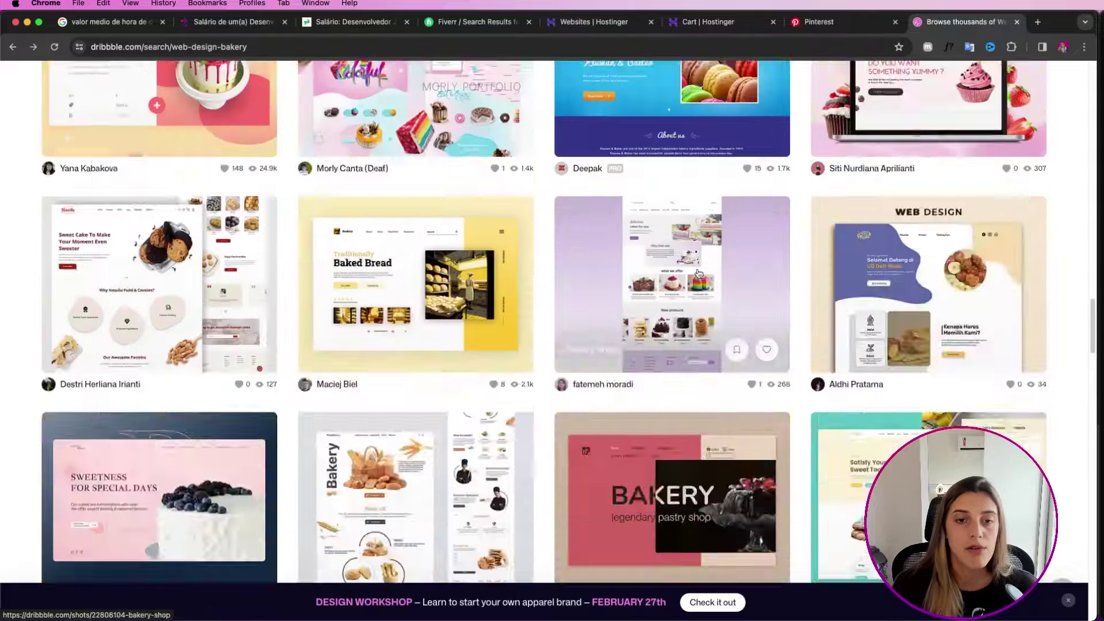
pyautogui.scroll(10, 688, 276)
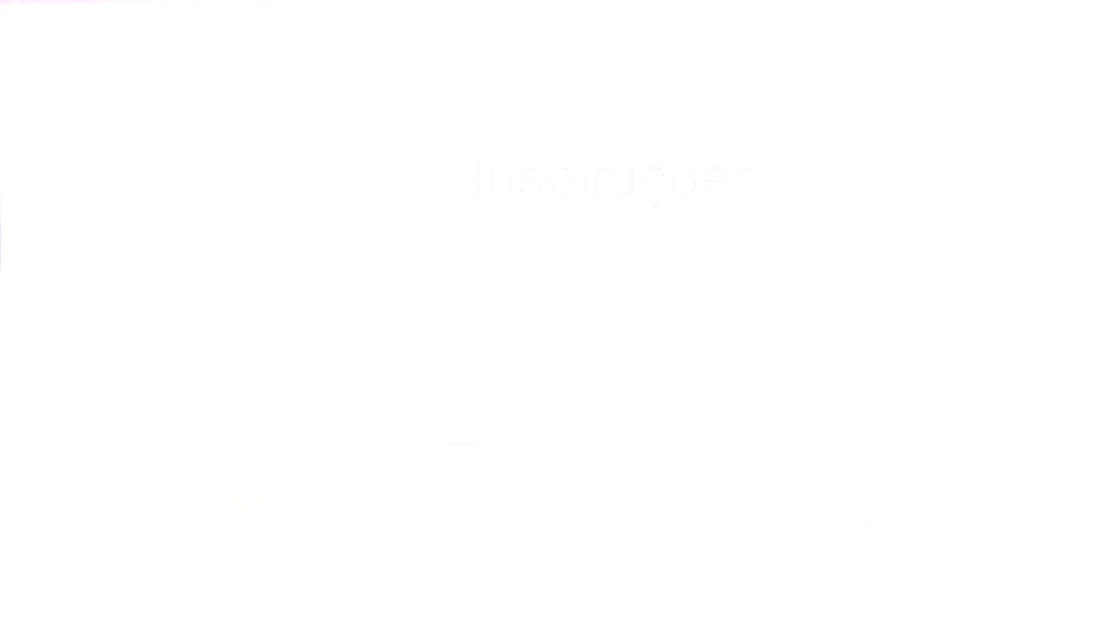
# - Switch to the Figma portfolio file and examine the three bakery designs under "Inspirações" on the freelance page, comparing their layouts
pyautogui.scroll(-3, 784, 222)
pyautogui.hscroll(2, 661, 235)
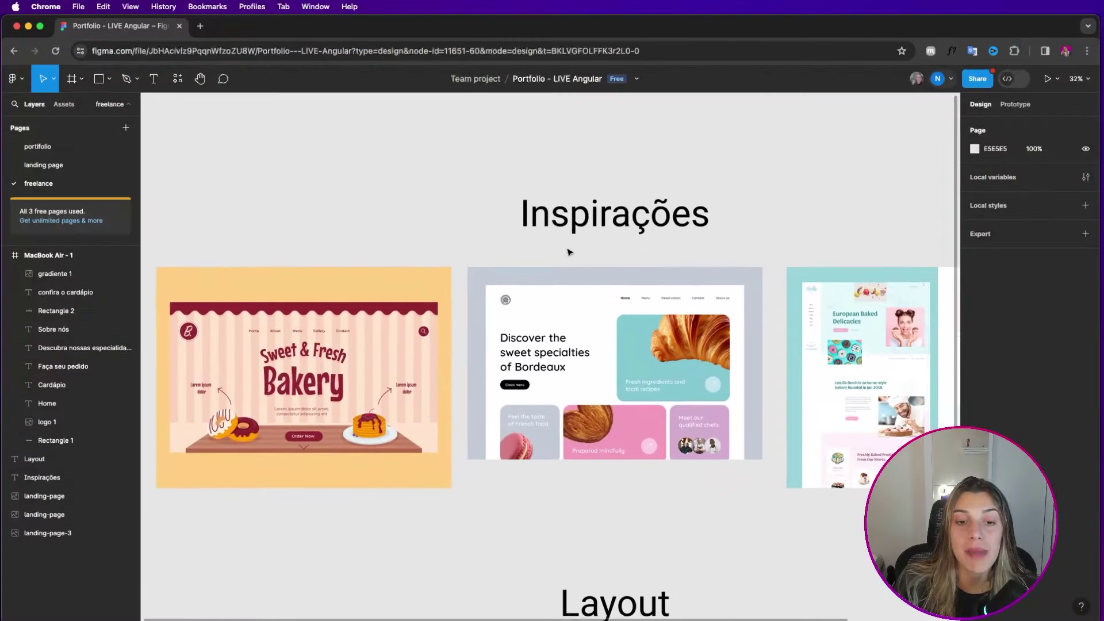
pyautogui.hscroll(3, 761, 353)
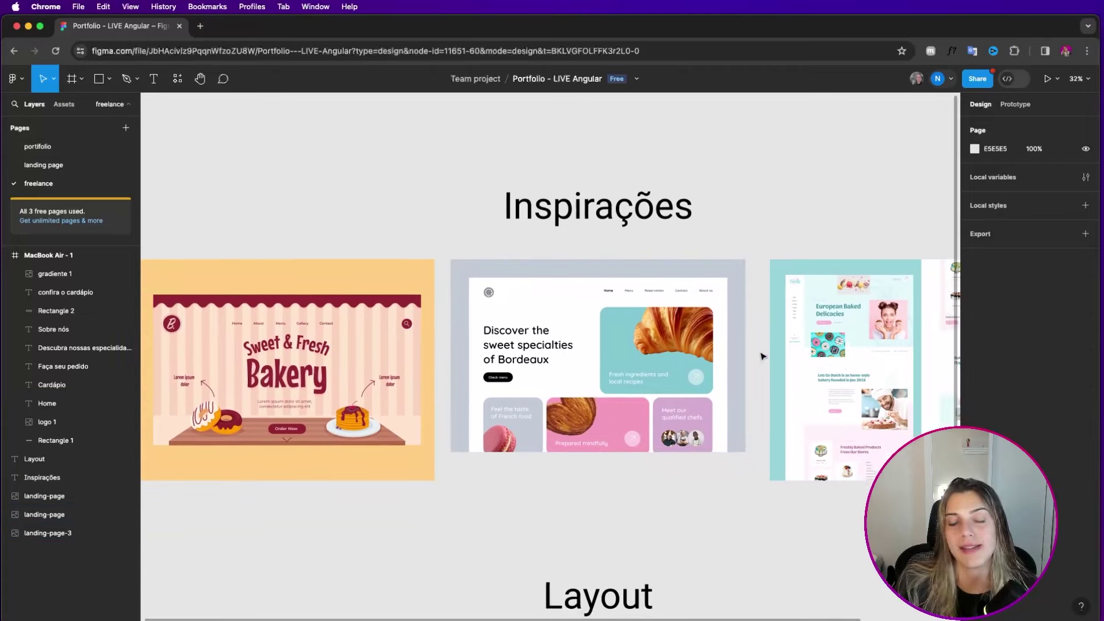
pyautogui.hscroll(2, 772, 357)
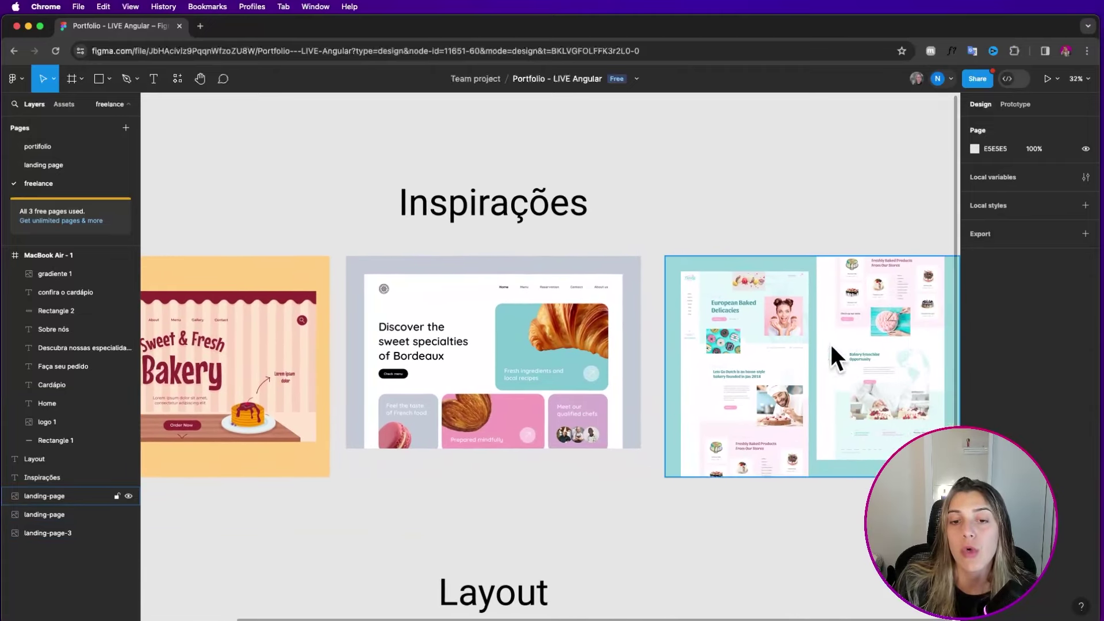
pyautogui.hscroll(-3, 516, 346)
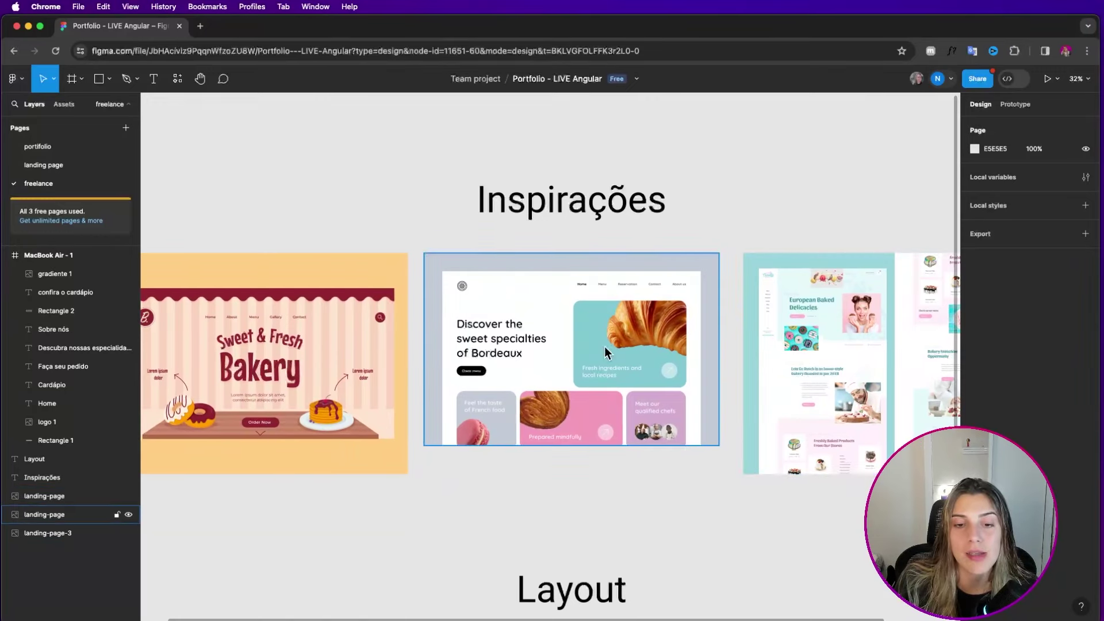
pyautogui.hscroll(3, 592, 377)
pyautogui.scroll(10, 762, 359)
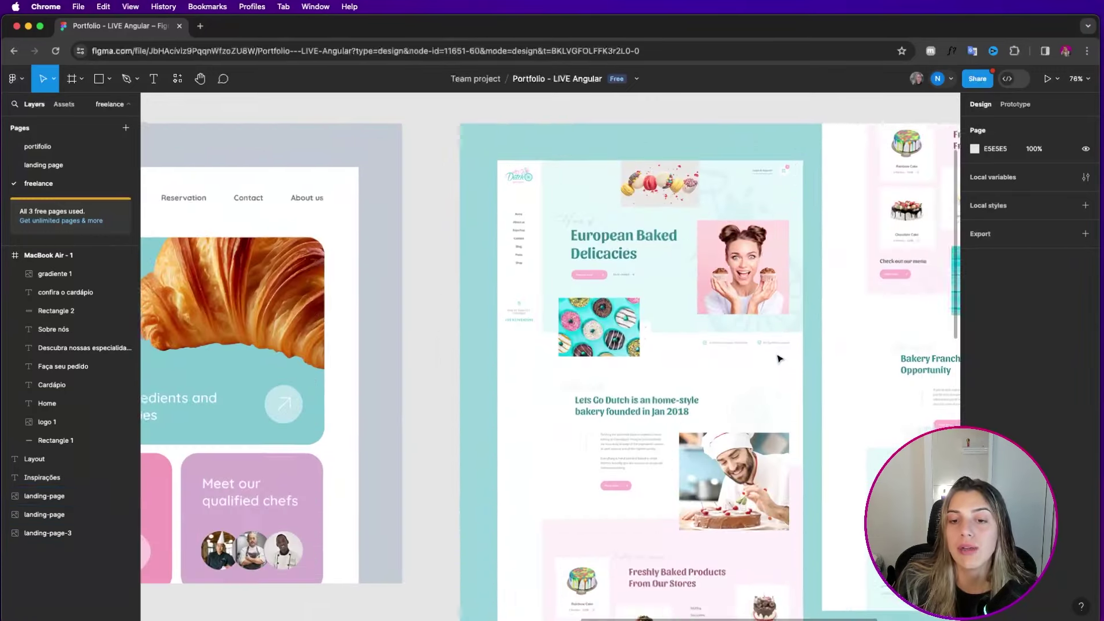
pyautogui.hscroll(-5, 593, 356)
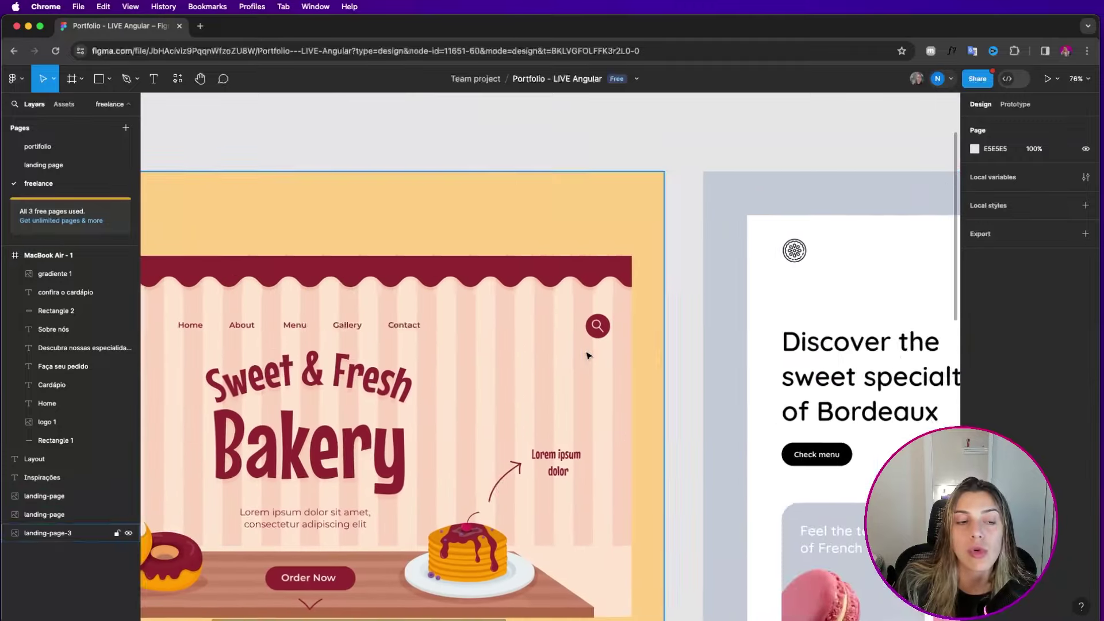
pyautogui.scroll(-4, 587, 355)
pyautogui.hscroll(10, 611, 374)
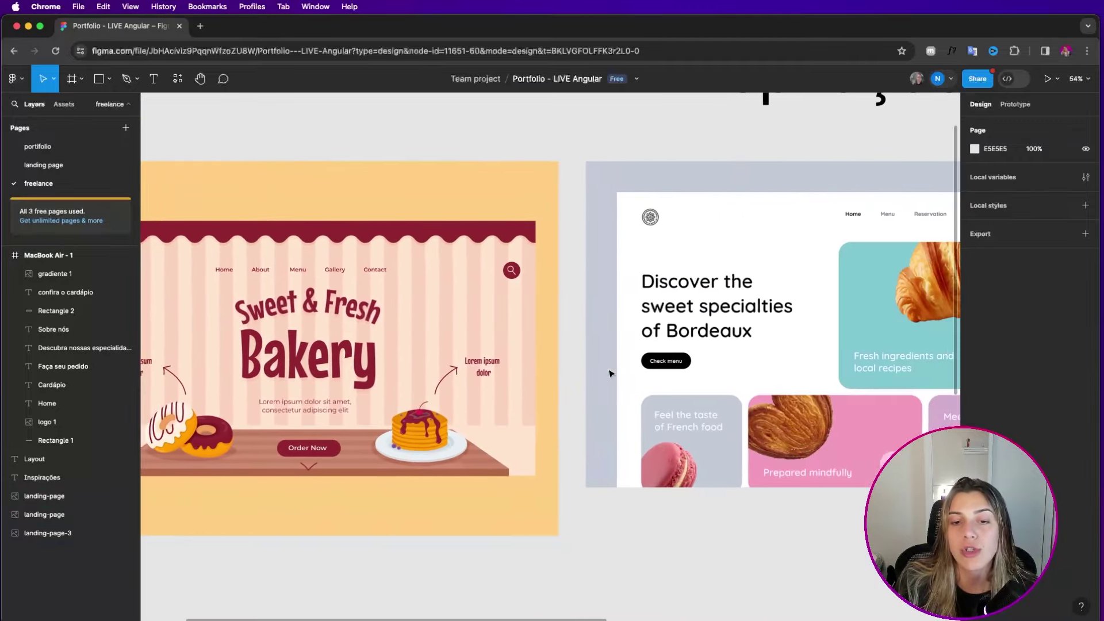
# - Move from the inspiration designs to the "MacBook Air - 1" frame under "Layout" and examine its header, headline and cake image
pyautogui.scroll(-5, 772, 251)
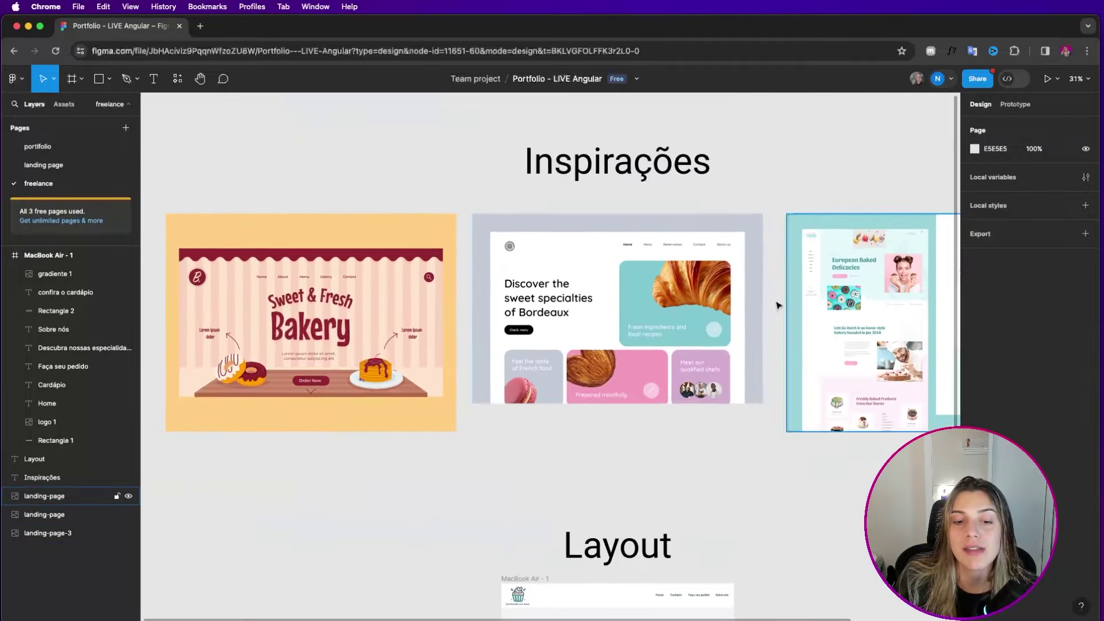
pyautogui.scroll(-5, 665, 354)
pyautogui.scroll(3, 665, 354)
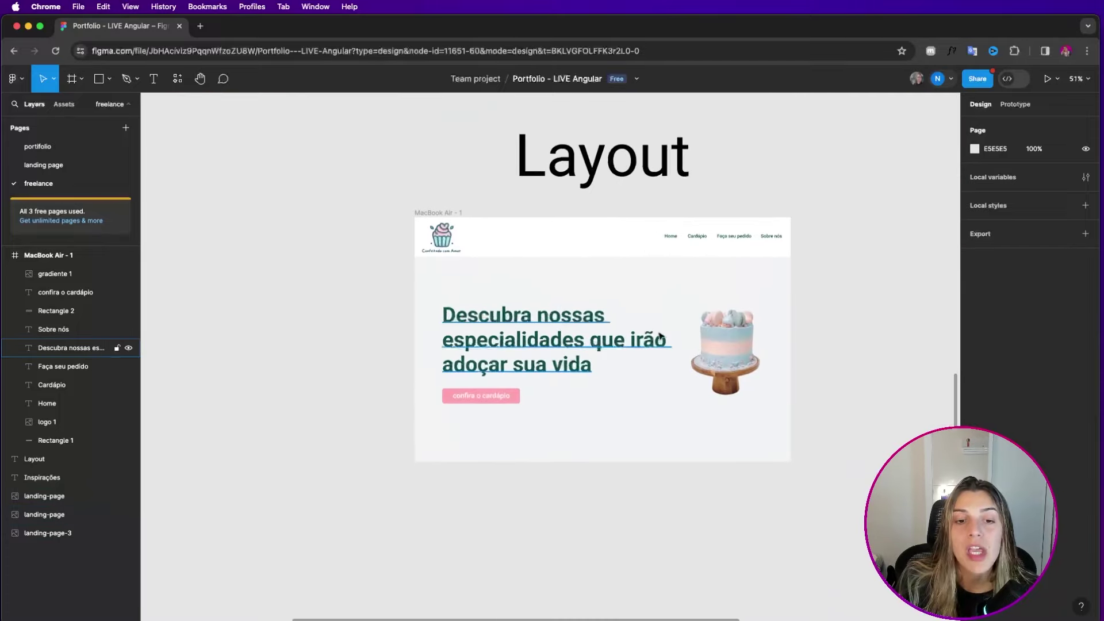
pyautogui.scroll(3, 621, 300)
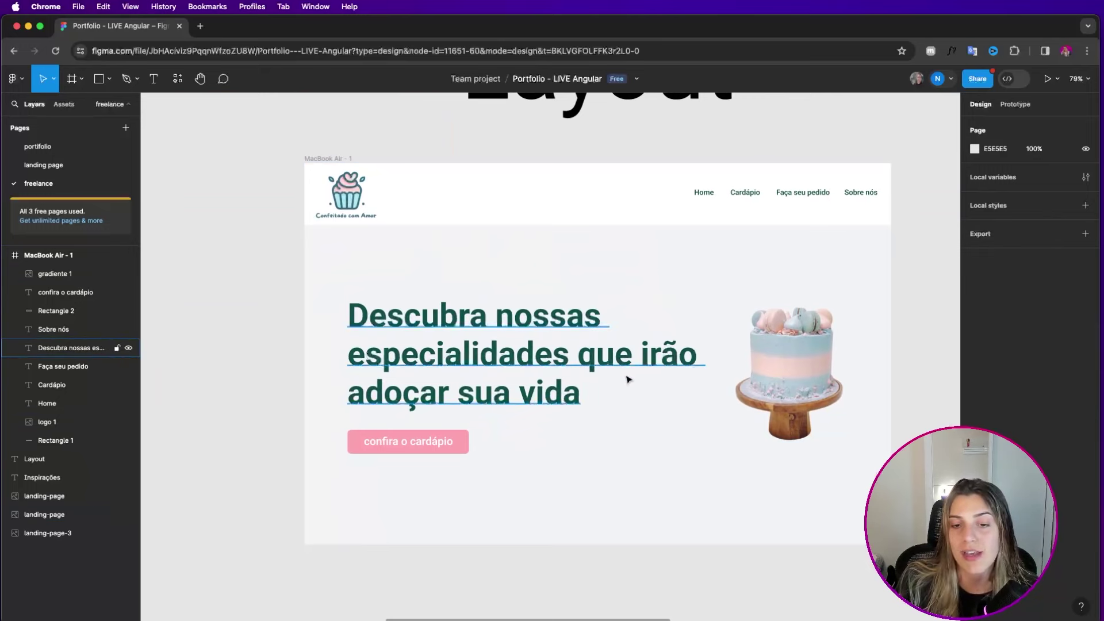
pyautogui.scroll(-2, 627, 378)
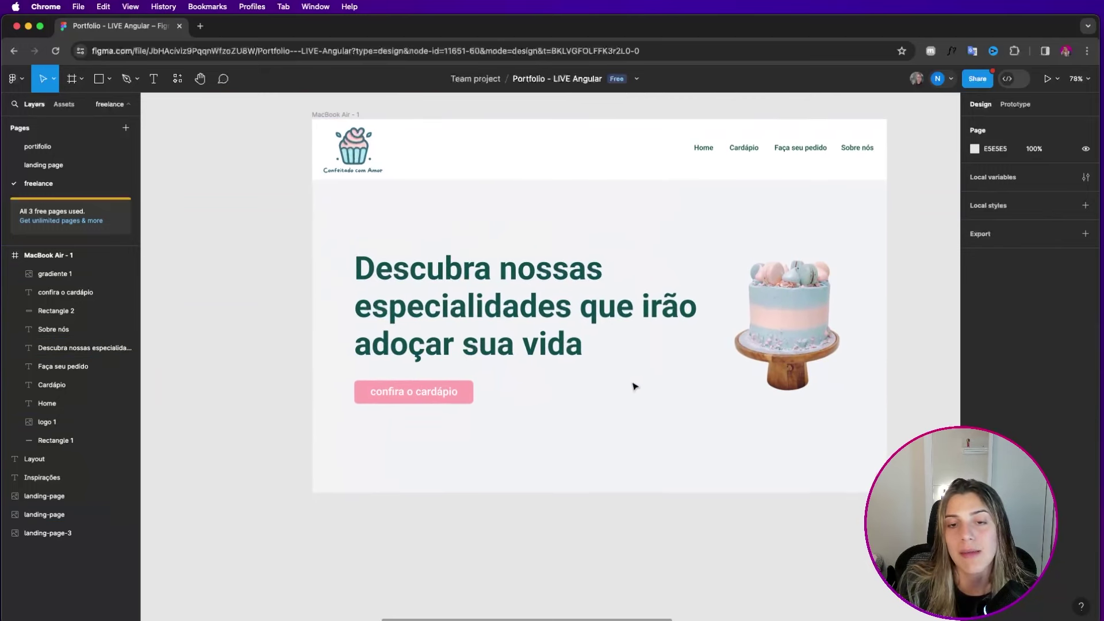
pyautogui.hscroll(1, 646, 397)
pyautogui.scroll(1, 645, 397)
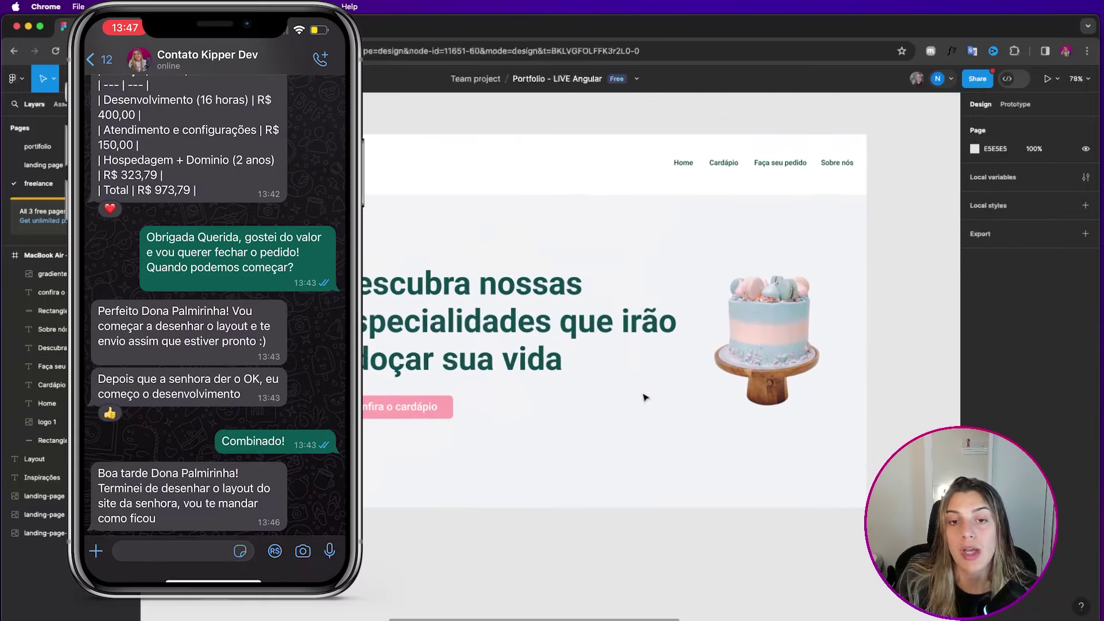
# - Select the "Layout" title together with the "MacBook Air - 1" frame beneath it, and clear the selection
pyautogui.scroll(-3, 648, 401)
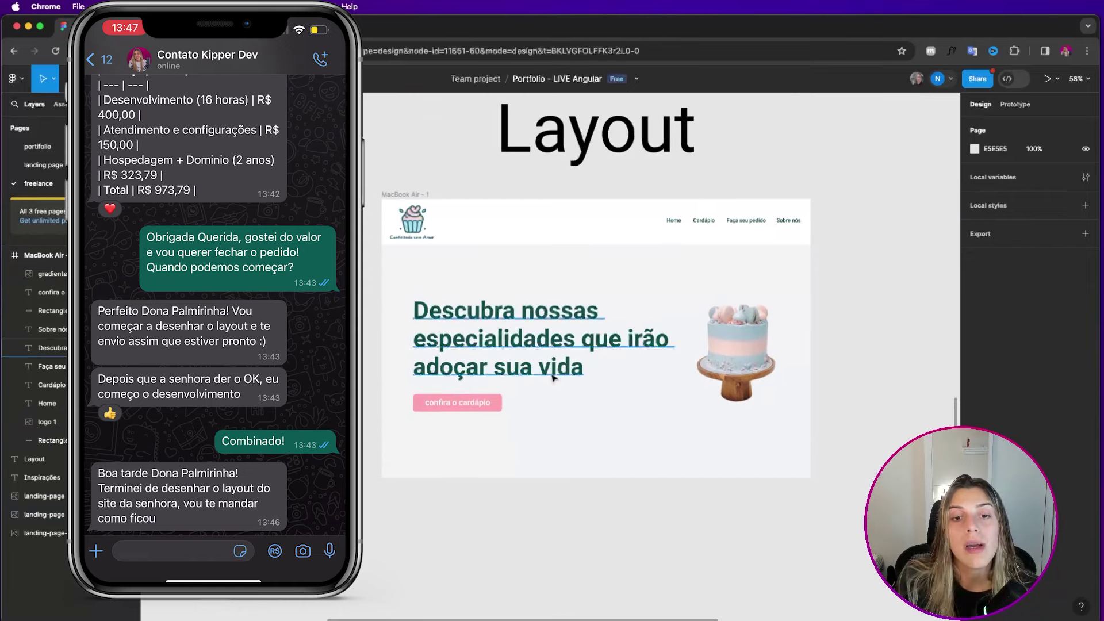
pyautogui.scroll(-4, 434, 167)
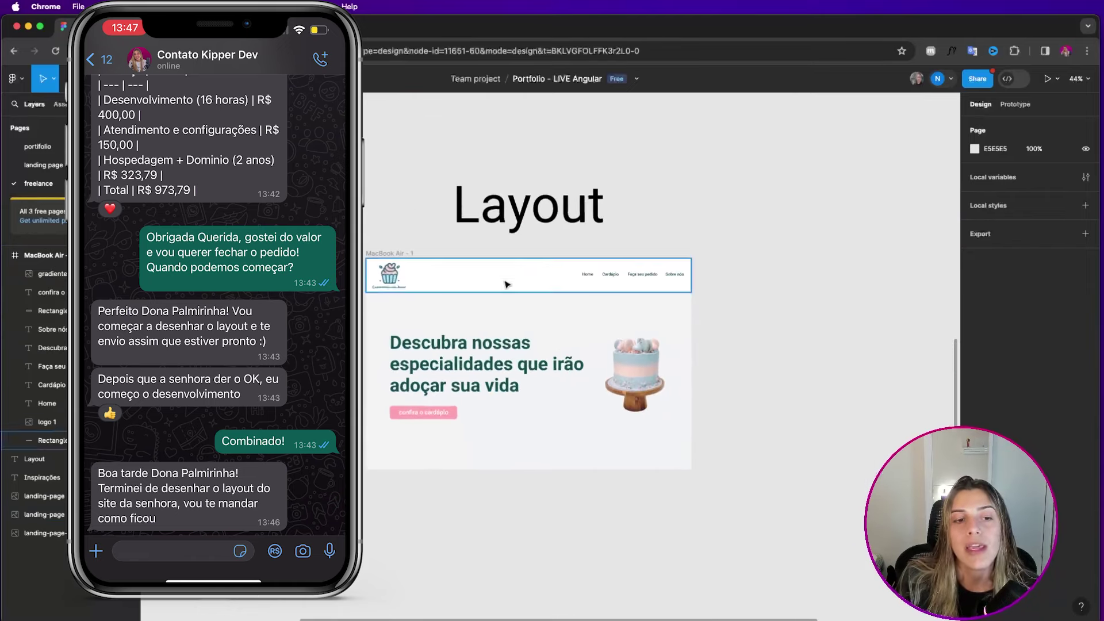
pyautogui.scroll(-2, 446, 281)
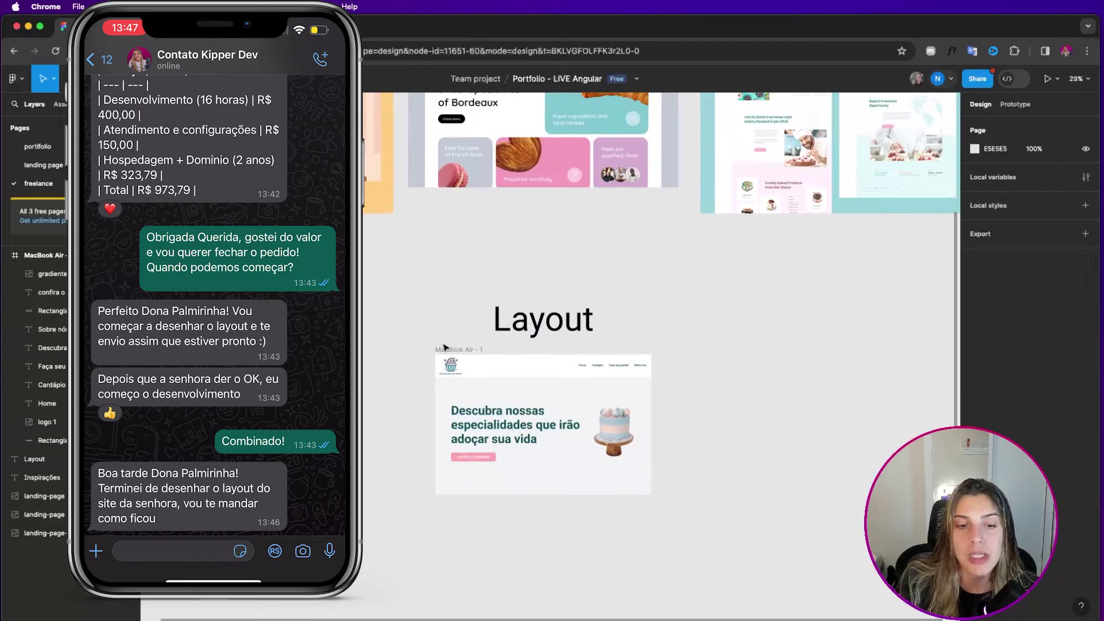
pyautogui.moveTo(363, 245); pyautogui.dragTo(682, 506)
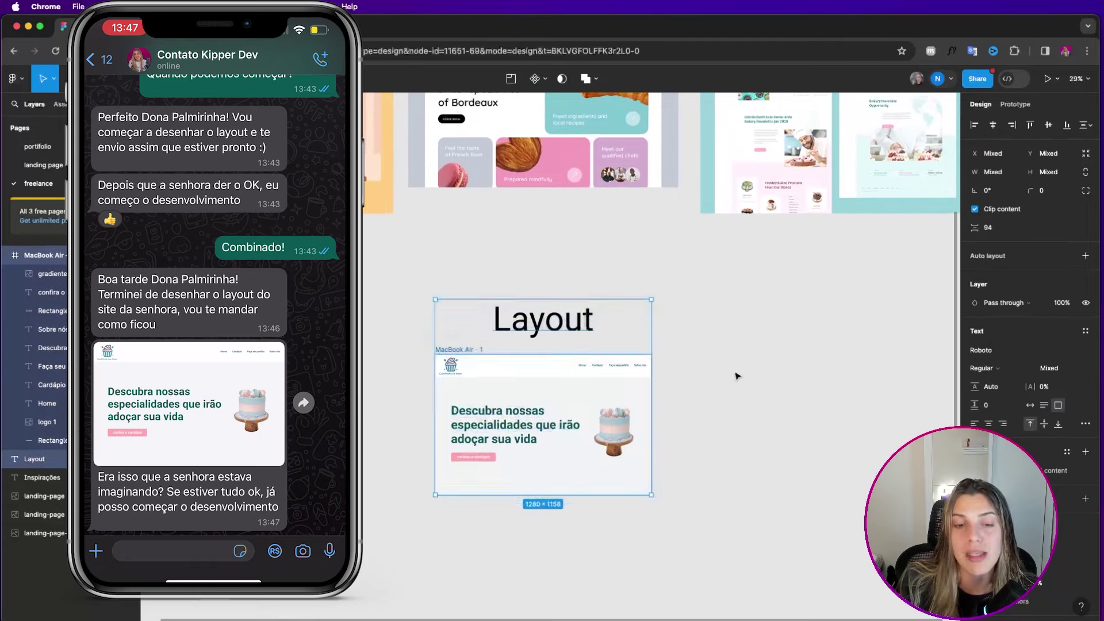
pyautogui.click(734, 375)
# - Examine the "Confeitado com Amor" cupcake logo in the layout's header up close
pyautogui.scroll(5, 626, 375)
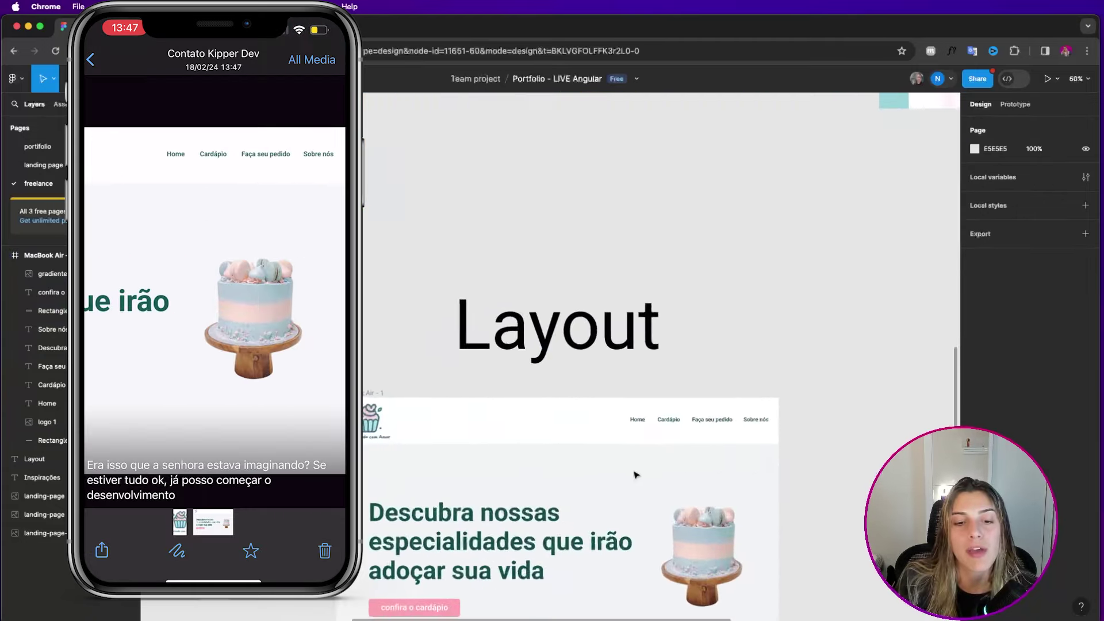
pyautogui.scroll(-2, 582, 421)
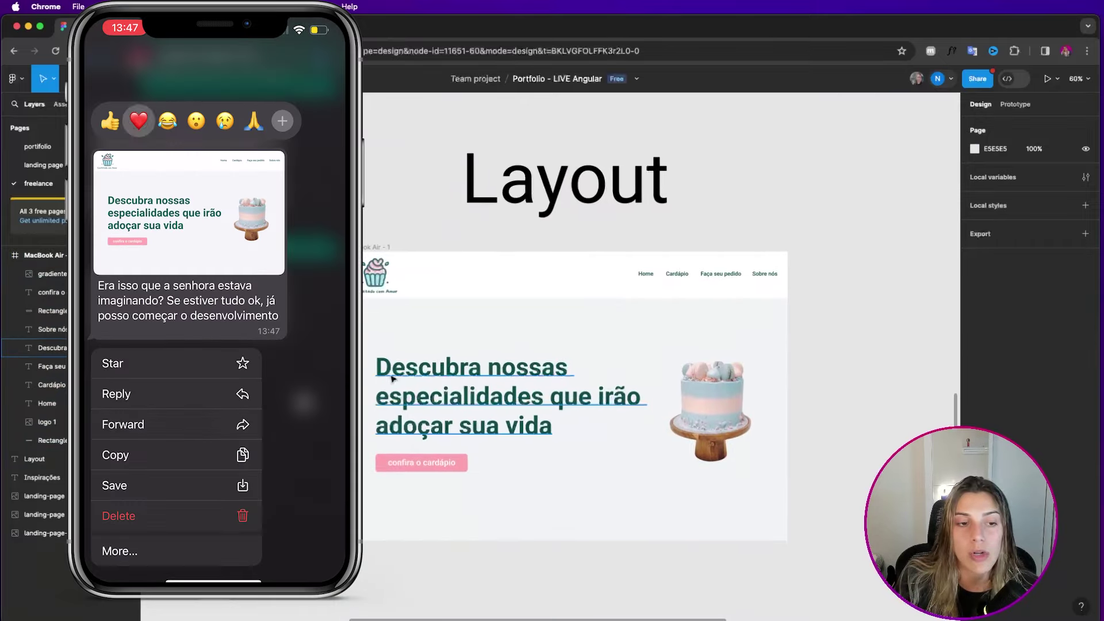
pyautogui.scroll(4, 351, 345)
pyautogui.scroll(3, 506, 296)
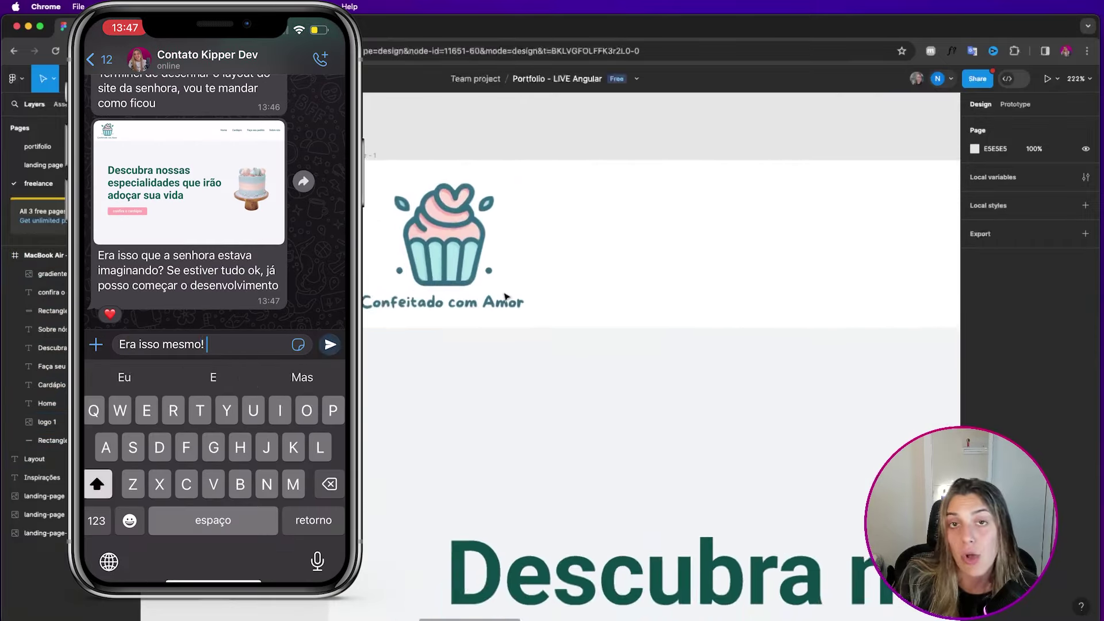
pyautogui.scroll(-5, 503, 296)
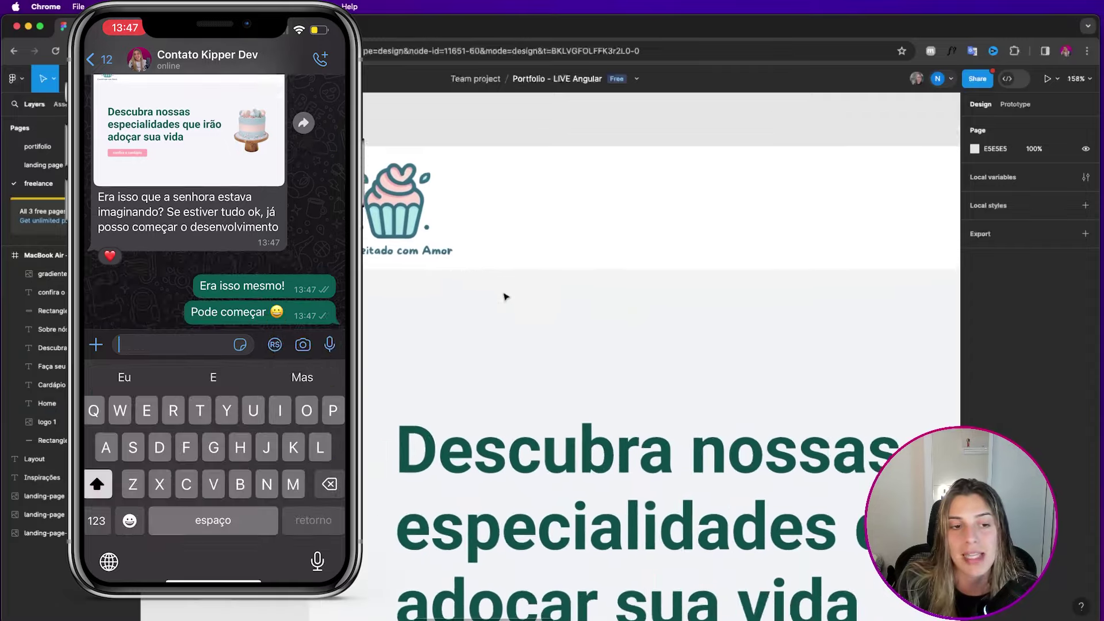
pyautogui.scroll(-3, 466, 346)
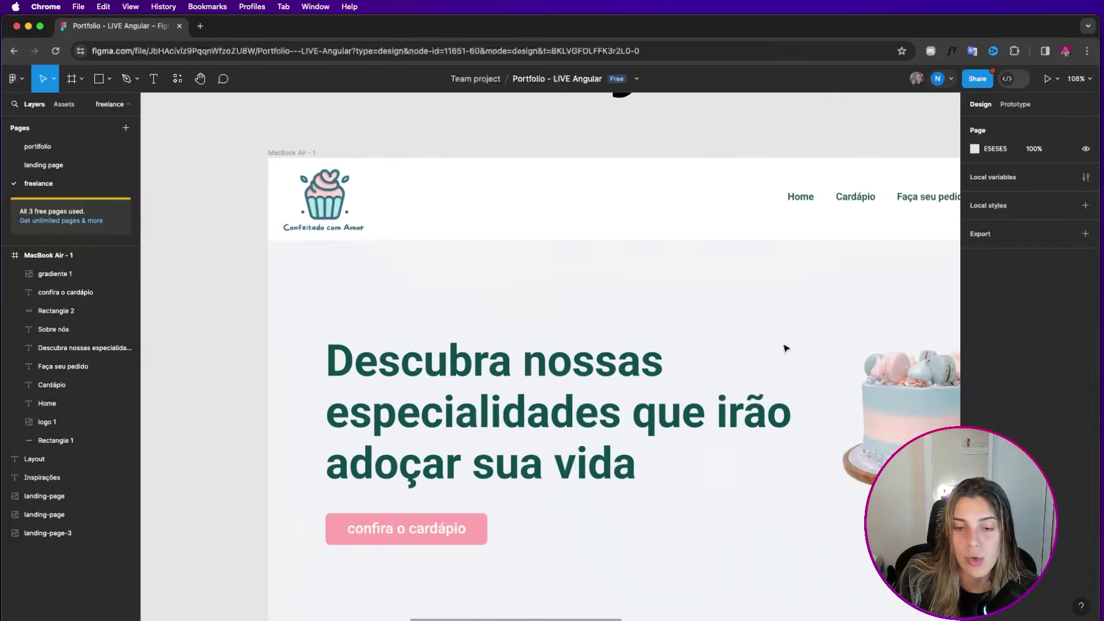
# - Examine the layout's navigation links, headline, "confira o cardápio" button and cake image, and return to an overview of the frame
pyautogui.hscroll(5, 785, 348)
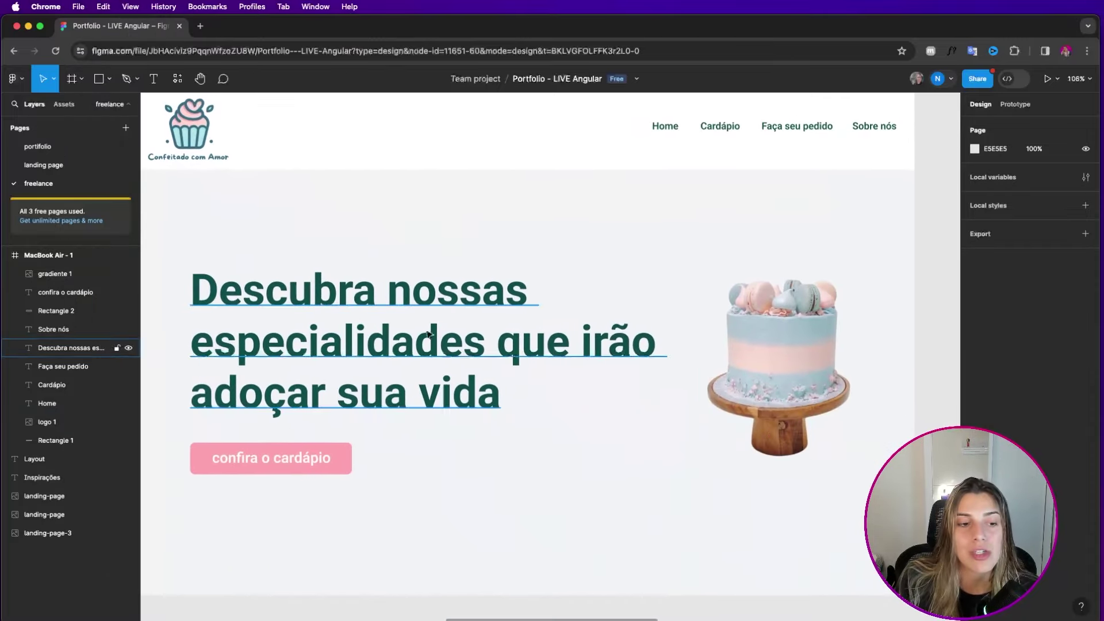
pyautogui.scroll(-5, 414, 374)
pyautogui.scroll(-3, 472, 379)
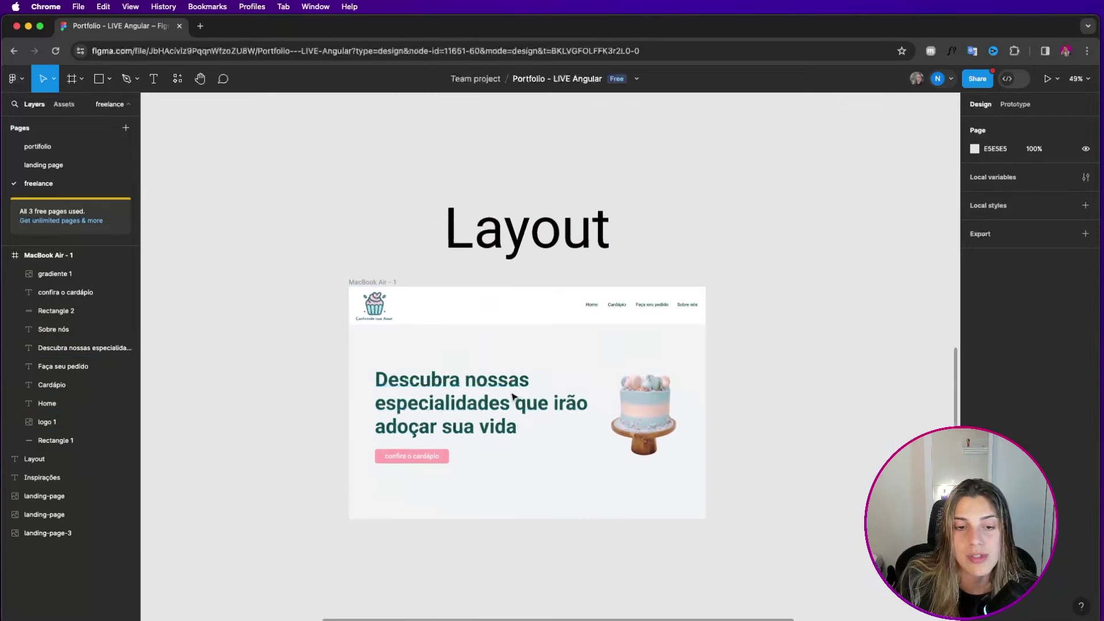
pyautogui.scroll(-4, 593, 397)
pyautogui.moveTo(527, 405); pyautogui.dragTo(698, 517)
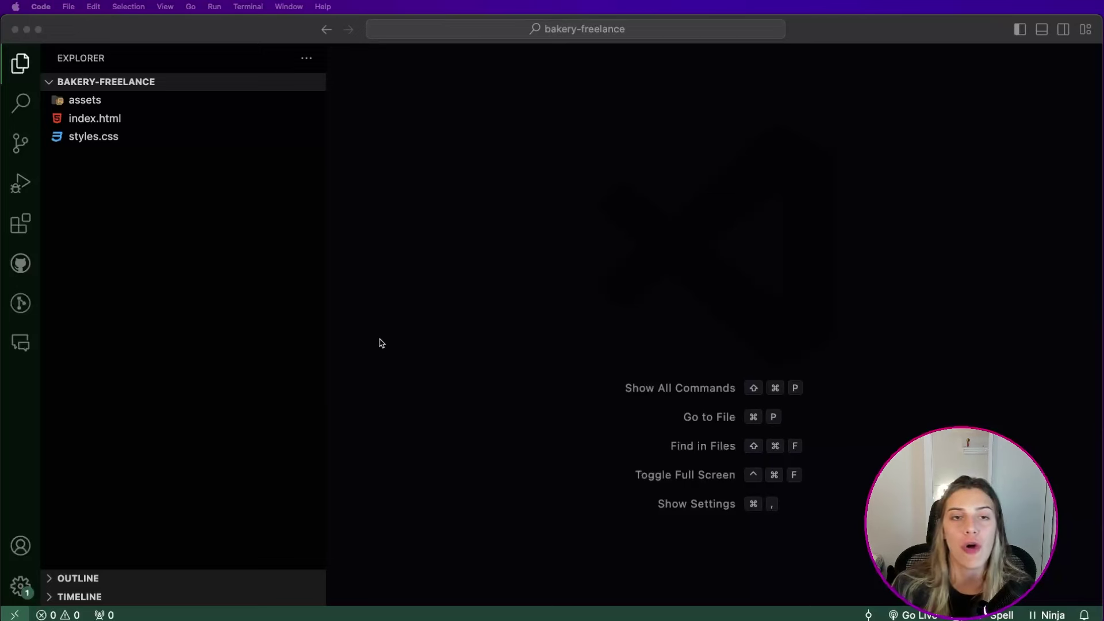
# - Open index.html in the bakery-freelance project, skim its markup from the head to the menu cards, and close the file
pyautogui.click(95, 118)
pyautogui.scroll(15, 574, 277)
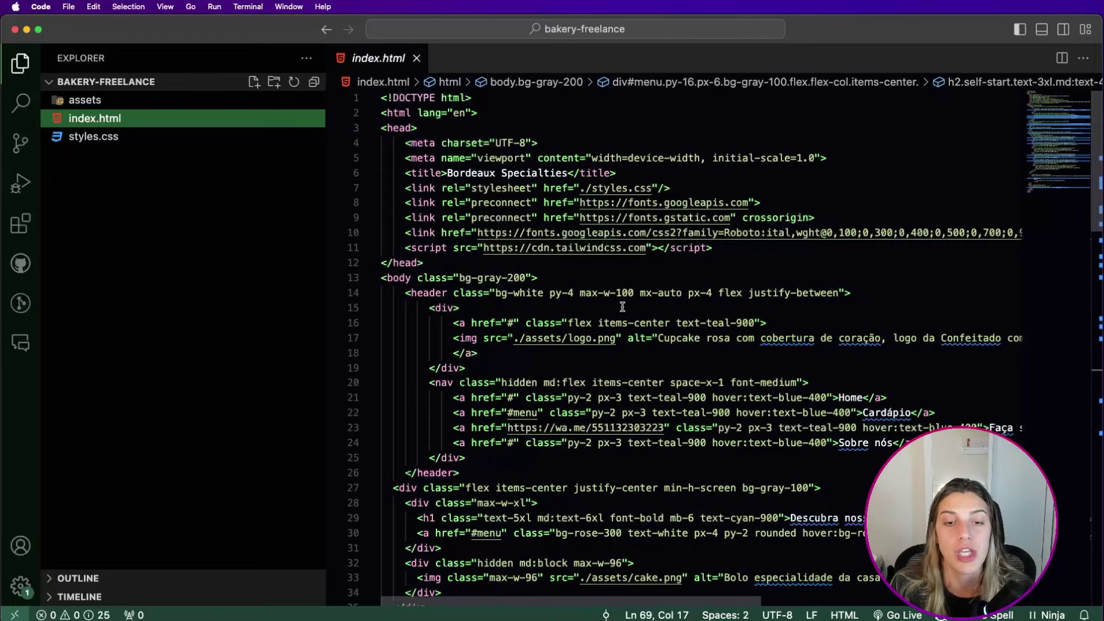
pyautogui.scroll(-20, 629, 311)
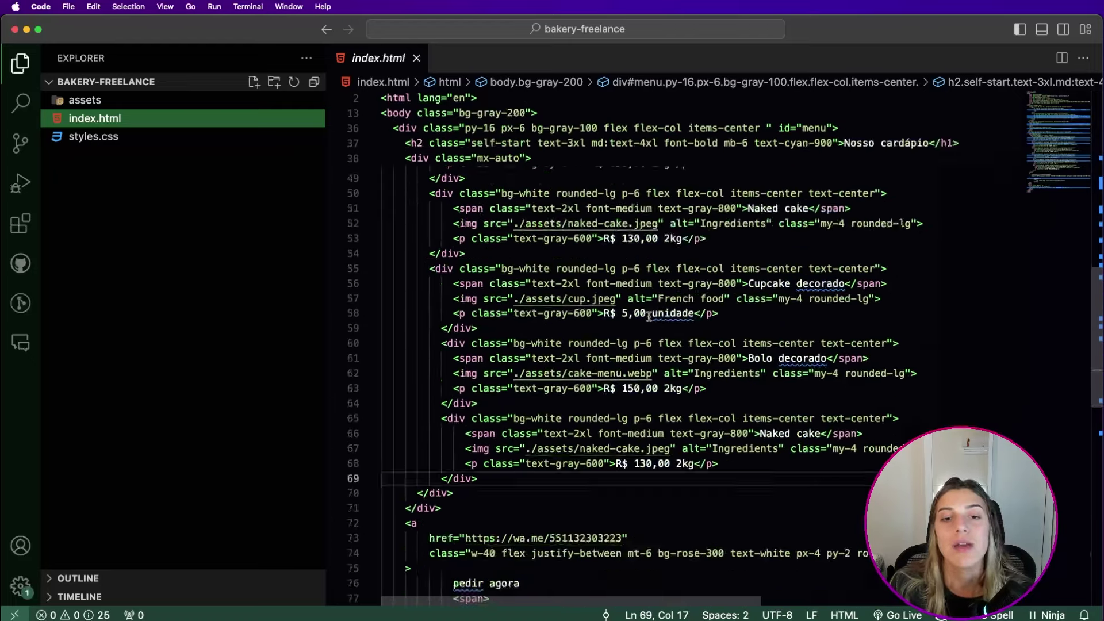
pyautogui.scroll(10, 648, 315)
pyautogui.scroll(15, 649, 315)
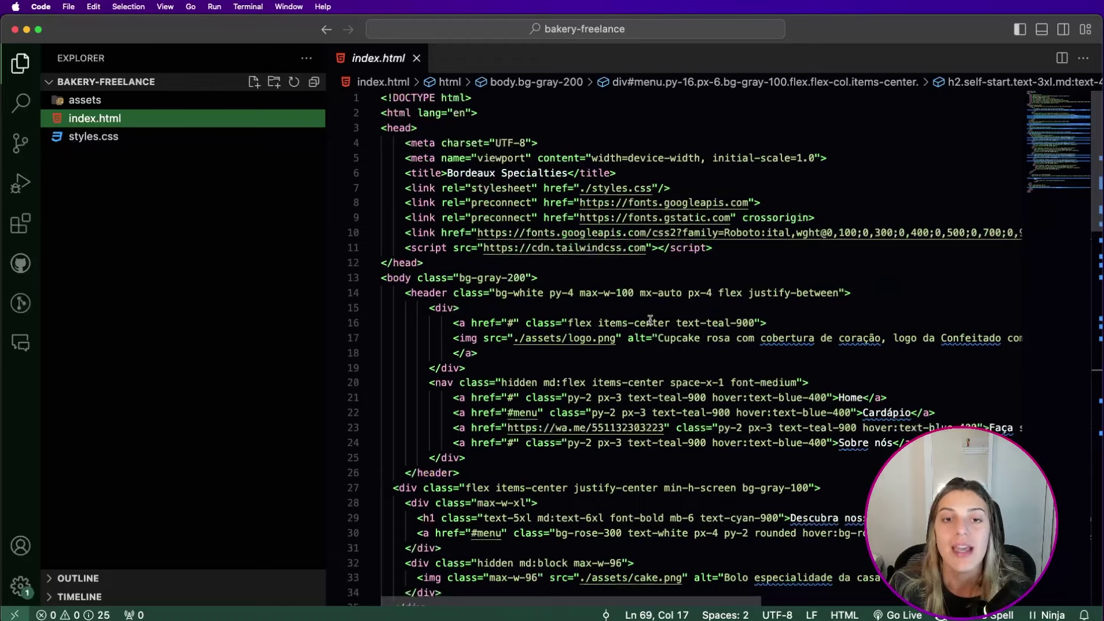
pyautogui.scroll(-5, 649, 319)
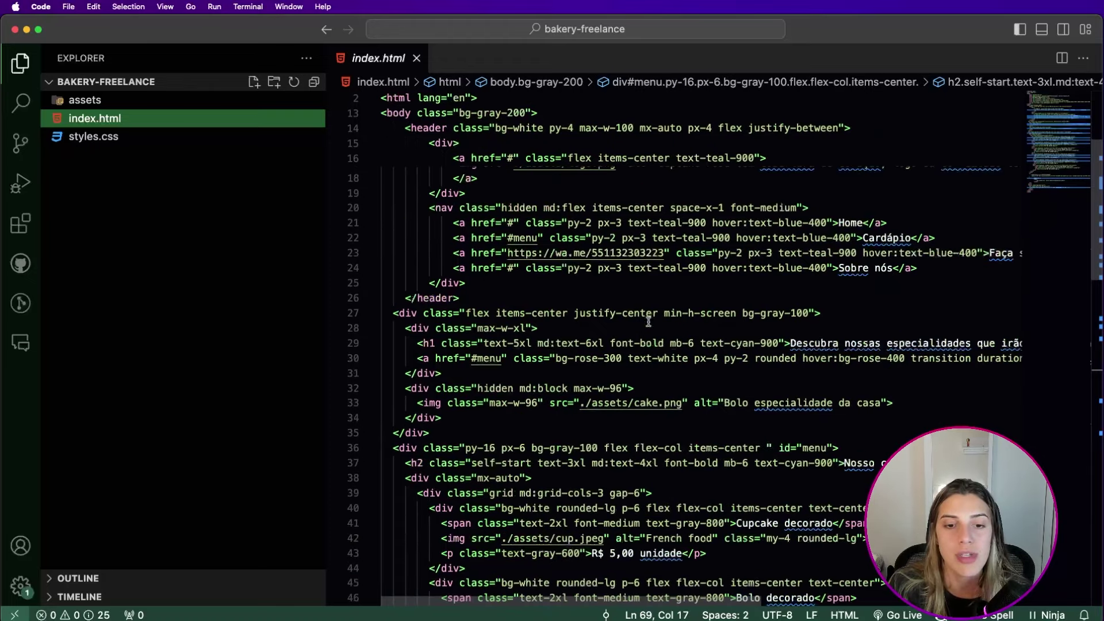
pyautogui.scroll(5, 649, 315)
pyautogui.click(416, 58)
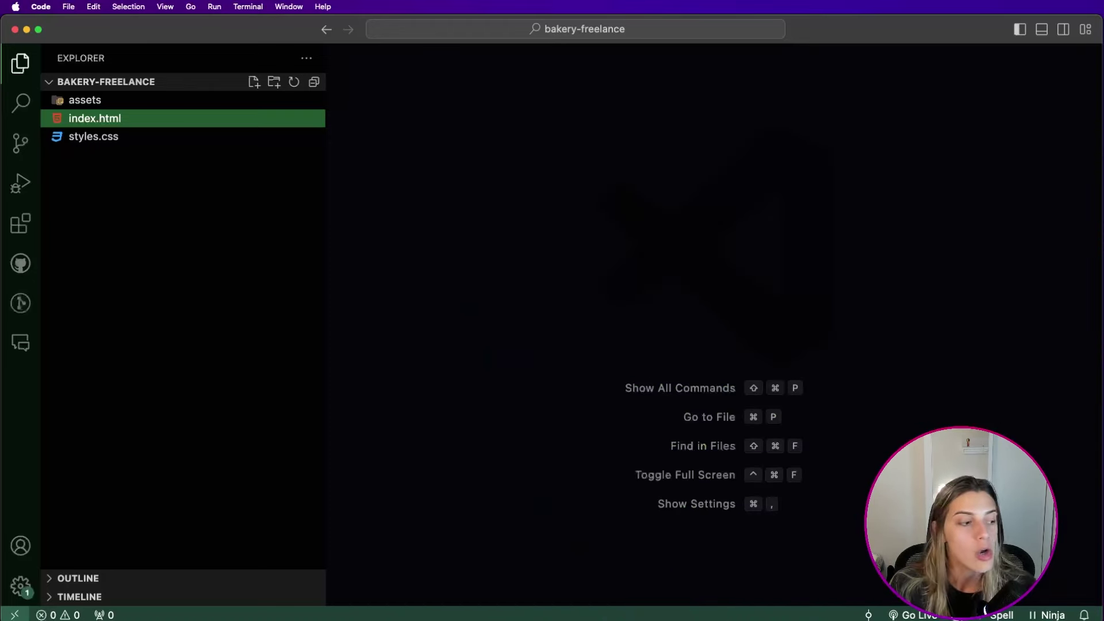
# - Switch back to Figma and review the landing page design in the "MacBook Air - 1" frame again
pyautogui.press('super+Tab')
pyautogui.scroll(-3, 516, 425)
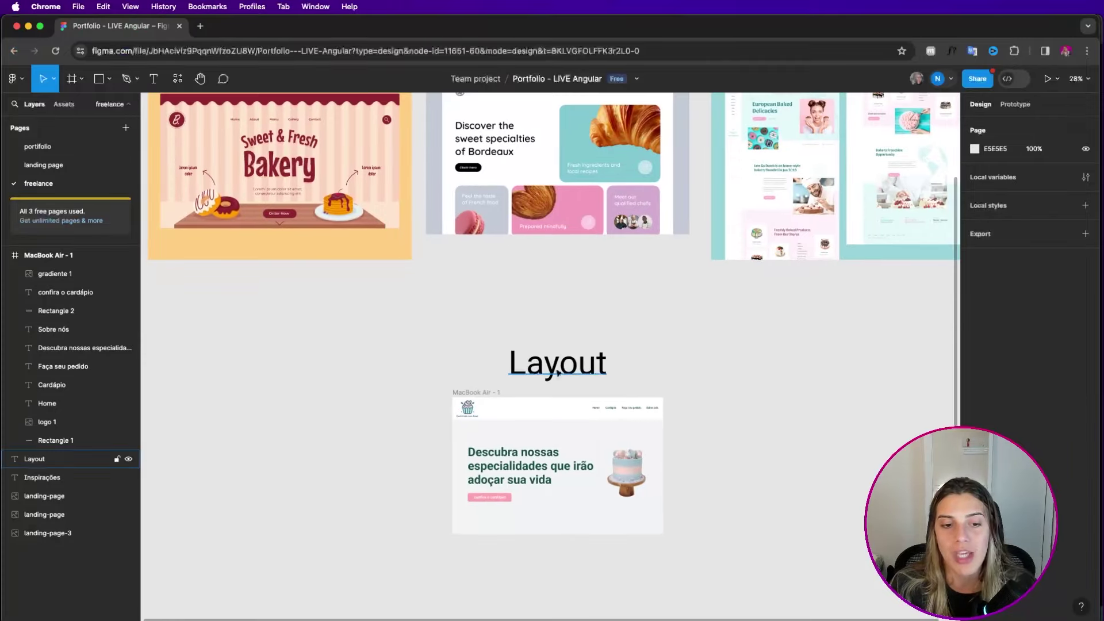
pyautogui.scroll(10, 523, 443)
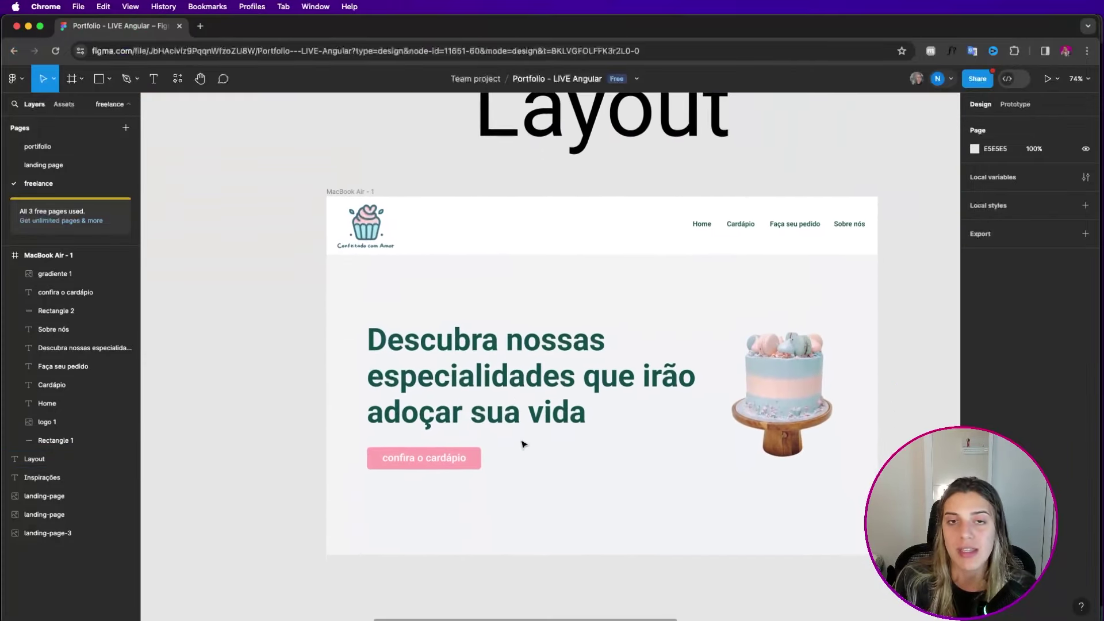
pyautogui.scroll(1, 522, 443)
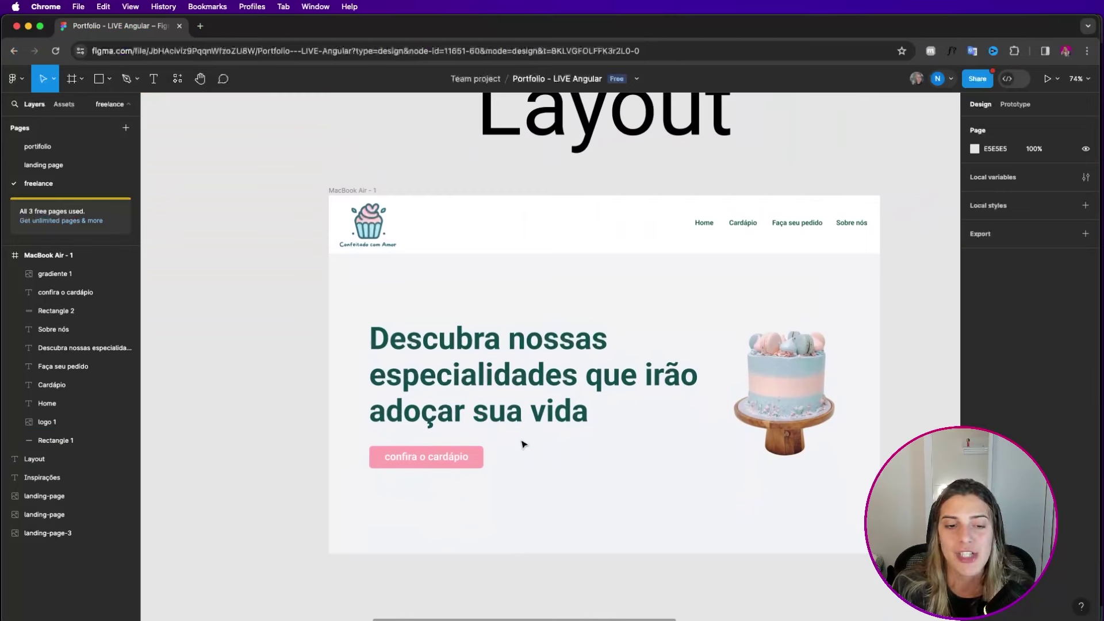
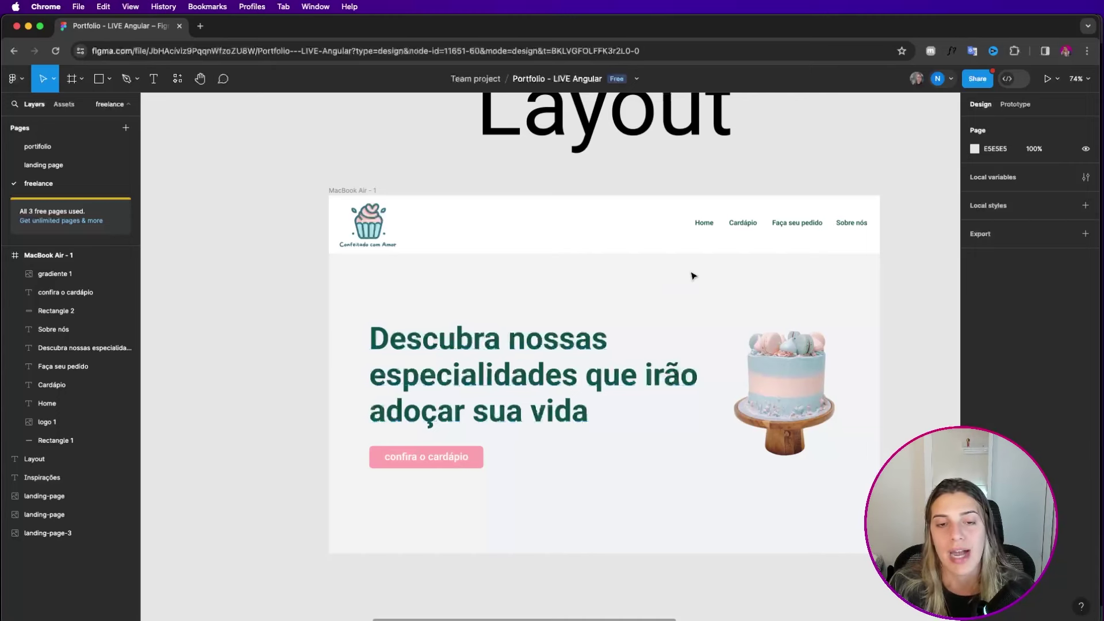
pyautogui.scroll(-2, 692, 274)
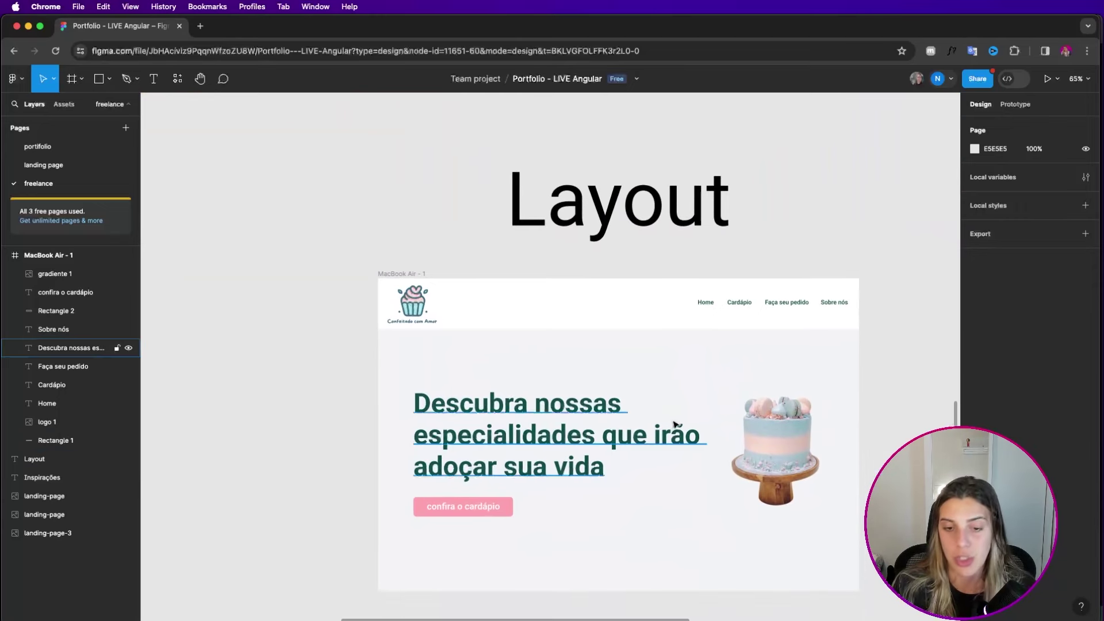
# - Switch to VS Code, reopen index.html and review the head, header and navigation markup
pyautogui.press('super+Tab')
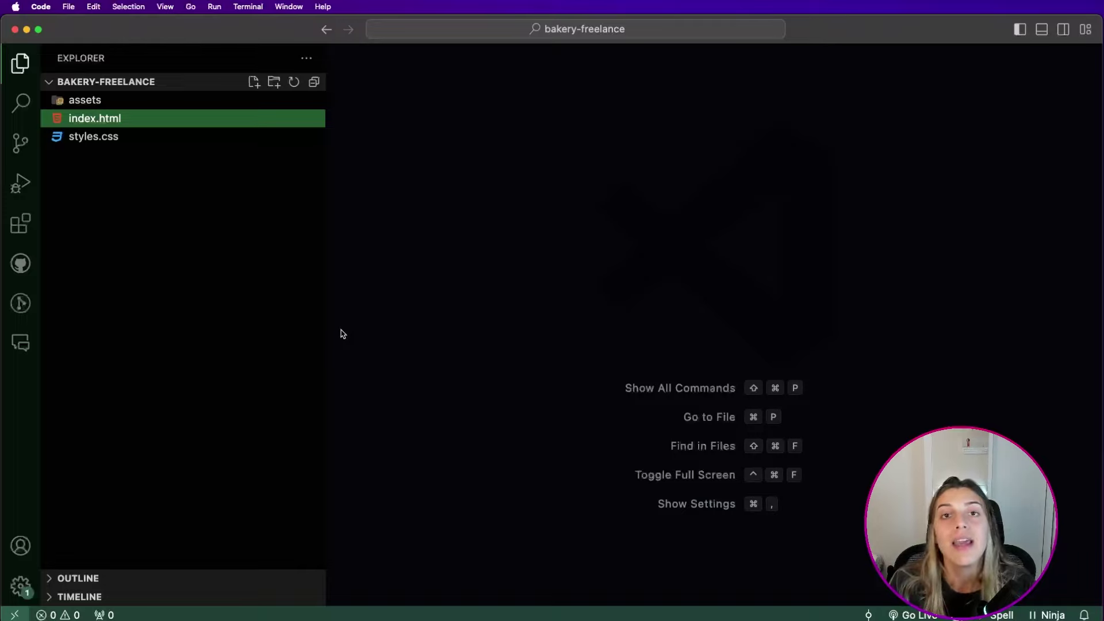
pyautogui.click(137, 118)
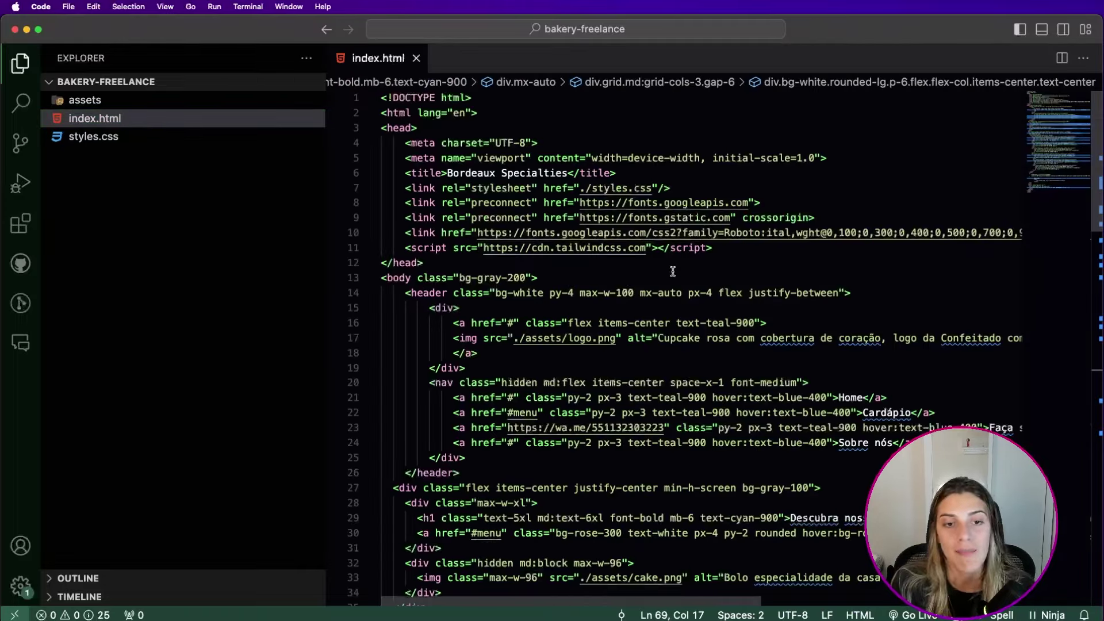
pyautogui.scroll(-15, 684, 299)
pyautogui.scroll(20, 706, 350)
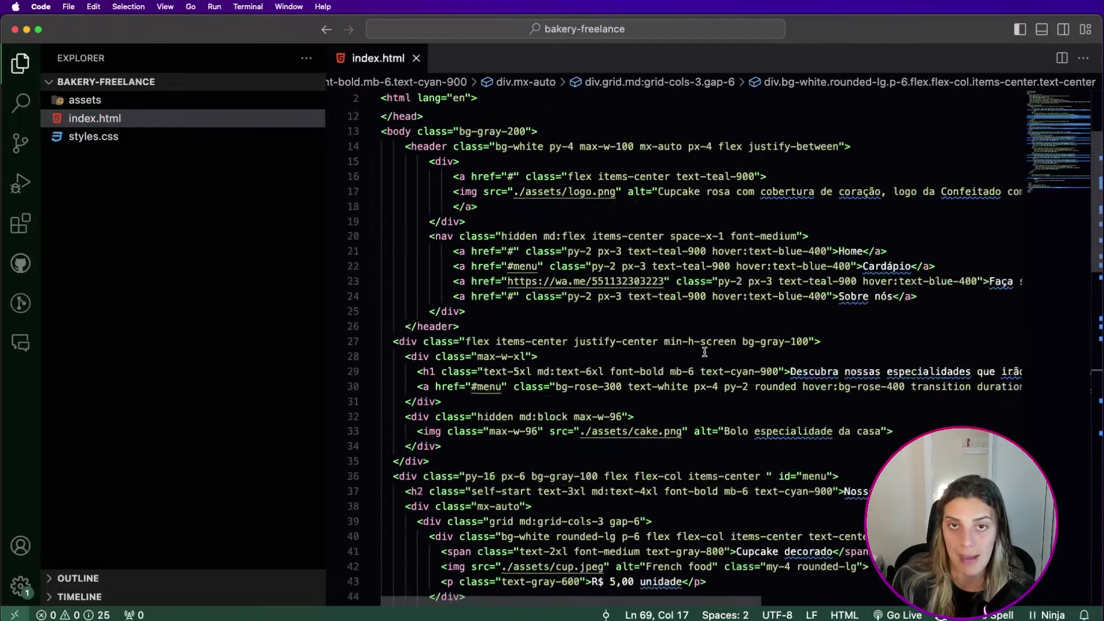
pyautogui.click(690, 369)
pyautogui.scroll(-5, 607, 374)
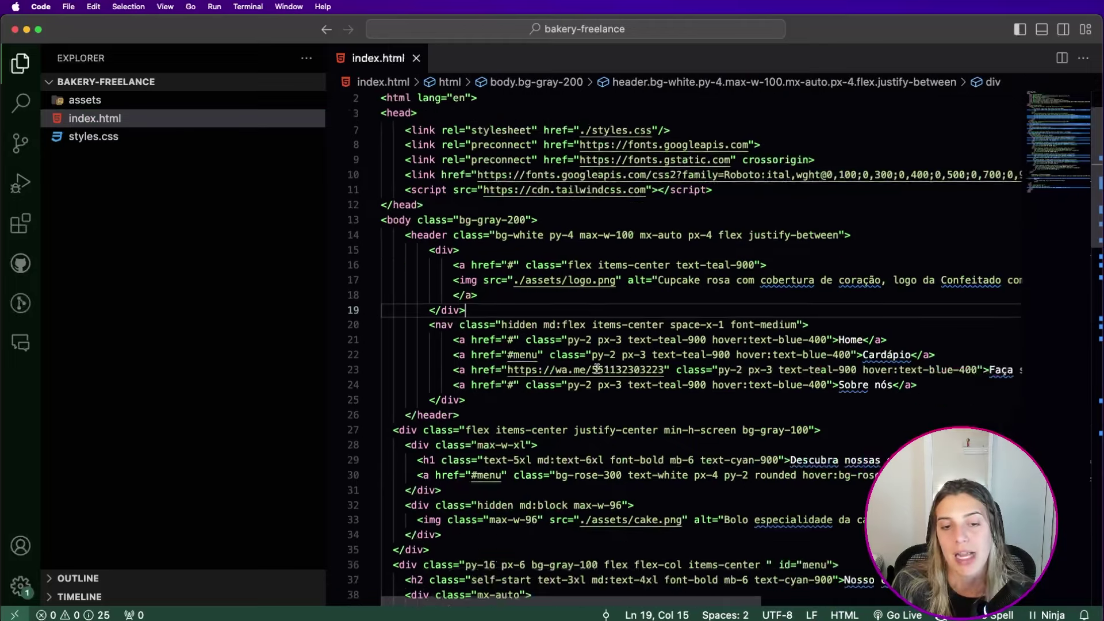
pyautogui.scroll(5, 598, 371)
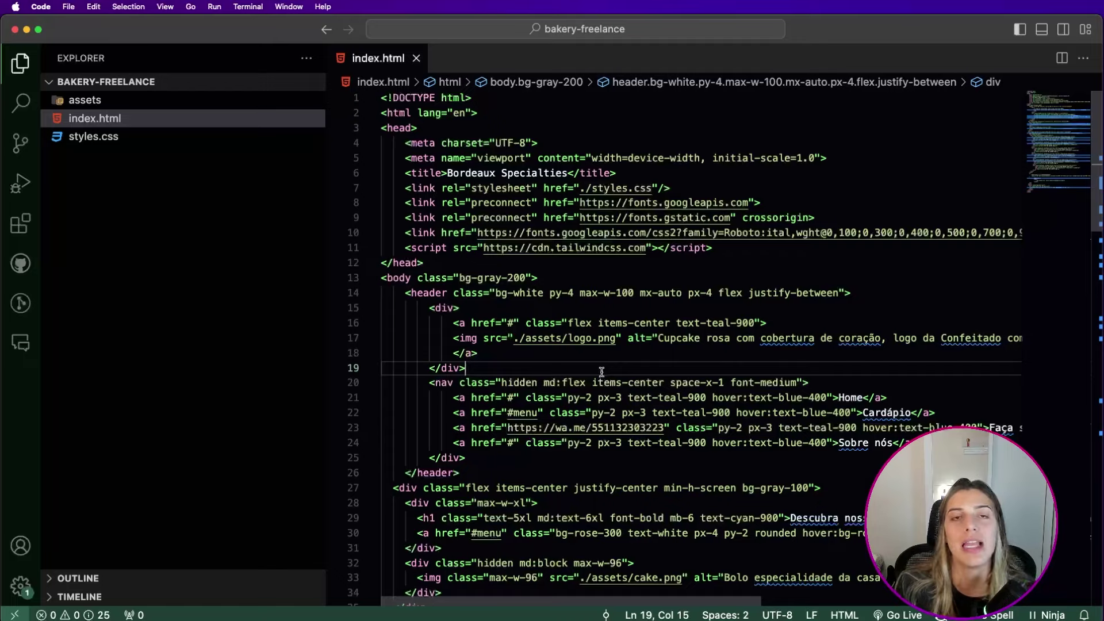
# - Review the hero and "Nosso cardápio" product card markup, return to the file's start and place the cursor after the closing header tag
pyautogui.scroll(-10, 598, 380)
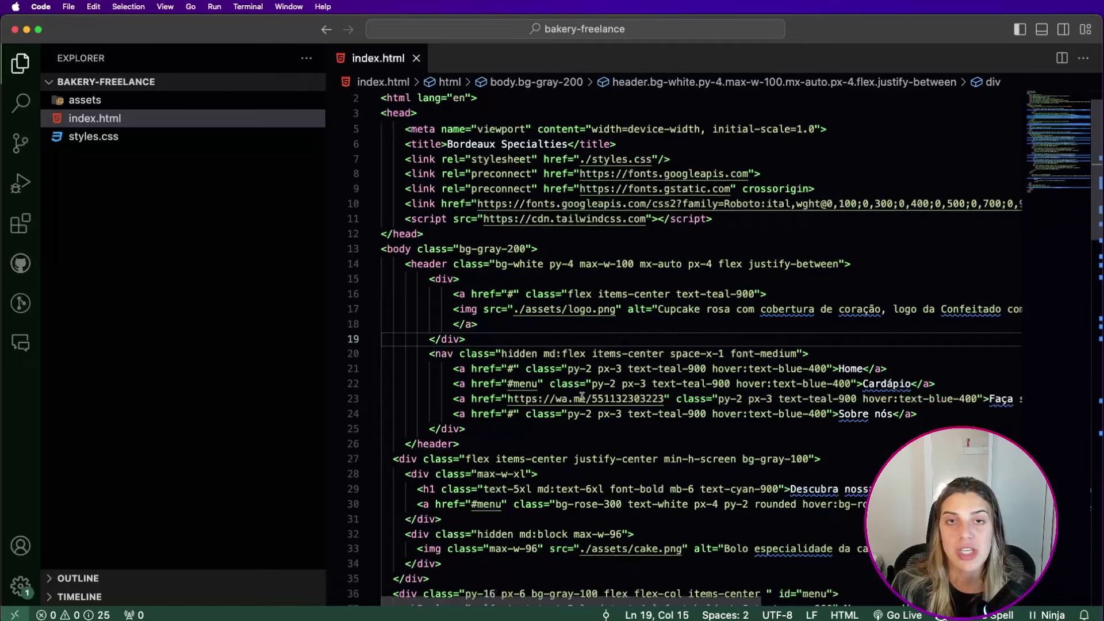
pyautogui.scroll(-3, 582, 396)
pyautogui.scroll(15, 583, 398)
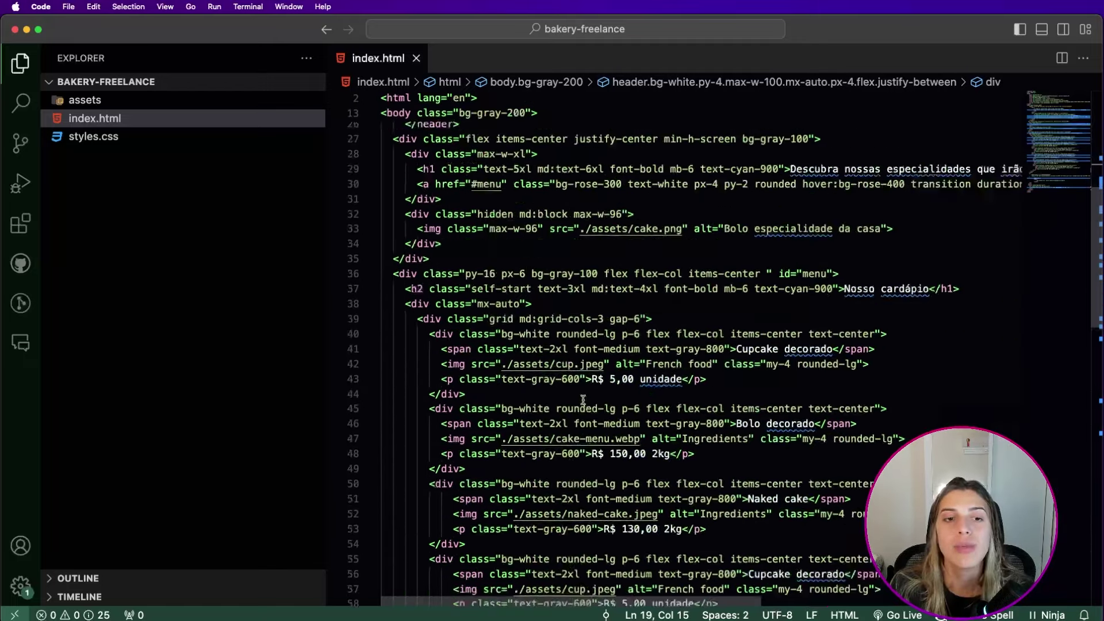
pyautogui.moveTo(514, 220); pyautogui.dragTo(604, 563)
pyautogui.click(639, 472)
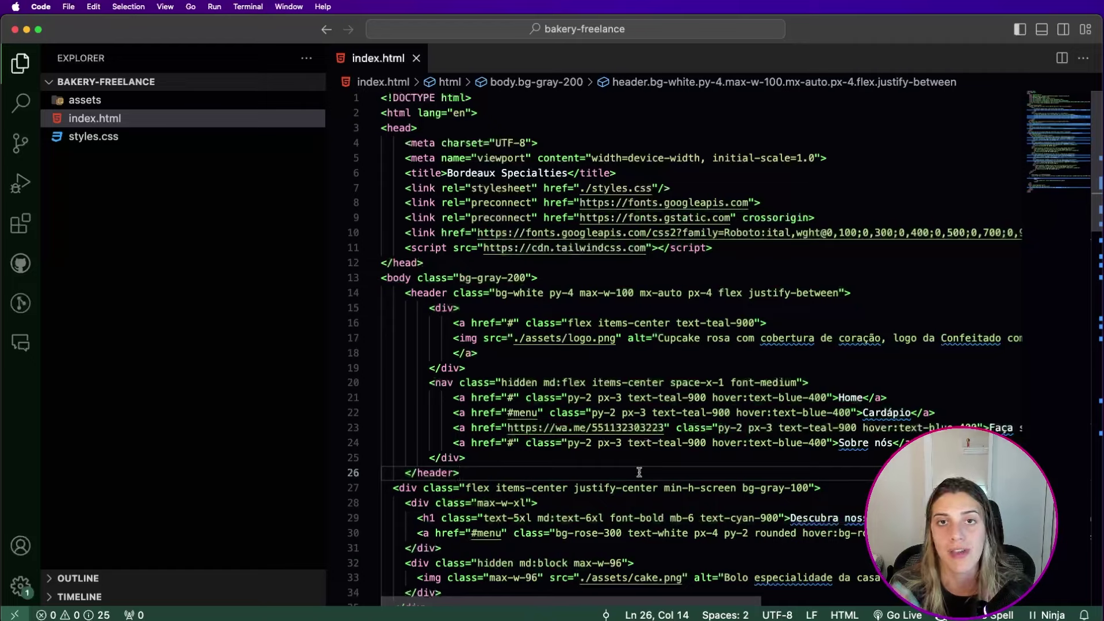
# - Highlight and review the header markup in index.html, covering the logo block and navigation, and glance through the menu product cards
pyautogui.moveTo(403, 262); pyautogui.dragTo(617, 500)
pyautogui.scroll(-15, 619, 498)
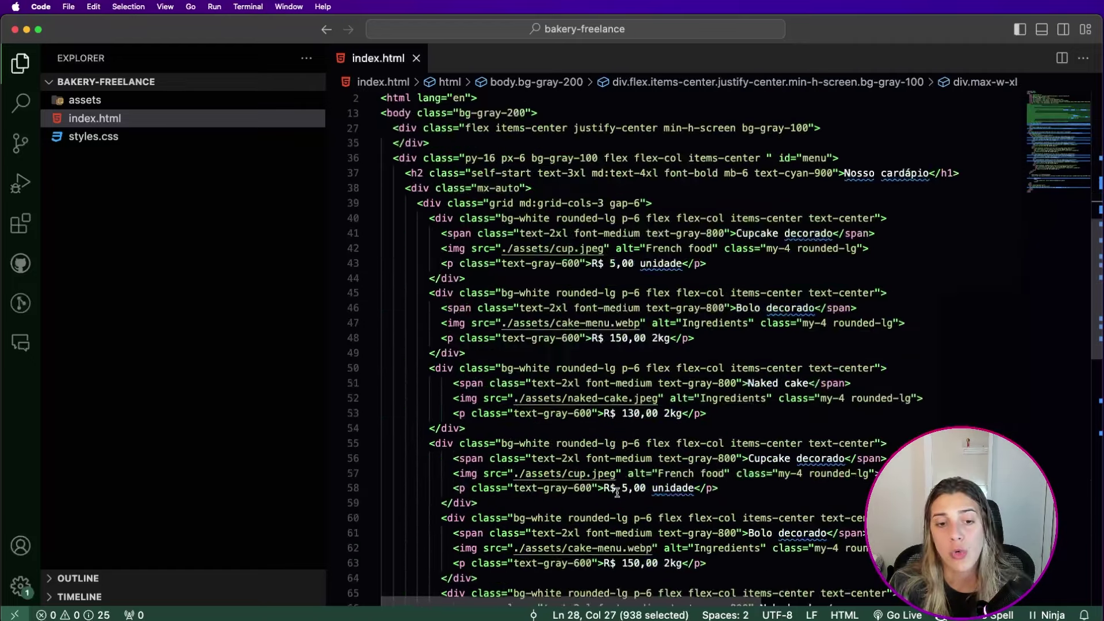
pyautogui.scroll(20, 616, 489)
pyautogui.click(612, 461)
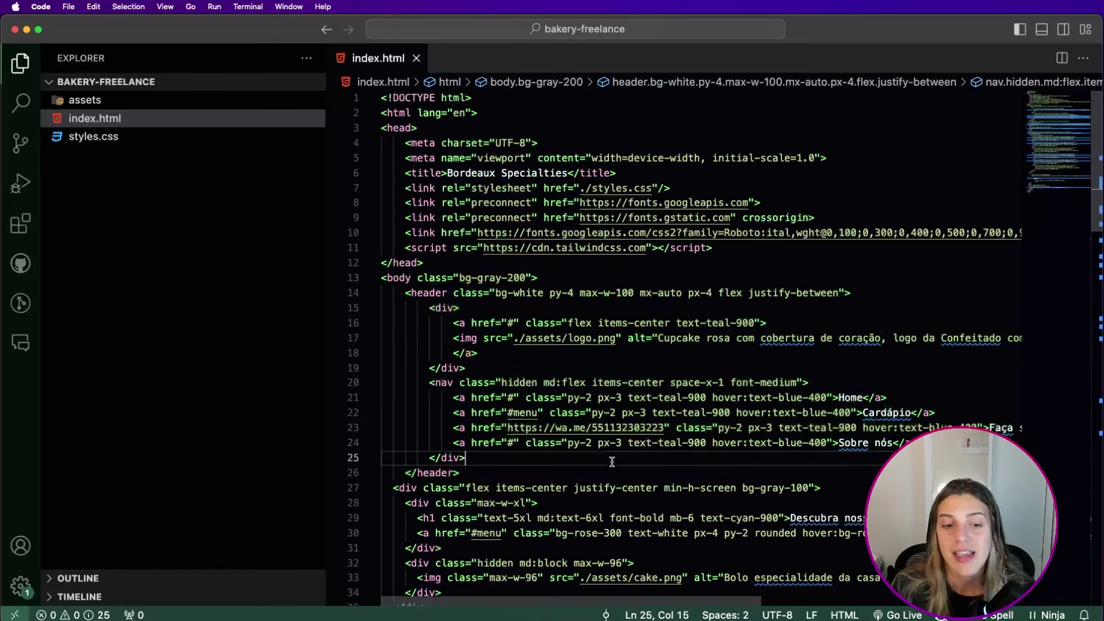
pyautogui.moveTo(576, 459); pyautogui.dragTo(412, 292)
pyautogui.click(506, 365)
pyautogui.moveTo(506, 365); pyautogui.dragTo(382, 308)
pyautogui.click(531, 368)
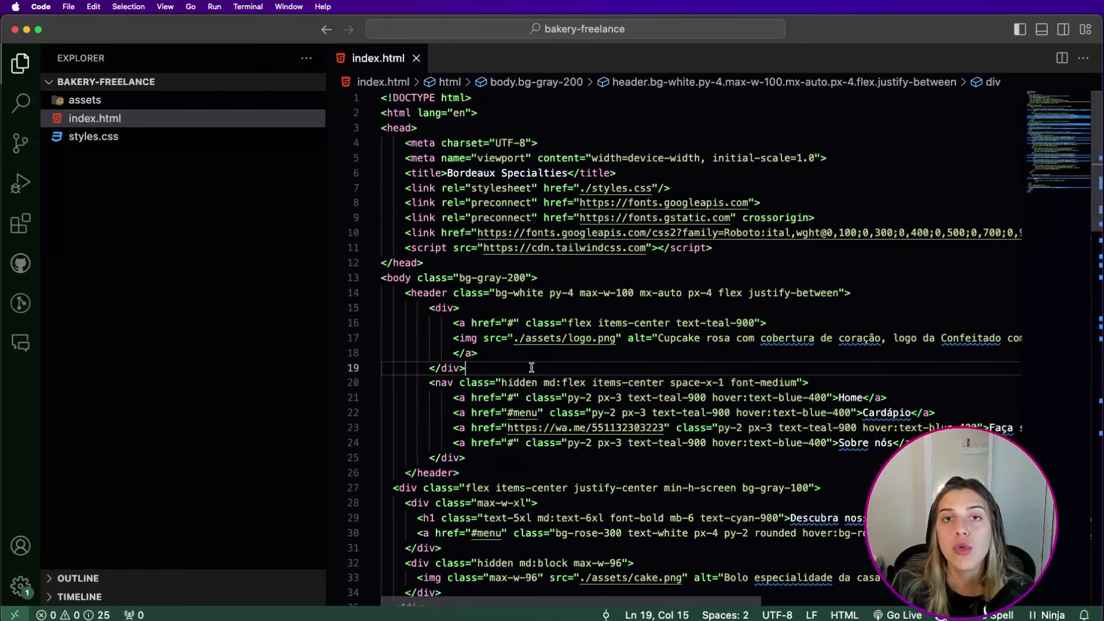
# - Highlight the markup from the body tag into the hero section and skim the sections below it
pyautogui.moveTo(478, 278); pyautogui.dragTo(606, 496)
pyautogui.scroll(-2, 614, 457)
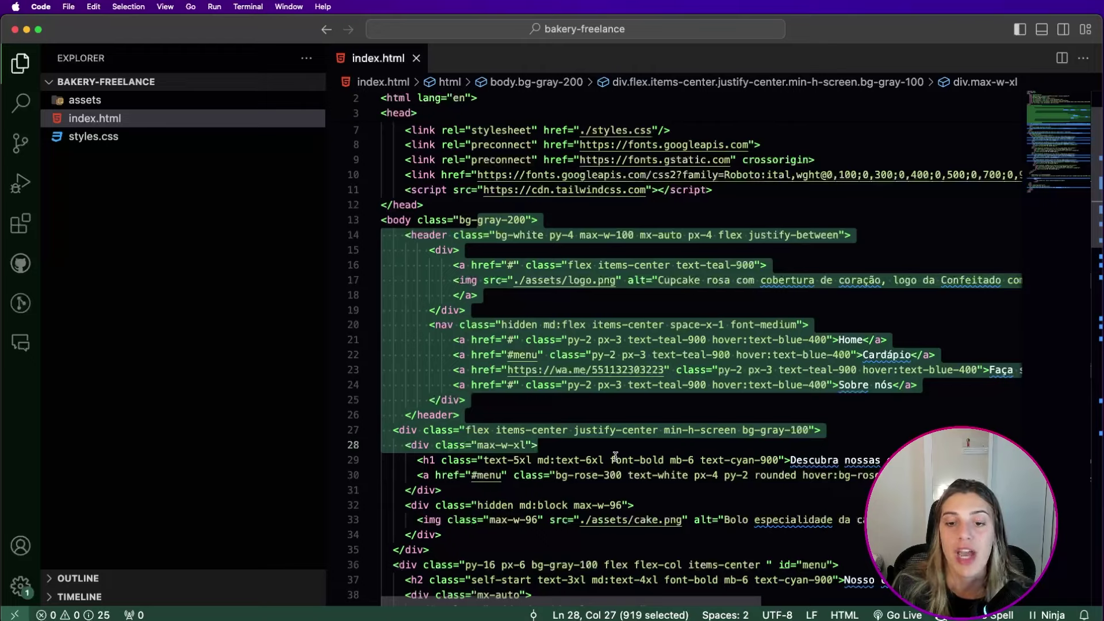
pyautogui.moveTo(454, 265); pyautogui.dragTo(608, 520)
pyautogui.scroll(-10, 608, 520)
pyautogui.scroll(10, 615, 473)
pyautogui.click(611, 473)
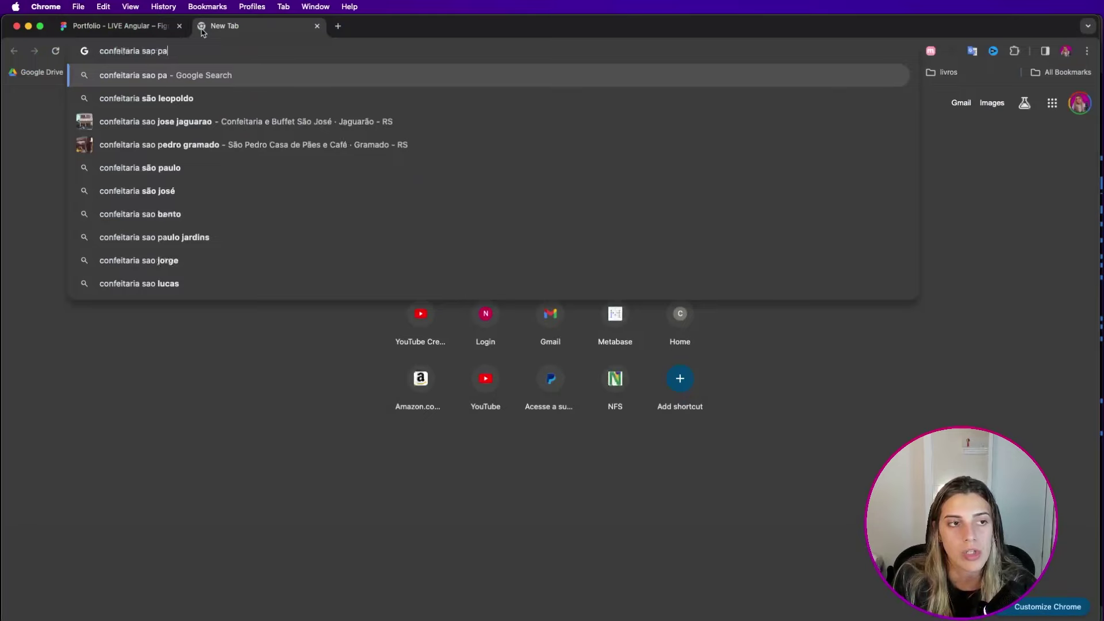
# - Switch to Chrome, search Google for "confeitaria sao paulo" in a new tab and skim the results page
pyautogui.write('paulo')
pyautogui.press('Return')
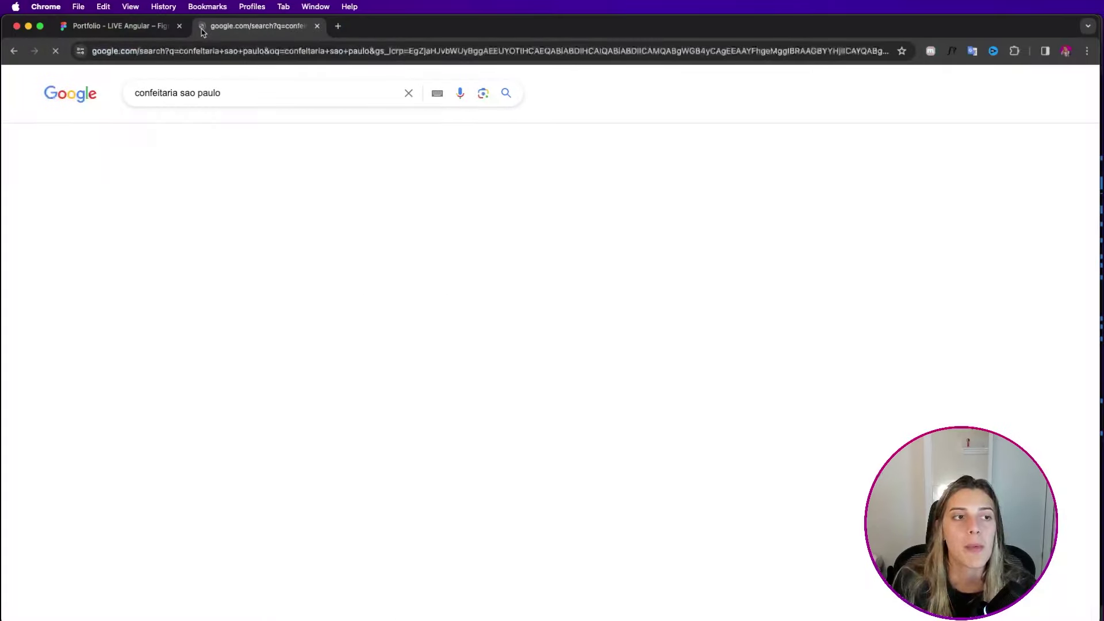
pyautogui.scroll(-15, 389, 259)
pyautogui.scroll(15, 391, 264)
pyautogui.scroll(-10, 400, 281)
pyautogui.scroll(-5, 400, 280)
pyautogui.scroll(15, 400, 280)
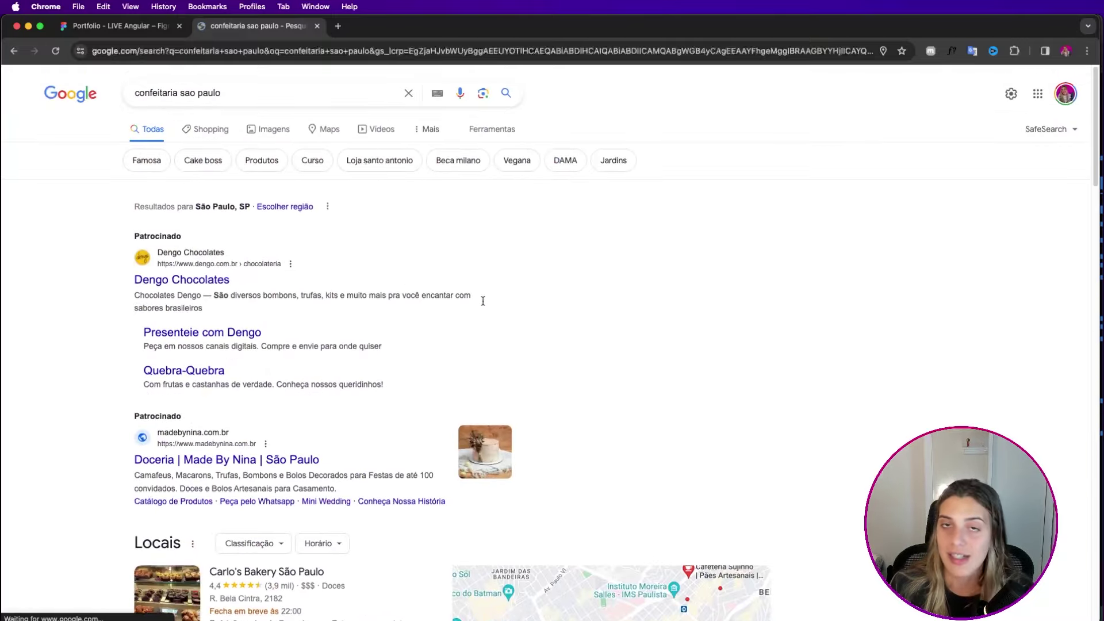
# - Look through the sponsored bakeries, the local listings with the map and the article results
pyautogui.scroll(-8, 460, 296)
pyautogui.scroll(9, 503, 308)
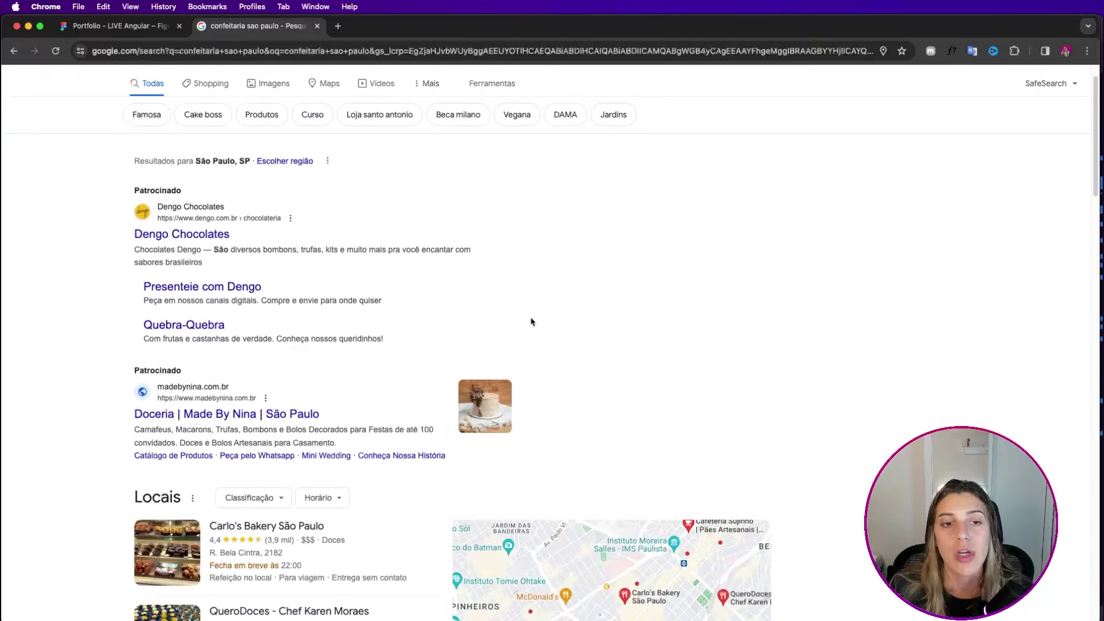
pyautogui.scroll(-8, 541, 321)
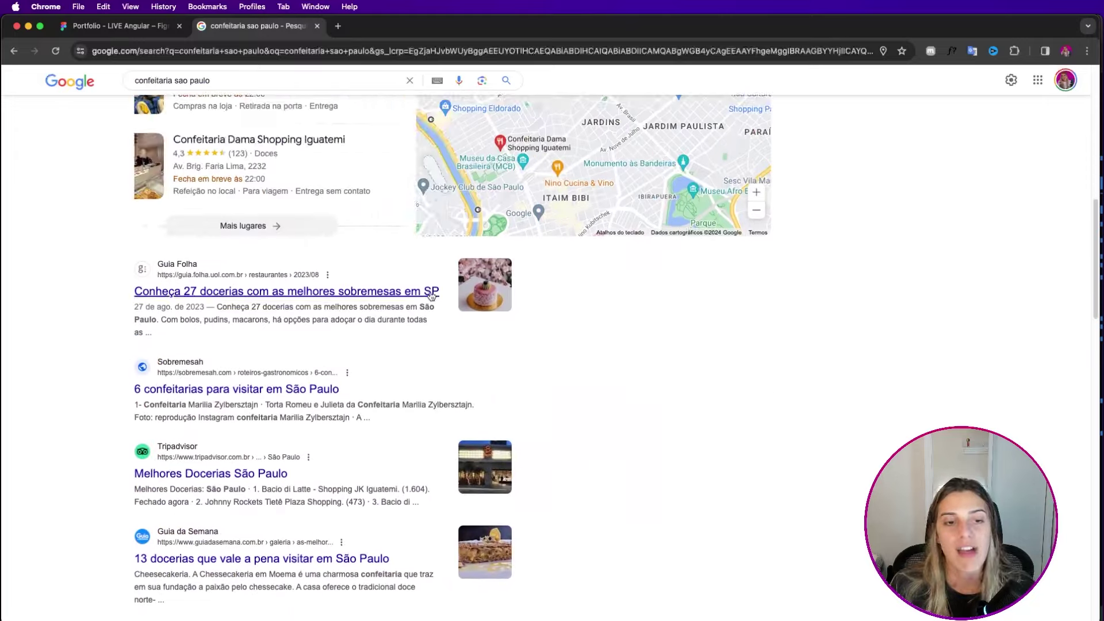
pyautogui.scroll(-15, 490, 302)
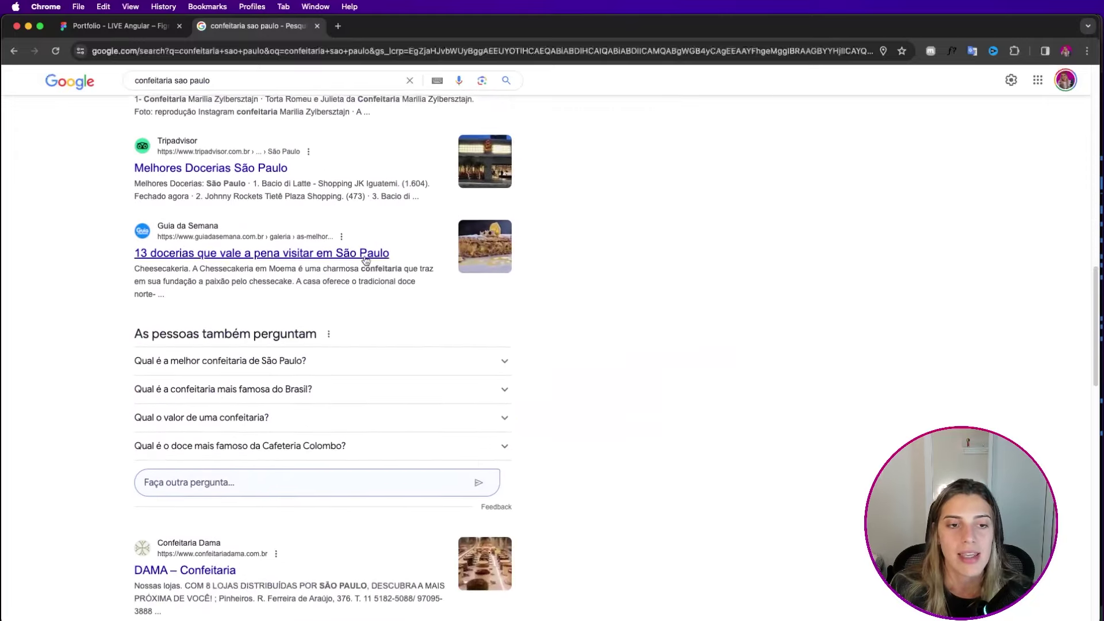
pyautogui.scroll(15, 382, 268)
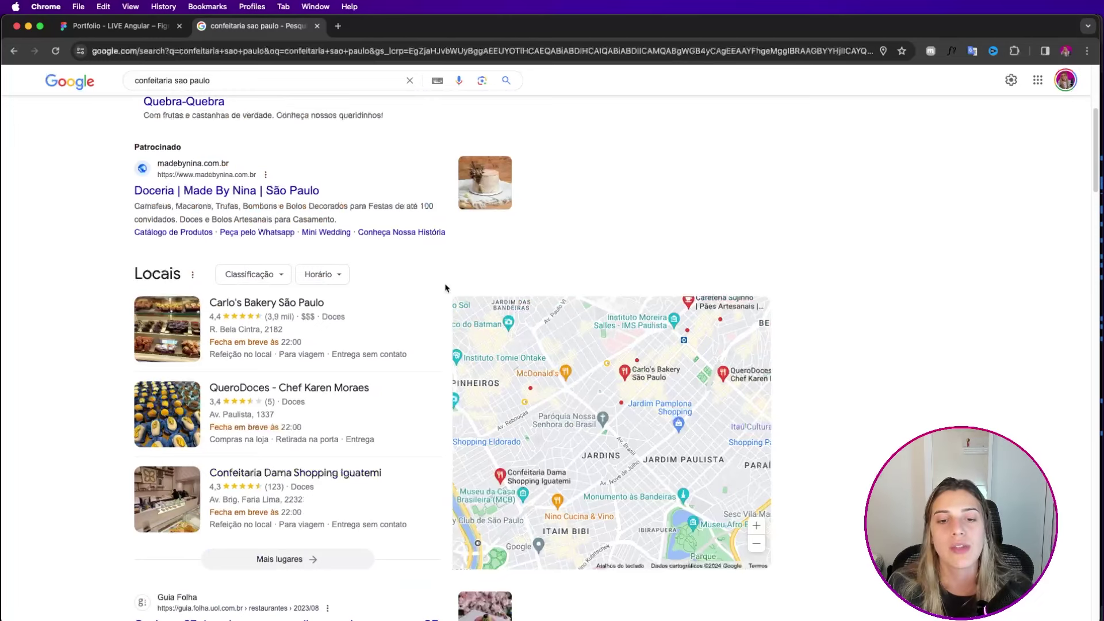
pyautogui.scroll(5, 502, 283)
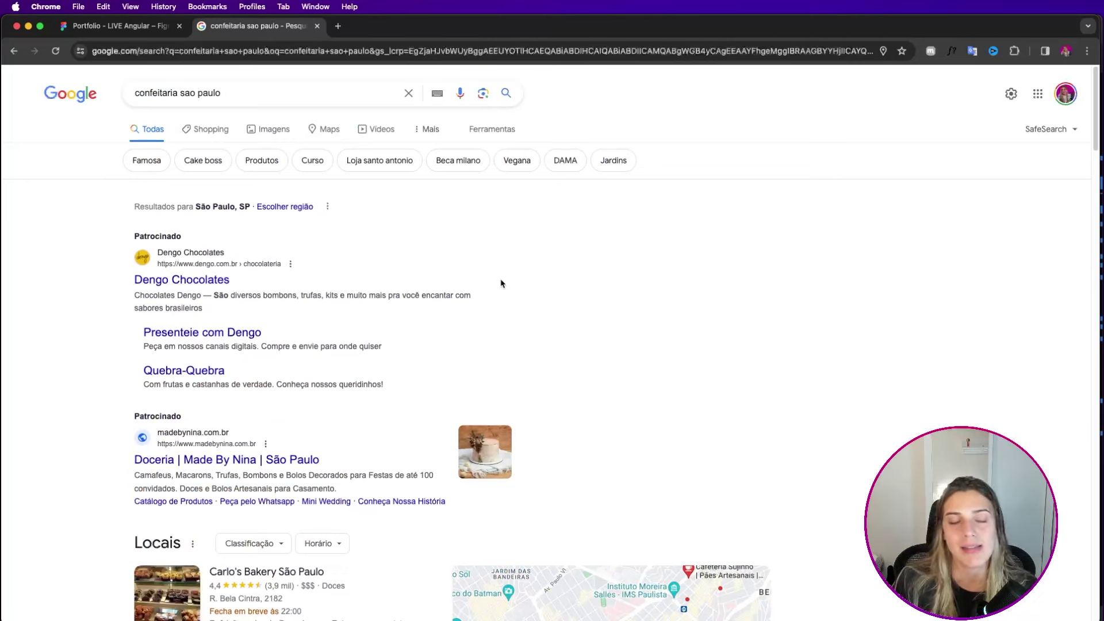
pyautogui.scroll(-4, 451, 363)
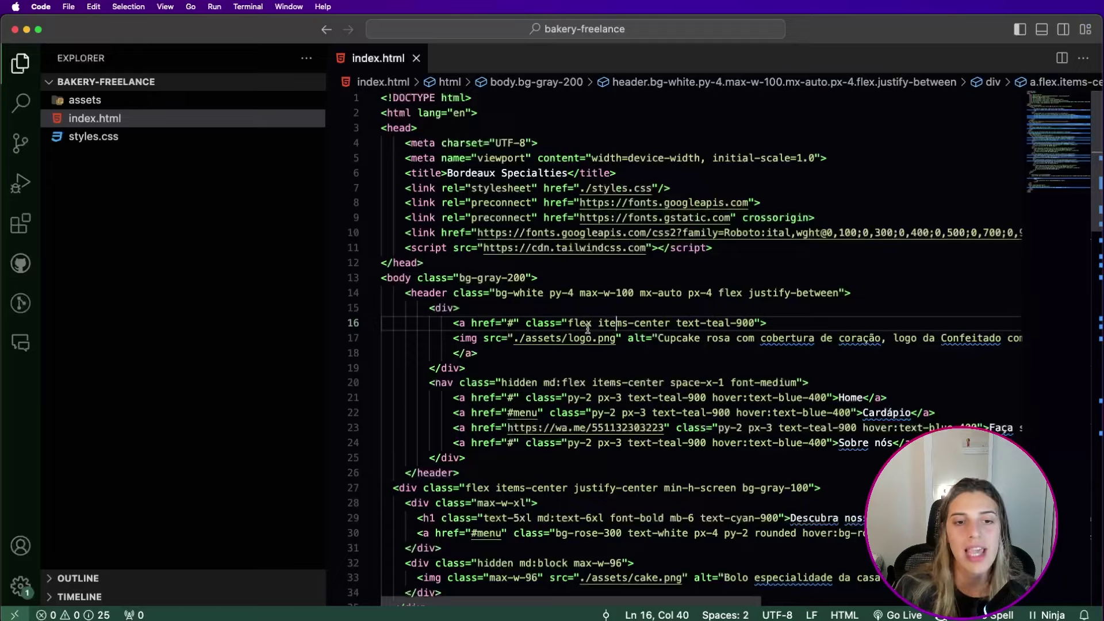
# - Switch back to VS Code, review the whole index.html markup and place the cursor at the end of the Tailwind script line
pyautogui.scroll(-2, 577, 328)
pyautogui.scroll(2, 577, 328)
pyautogui.moveTo(401, 148); pyautogui.dragTo(579, 403)
pyautogui.scroll(15, 579, 403)
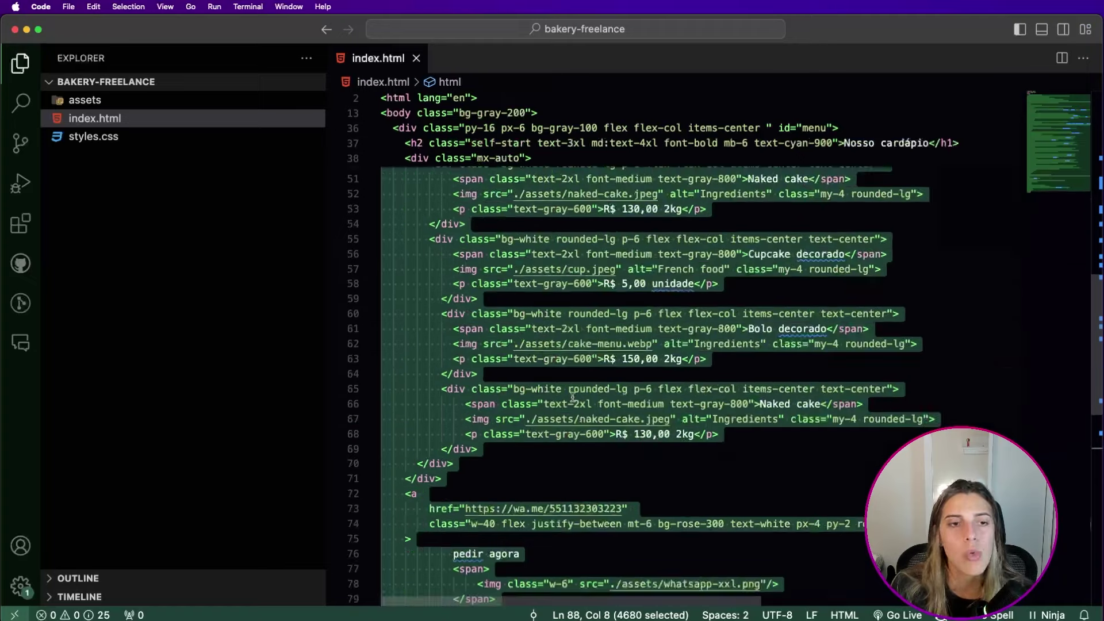
pyautogui.click(606, 265)
pyautogui.moveTo(532, 295); pyautogui.dragTo(619, 561)
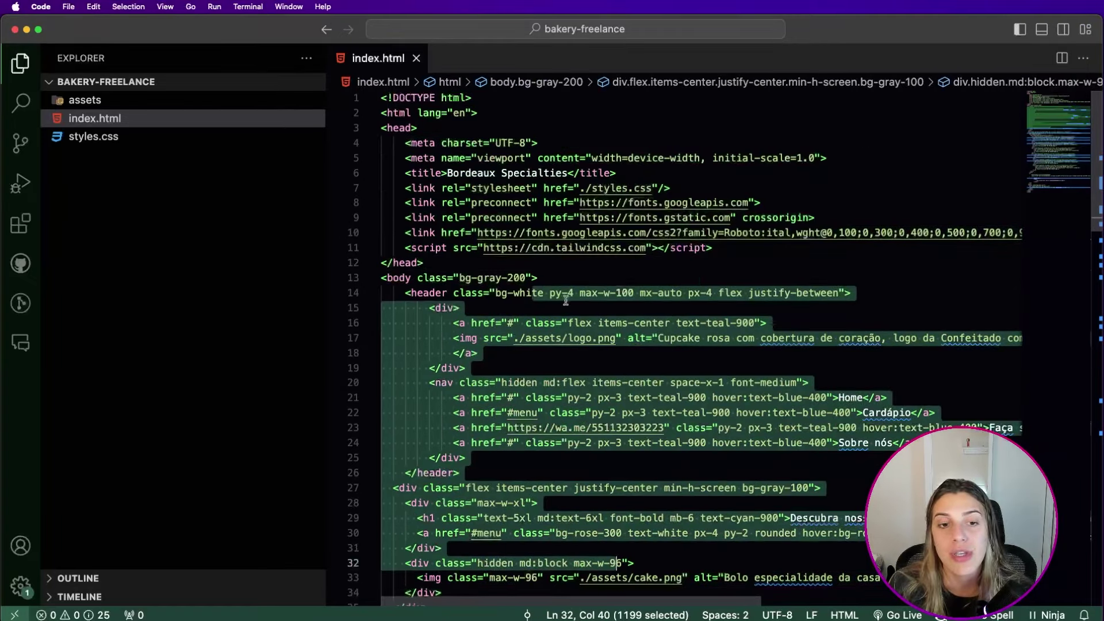
pyautogui.click(567, 248)
pyautogui.moveTo(725, 248)
pyautogui.mouseDown()
pyautogui.moveTo(414, 263)
pyautogui.moveTo(372, 253)
pyautogui.moveTo(722, 248)
pyautogui.mouseUp()
pyautogui.click(721, 248)
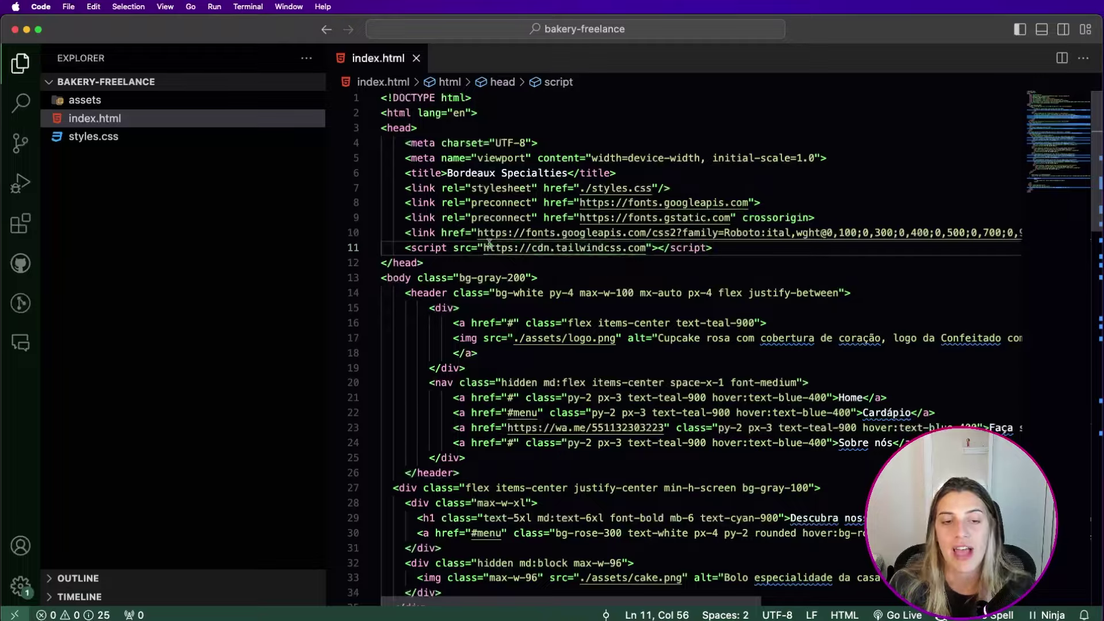
# - Open the cdn.tailwindcss.com script link in the browser and skim the Tailwind source code
pyautogui.keyDown('super'); pyautogui.click(573, 248); pyautogui.keyUp('super')
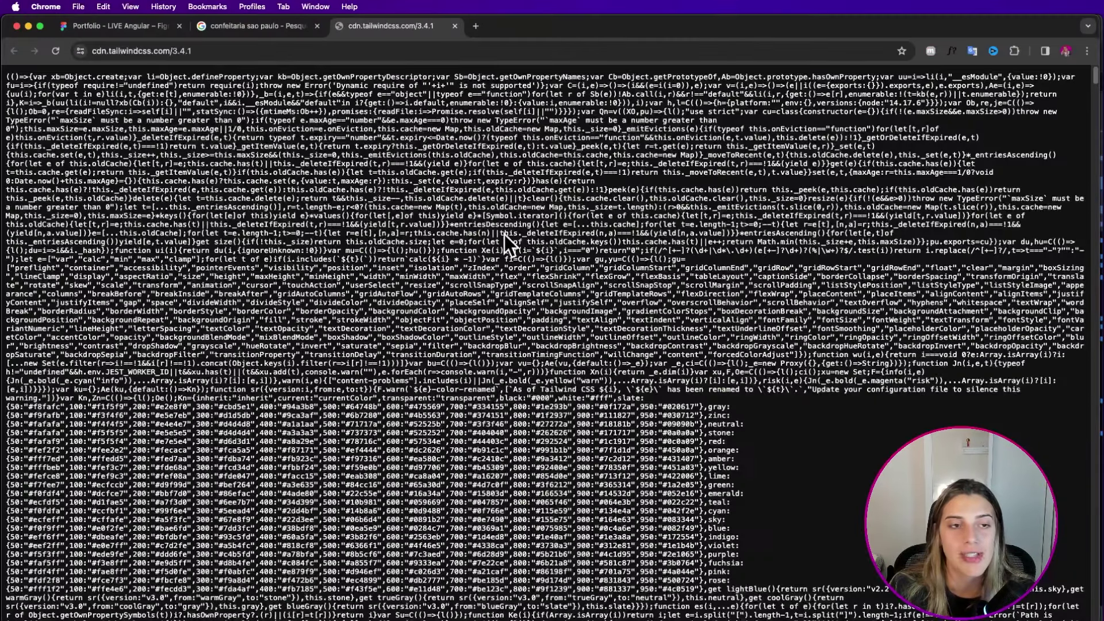
pyautogui.scroll(-20, 563, 156)
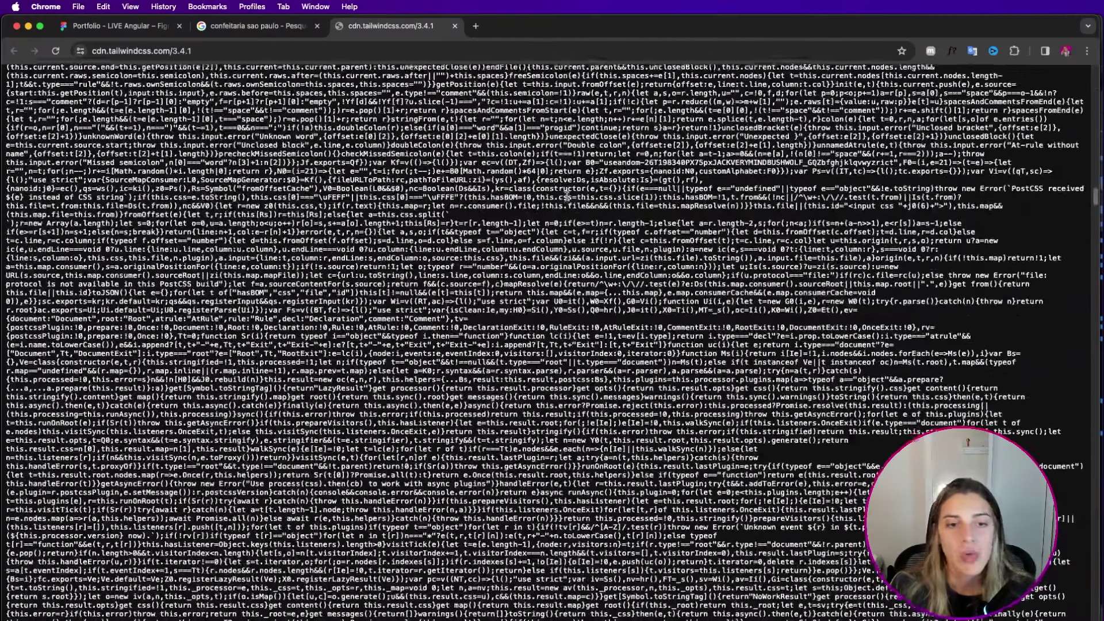
pyautogui.scroll(-20, 565, 192)
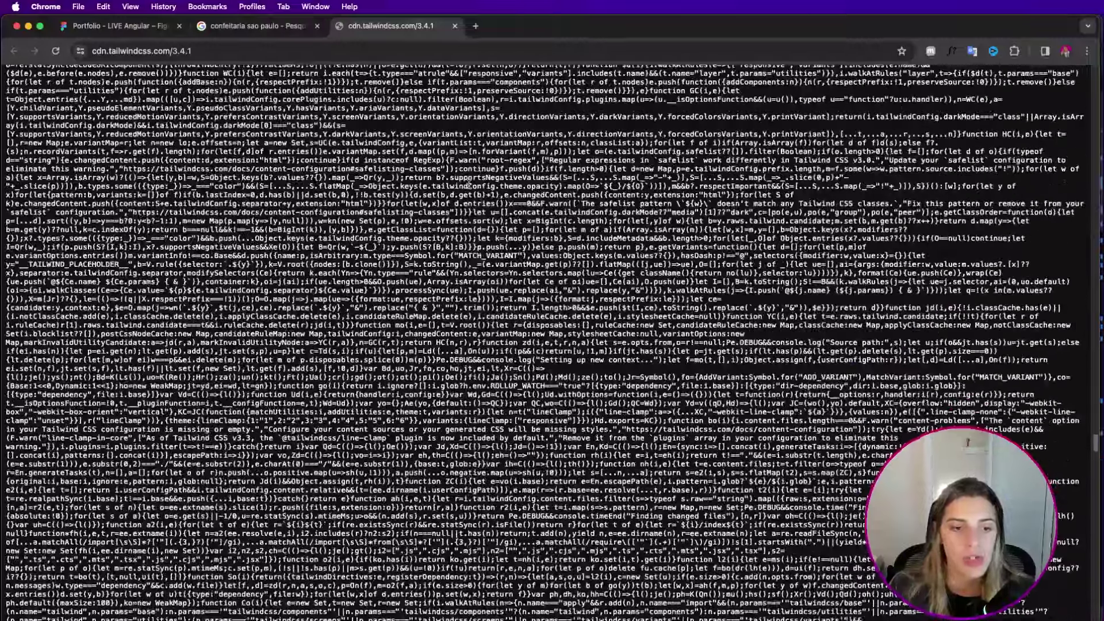
pyautogui.scroll(-20, 535, 190)
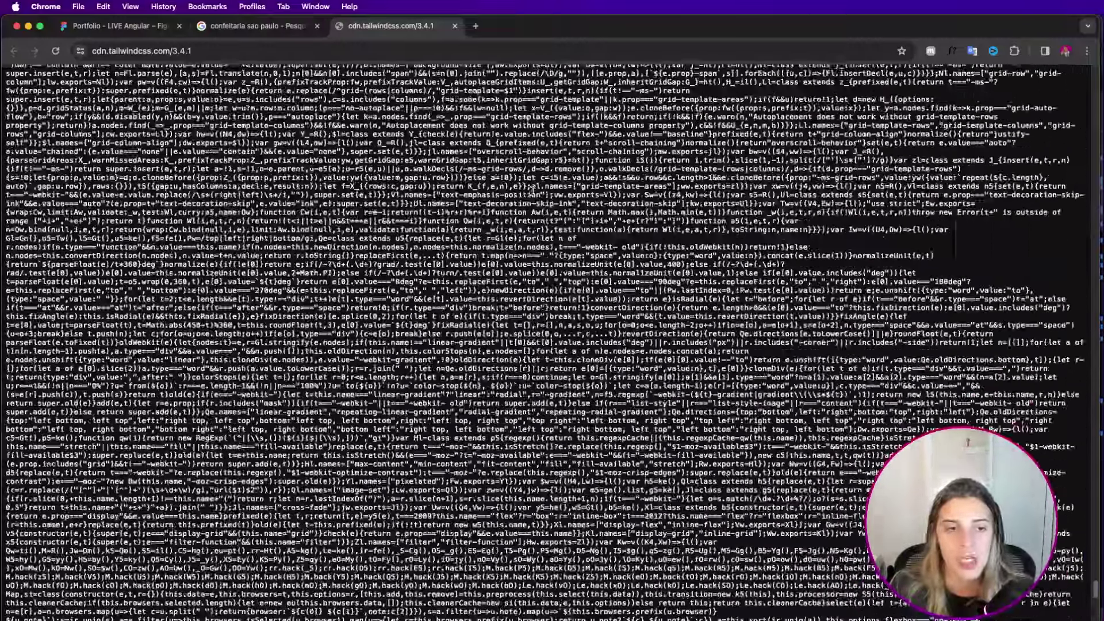
pyautogui.scroll(20, 534, 191)
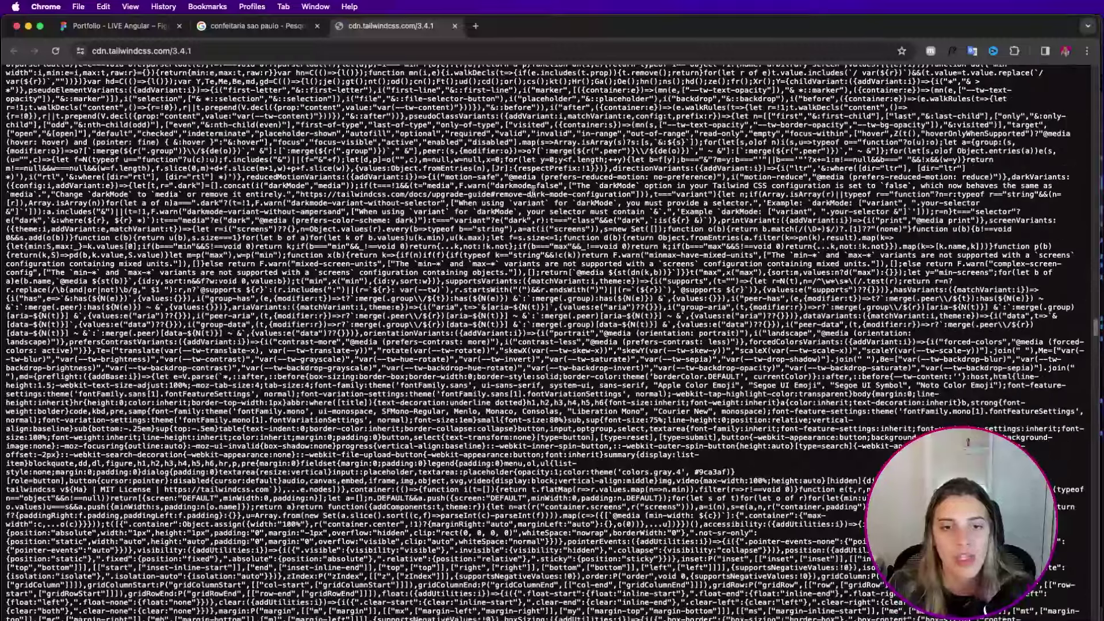
# - Return to index.html in VS Code and highlight the markup from the hero container down to the first menu product card
pyautogui.press('super+Tab')
pyautogui.scroll(-5, 657, 347)
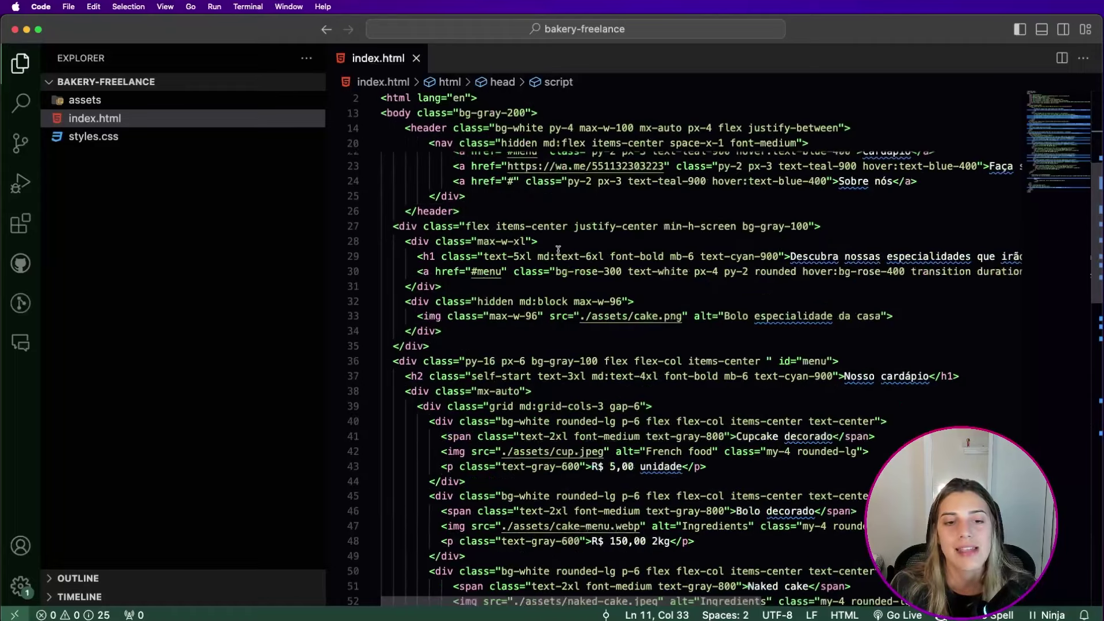
pyautogui.hotkey('shift', 'Down')
pyautogui.hotkey('shift', 'Down')
pyautogui.hotkey('shift', 'Down')
pyautogui.hotkey('shift', 'Down')
pyautogui.hotkey('shift', 'Down')
pyautogui.hotkey('shift', 'Down')
pyautogui.hotkey('shift', 'Down')
pyautogui.hotkey('shift', 'Down')
pyautogui.hotkey('shift', 'Down')
pyautogui.hotkey('shift', 'Down')
pyautogui.hotkey('shift', 'Down')
pyautogui.hotkey('shift', 'Down')
pyautogui.hotkey('shift', 'Down')
pyautogui.hotkey('shift', 'Down')
pyautogui.hotkey('shift', 'Down')
pyautogui.hotkey('shift', 'Down')
pyautogui.hotkey('shift', 'Down')
pyautogui.scroll(7, 658, 348)
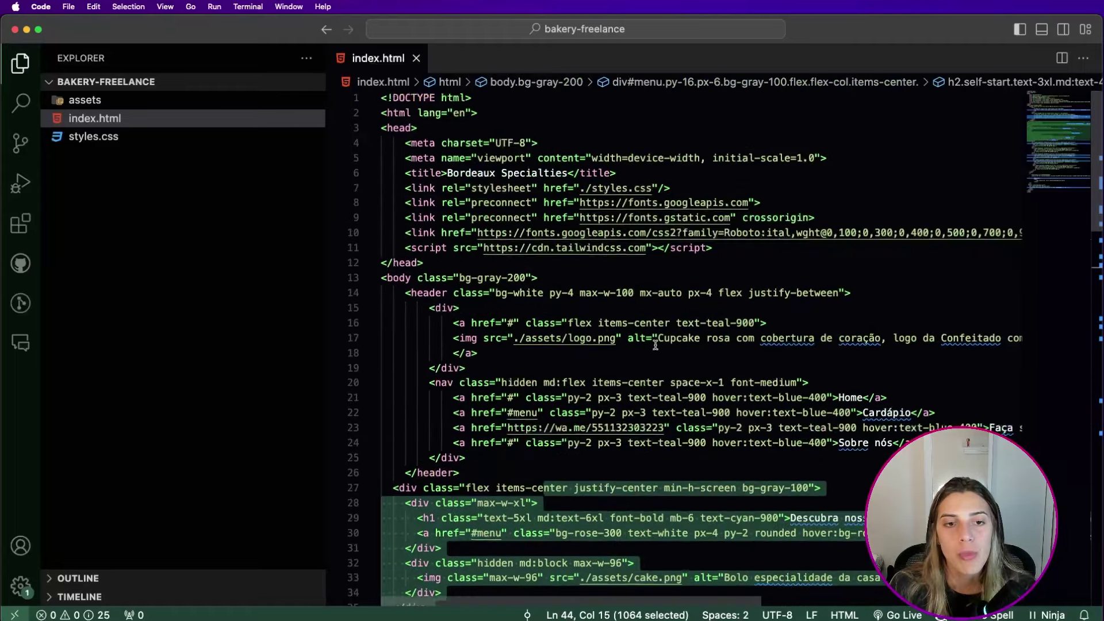
# - Clear the selection, point out the Tailwind script line and leave the cursor after the closing head tag
pyautogui.click(731, 248)
pyautogui.press('Down')
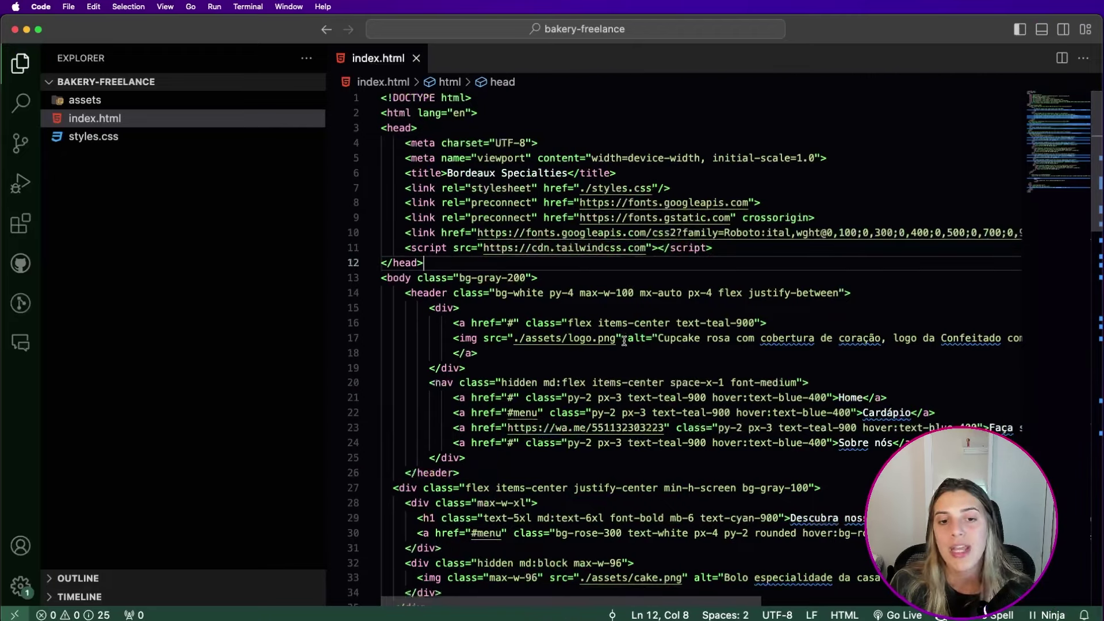
pyautogui.click(624, 342)
pyautogui.click(581, 249)
pyautogui.click(582, 269)
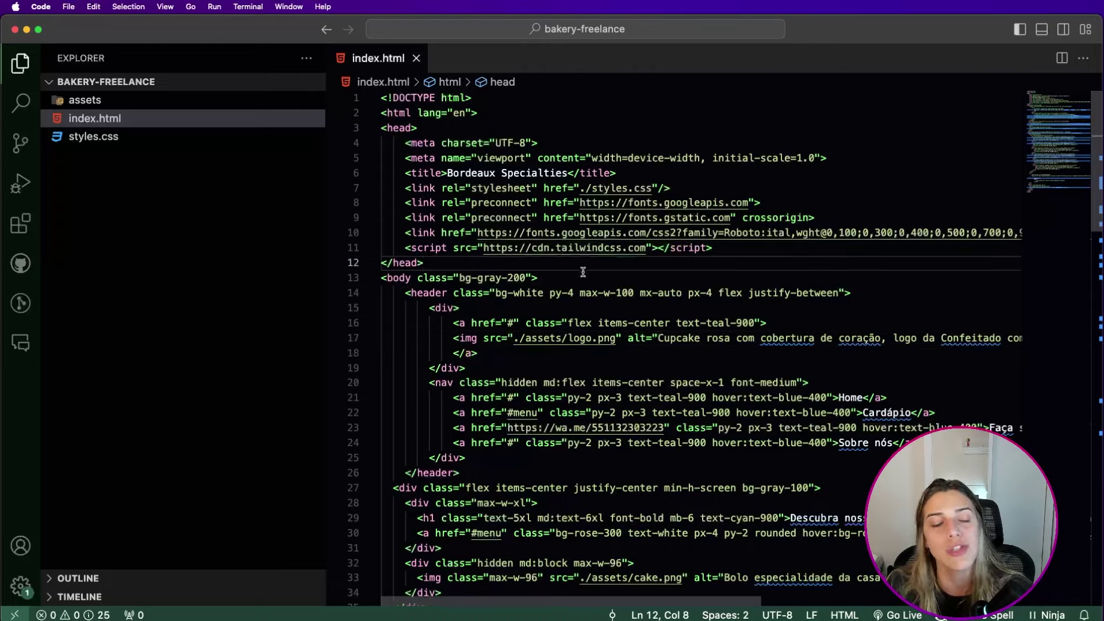
# - Highlight and review the body markup from its opening tag through the menu section, leaving the cursor after the closing header tag
pyautogui.moveTo(723, 248); pyautogui.dragTo(382, 263)
pyautogui.scroll(-10, 532, 299)
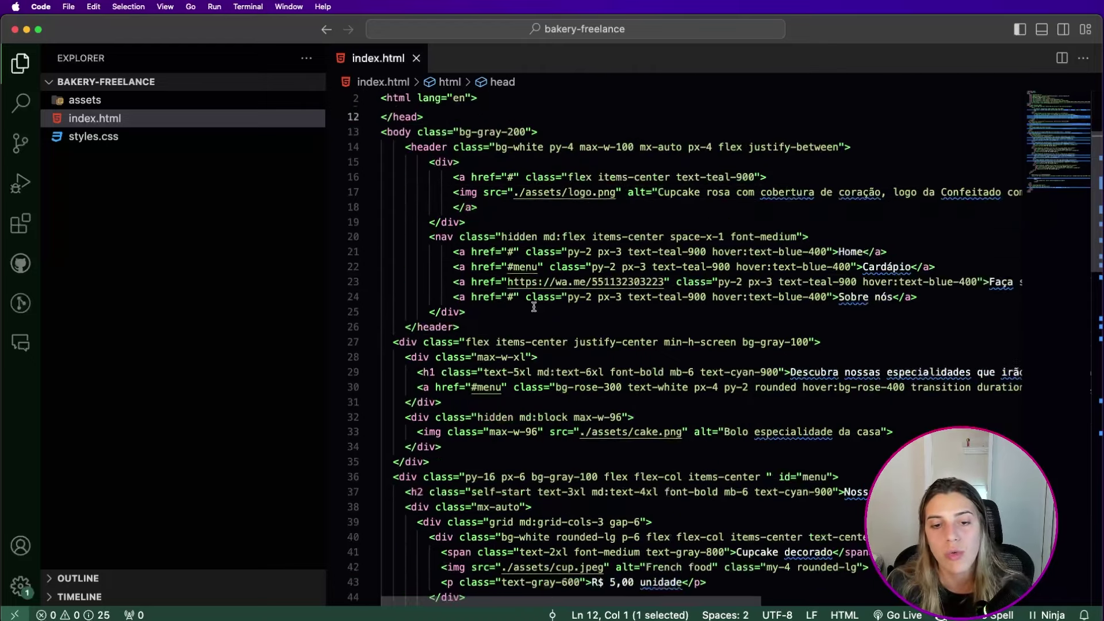
pyautogui.scroll(10, 532, 299)
pyautogui.moveTo(454, 248); pyautogui.dragTo(468, 460)
pyautogui.scroll(-15, 467, 460)
pyautogui.moveTo(665, 434); pyautogui.dragTo(448, 280)
pyautogui.scroll(10, 447, 280)
pyautogui.scroll(-3, 447, 280)
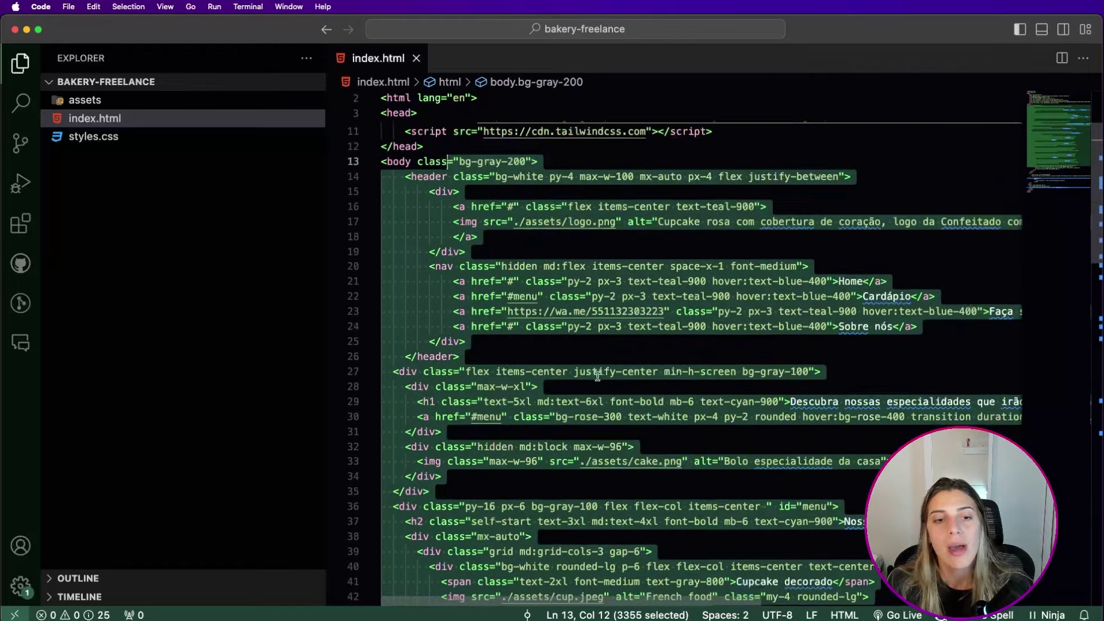
pyautogui.click(589, 361)
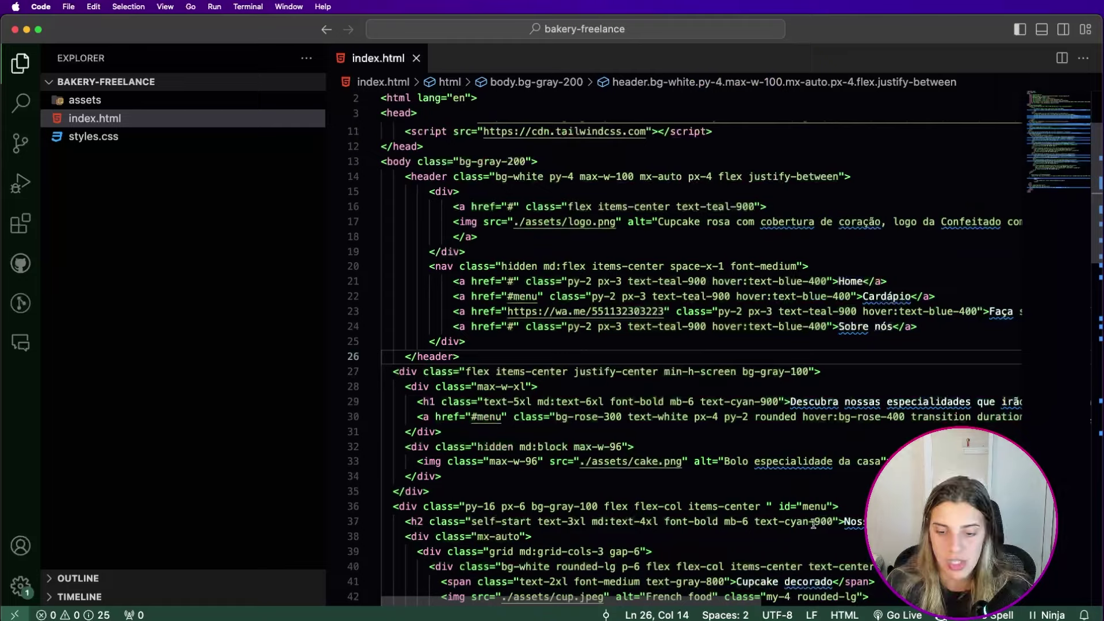
# - Launch index.html with Live Server and review the rendered landing page from the hero to the product cards
pyautogui.press('super+l')
pyautogui.press('super+o')
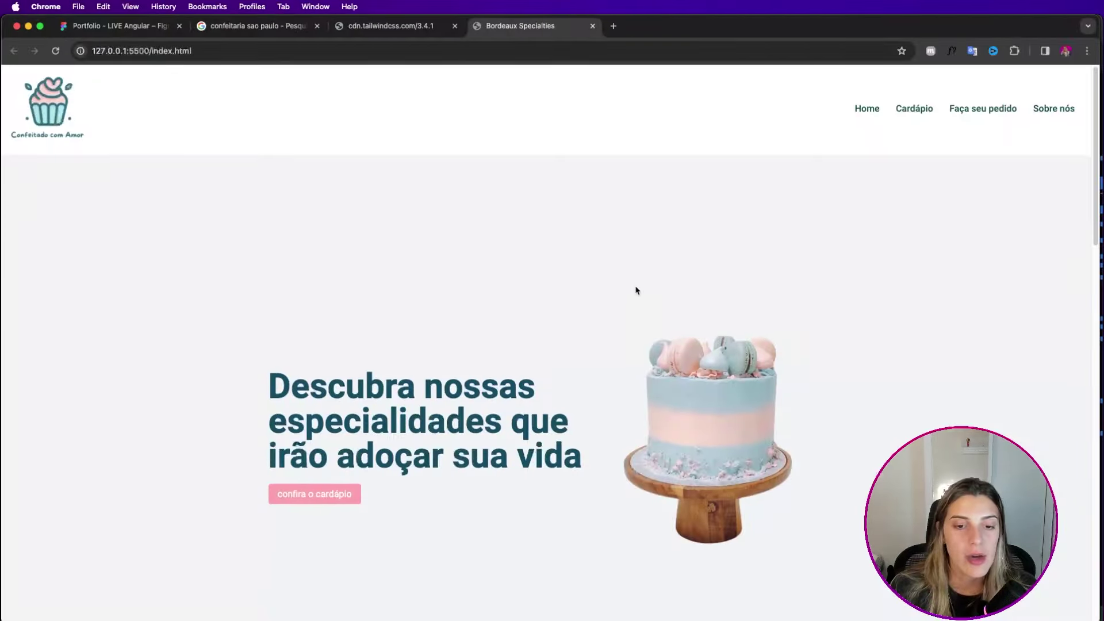
pyautogui.scroll(-10, 636, 291)
pyautogui.scroll(-10, 653, 295)
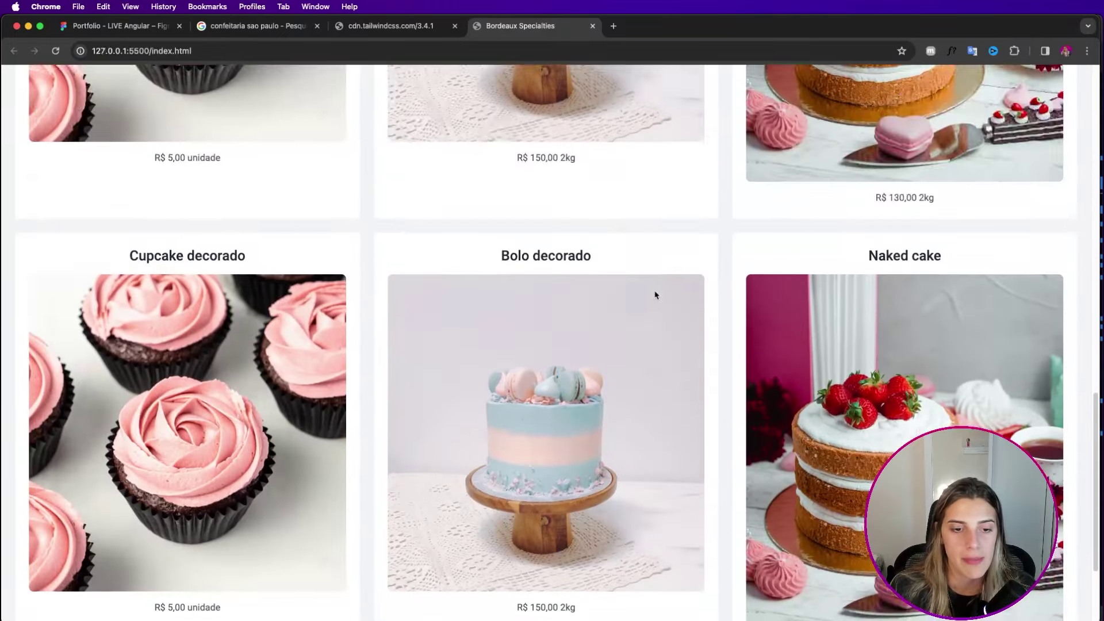
pyautogui.scroll(20, 661, 293)
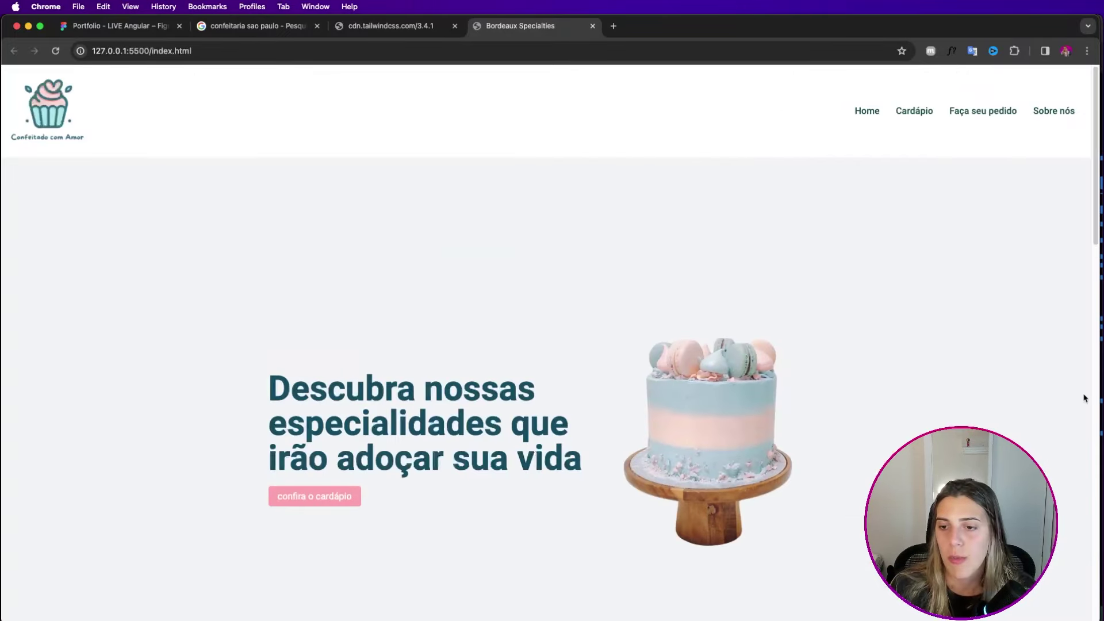
# - Narrow the browser window to about 730 px and check the landing page layout from the hero to the footer
pyautogui.moveTo(1099, 403); pyautogui.dragTo(786, 396)
pyautogui.scroll(-10, 702, 392)
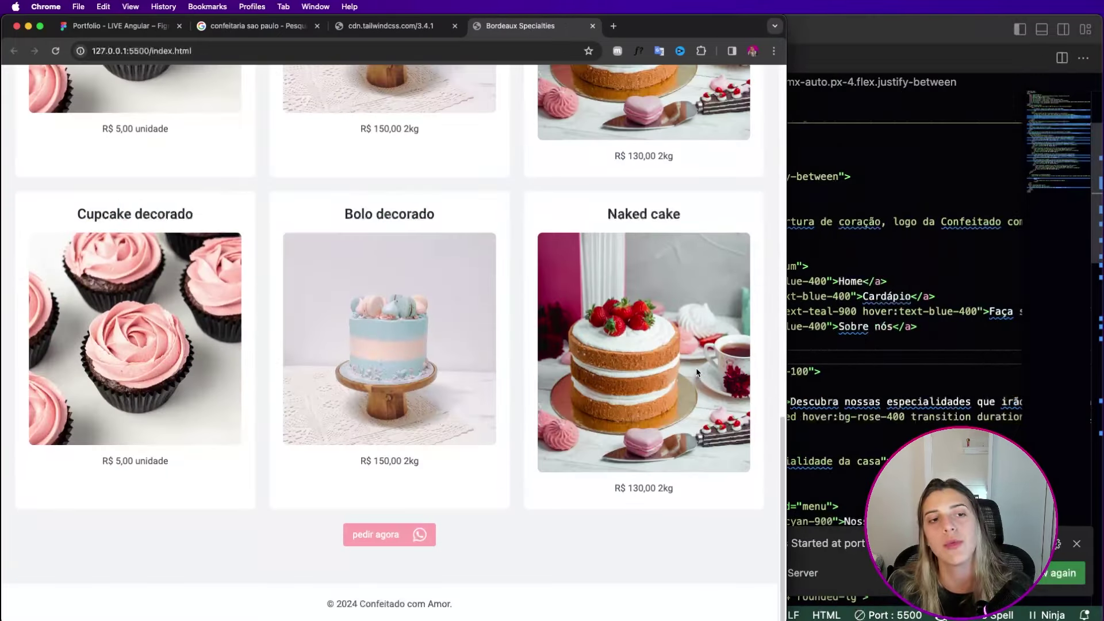
pyautogui.scroll(8, 698, 373)
pyautogui.scroll(3, 700, 373)
pyautogui.scroll(-12, 678, 374)
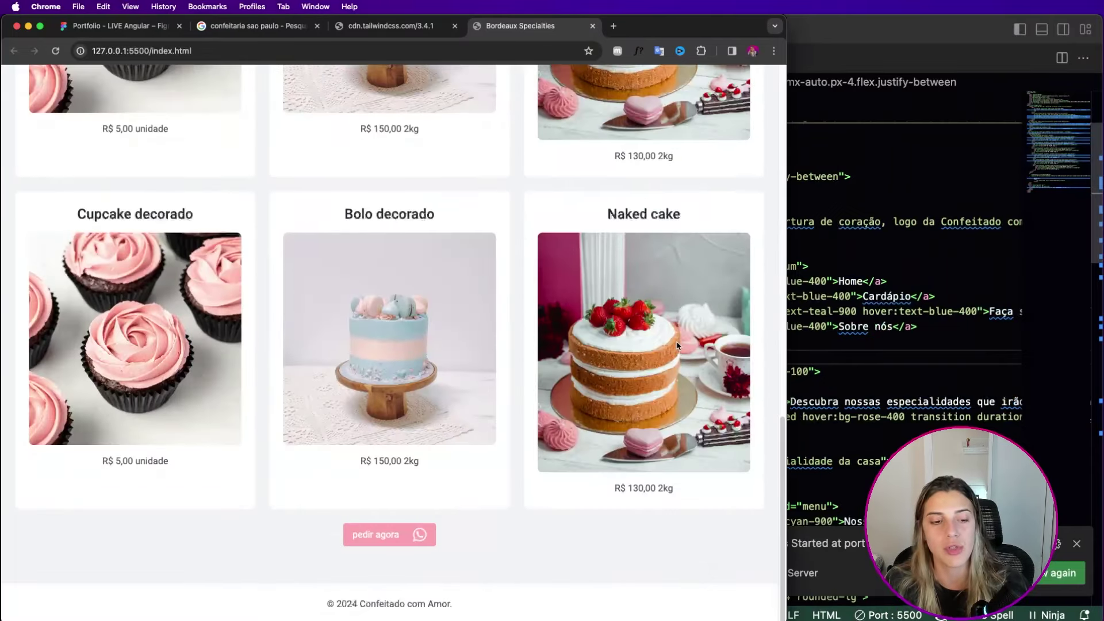
pyautogui.scroll(15, 678, 346)
# - Test the "confira o cardápio" link to the "Nosso cardápio" section and look over the surrounding sections
pyautogui.click(134, 502)
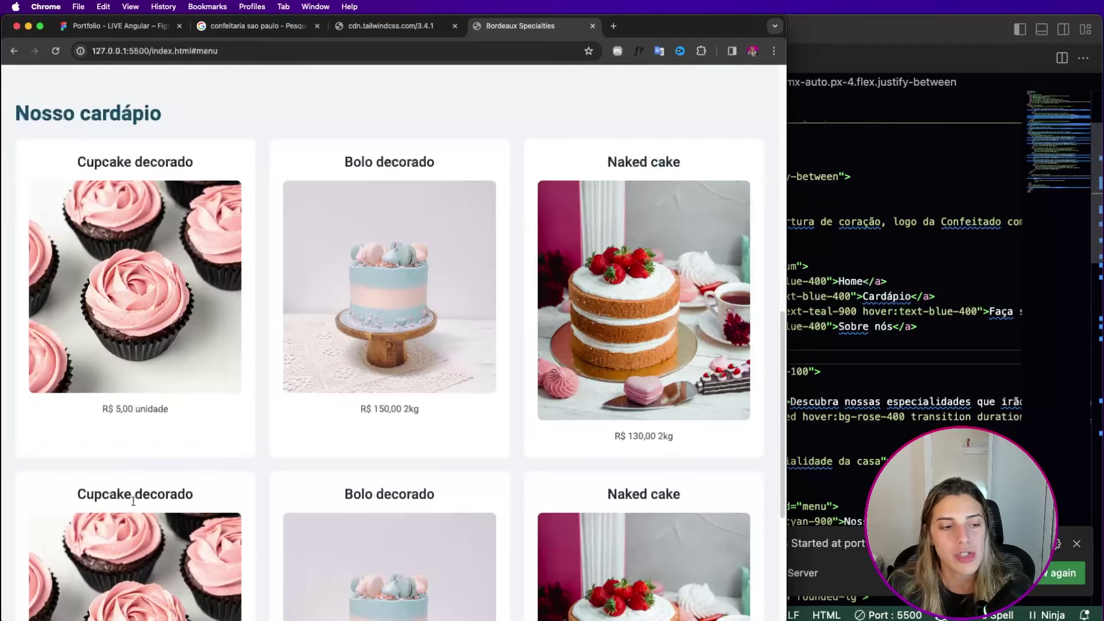
pyautogui.scroll(-5, 500, 343)
pyautogui.scroll(10, 476, 348)
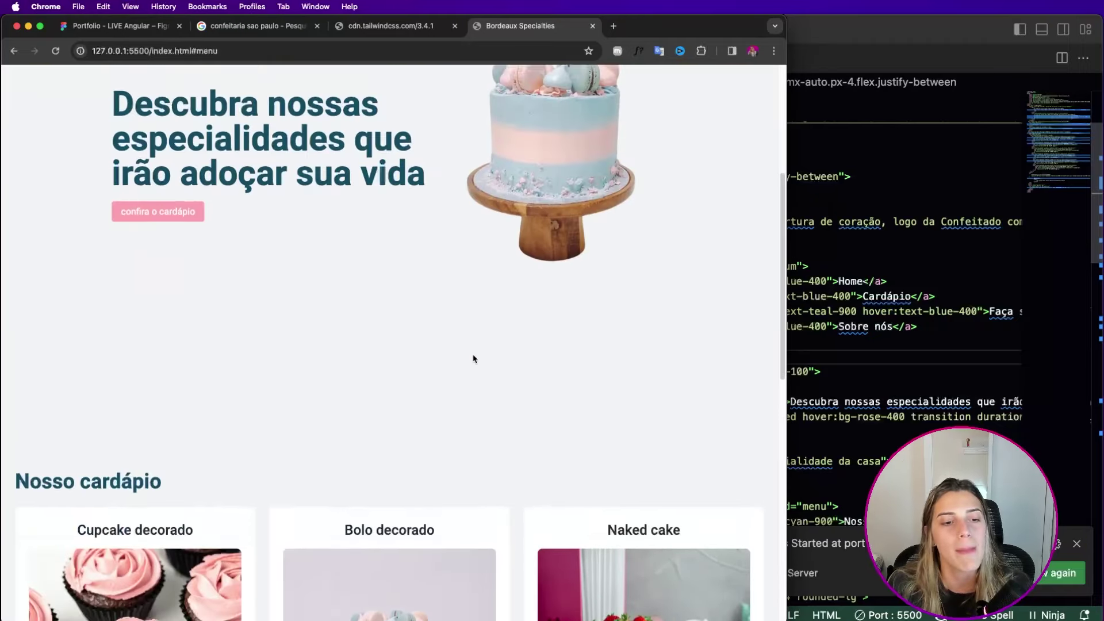
# - Test the "pedir agora" link to WhatsApp below the product cards and return to the landing page
pyautogui.scroll(-10, 472, 368)
pyautogui.click(399, 541)
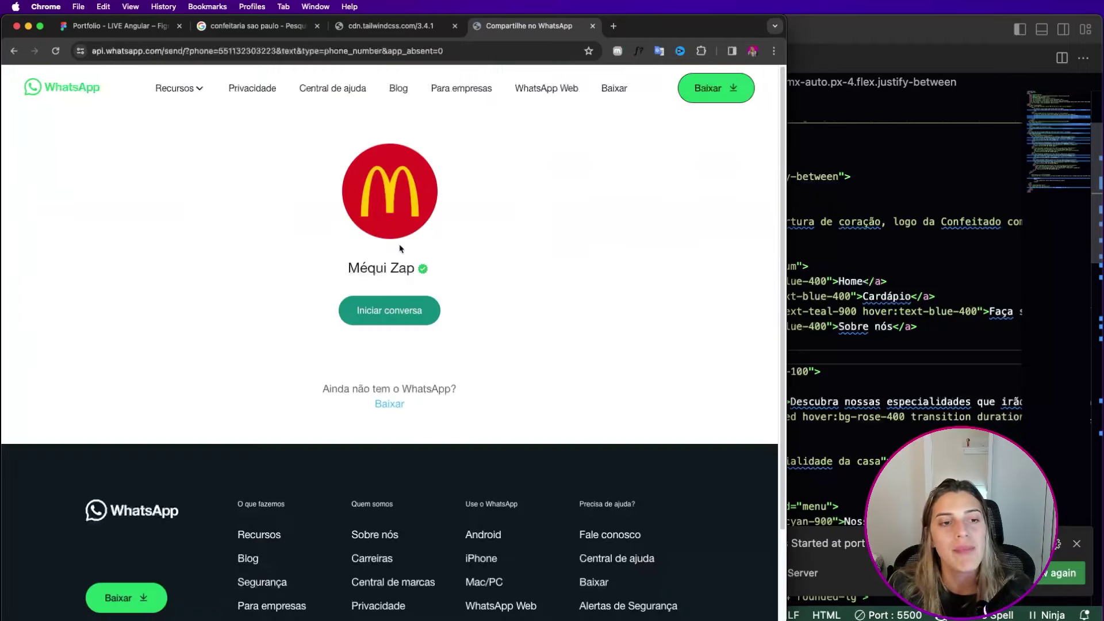
pyautogui.click(14, 52)
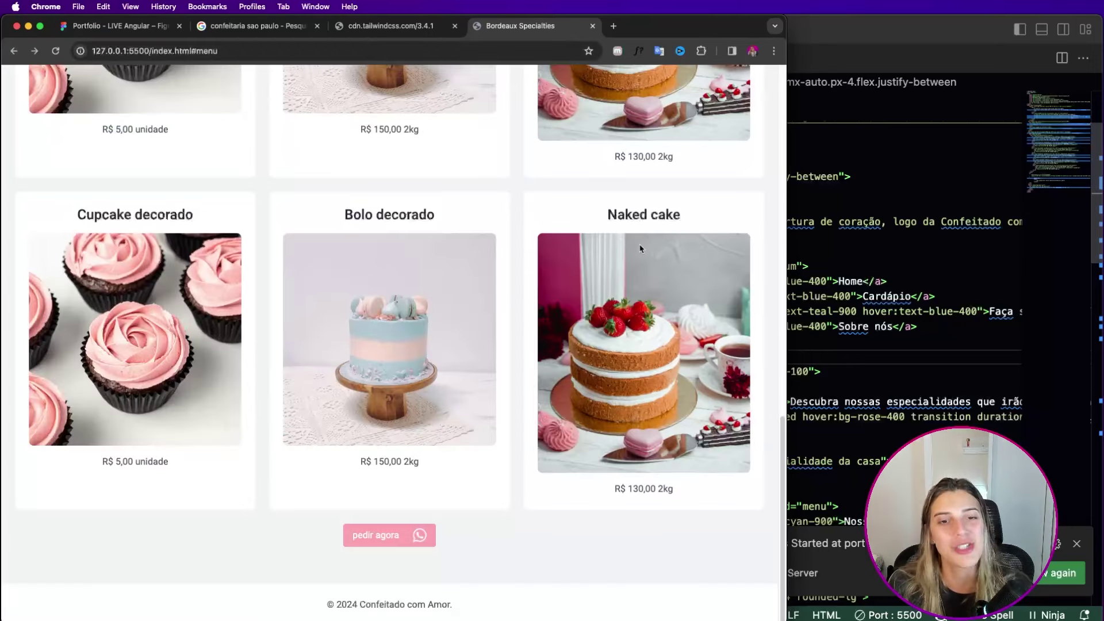
# - Review the landing page from hero to footer, enlarge the browser window to full screen width and check the wider layout
pyautogui.scroll(15, 642, 250)
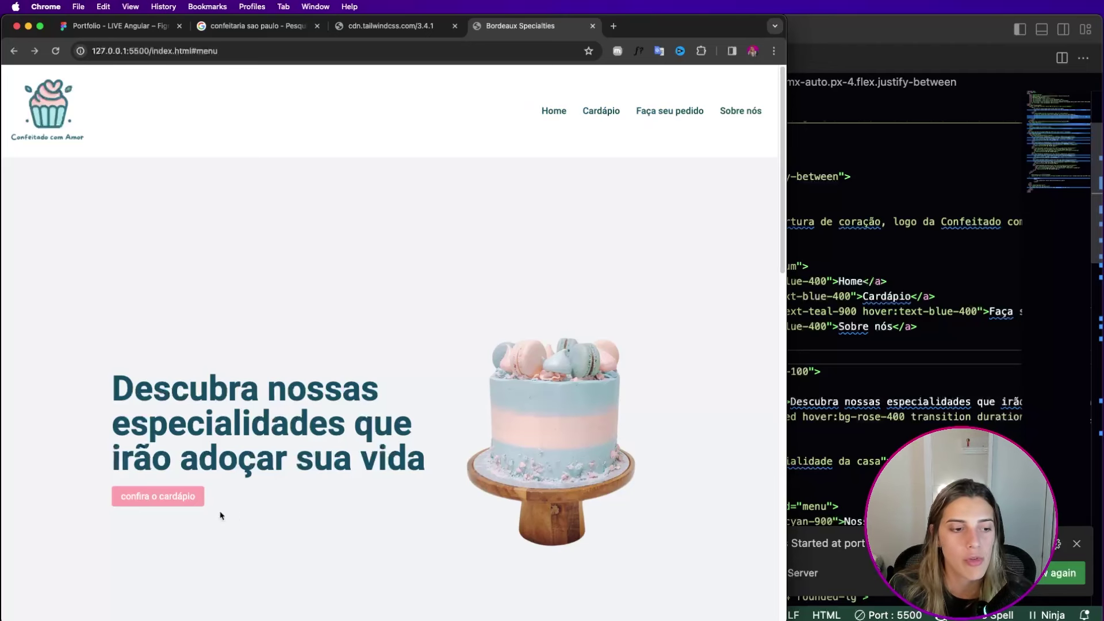
pyautogui.scroll(-15, 338, 357)
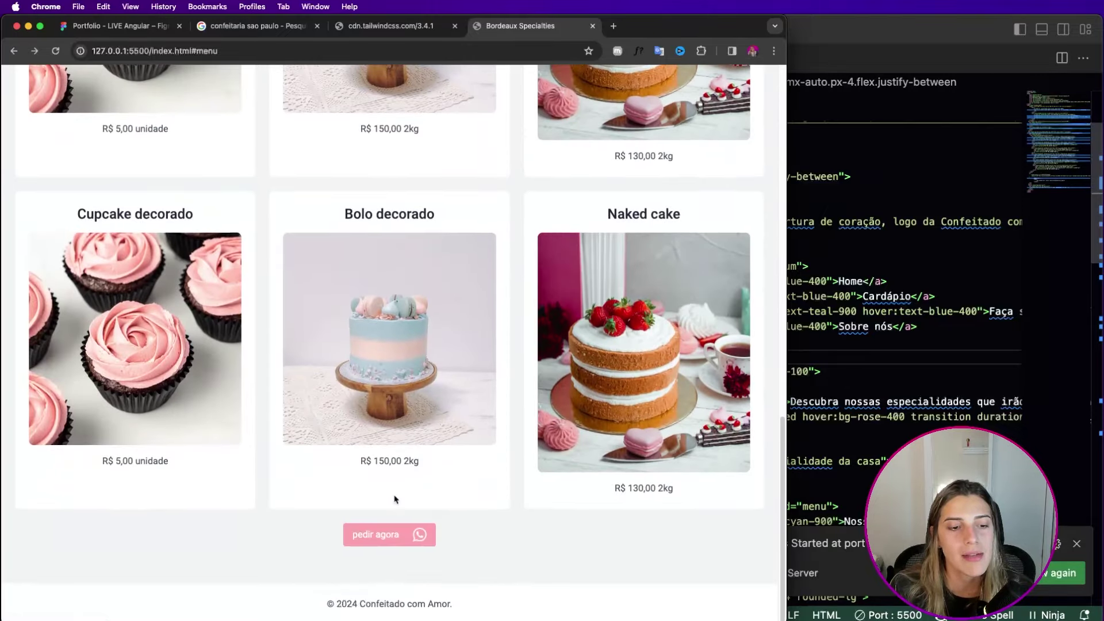
pyautogui.scroll(15, 427, 477)
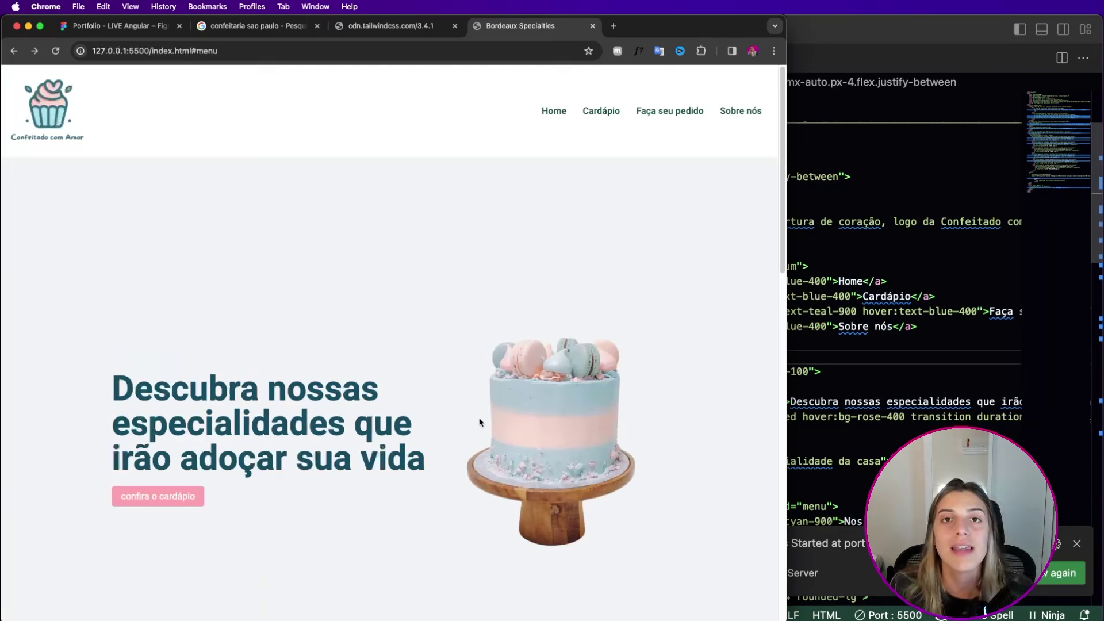
pyautogui.hotkey('ctrl', 'alt', 'Return')
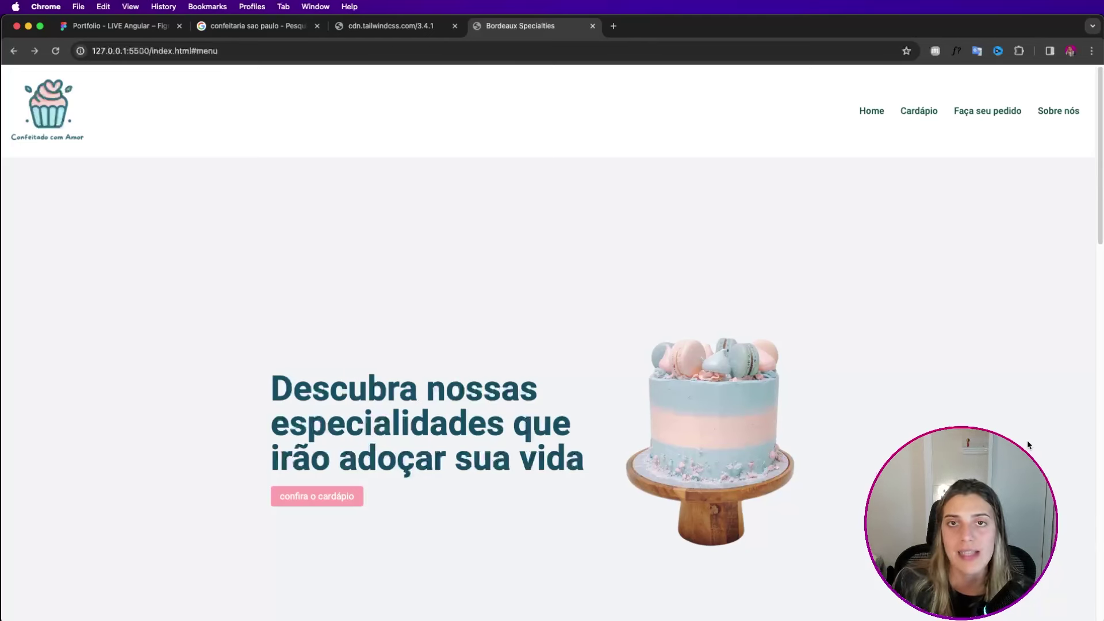
pyautogui.scroll(-15, 1003, 431)
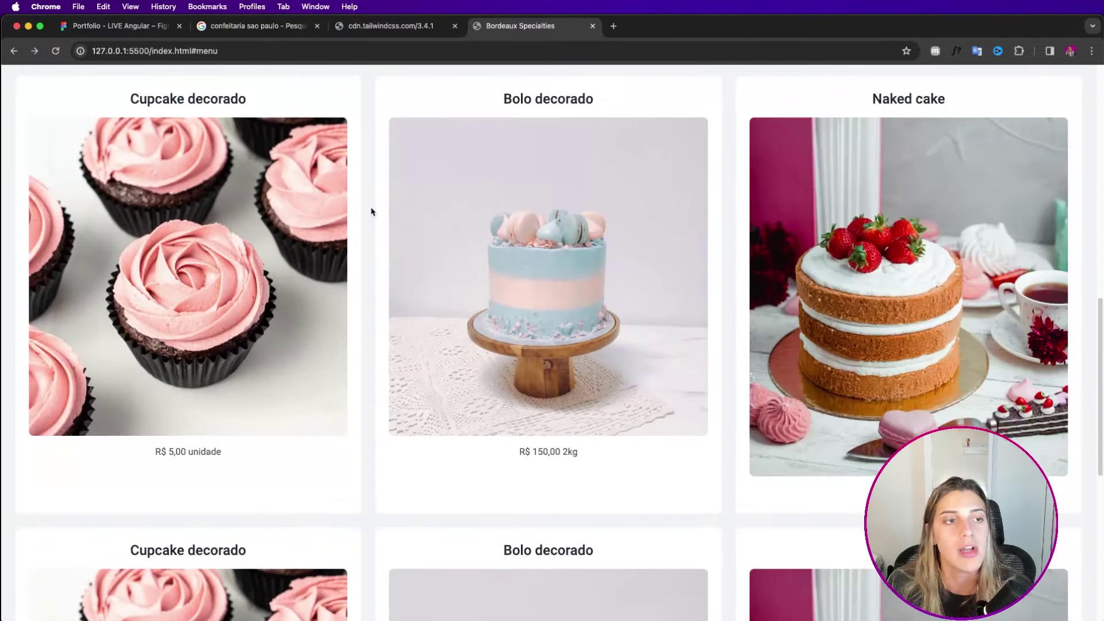
pyautogui.scroll(10, 919, 432)
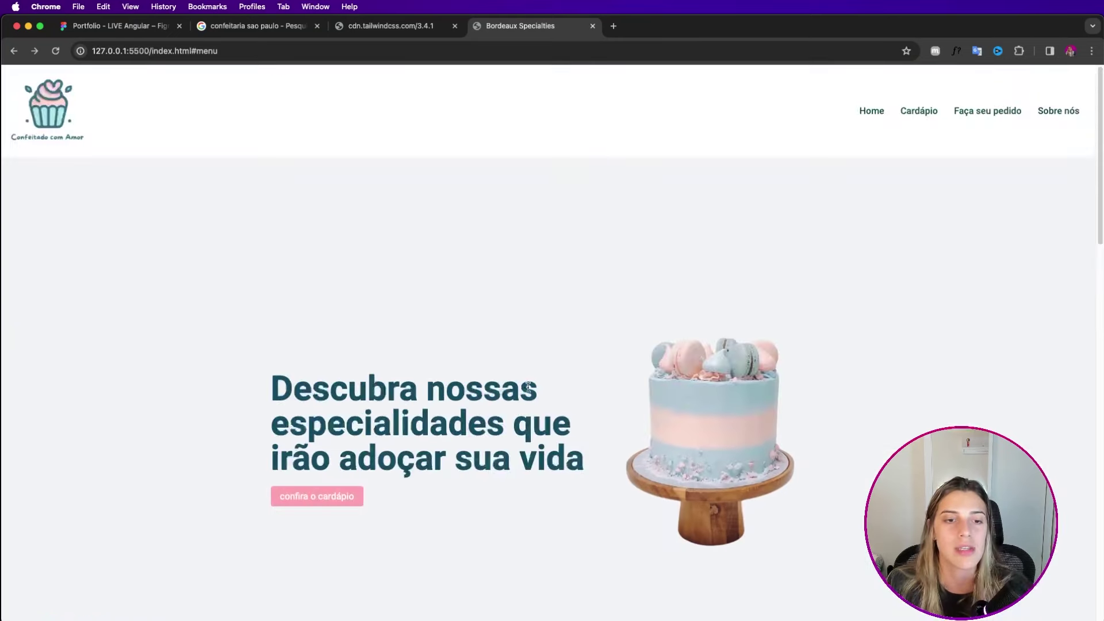
# - Highlight the hero heading "Descubra nossas especialidades que irão adoçar sua vida" to review its text, and clear the selection
pyautogui.tripleClick(357, 398)
pyautogui.click(461, 443)
pyautogui.tripleClick(450, 459)
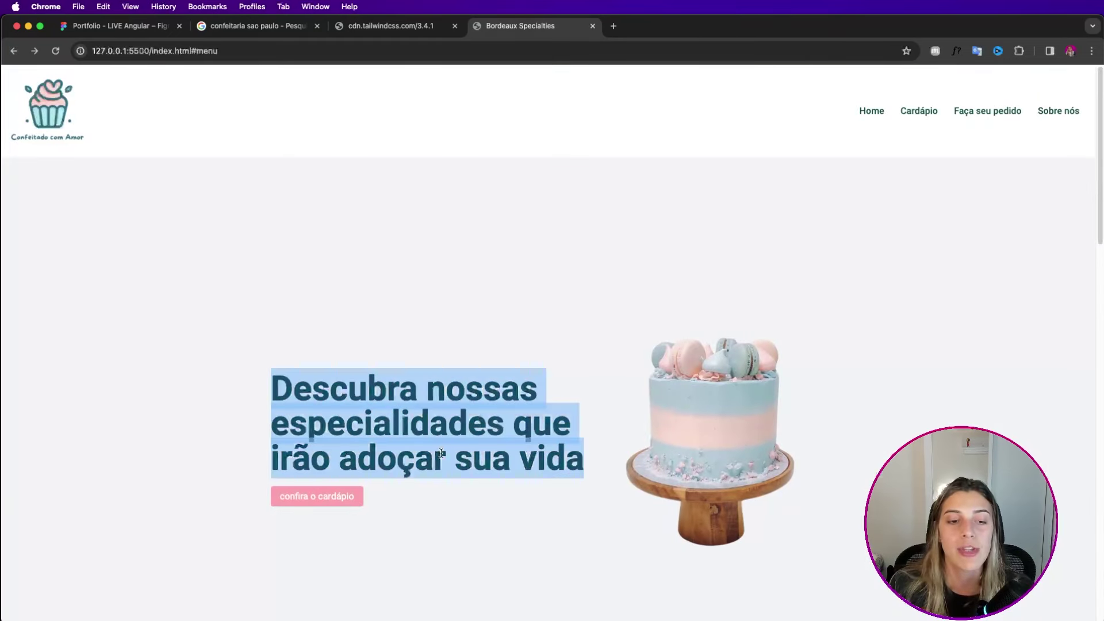
pyautogui.doubleClick(491, 406)
pyautogui.doubleClick(482, 420)
pyautogui.tripleClick(482, 420)
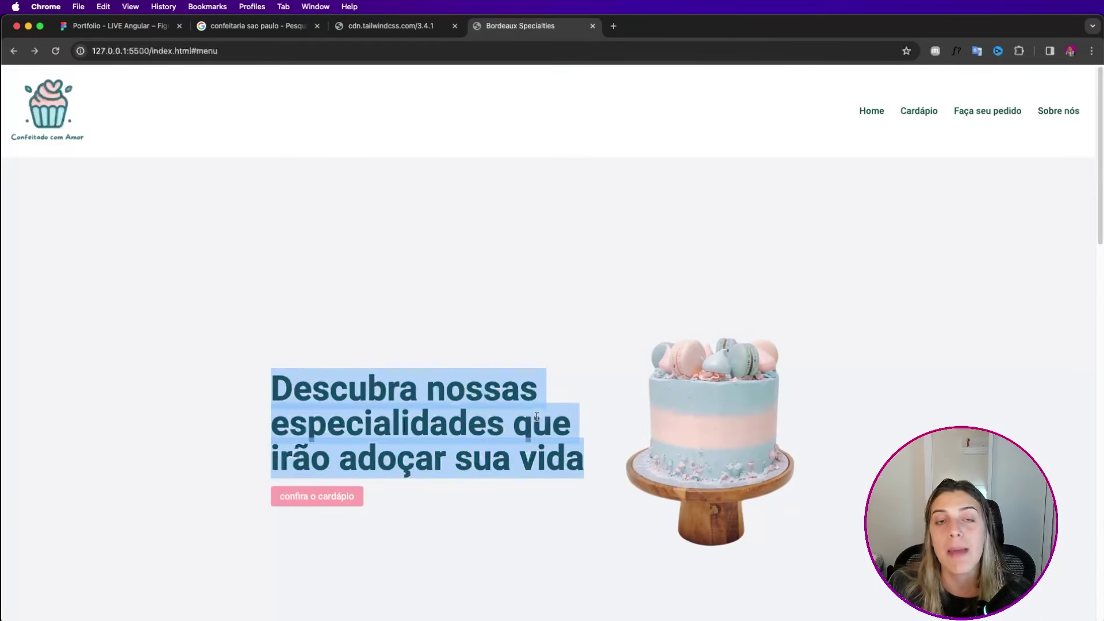
pyautogui.click(865, 369)
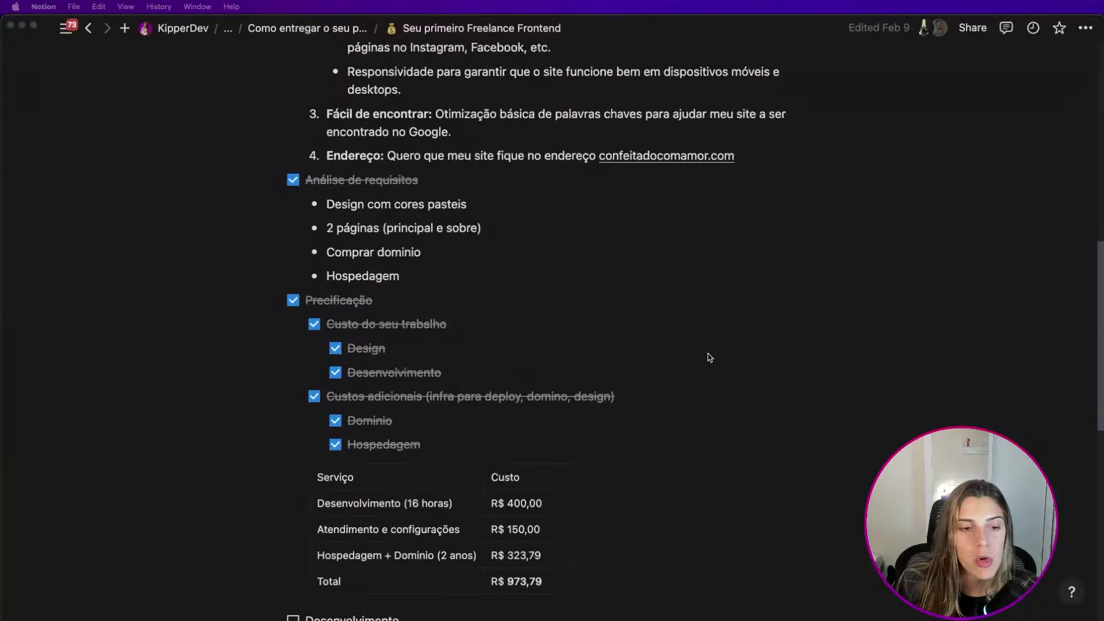
# - In the Notion project checklist, mark the Layout and Código items under Desenvolvimento as done
pyautogui.scroll(-5, 710, 357)
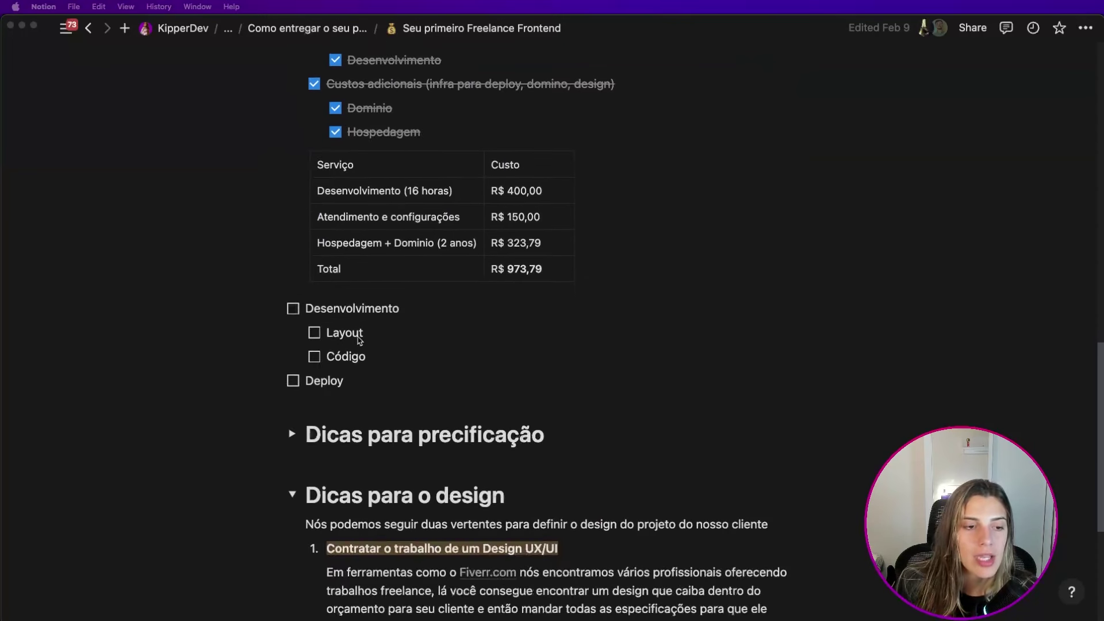
pyautogui.click(314, 334)
pyautogui.click(314, 360)
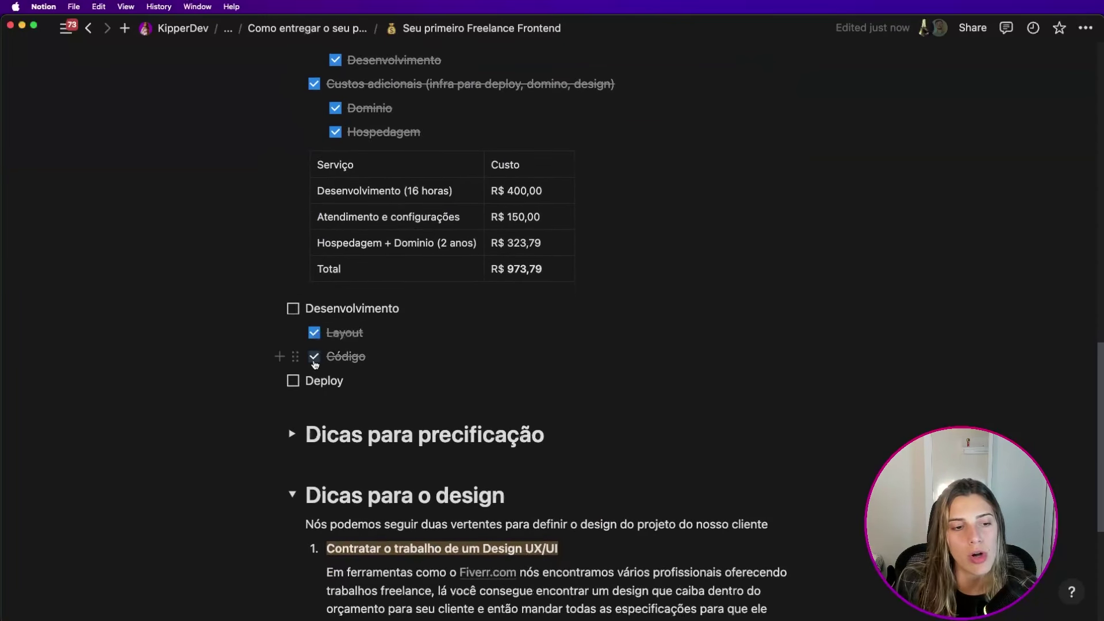
# - Add a top-level to-do "Revisão do cliente" between the Código item and Deploy
pyautogui.click(390, 359)
pyautogui.press('Return')
pyautogui.write(']')
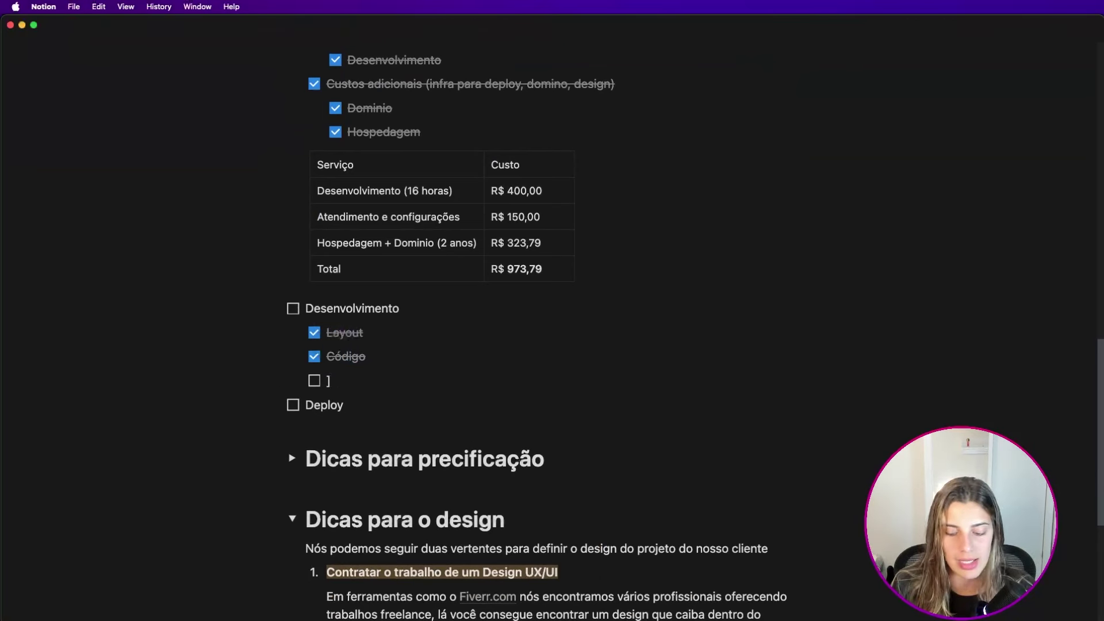
pyautogui.press('BackSpace')
pyautogui.hotkey('shift', 'Tab')
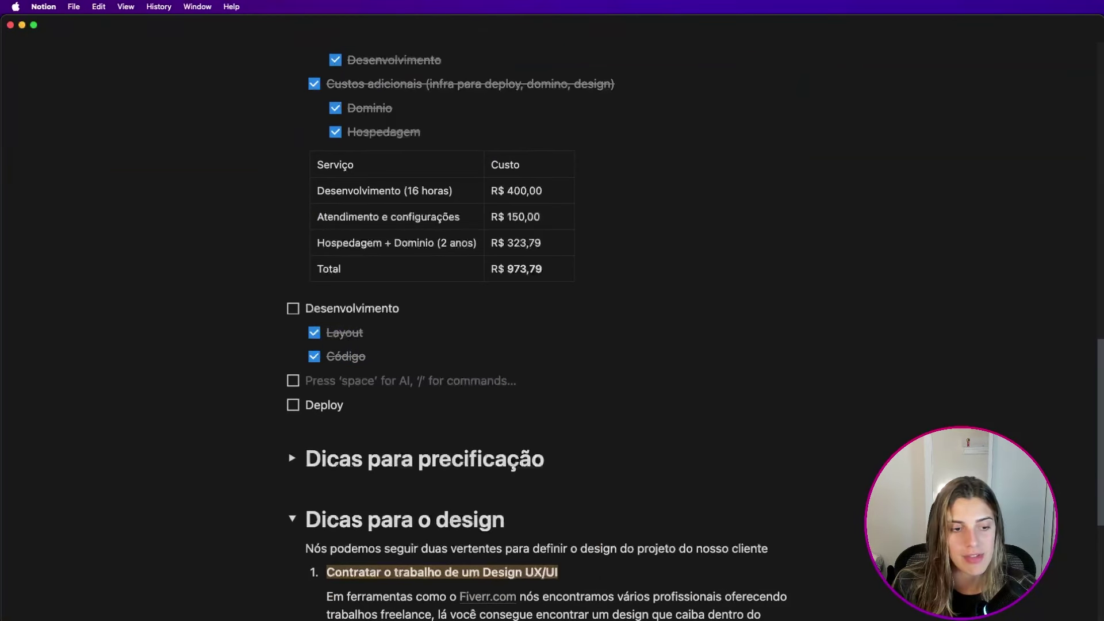
pyautogui.write('Revisão do cliente')
# - Add the nested to-dos "Revisar os textos" and "Revisar imagens" under "Revisão do cliente"
pyautogui.press('Return')
pyautogui.press('Tab')
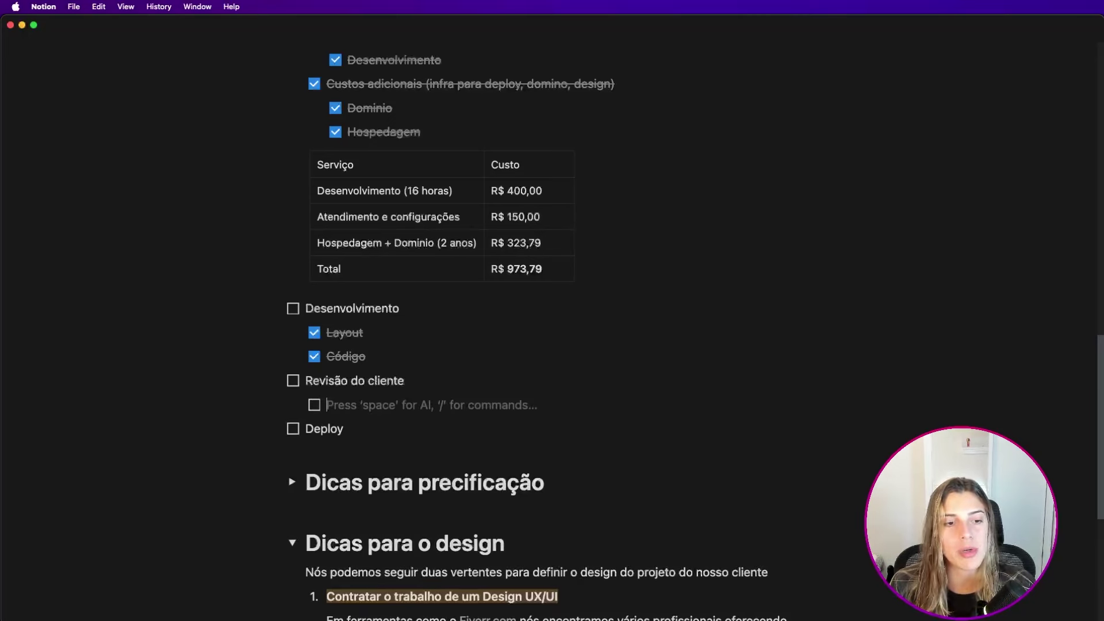
pyautogui.write('Revisar os textos')
pyautogui.press('Return')
pyautogui.write('Revis')
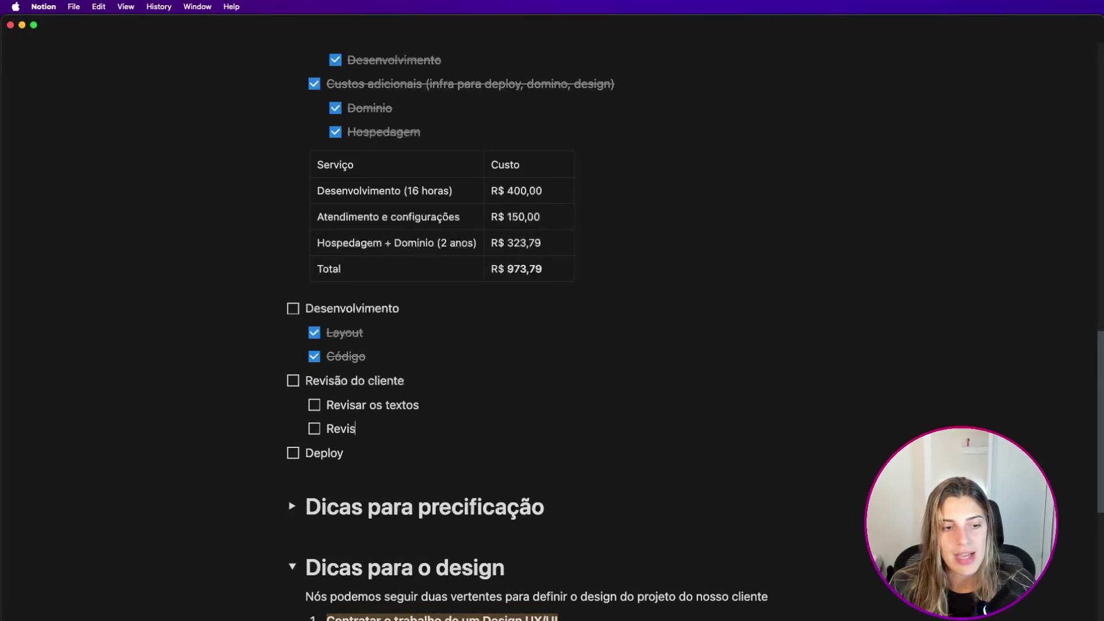
pyautogui.write('ar imagens')
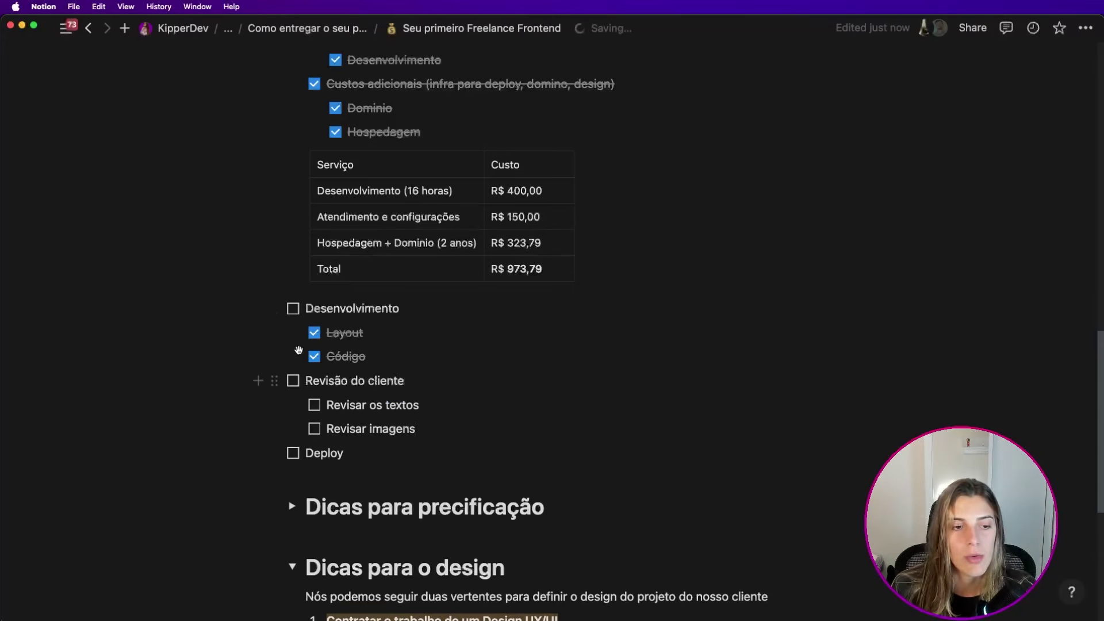
# - Mark Desenvolvimento, "Revisar os textos", "Revisar imagens" and "Revisão do cliente" as done in the checklist
pyautogui.click(293, 309)
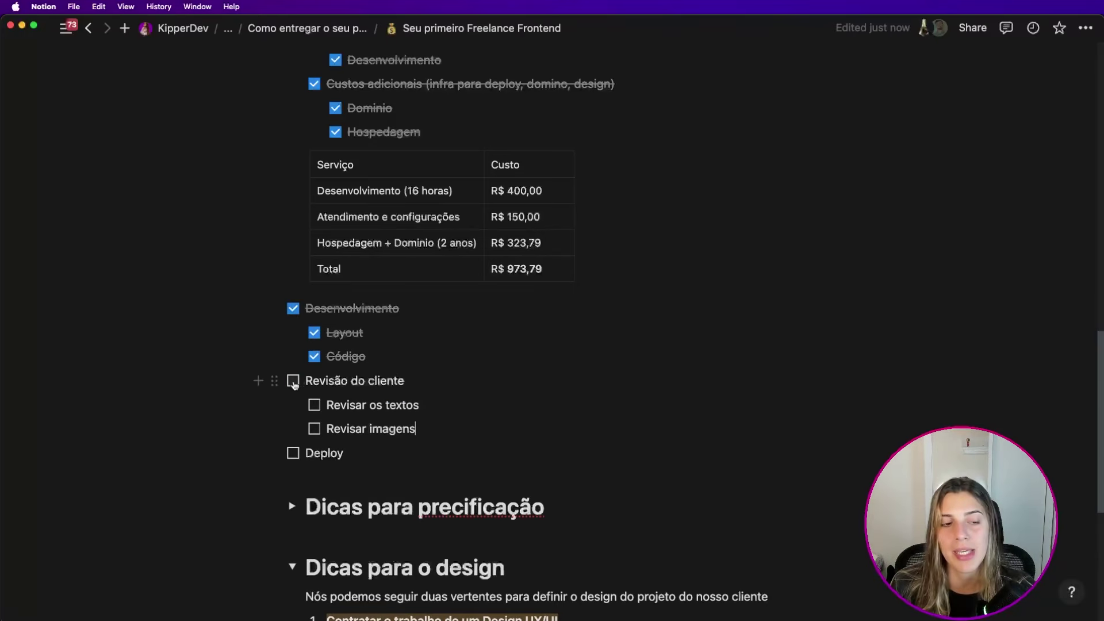
pyautogui.moveTo(439, 424); pyautogui.dragTo(333, 403)
pyautogui.click(471, 432)
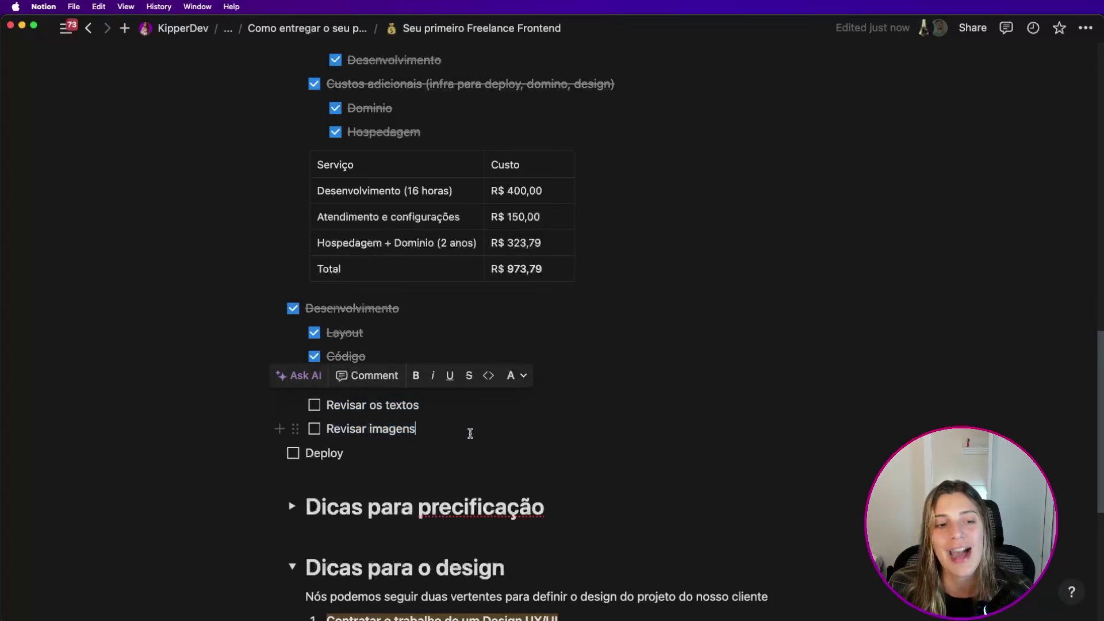
pyautogui.click(314, 405)
pyautogui.click(314, 429)
pyautogui.click(293, 381)
pyautogui.moveTo(431, 432); pyautogui.dragTo(297, 388)
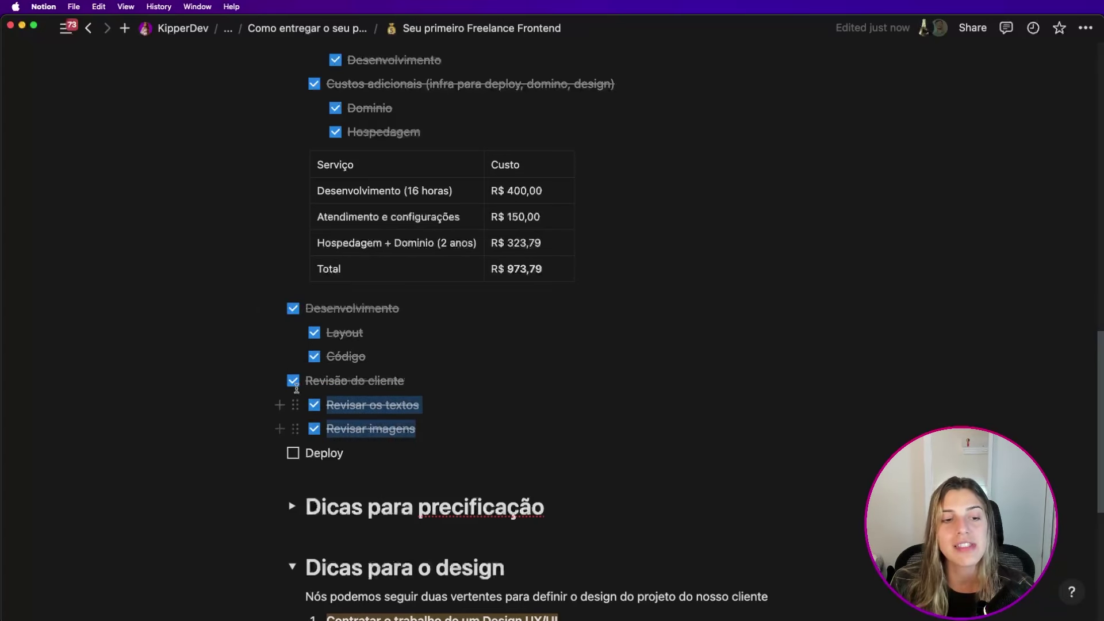
pyautogui.click(321, 453)
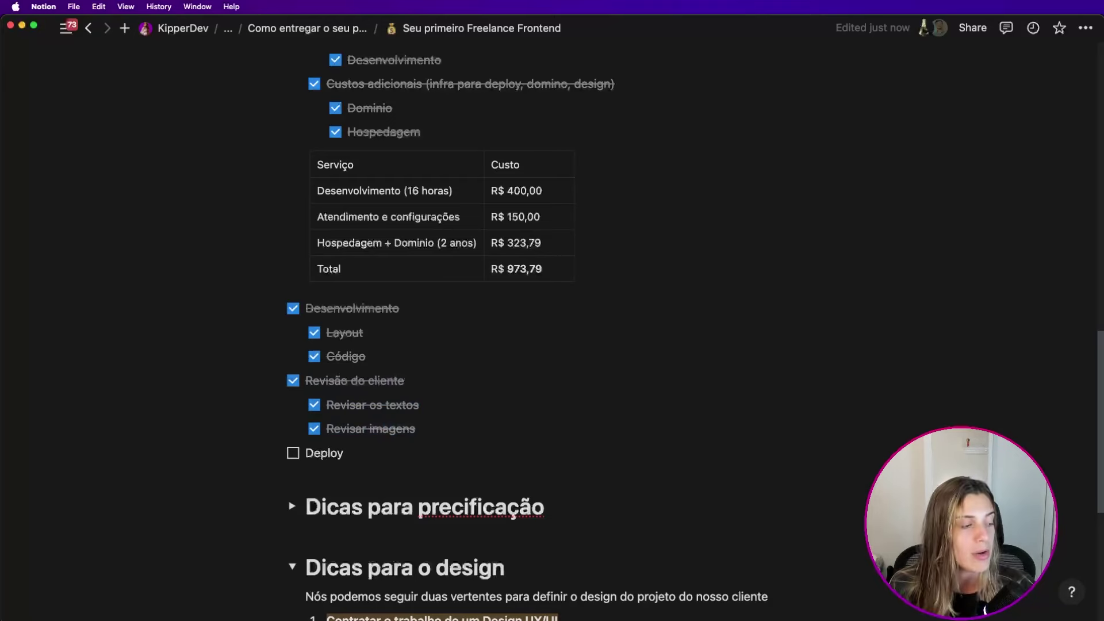
# - Switch to the Hostinger dashboard in Chrome and dismiss the referral promotion banner
pyautogui.press('super+Tab')
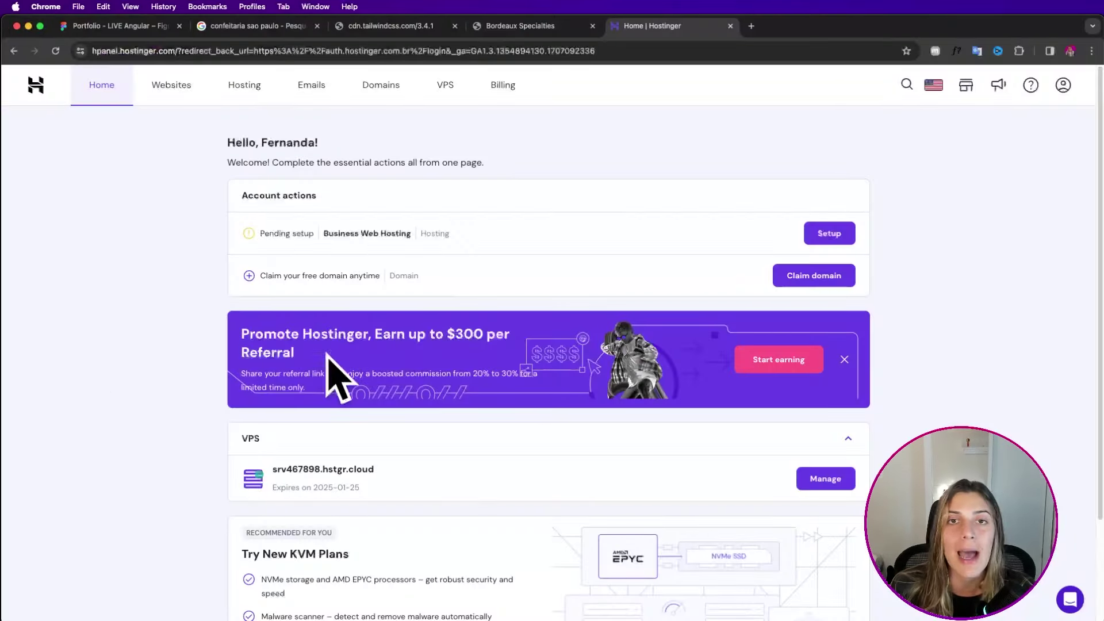
pyautogui.click(844, 360)
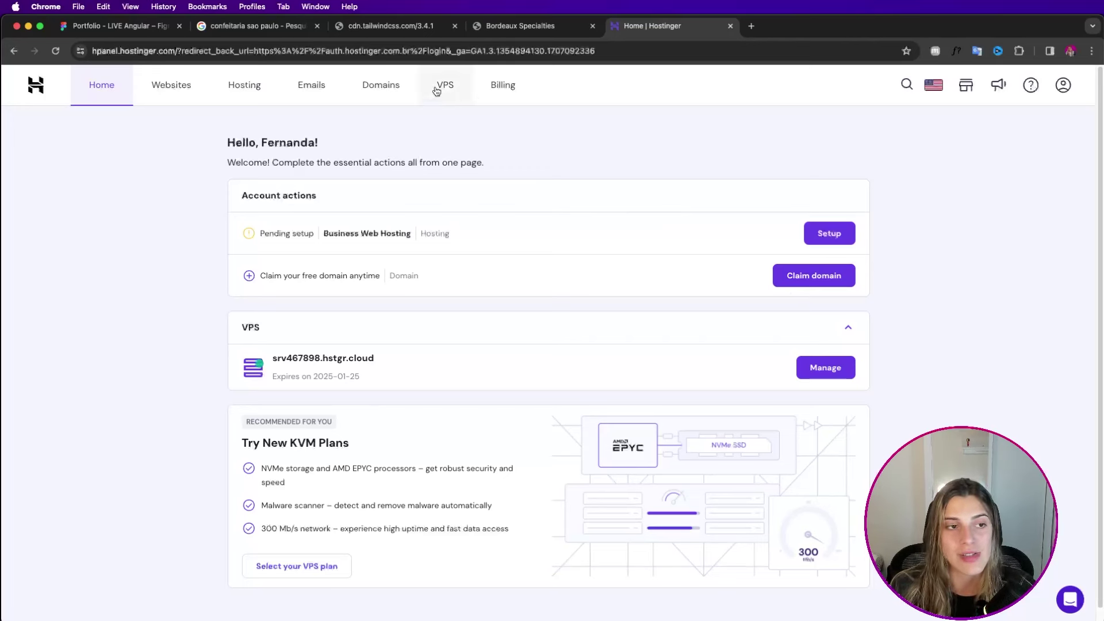
pyautogui.keyDown('super'); pyautogui.click(254, 86); pyautogui.keyUp('super')
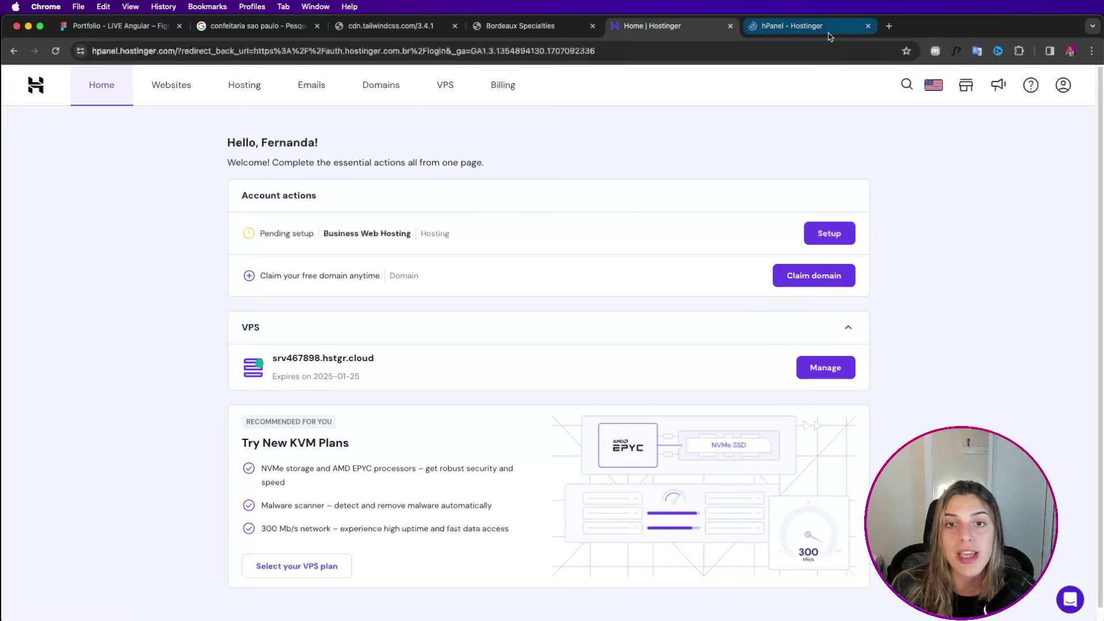
pyautogui.click(792, 26)
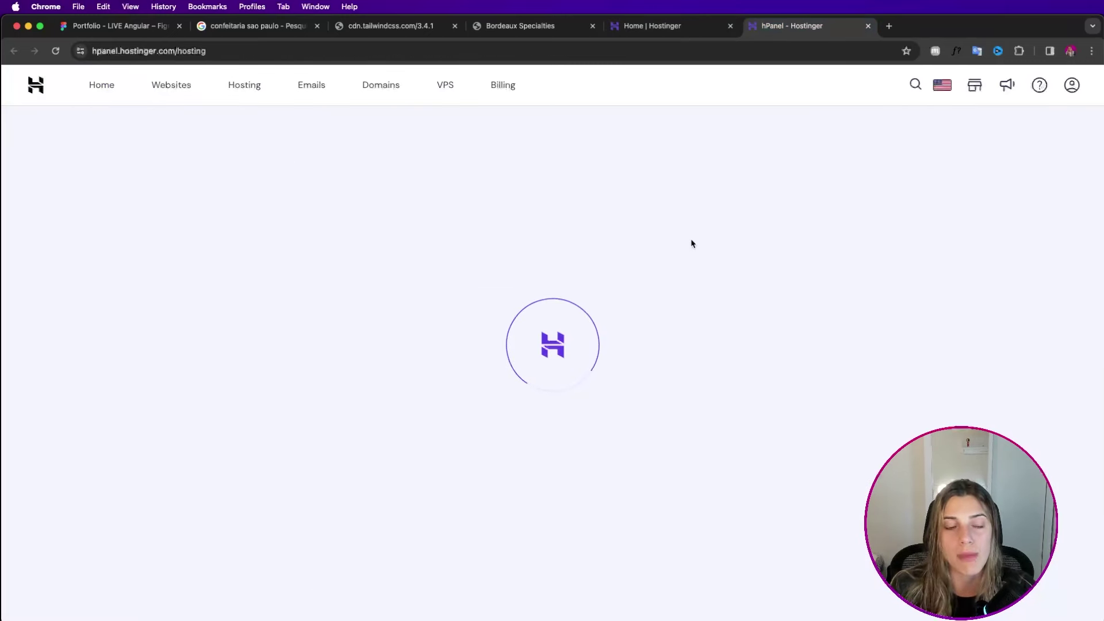
pyautogui.press('super+w')
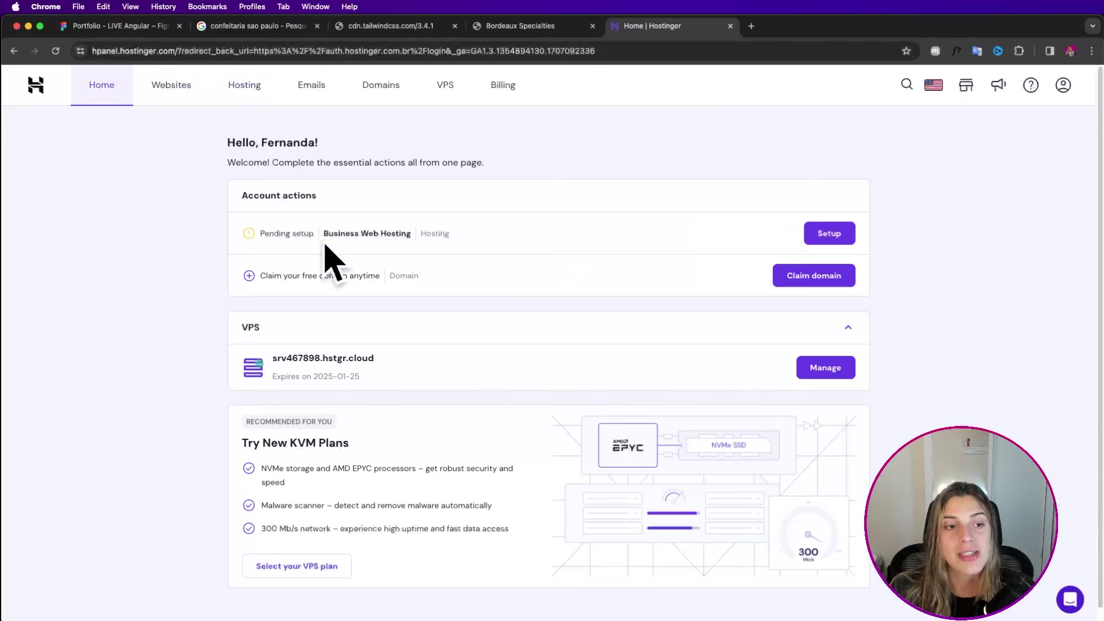
# - Highlight and read the "Claim your free domain anytime" entry in the account actions
pyautogui.moveTo(369, 275); pyautogui.dragTo(258, 276)
pyautogui.tripleClick(325, 282)
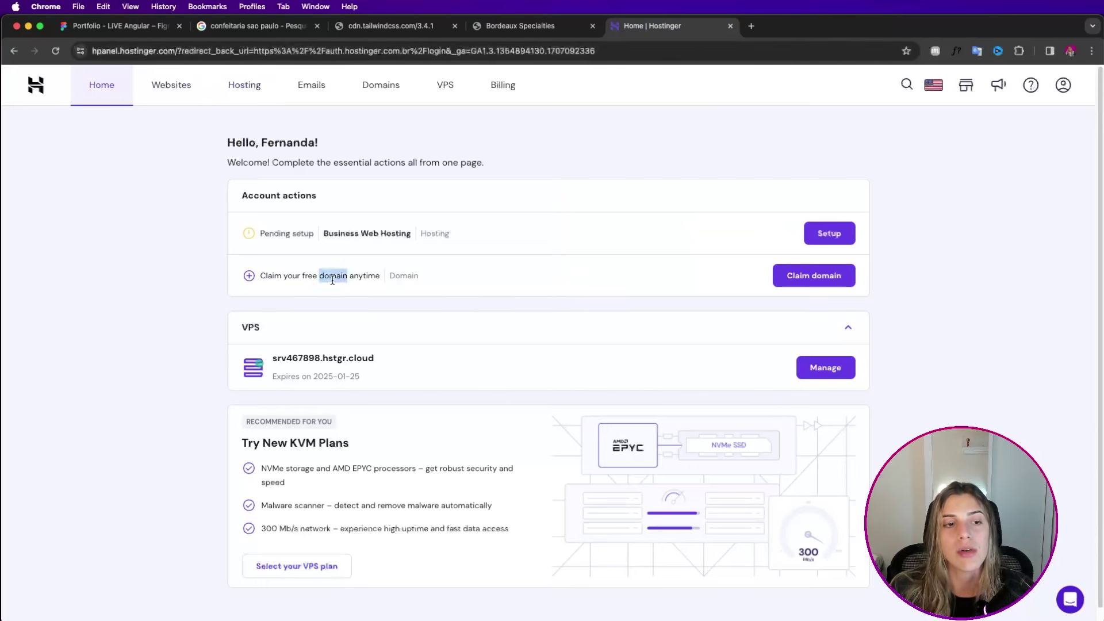
pyautogui.doubleClick(363, 275)
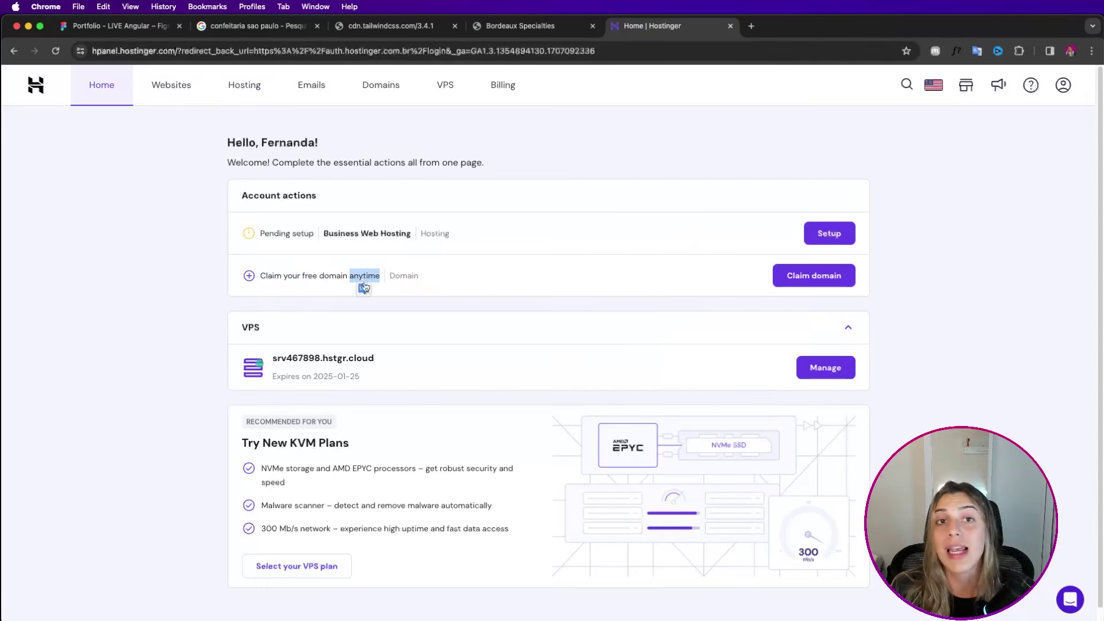
pyautogui.click(456, 288)
pyautogui.doubleClick(456, 288)
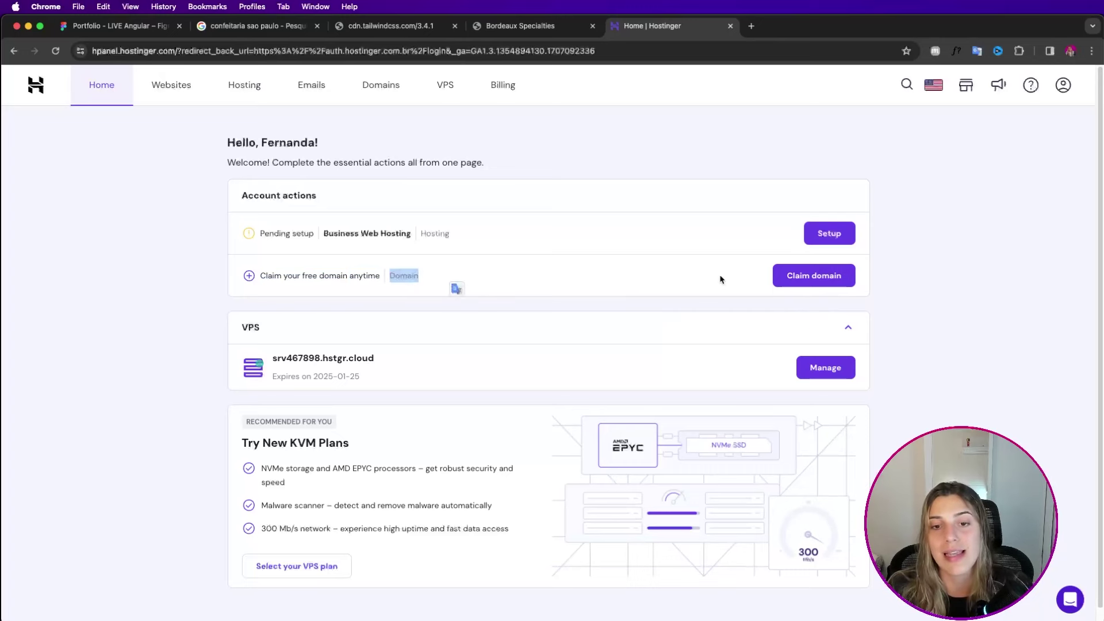
# - Start claiming the free domain, enter the developer's personal domain name and choose the .com extension
pyautogui.click(799, 276)
pyautogui.click(441, 338)
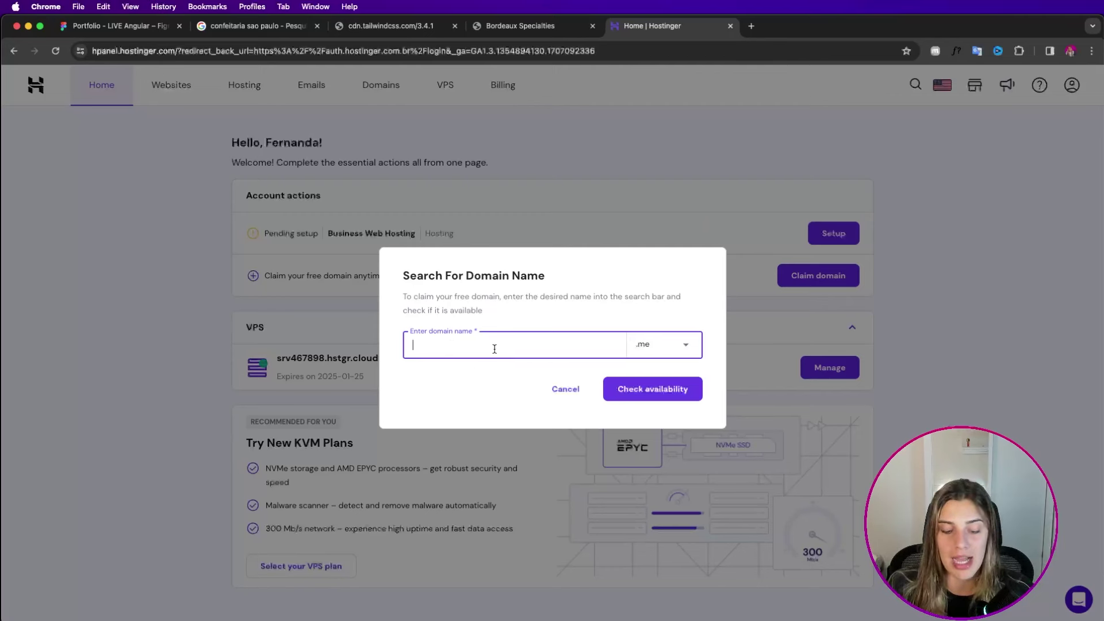
pyautogui.write('fernandakipperdev')
pyautogui.click(657, 352)
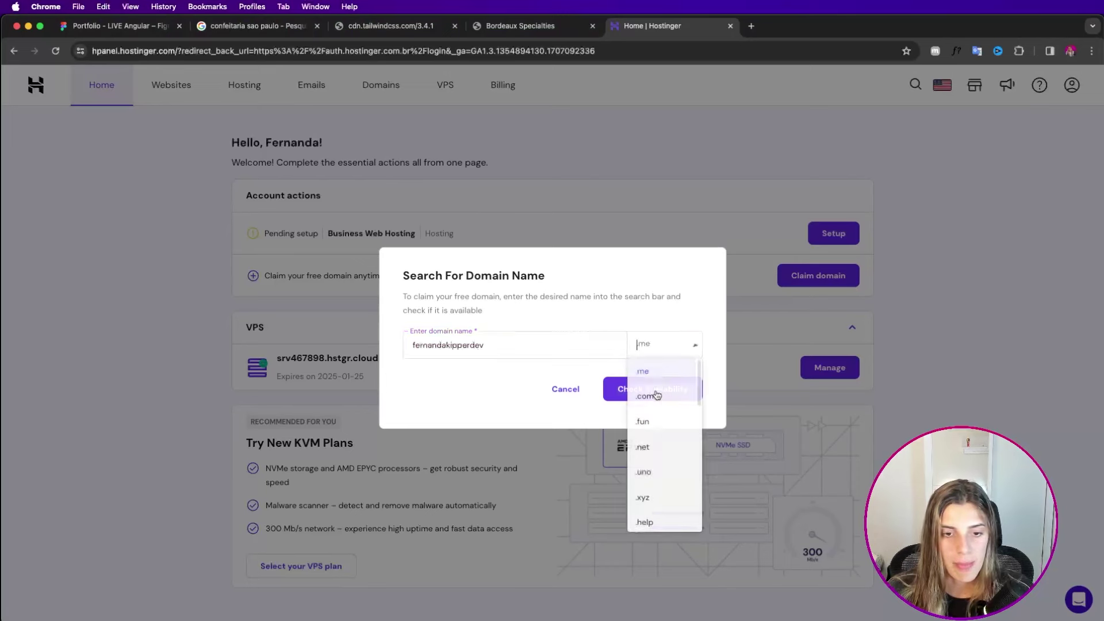
pyautogui.click(657, 405)
# - Highlight the entered domain name and check the availability of the .com domain
pyautogui.doubleClick(482, 344)
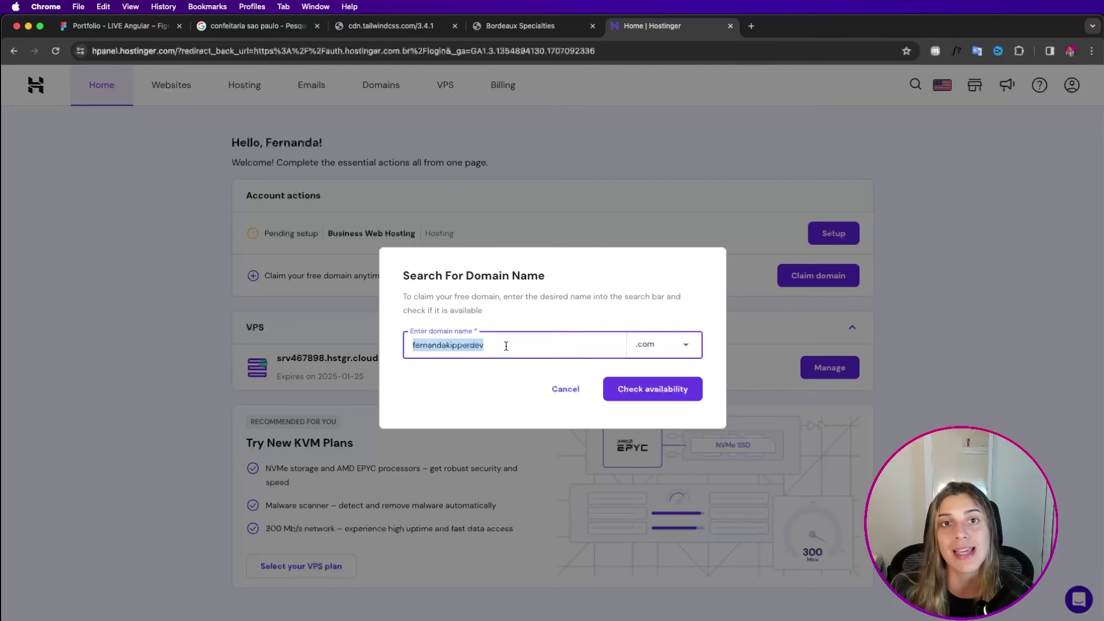
pyautogui.click(506, 346)
pyautogui.press('super+a')
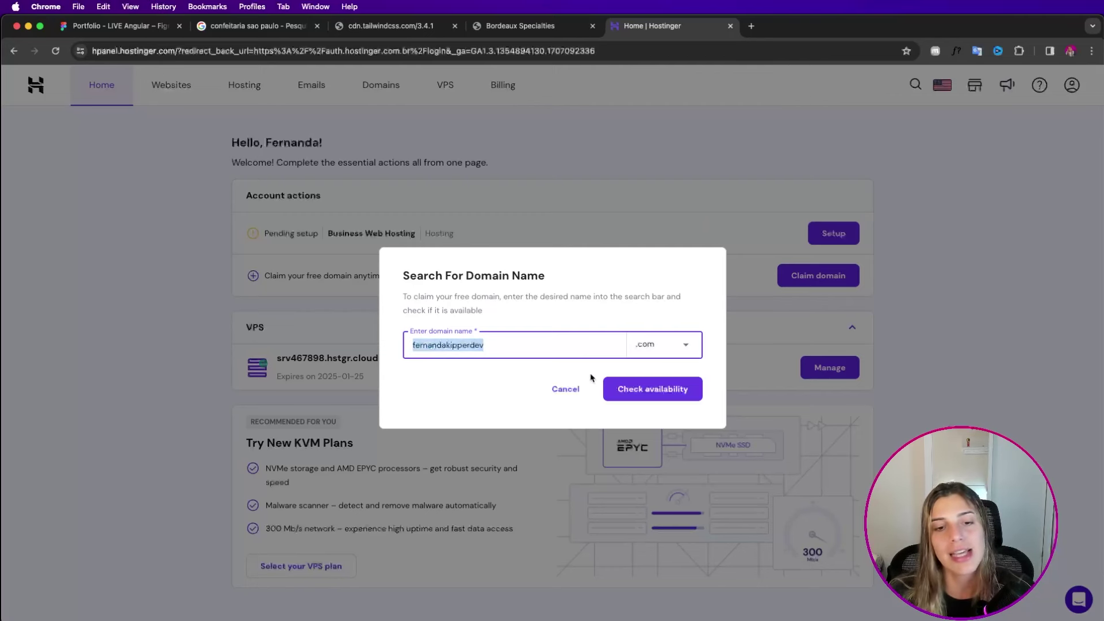
pyautogui.click(628, 393)
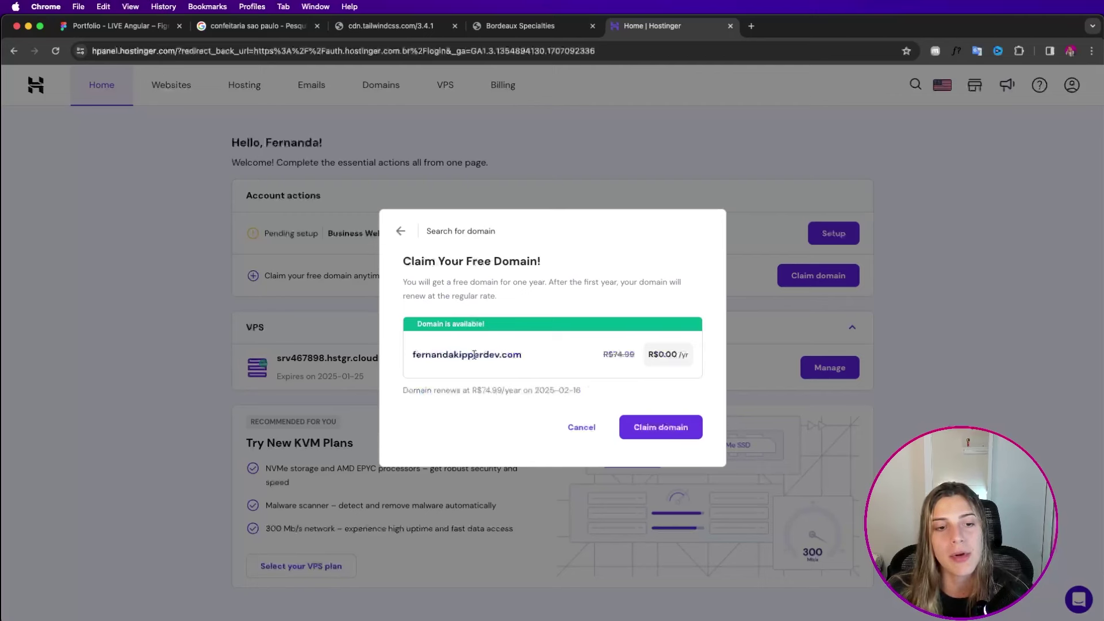
# - Highlight the available .com domain in the free domain offer and claim it
pyautogui.tripleClick(474, 355)
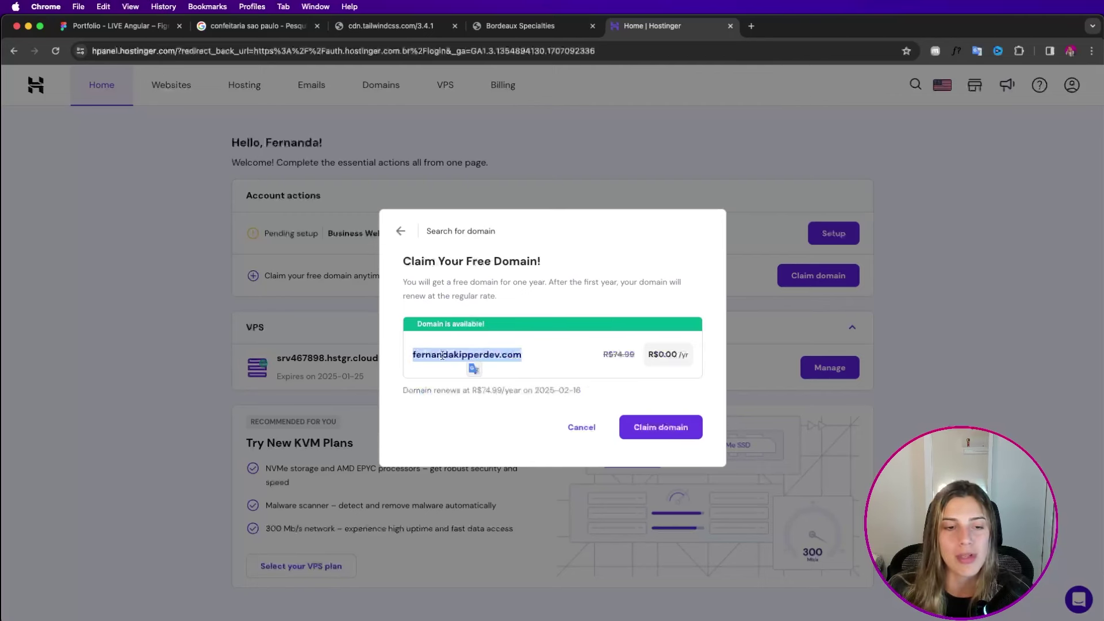
pyautogui.click(474, 369)
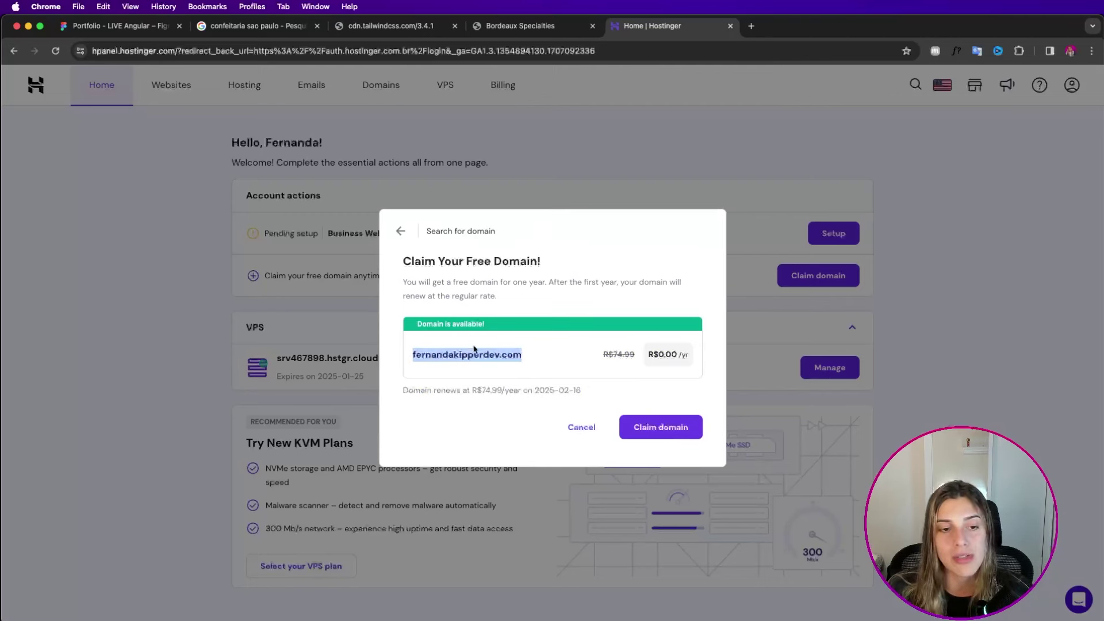
pyautogui.tripleClick(524, 355)
pyautogui.click(567, 386)
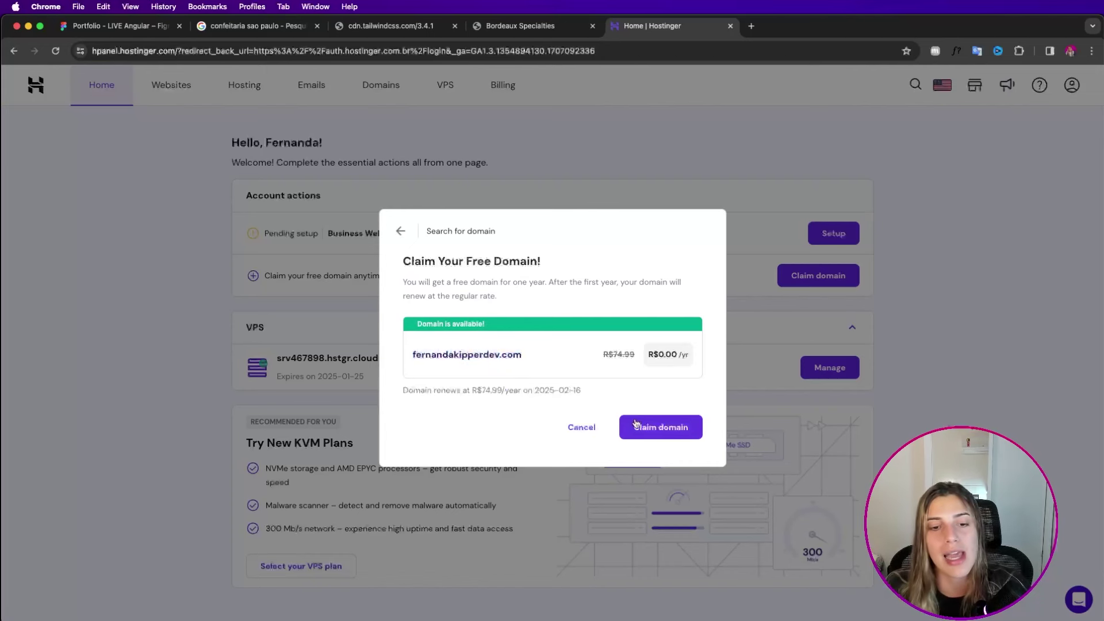
pyautogui.click(671, 438)
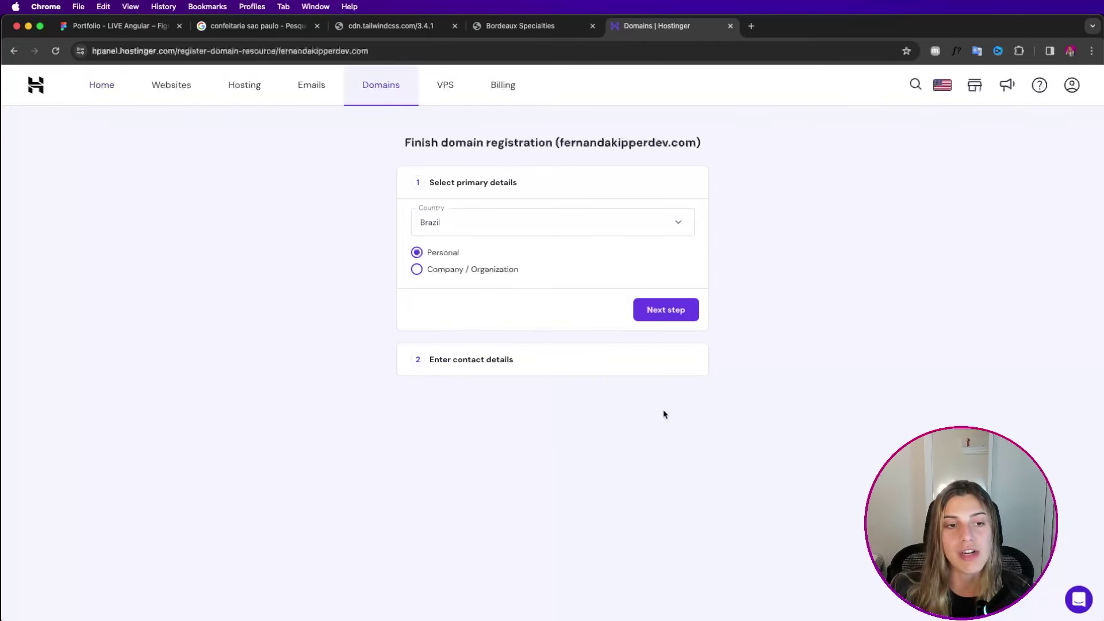
# - Keep Brazil as the registration country, choose Personal as the registrant type and proceed to the contact details
pyautogui.click(466, 224)
pyautogui.click(349, 272)
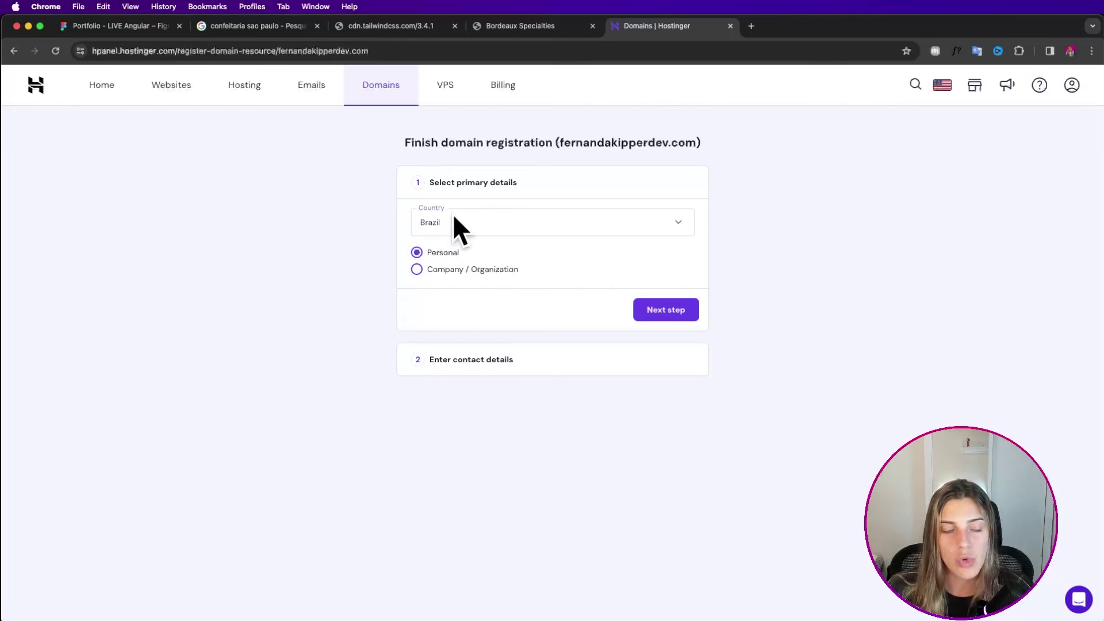
pyautogui.click(452, 272)
pyautogui.click(440, 255)
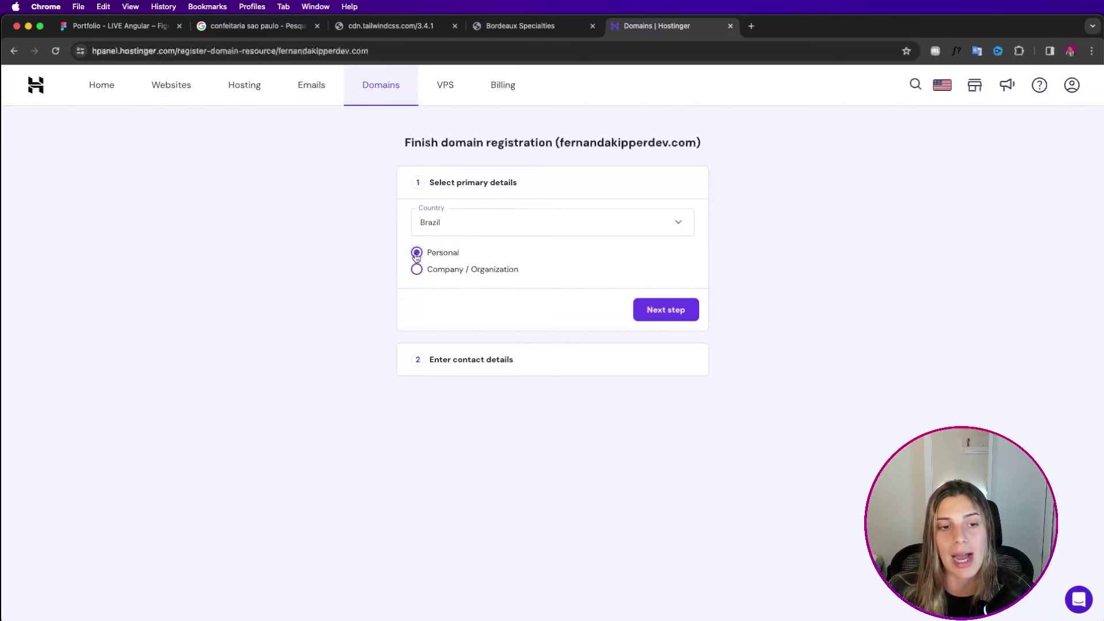
pyautogui.doubleClick(446, 270)
pyautogui.click(422, 255)
pyautogui.click(428, 267)
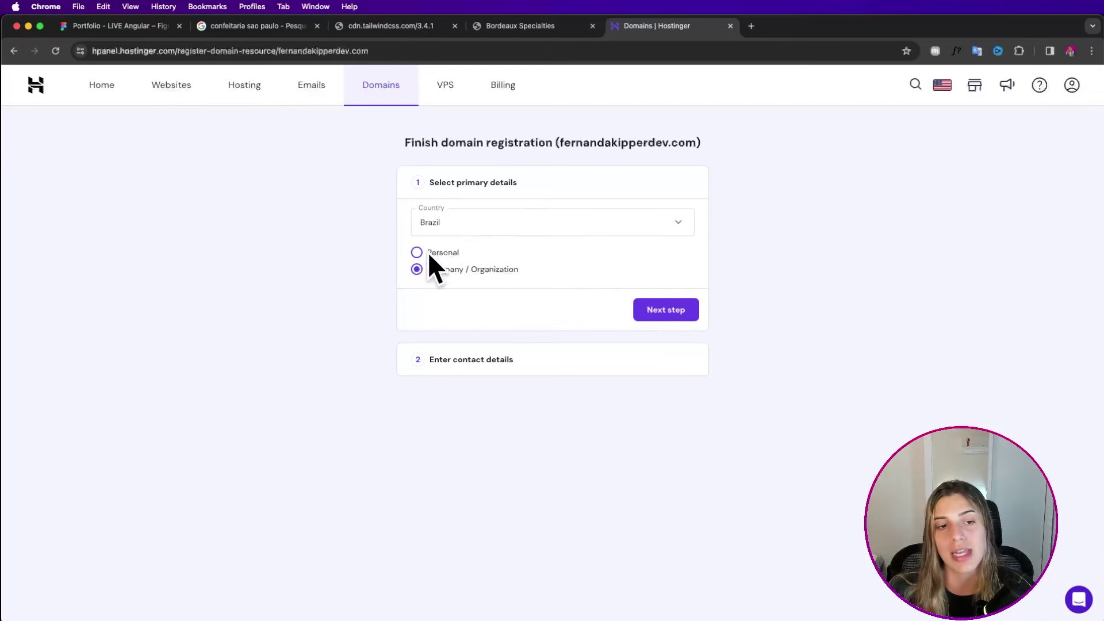
pyautogui.click(443, 255)
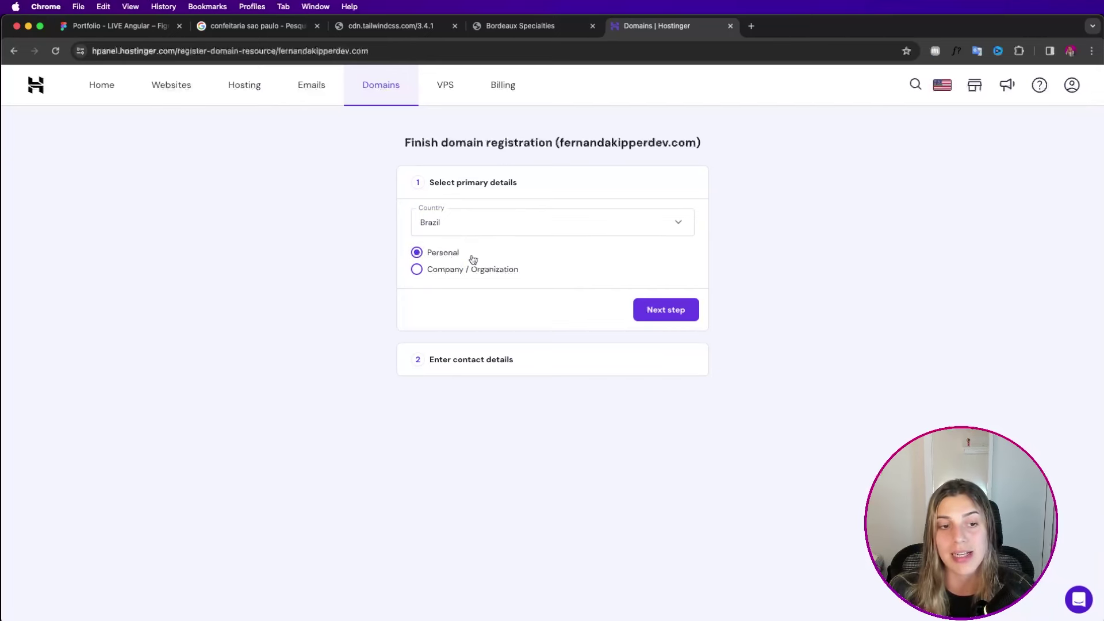
pyautogui.click(656, 311)
# - Look through the contact details form and highlight the domain name in the registration heading
pyautogui.scroll(-1, 553, 271)
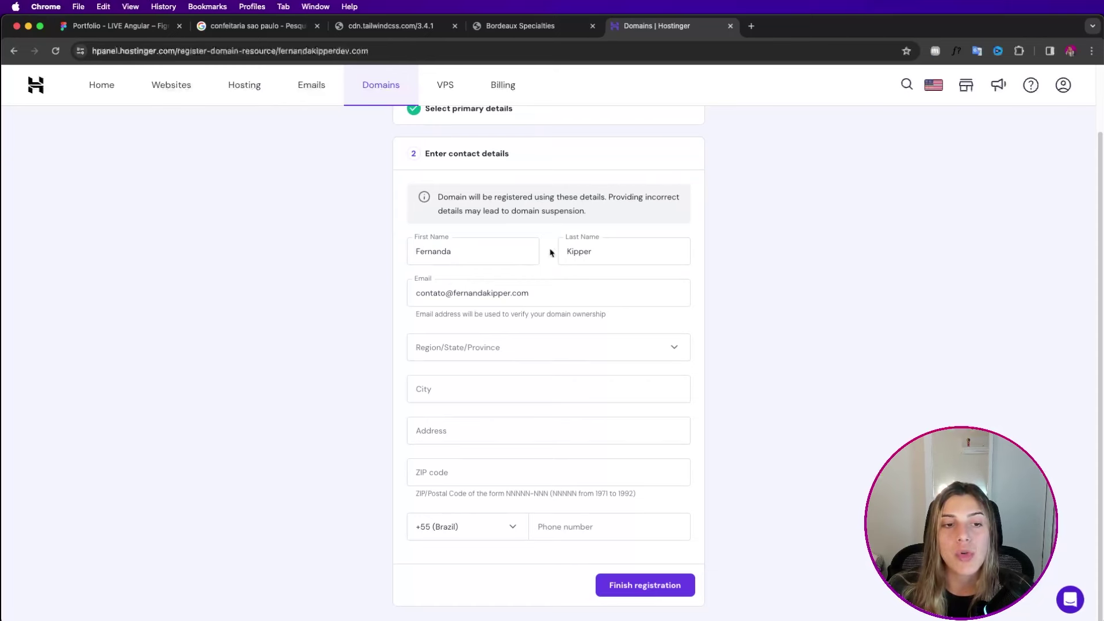
pyautogui.scroll(3, 554, 251)
pyautogui.scroll(-2, 514, 230)
pyautogui.scroll(2, 524, 236)
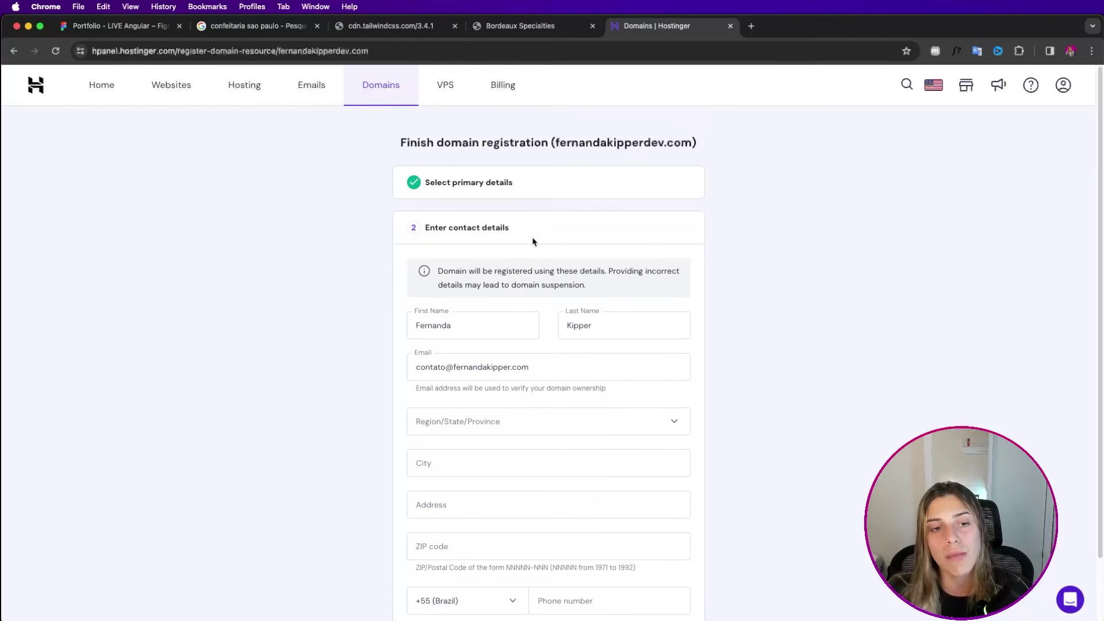
pyautogui.moveTo(555, 145); pyautogui.dragTo(695, 160)
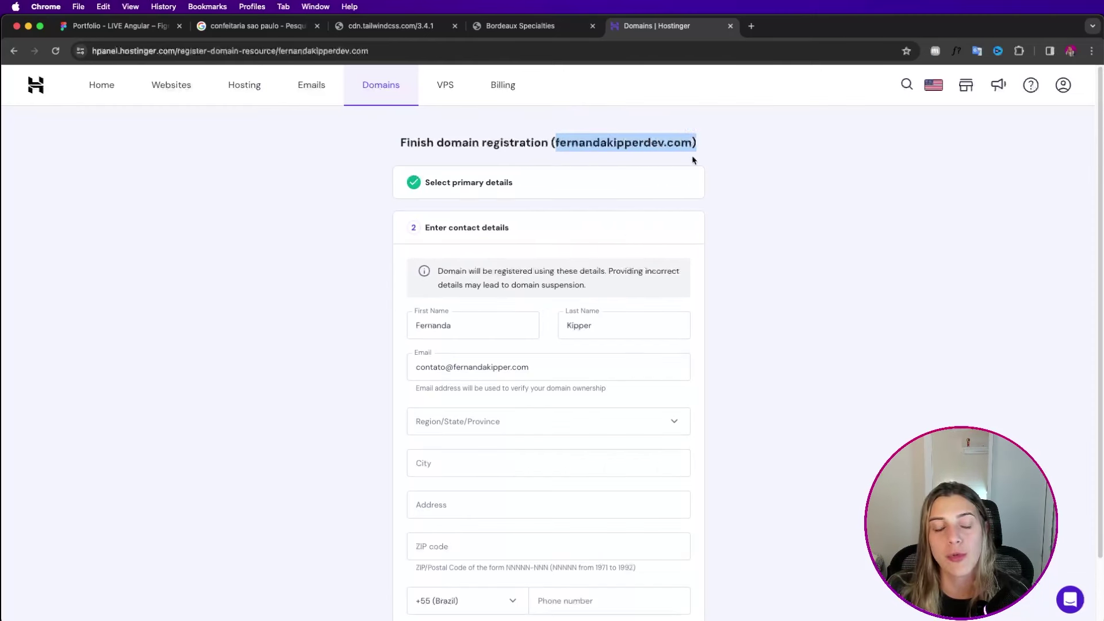
pyautogui.scroll(-2, 611, 247)
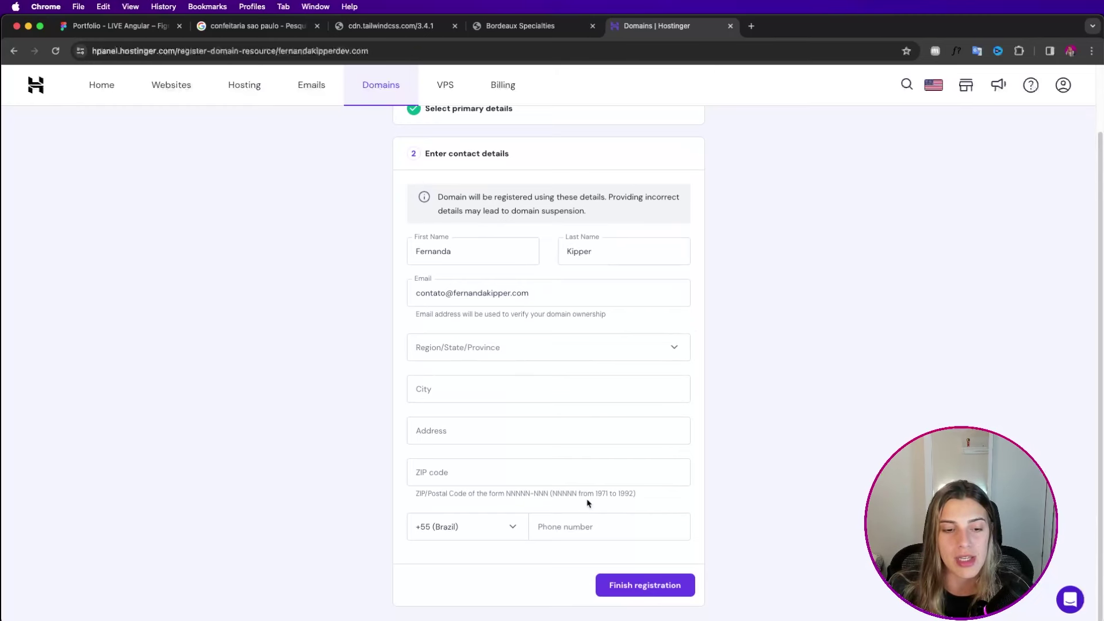
# - Complete the registrant's contact details, finish the domain registration and continue to the domain overview
pyautogui.click(495, 347)
pyautogui.click(362, 298)
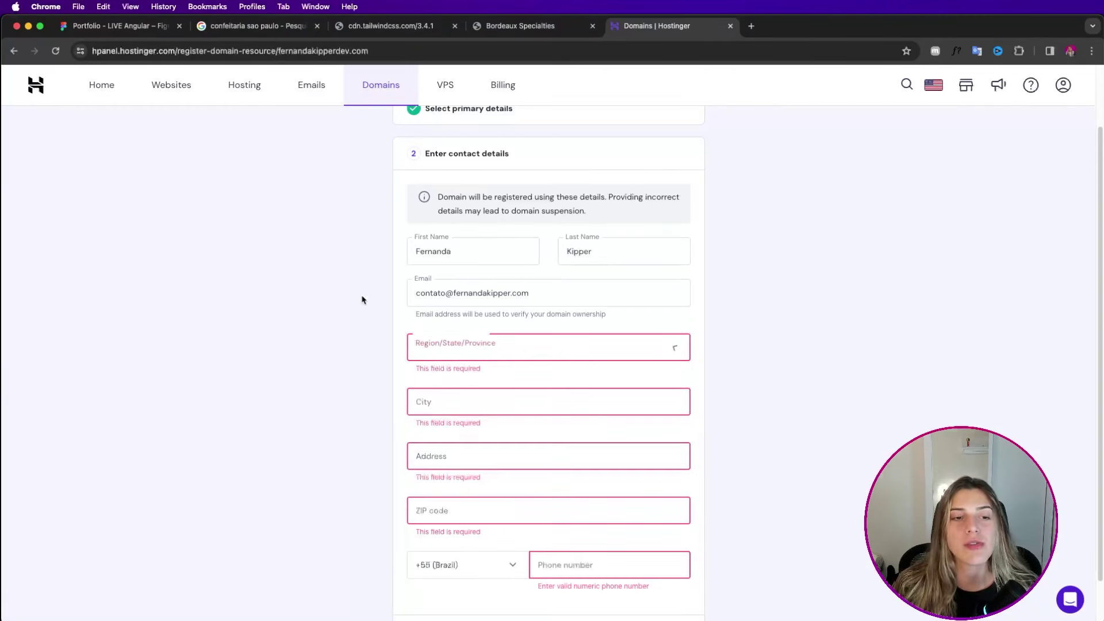
pyautogui.click(465, 356)
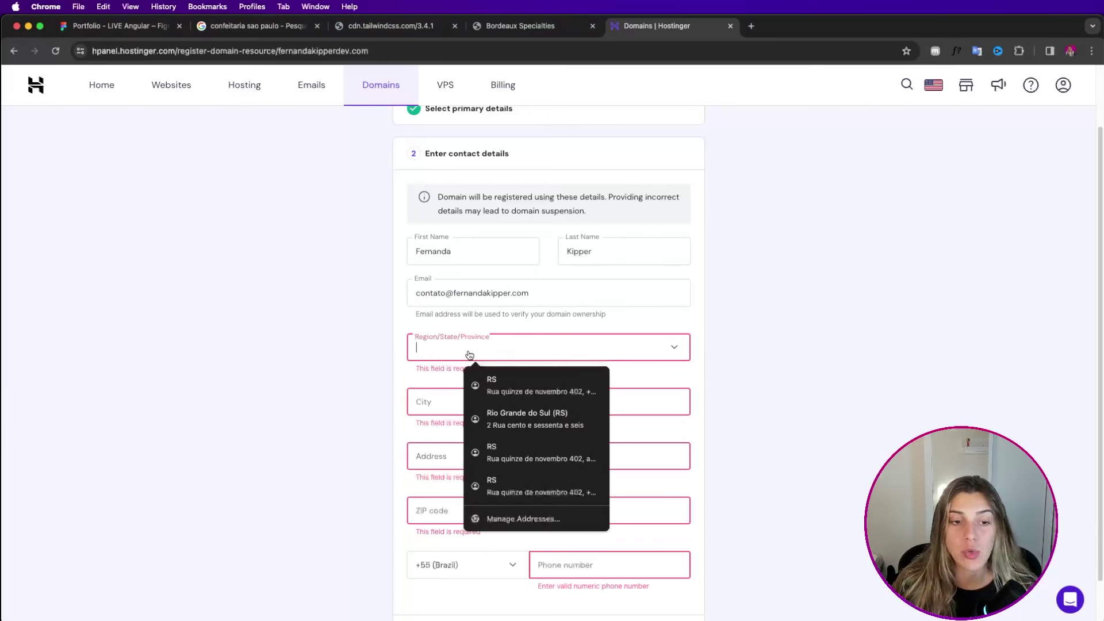
pyautogui.click(395, 365)
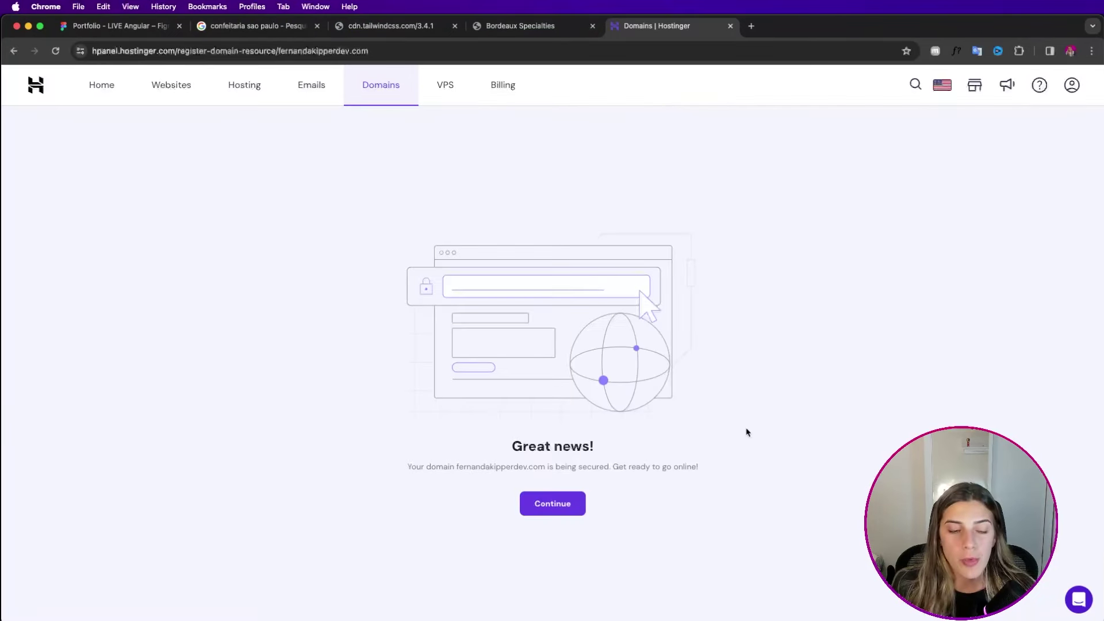
pyautogui.click(553, 504)
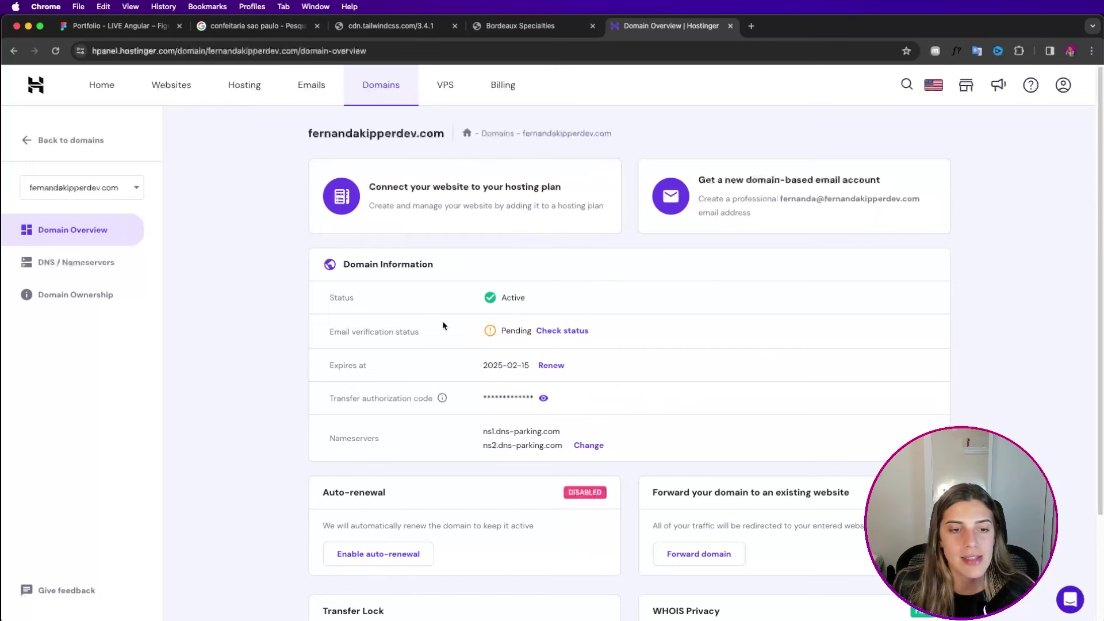
# - Look over the domain overview, choose to connect the website to the hosting plan and start the guided setup
pyautogui.scroll(-3, 441, 322)
pyautogui.scroll(3, 437, 288)
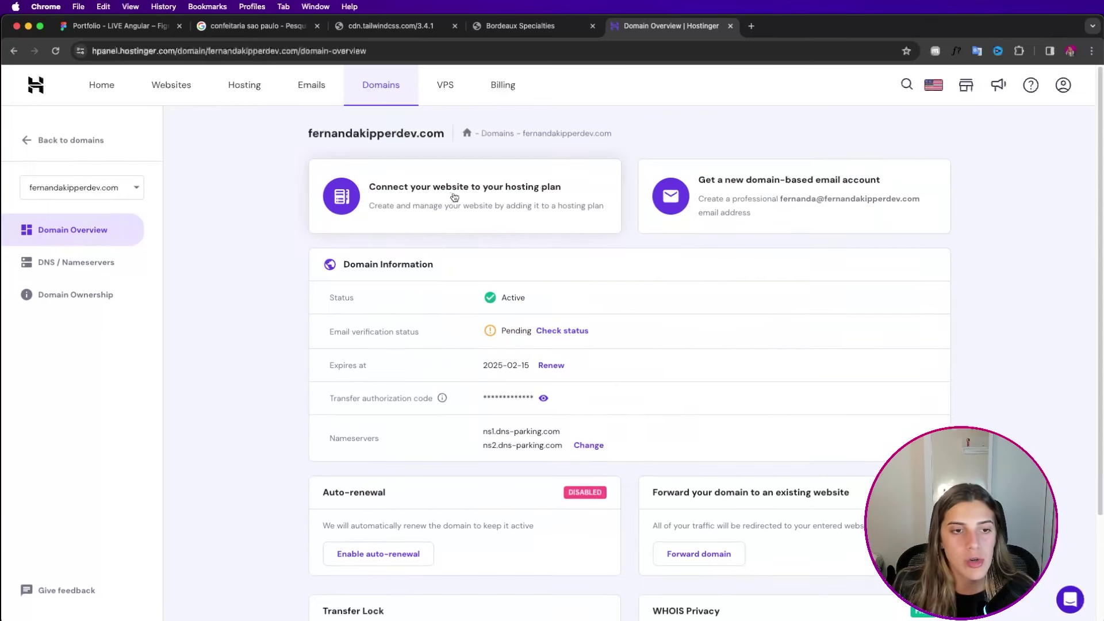
pyautogui.click(544, 197)
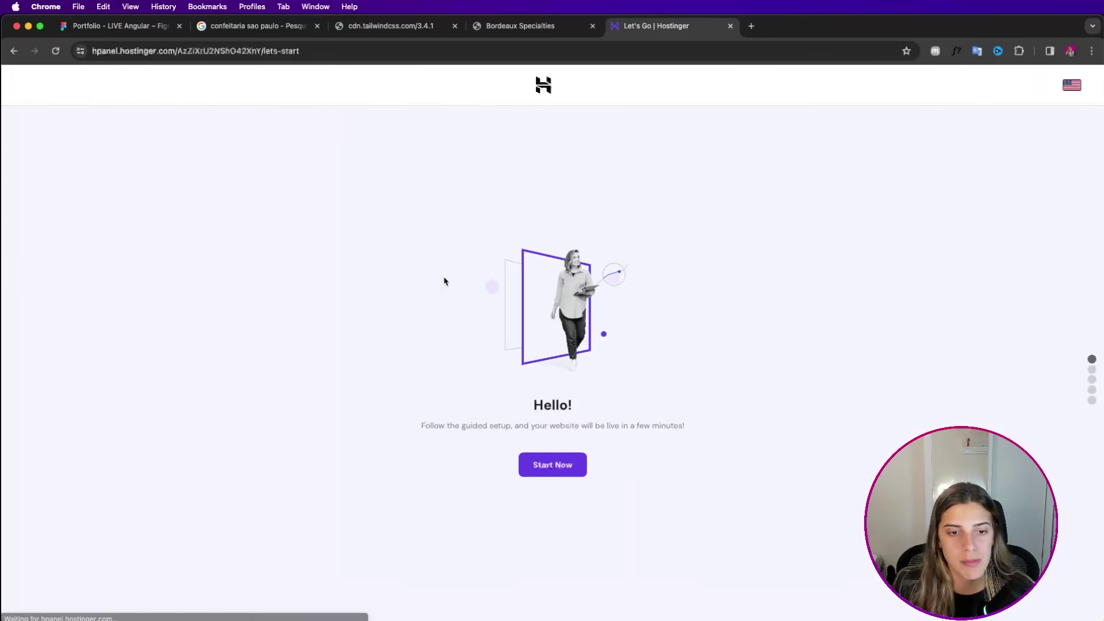
pyautogui.click(541, 471)
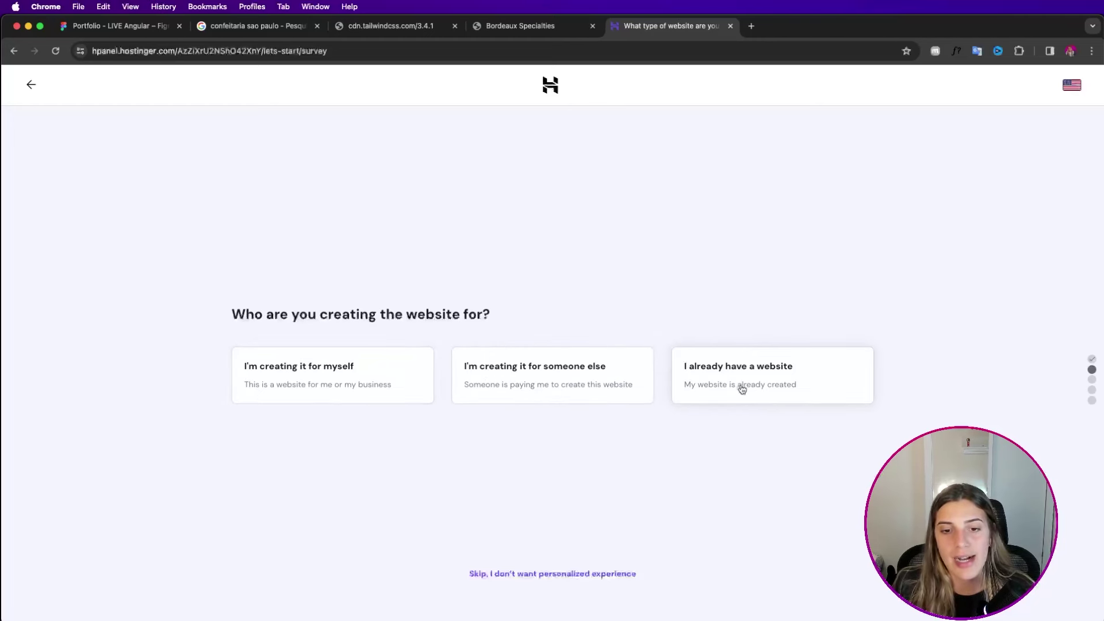
# - Answer the setup survey: creating the website for someone else, working as a freelancer, and wanting help building it
pyautogui.click(605, 389)
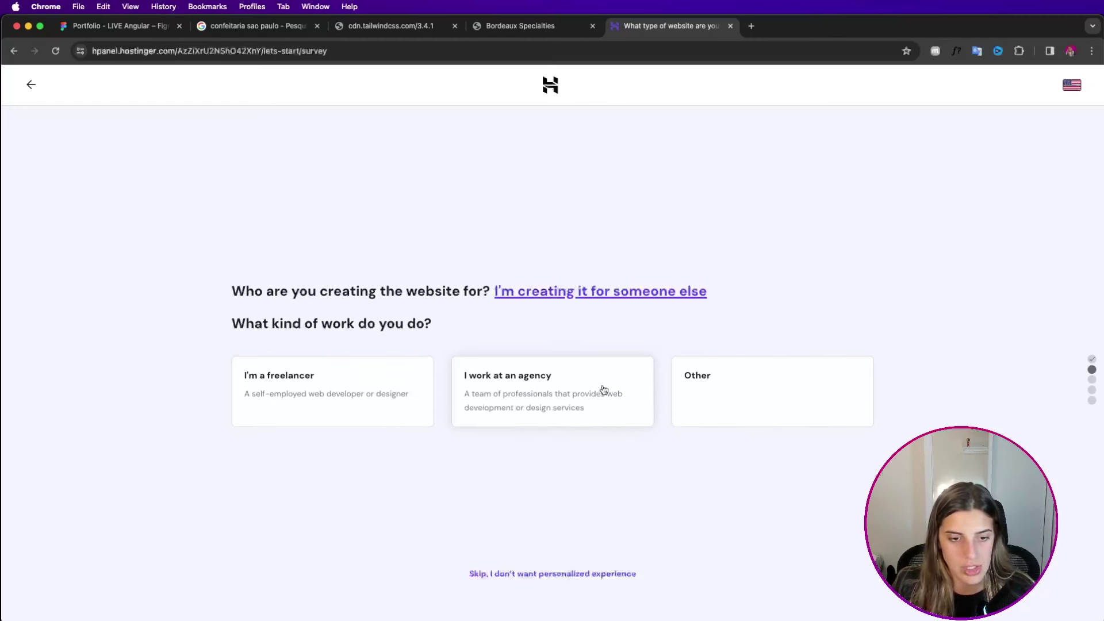
pyautogui.click(322, 387)
pyautogui.tripleClick(316, 364)
pyautogui.tripleClick(397, 348)
pyautogui.click(564, 356)
pyautogui.tripleClick(530, 355)
pyautogui.tripleClick(271, 349)
pyautogui.click(336, 347)
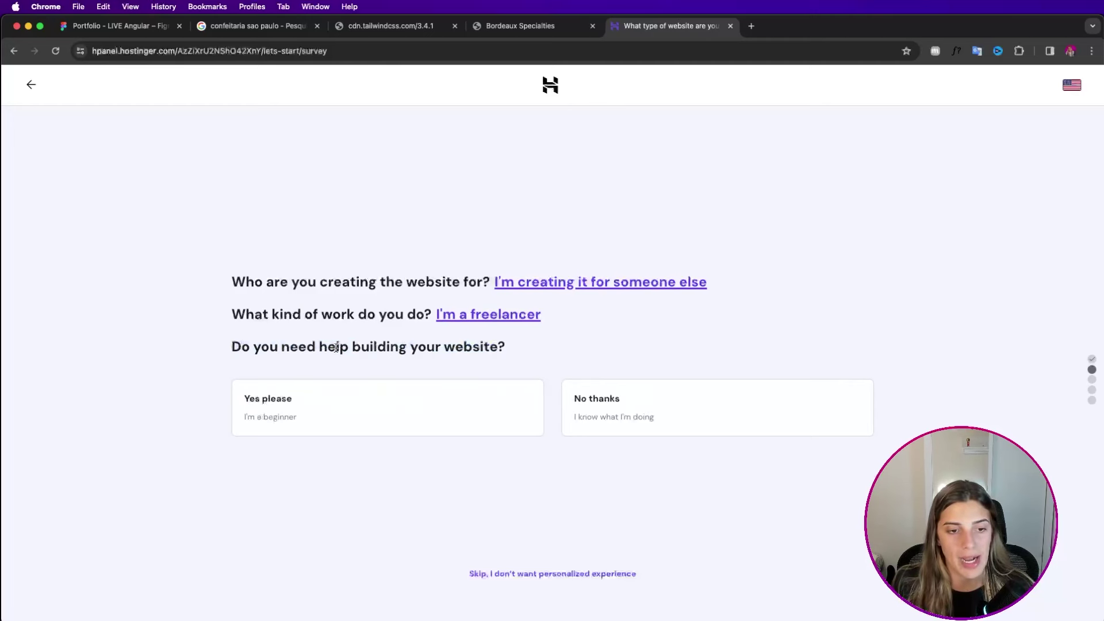
pyautogui.click(346, 424)
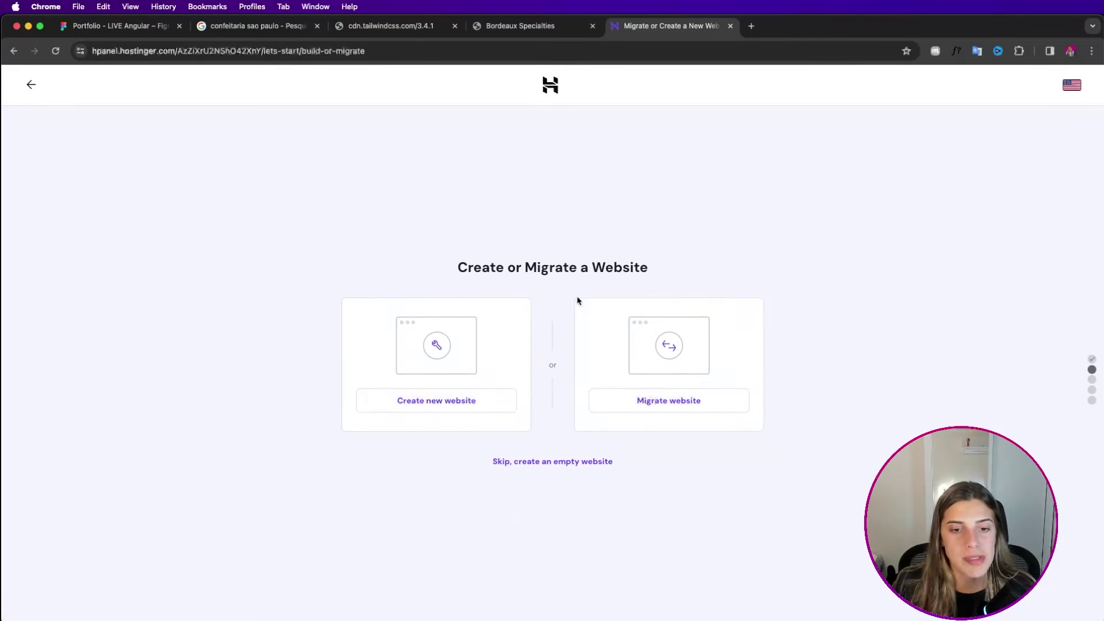
# - Choose to migrate the website by uploading an archive, and import bakery-freelance.zip from the Desktop folder
pyautogui.click(656, 406)
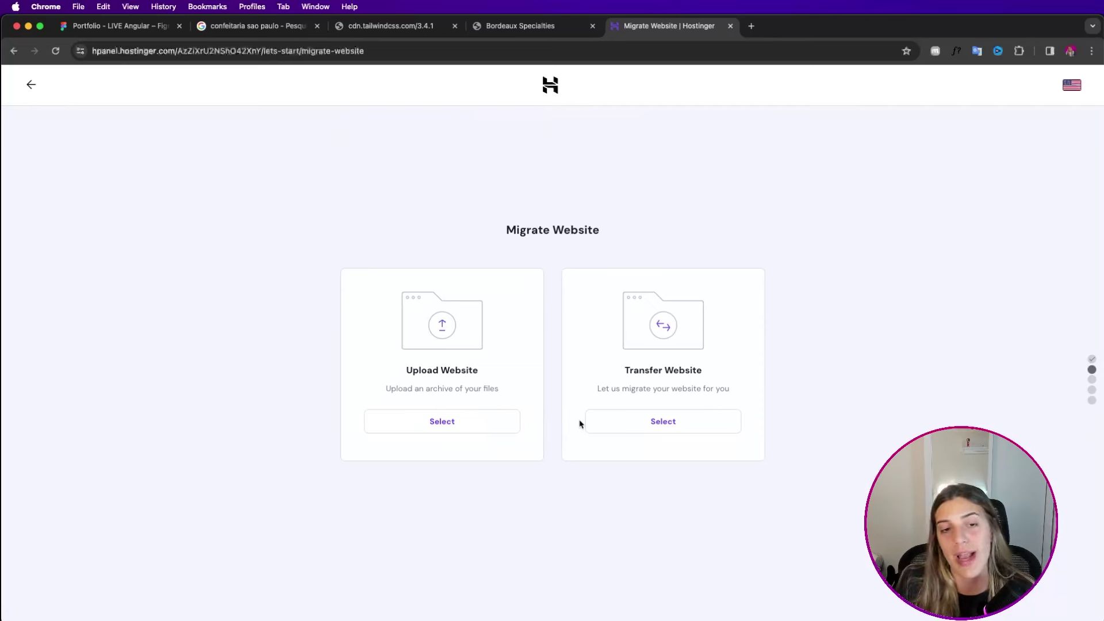
pyautogui.click(464, 425)
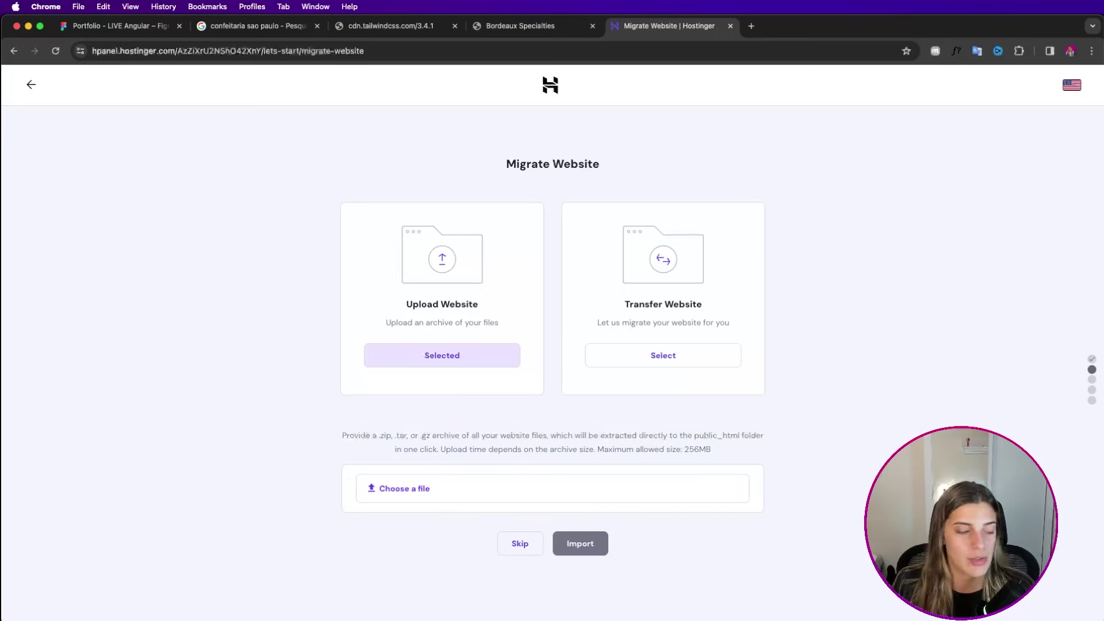
pyautogui.click(437, 488)
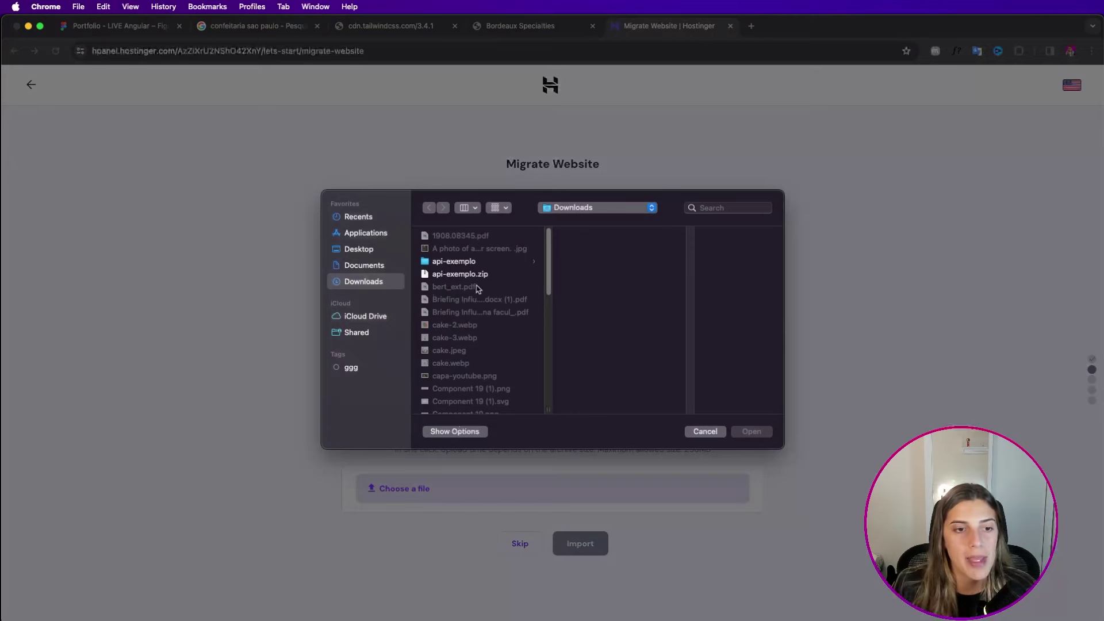
pyautogui.click(387, 265)
pyautogui.click(386, 249)
pyautogui.click(477, 300)
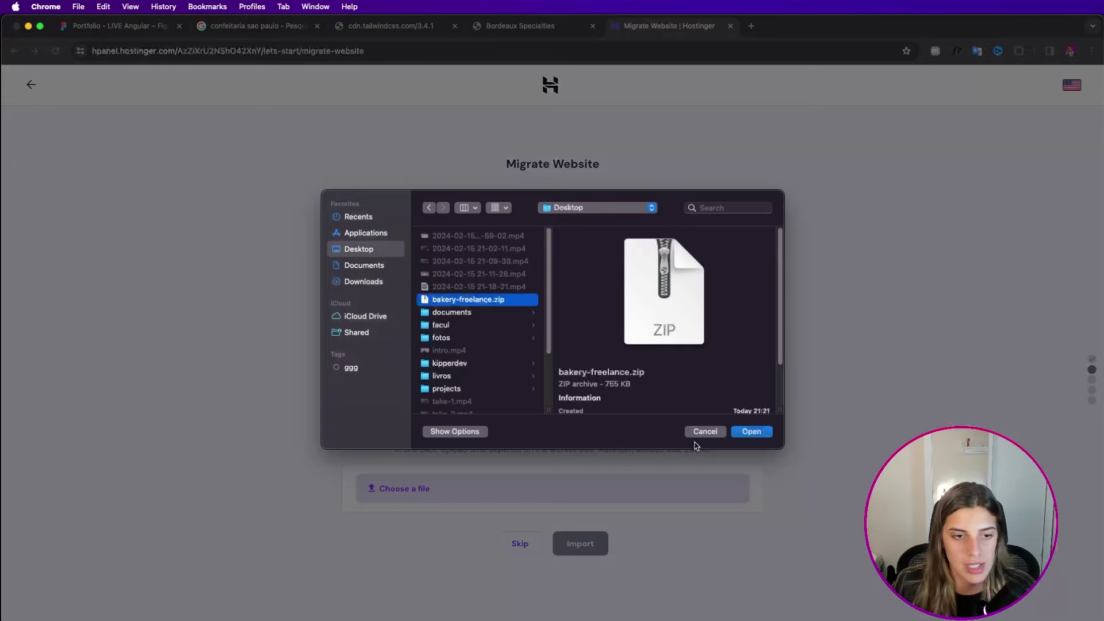
pyautogui.click(751, 431)
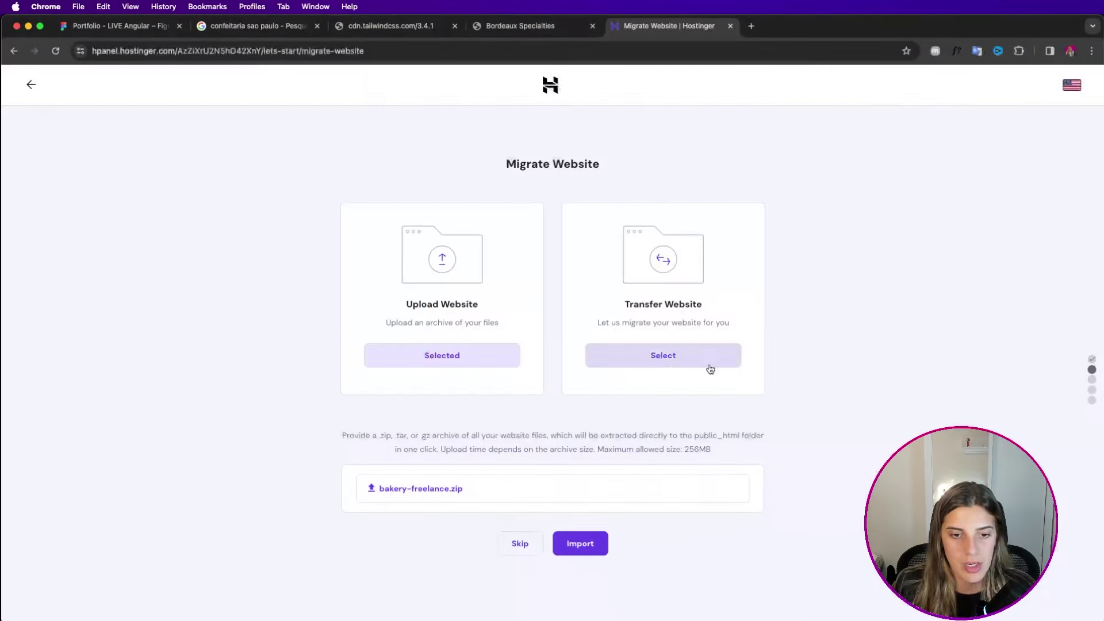
pyautogui.click(581, 545)
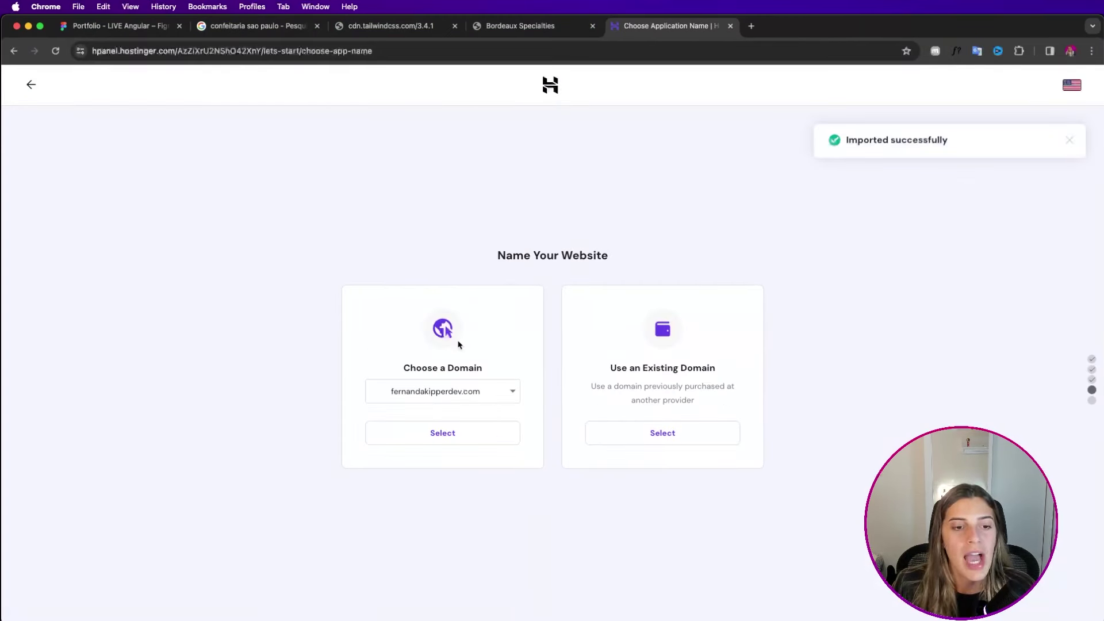
# - Assign the newly claimed .com domain to the website and finish the setup
pyautogui.click(451, 389)
pyautogui.click(412, 415)
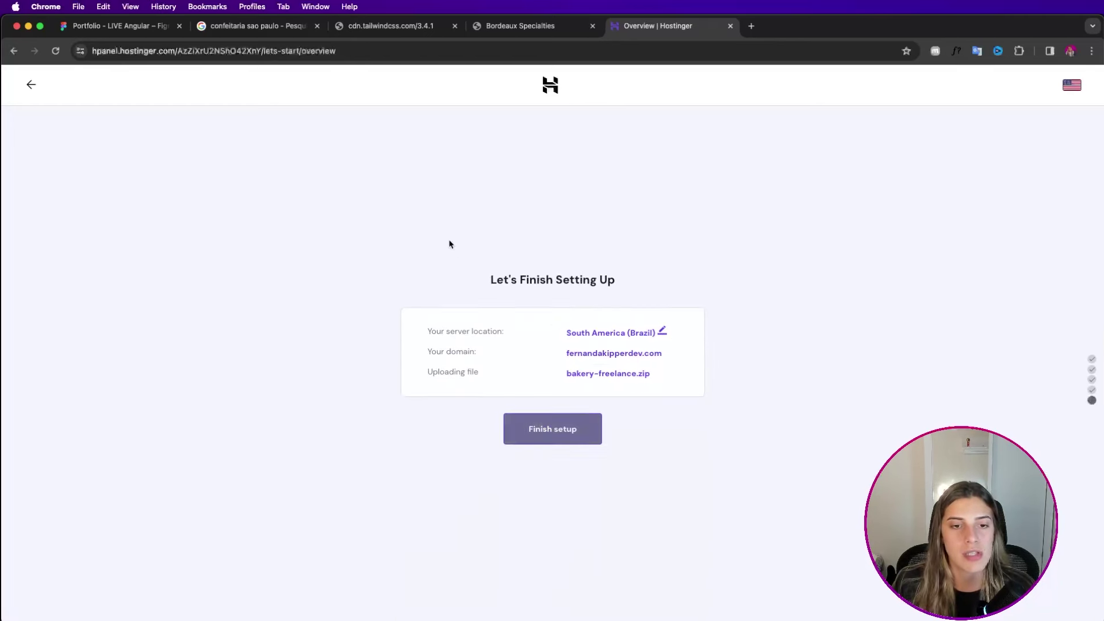
pyautogui.click(567, 432)
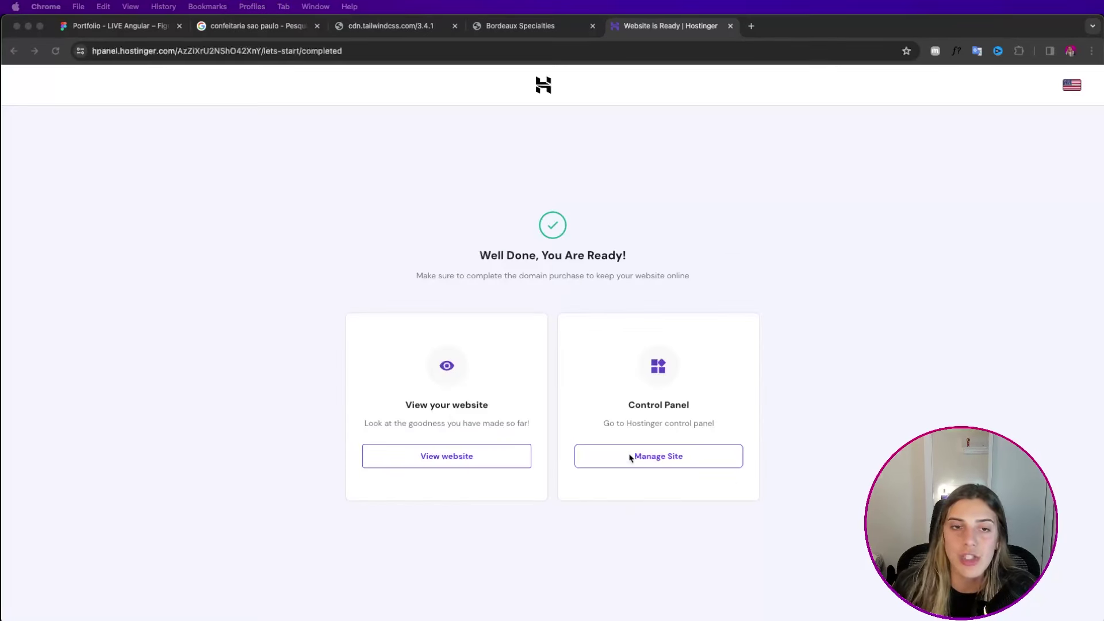
pyautogui.click(636, 219)
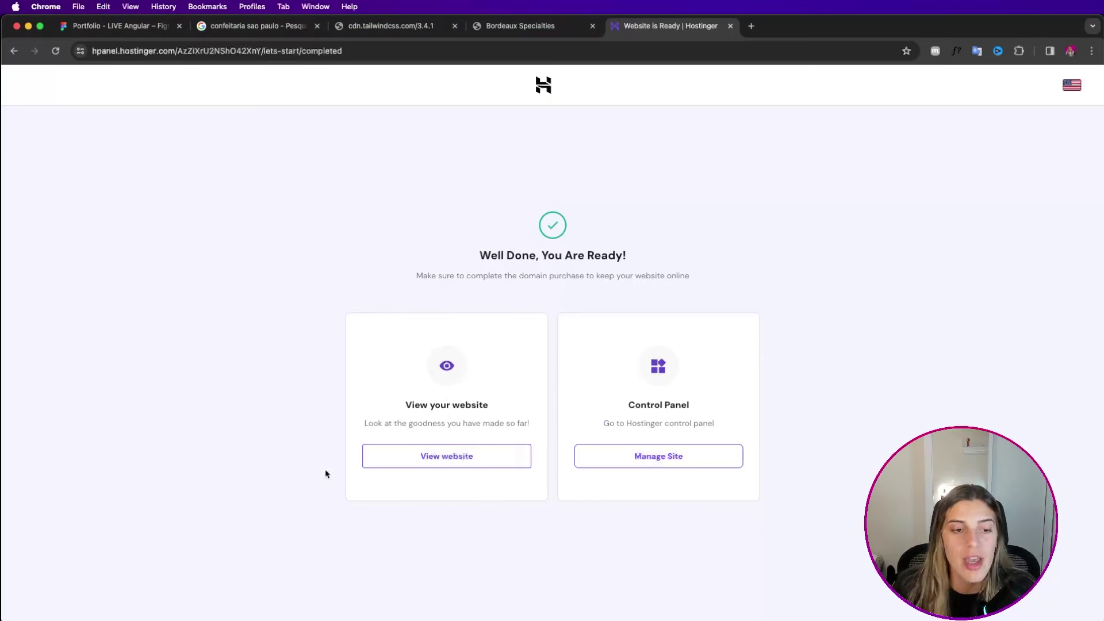
# - View the website preview, dismiss its notice banner and highlight the preview address
pyautogui.click(494, 454)
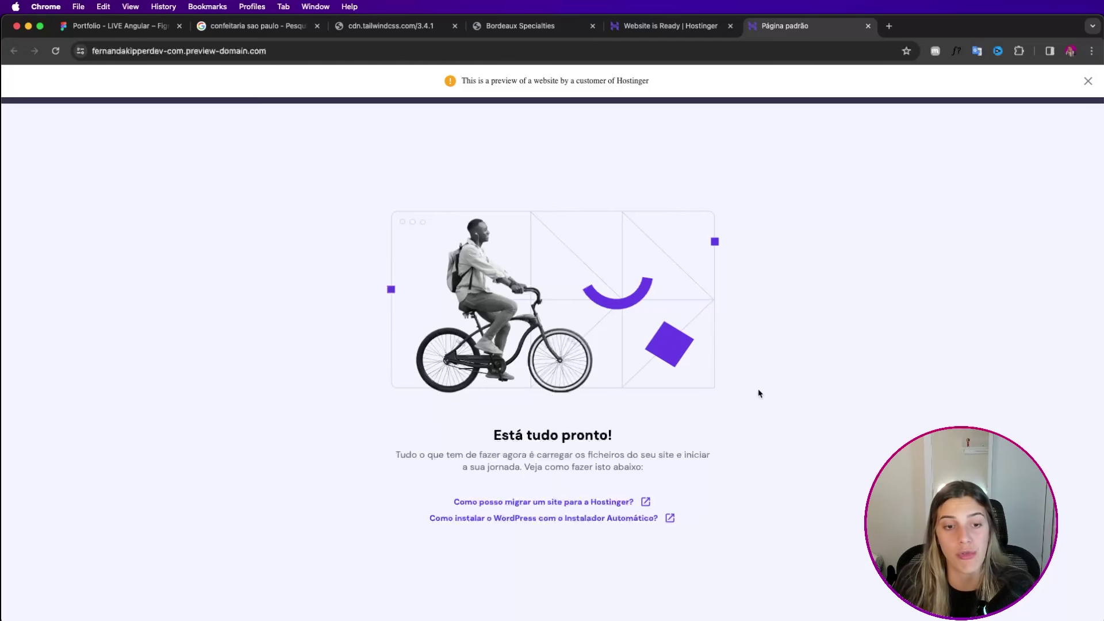
pyautogui.click(1088, 80)
pyautogui.moveTo(267, 51); pyautogui.dragTo(92, 51)
pyautogui.moveTo(178, 43); pyautogui.dragTo(190, 50)
pyautogui.click(328, 52)
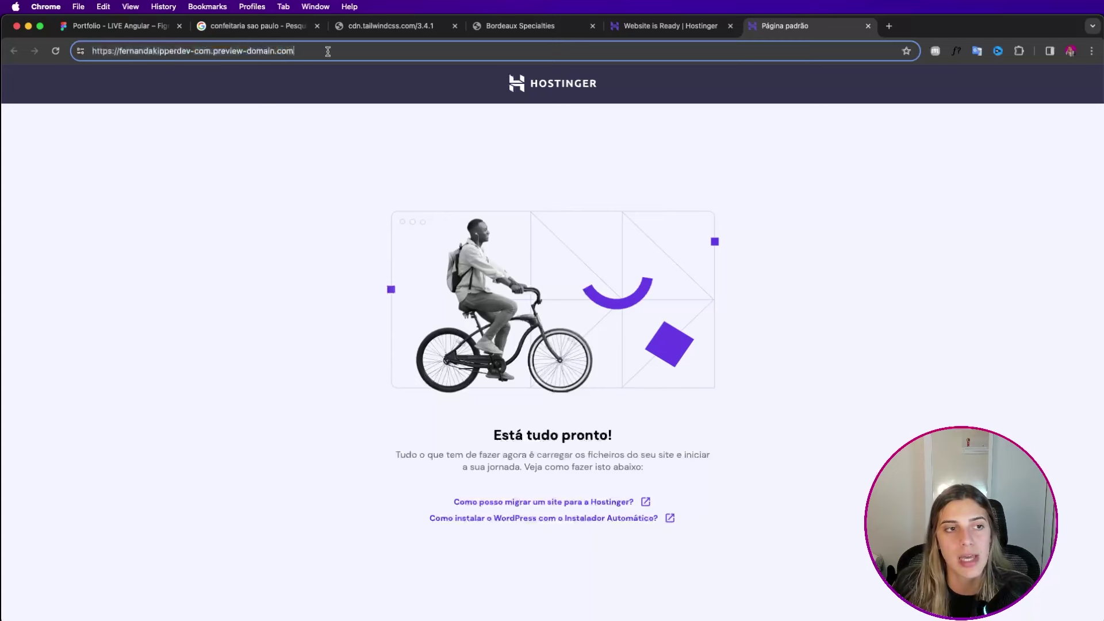
pyautogui.moveTo(132, 55); pyautogui.dragTo(401, 61)
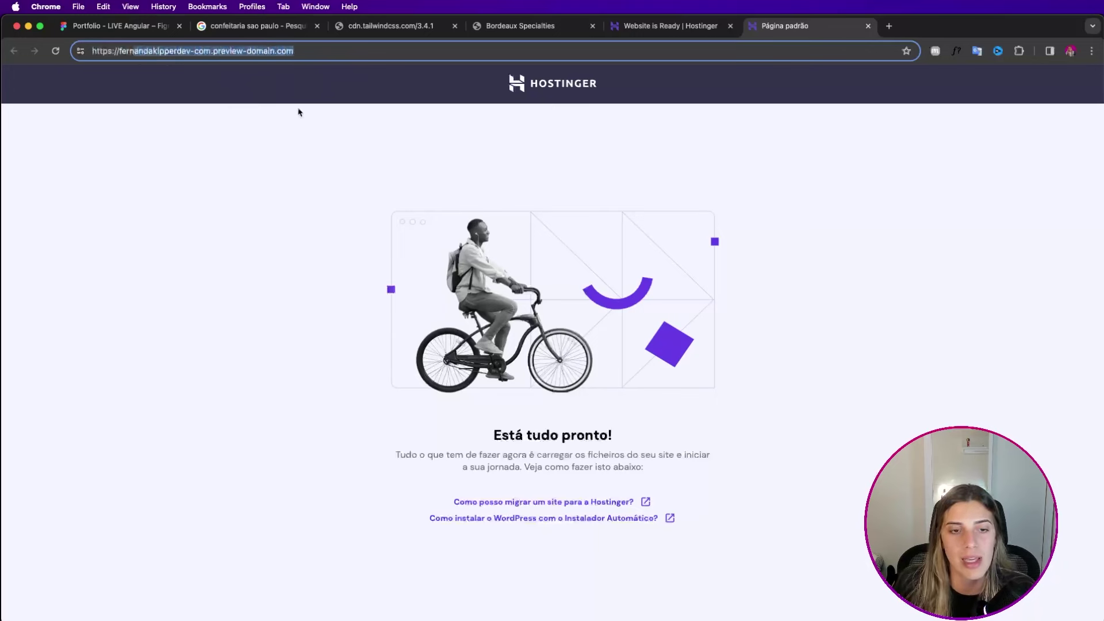
# - Return to the setup completion page and open the site's management dashboard
pyautogui.click(671, 26)
pyautogui.click(587, 458)
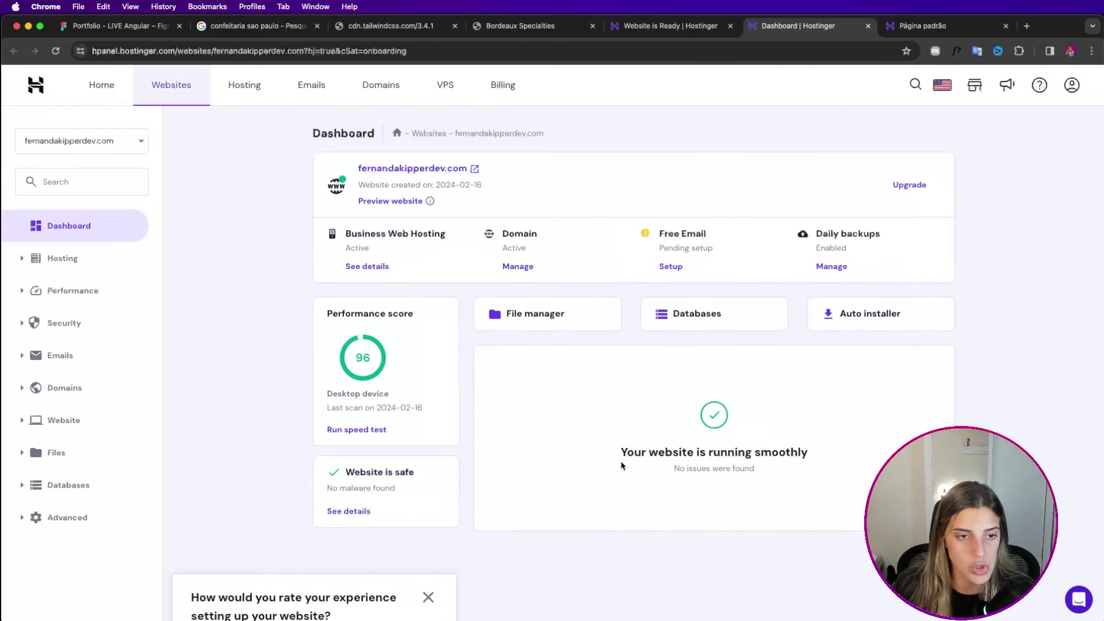
# - Check the website at its live domain, and open the file manager for this specific website's files
pyautogui.click(425, 168)
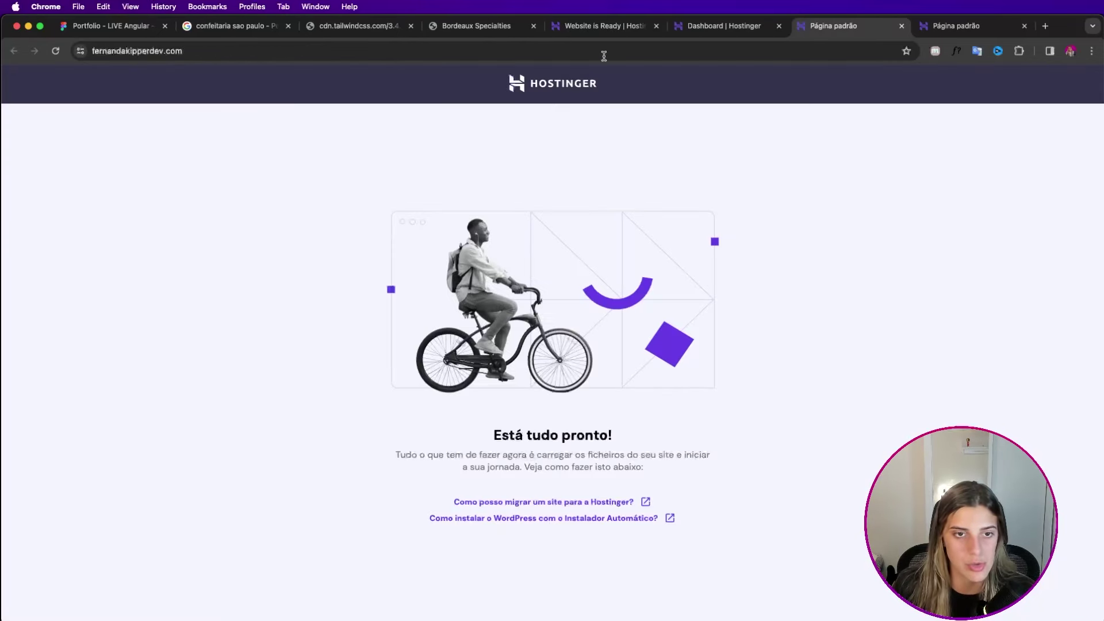
pyautogui.click(722, 26)
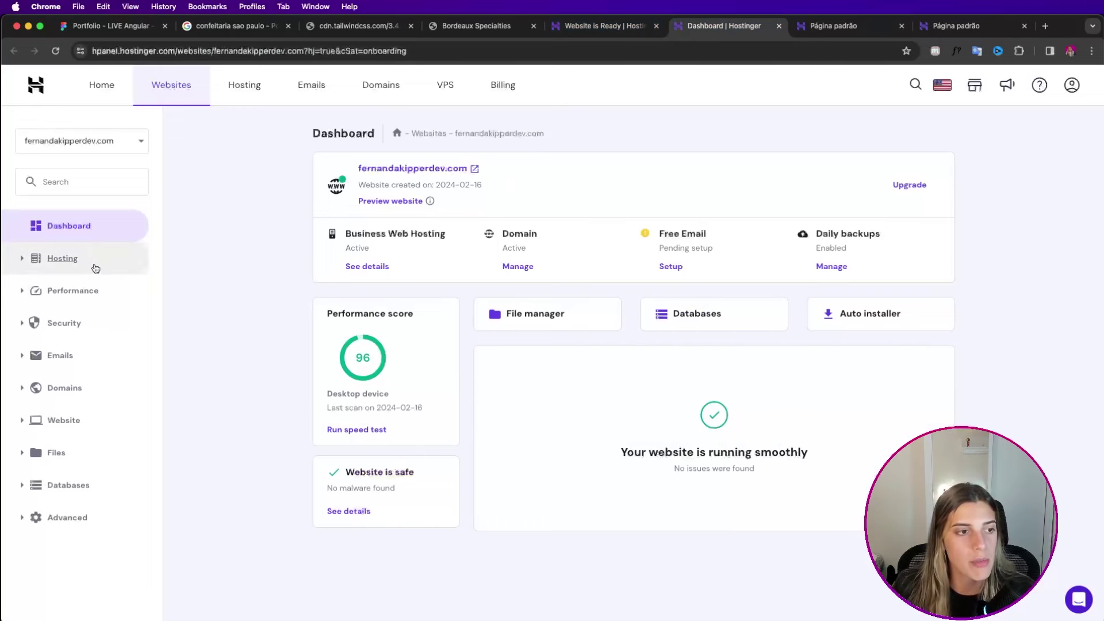
pyautogui.click(58, 453)
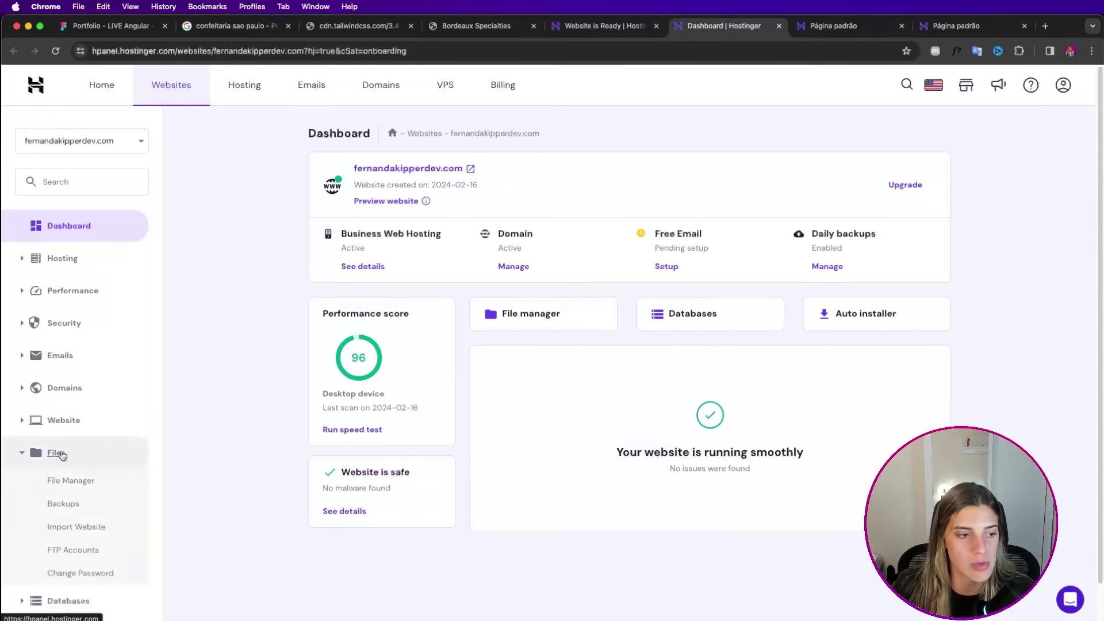
pyautogui.click(74, 487)
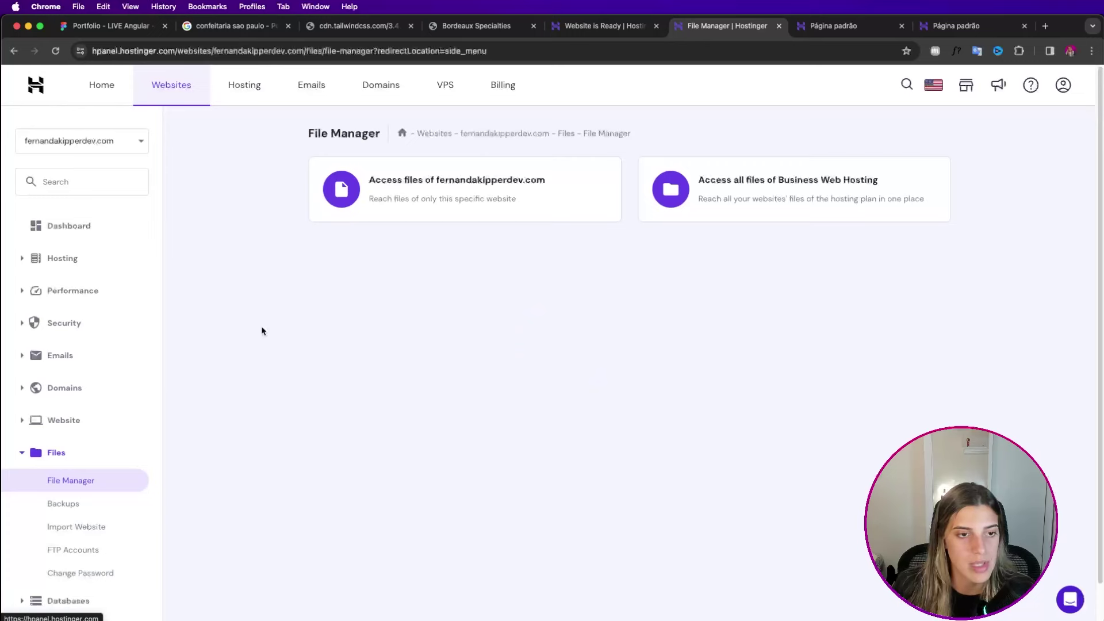
pyautogui.click(570, 192)
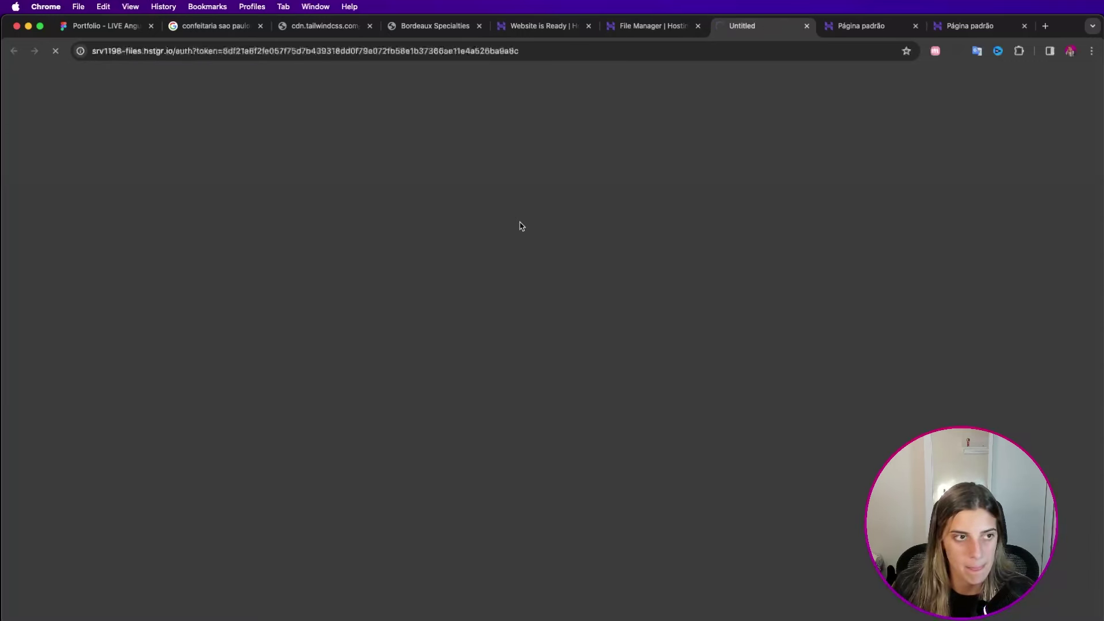
# - Browse the public_html folder and open its bakery-freelance subfolder
pyautogui.click(489, 173)
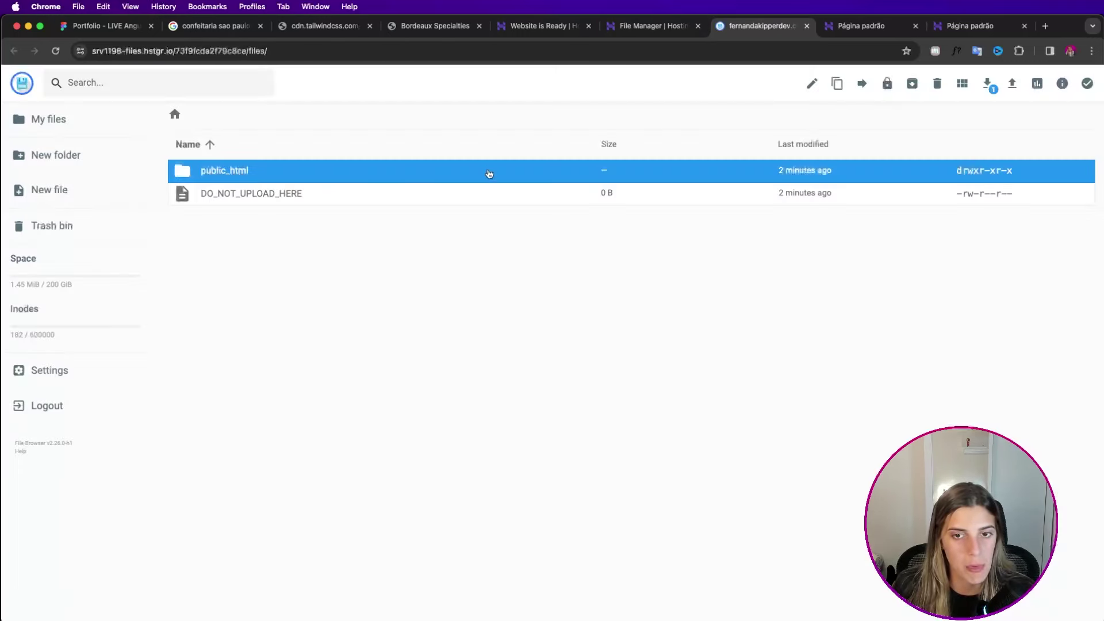
pyautogui.click(242, 171)
pyautogui.click(251, 171)
pyautogui.click(251, 172)
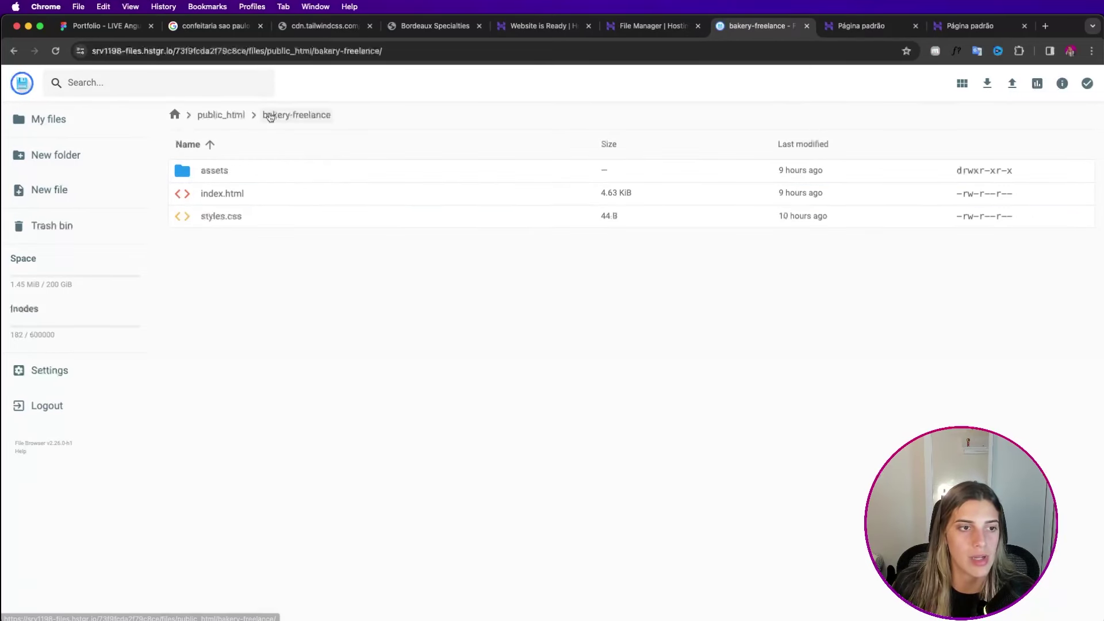
pyautogui.click(219, 115)
pyautogui.doubleClick(237, 172)
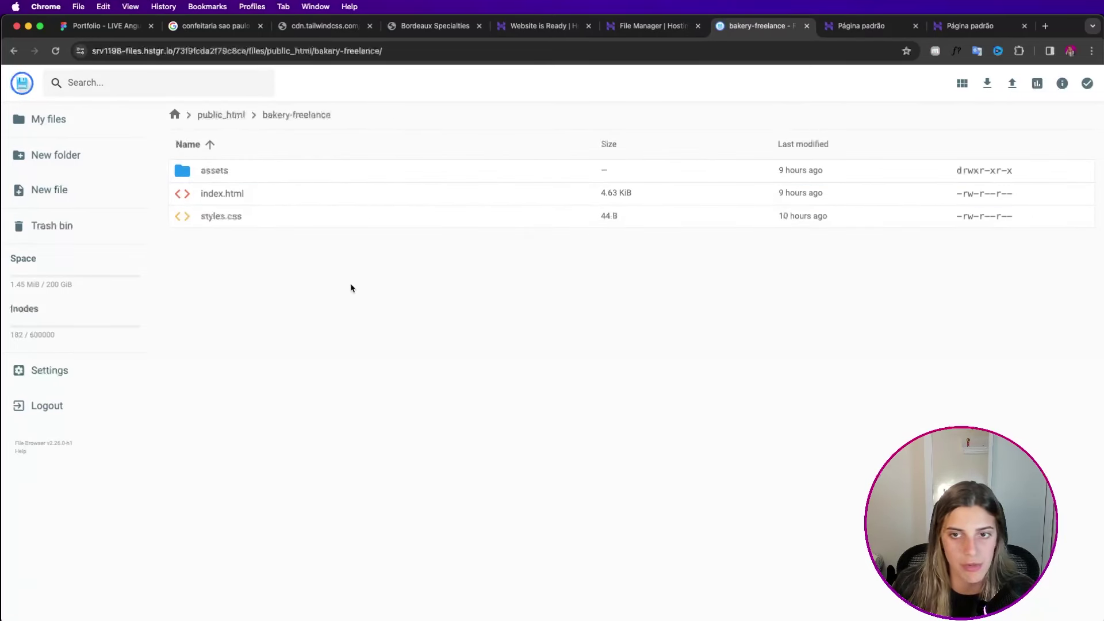
# - Move the assets folder, index.html and styles.css from bakery-freelance up into the parent public_html folder
pyautogui.click(279, 176)
pyautogui.keyDown('shift'); pyautogui.click(278, 192); pyautogui.keyUp('shift')
pyautogui.keyDown('shift'); pyautogui.click(279, 221); pyautogui.keyUp('shift')
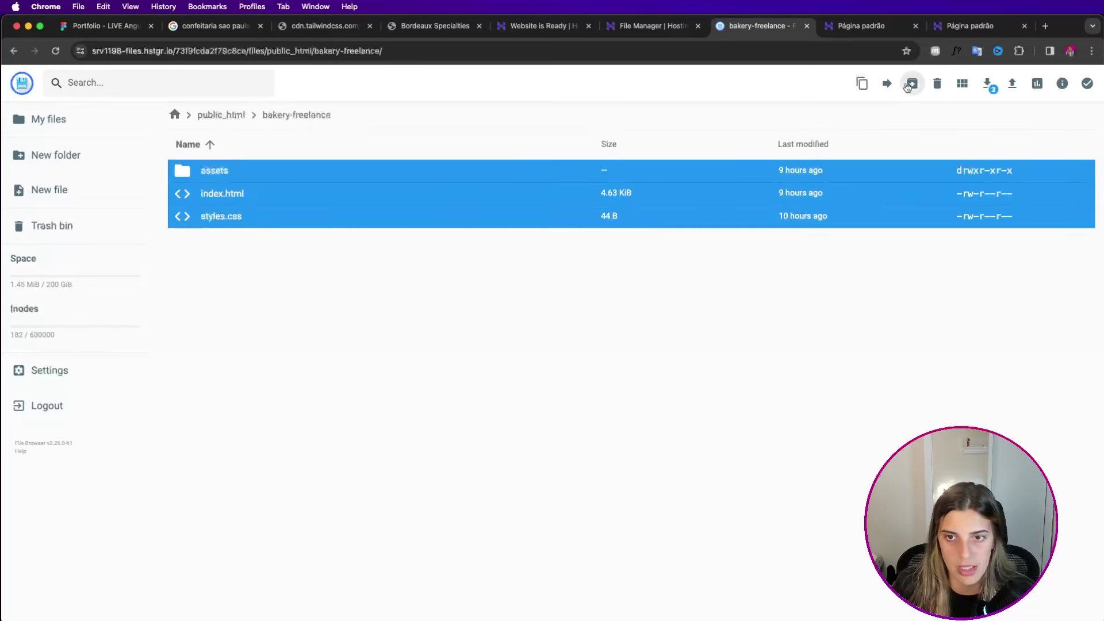
pyautogui.click(912, 84)
pyautogui.click(887, 84)
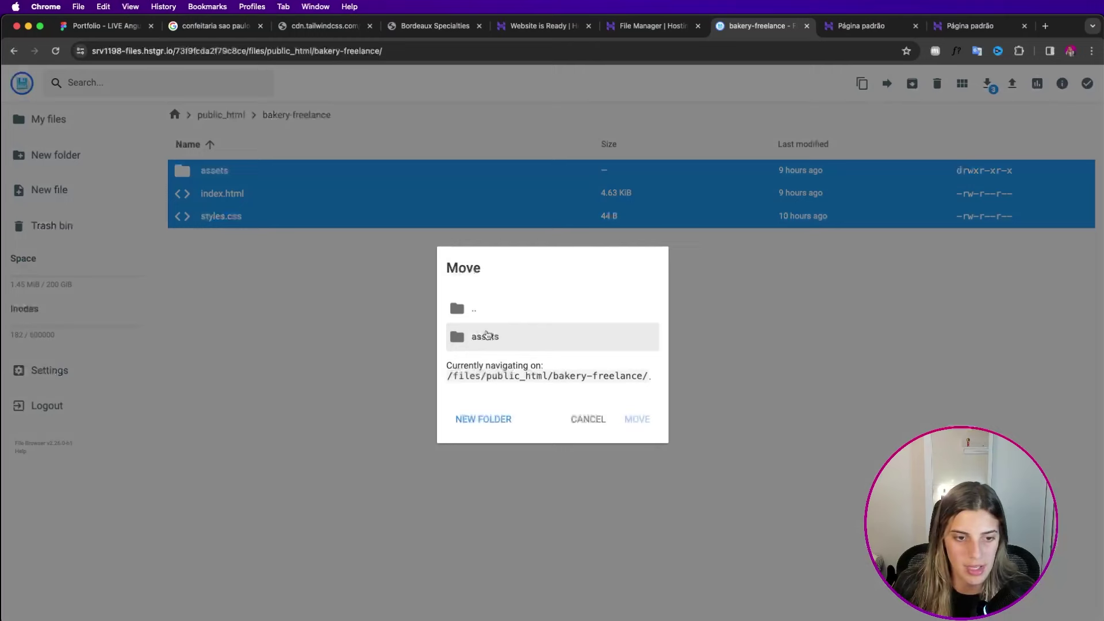
pyautogui.click(483, 311)
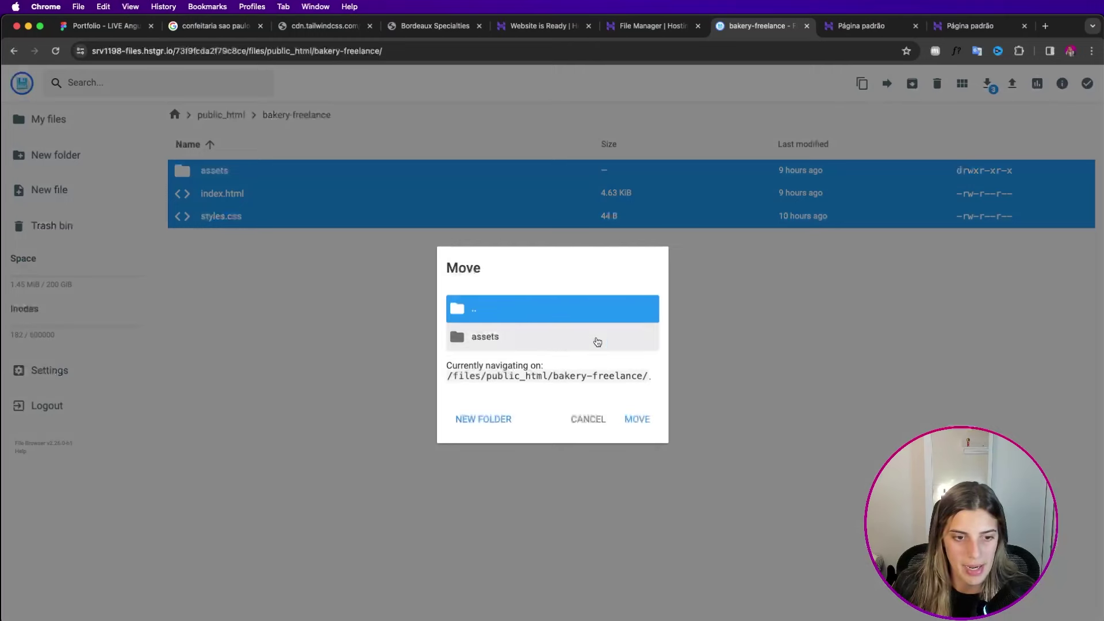
pyautogui.click(637, 419)
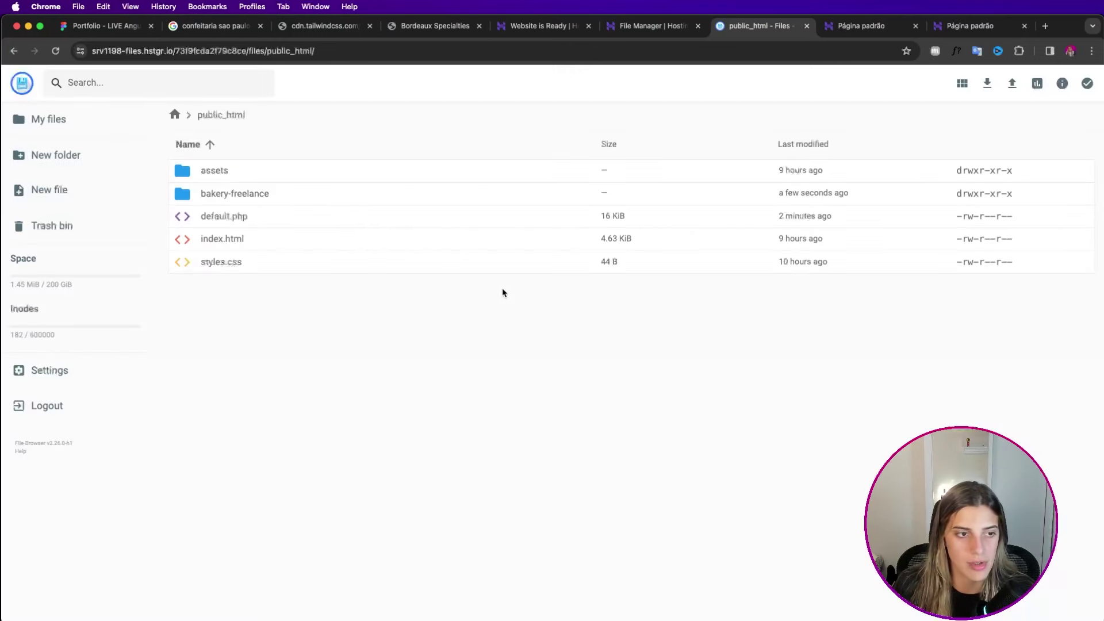
# - Delete the bakery-freelance folder from public_html and open index.html to view its code
pyautogui.click(239, 194)
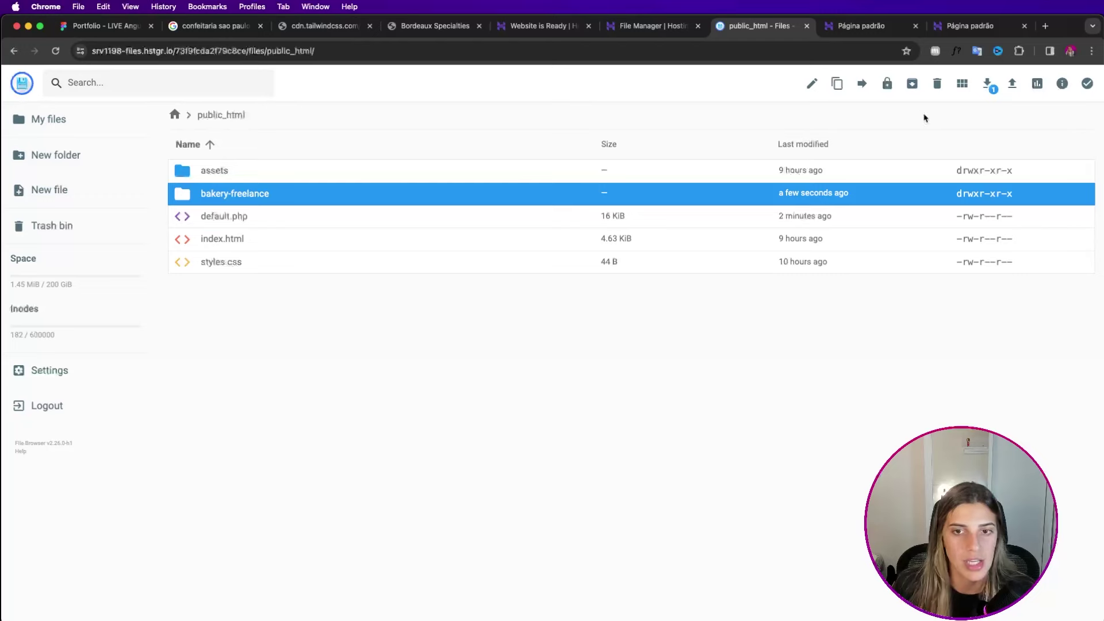
pyautogui.click(937, 83)
pyautogui.click(633, 369)
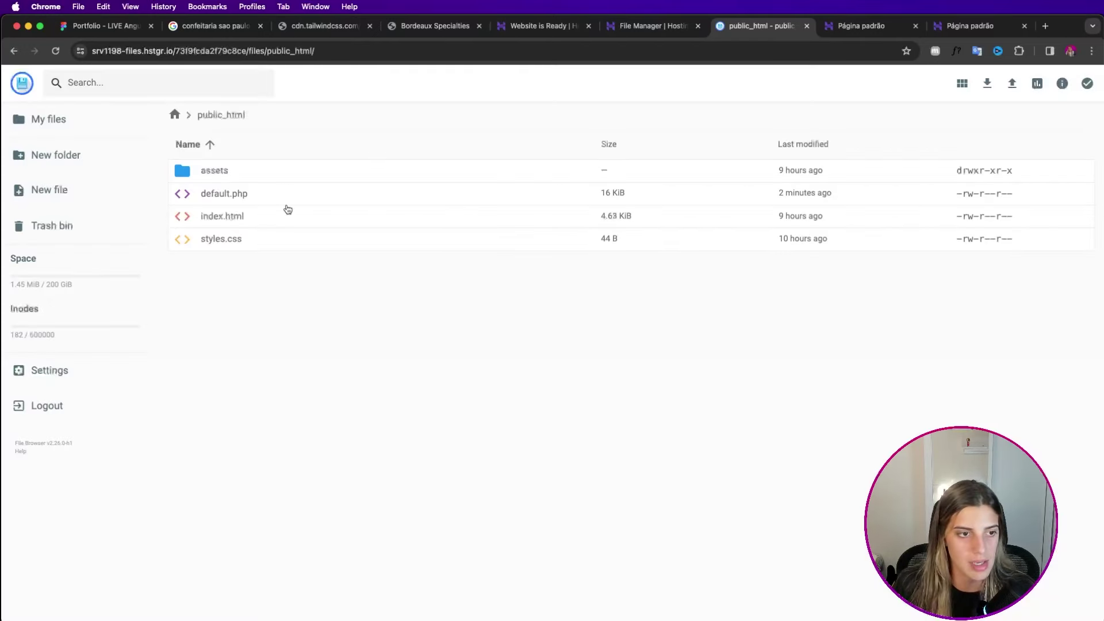
pyautogui.doubleClick(249, 219)
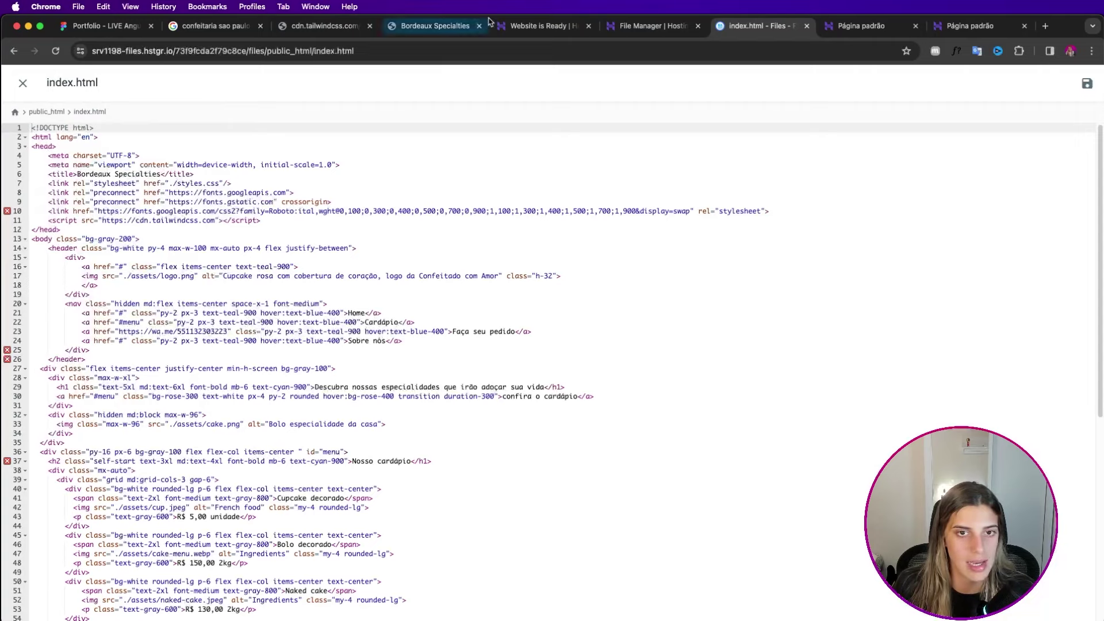
# - Open the live website from the hosting dashboard, look through the landing page and load its domain address again
pyautogui.click(592, 25)
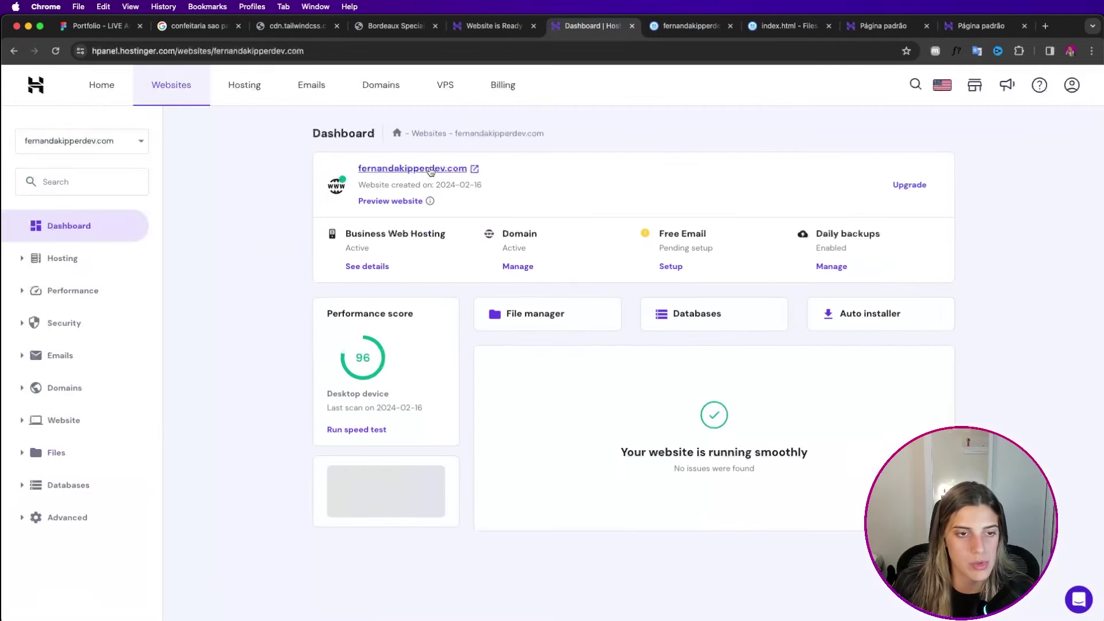
pyautogui.click(423, 169)
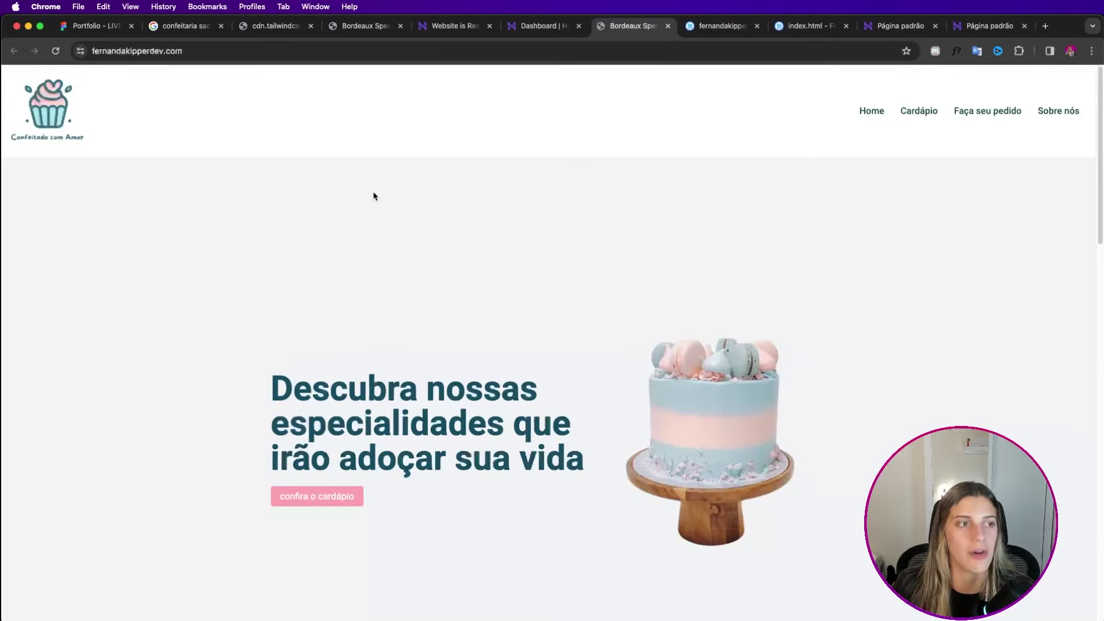
pyautogui.scroll(-10, 377, 172)
pyautogui.scroll(5, 368, 164)
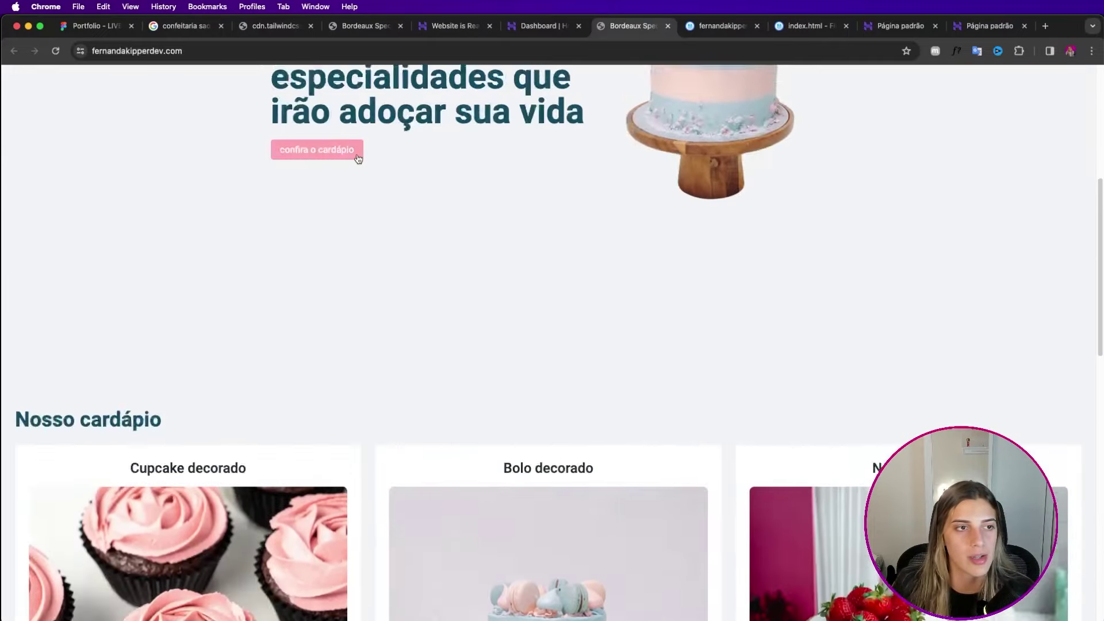
pyautogui.click(358, 159)
pyautogui.click(210, 53)
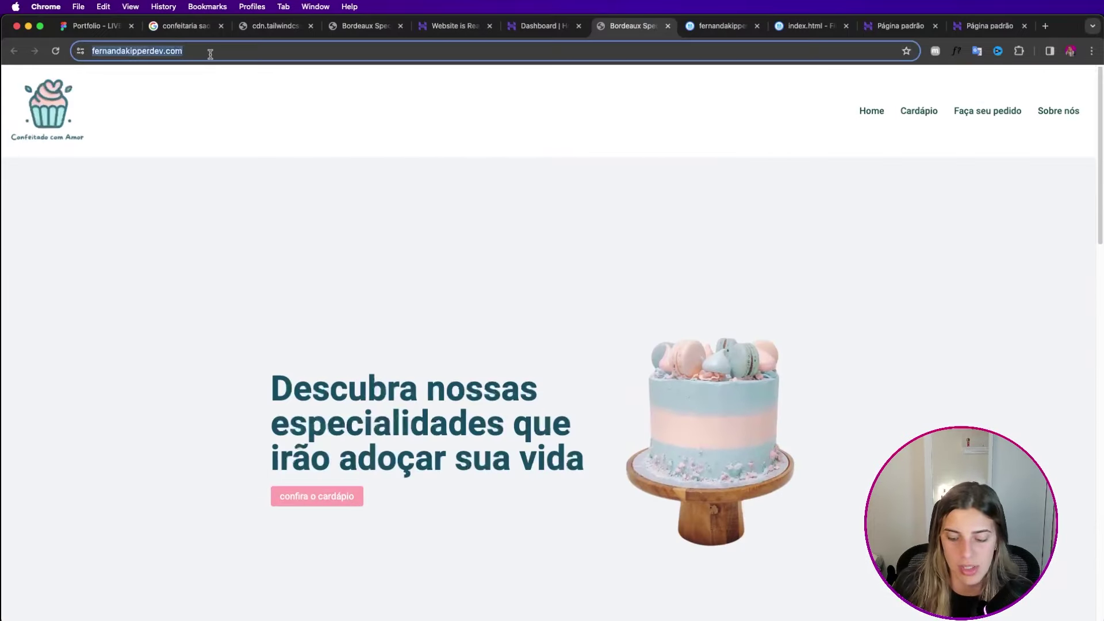
pyautogui.press('Return')
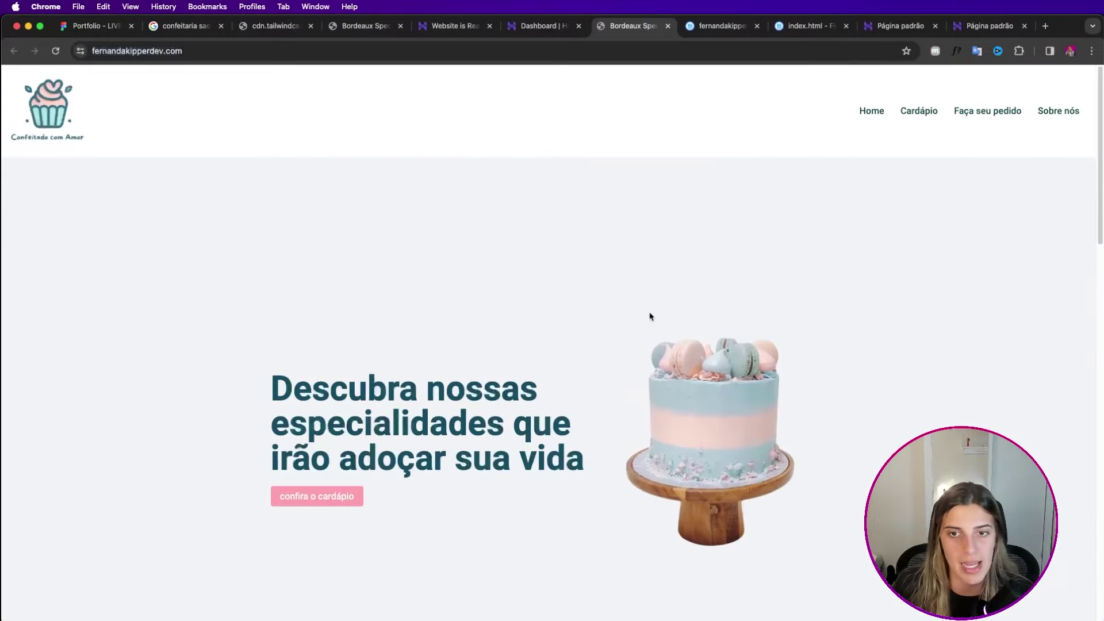
# - Return to the website's file browser and review the contents of the public_html folder
pyautogui.click(816, 26)
pyautogui.click(722, 26)
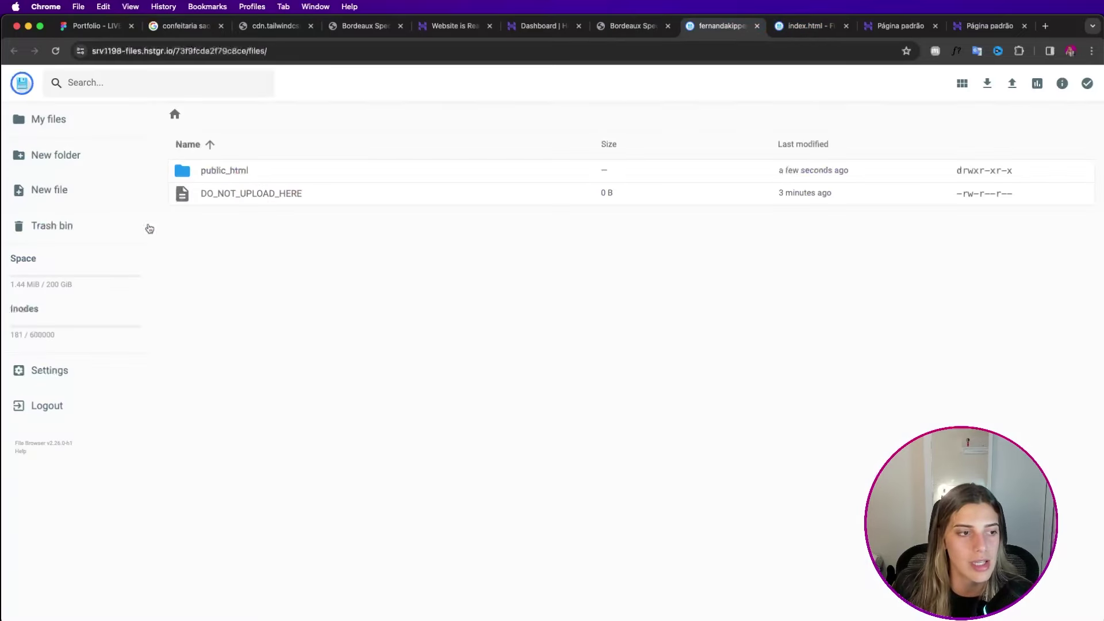
pyautogui.doubleClick(230, 172)
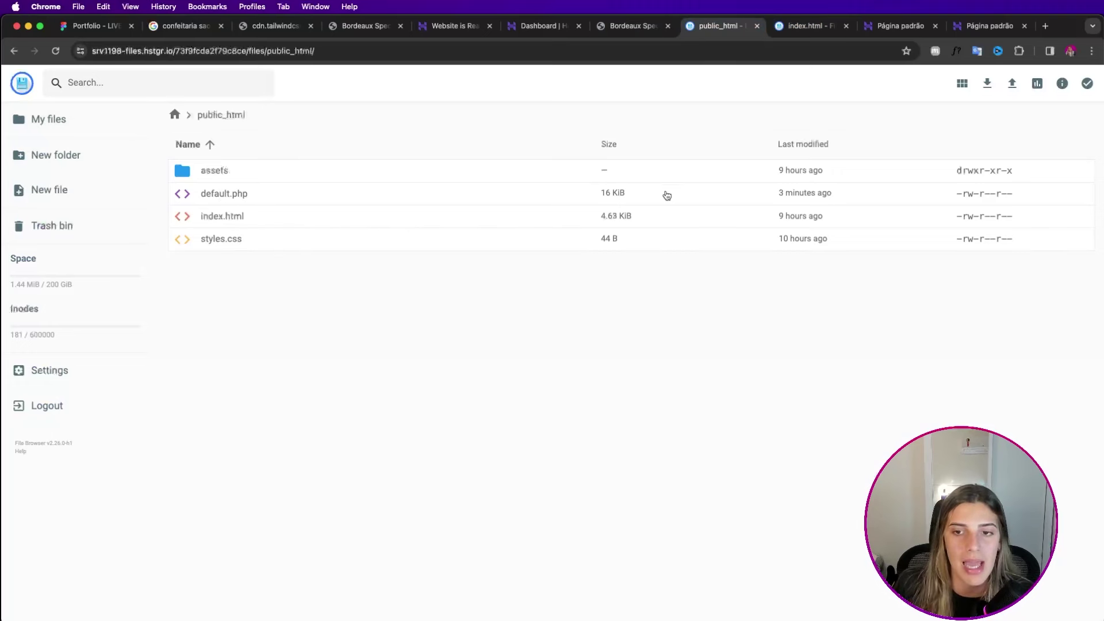
# - Go back to the published bakery site, highlight its domain address and look over the menu section
pyautogui.click(627, 33)
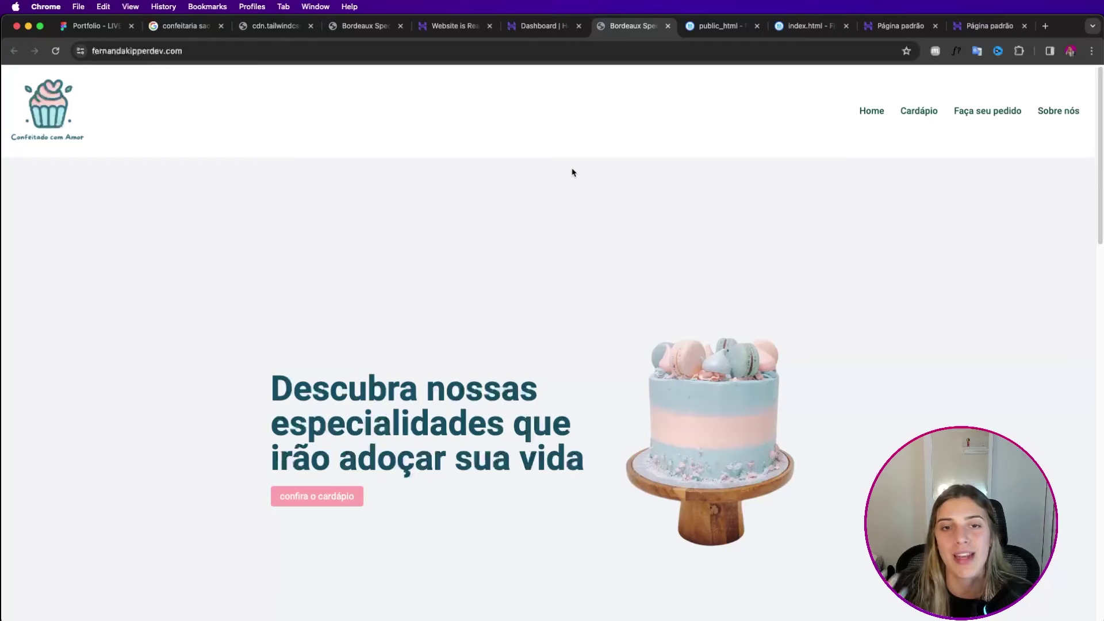
pyautogui.click(81, 53)
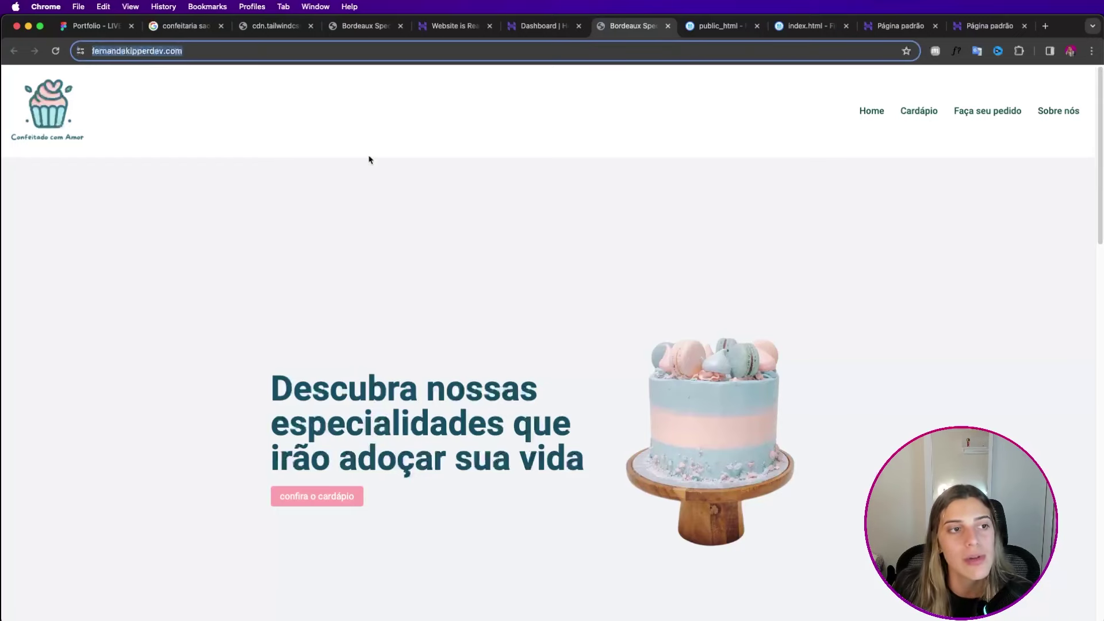
pyautogui.scroll(-10, 598, 306)
pyautogui.scroll(10, 592, 305)
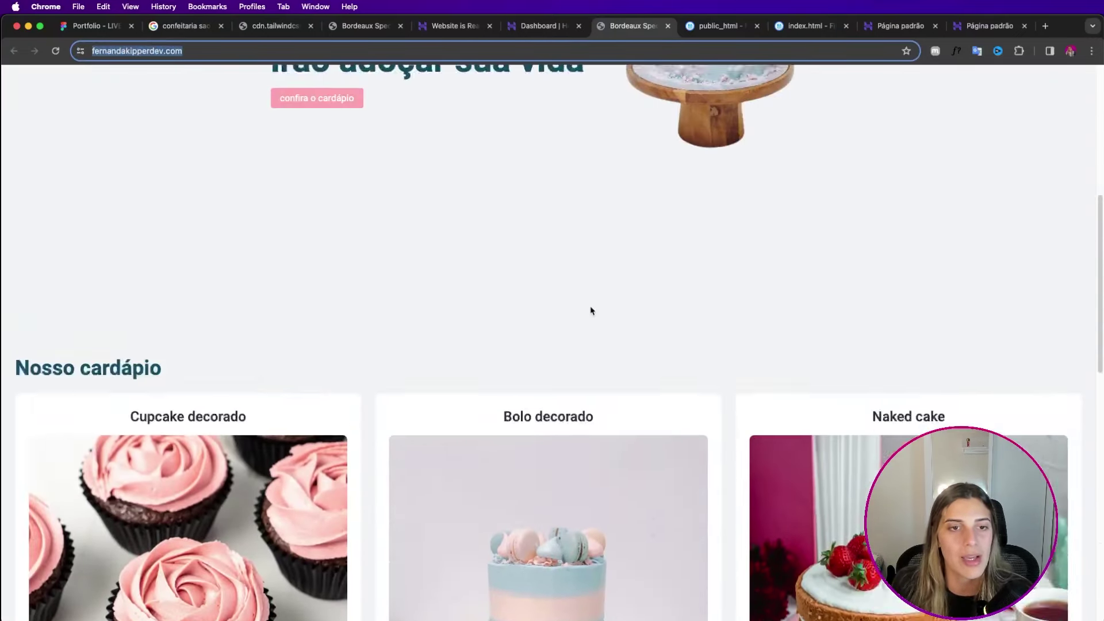
pyautogui.click(504, 305)
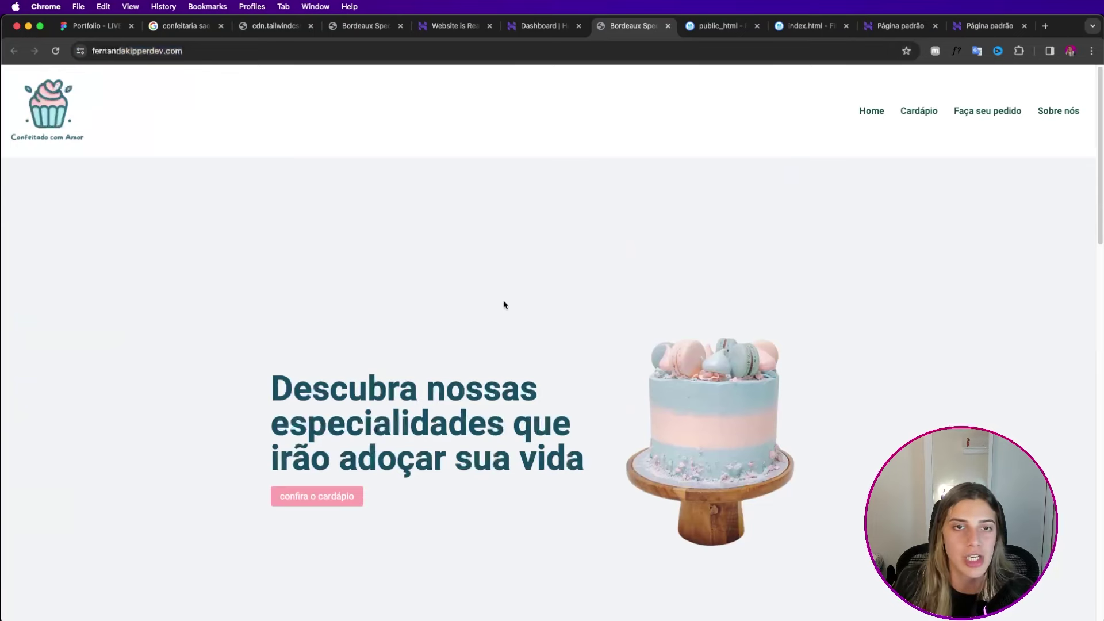